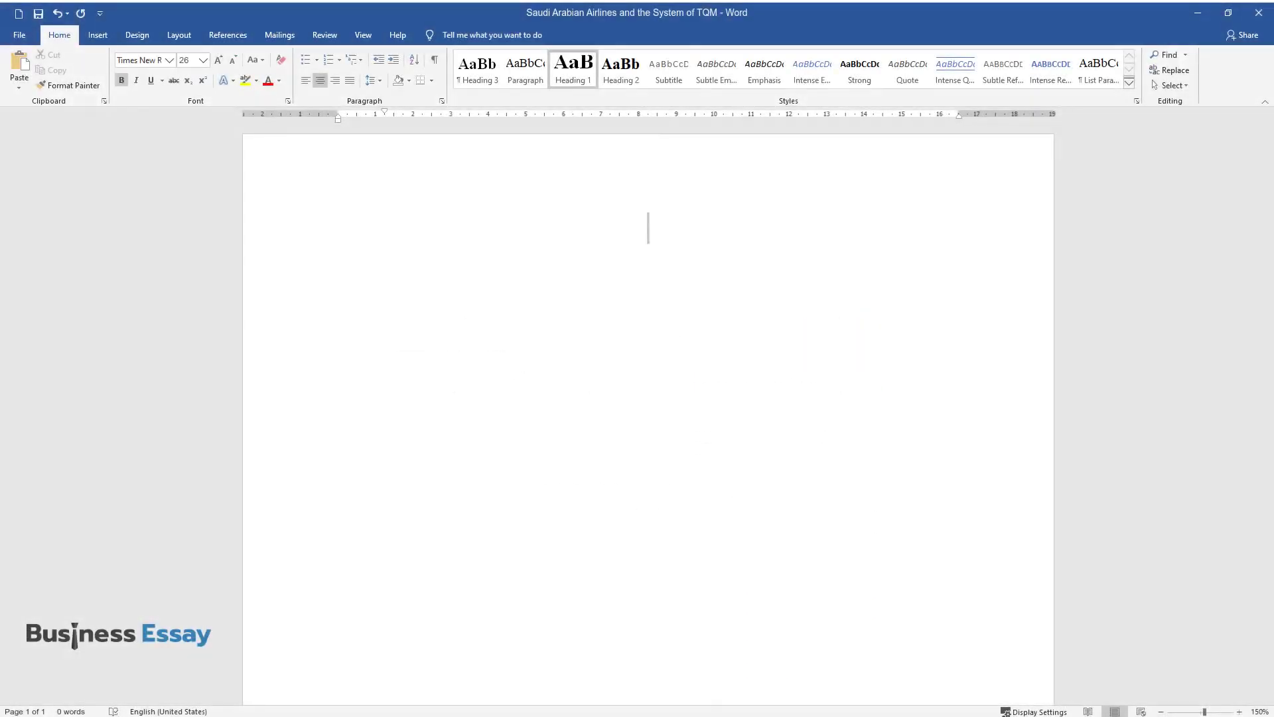
Step: Type the centred Heading 1 title 'Saudi Arabian Airlines and the System of TQM'
text(Saudi Arab)
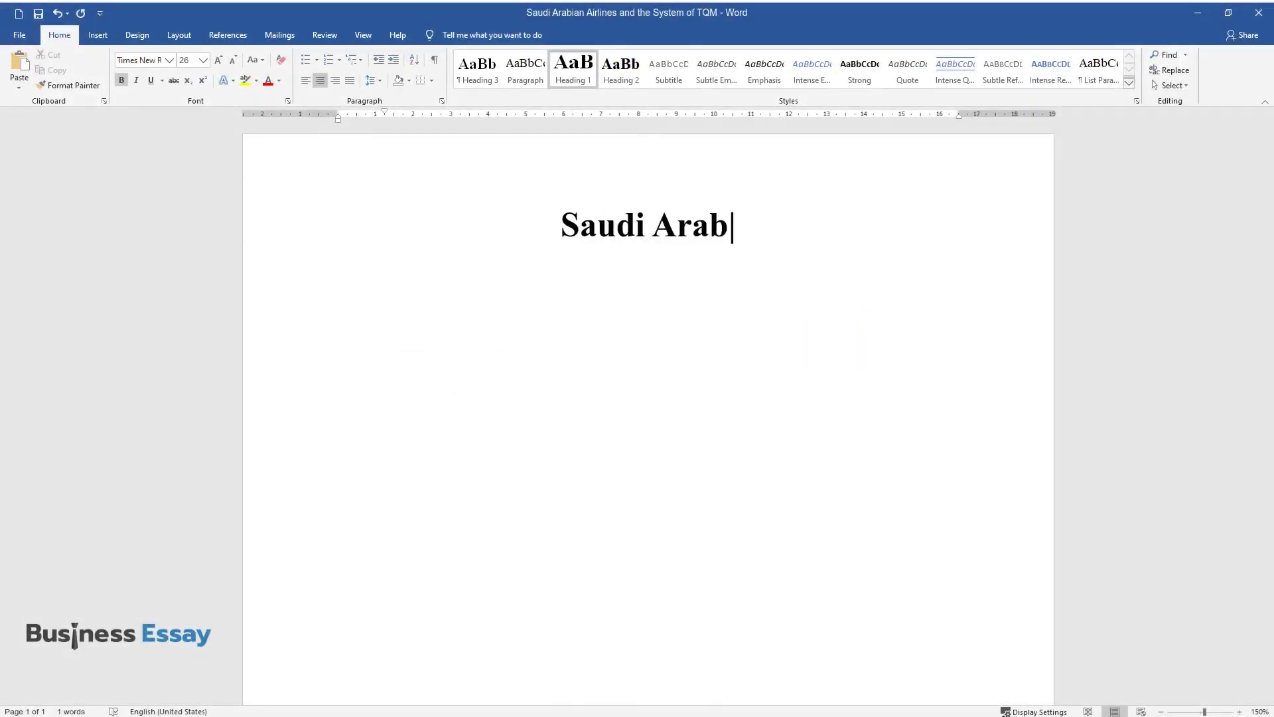
text(ian Airlines and the System of TQM)
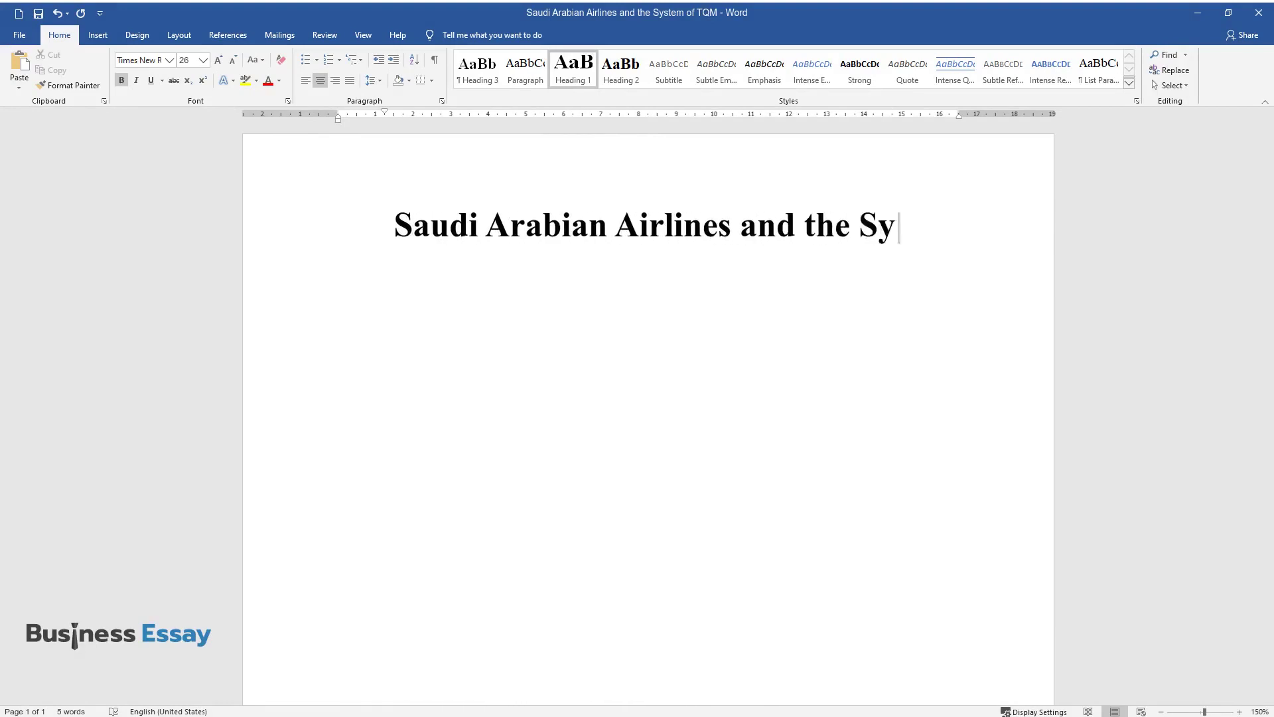
Step: Add an 'Introduction' Heading 2 and the paragraph beginning 'Global industries are becoming more competitive…'
key(Return)
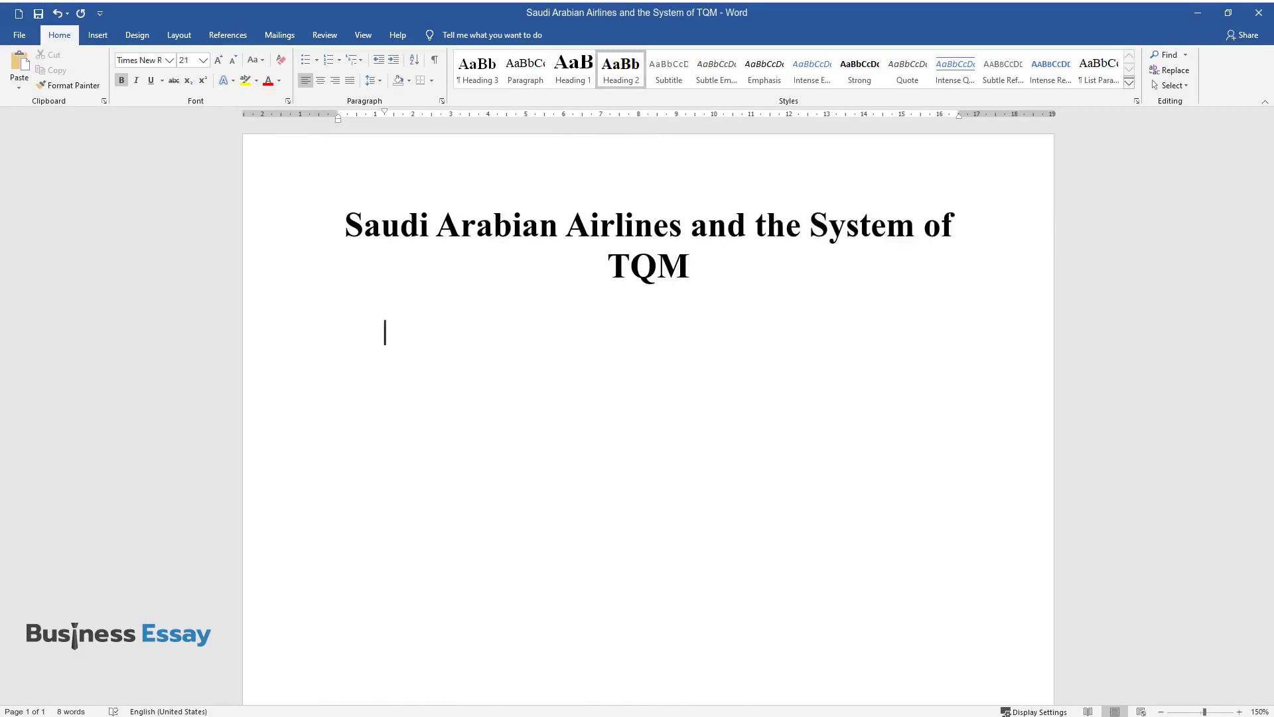
text(Introduction)
key(Return)
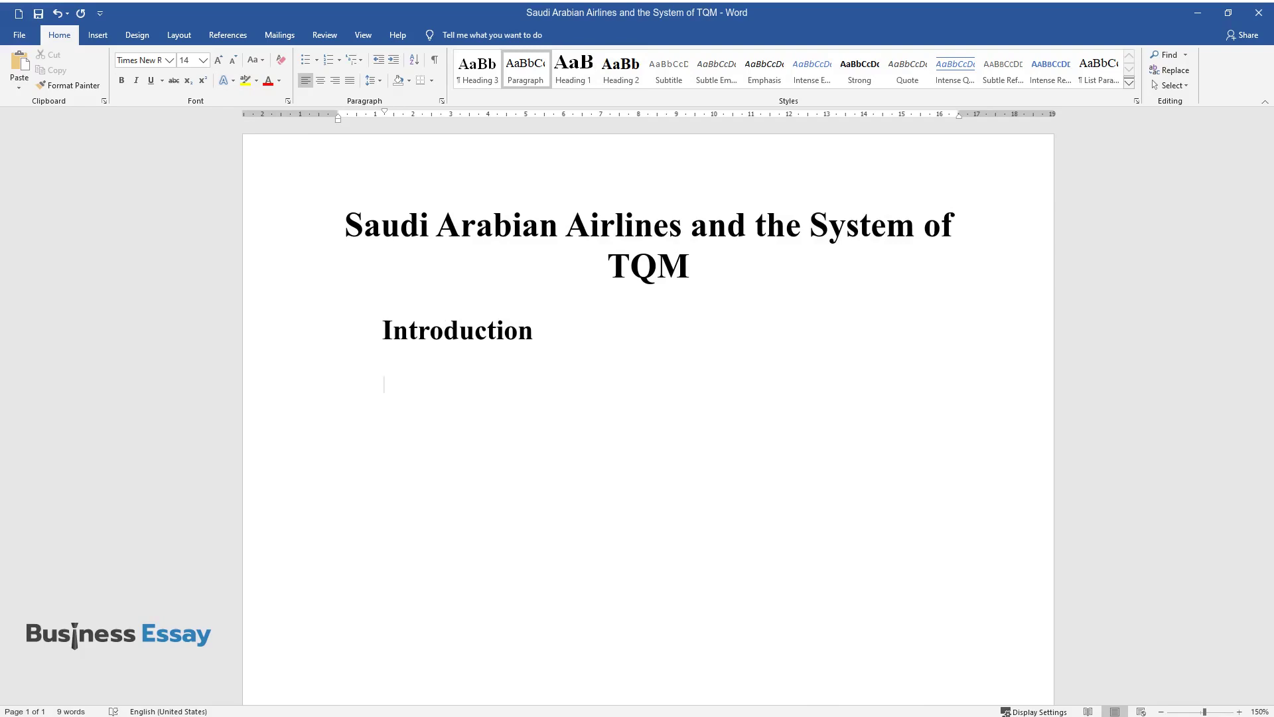
text(Global industries are b)
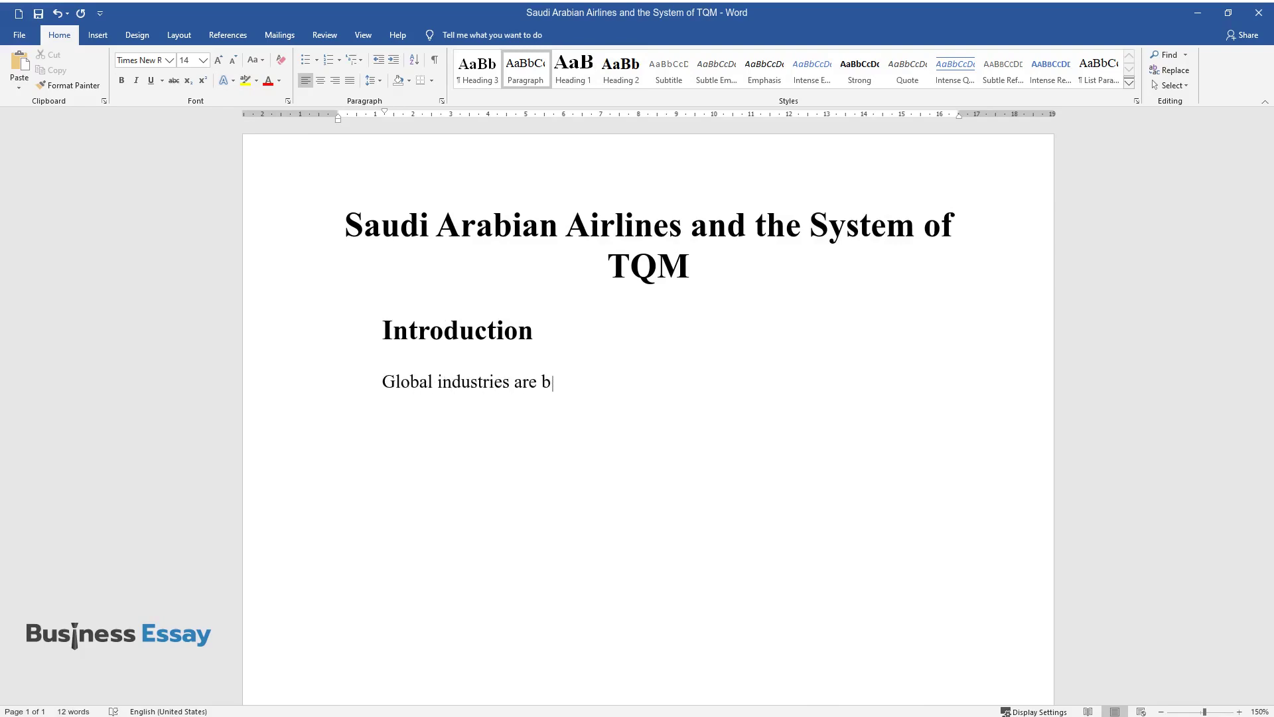
text(ecoming more competitive as techno)
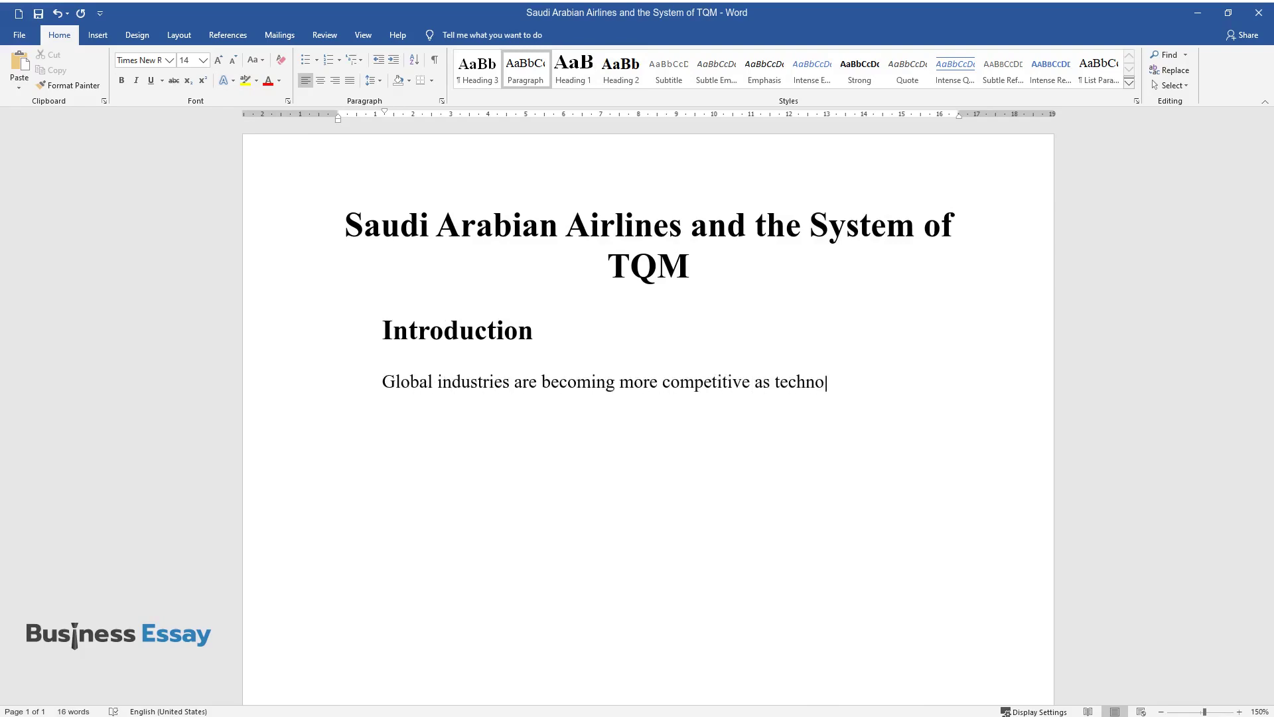
text(logies and economies evolve. Mode)
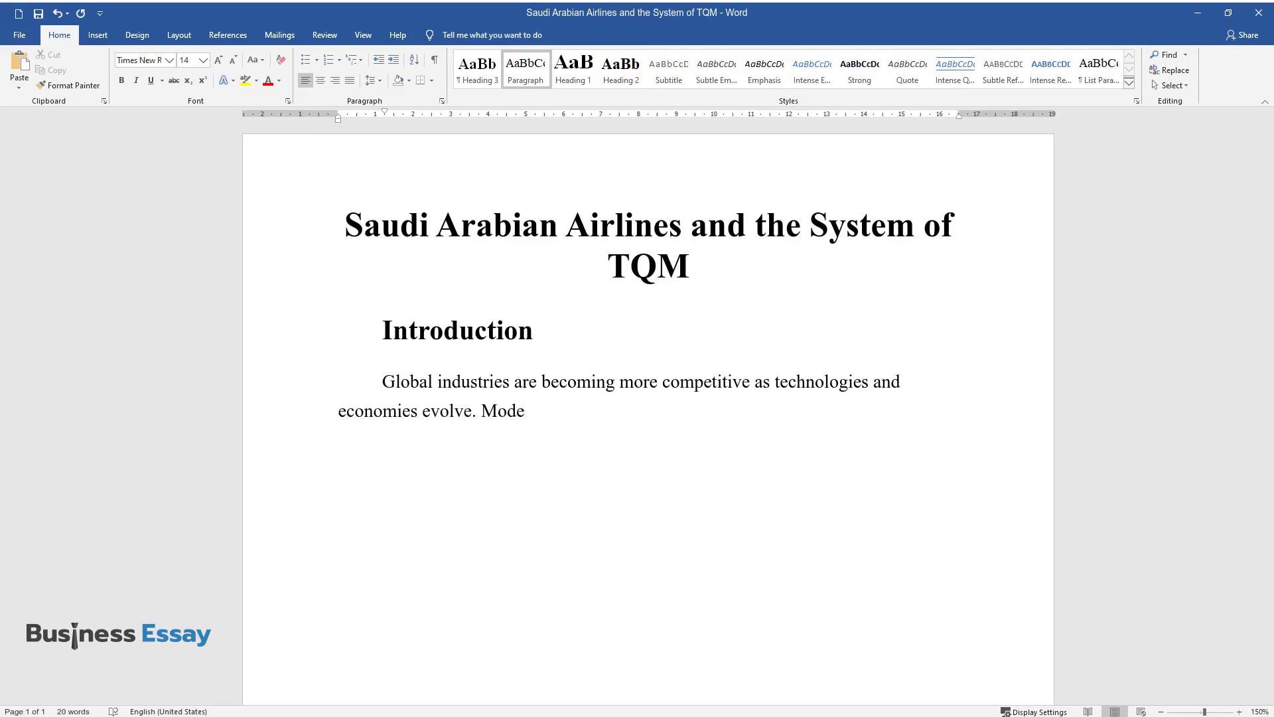
text(rn markets demand companies’ will)
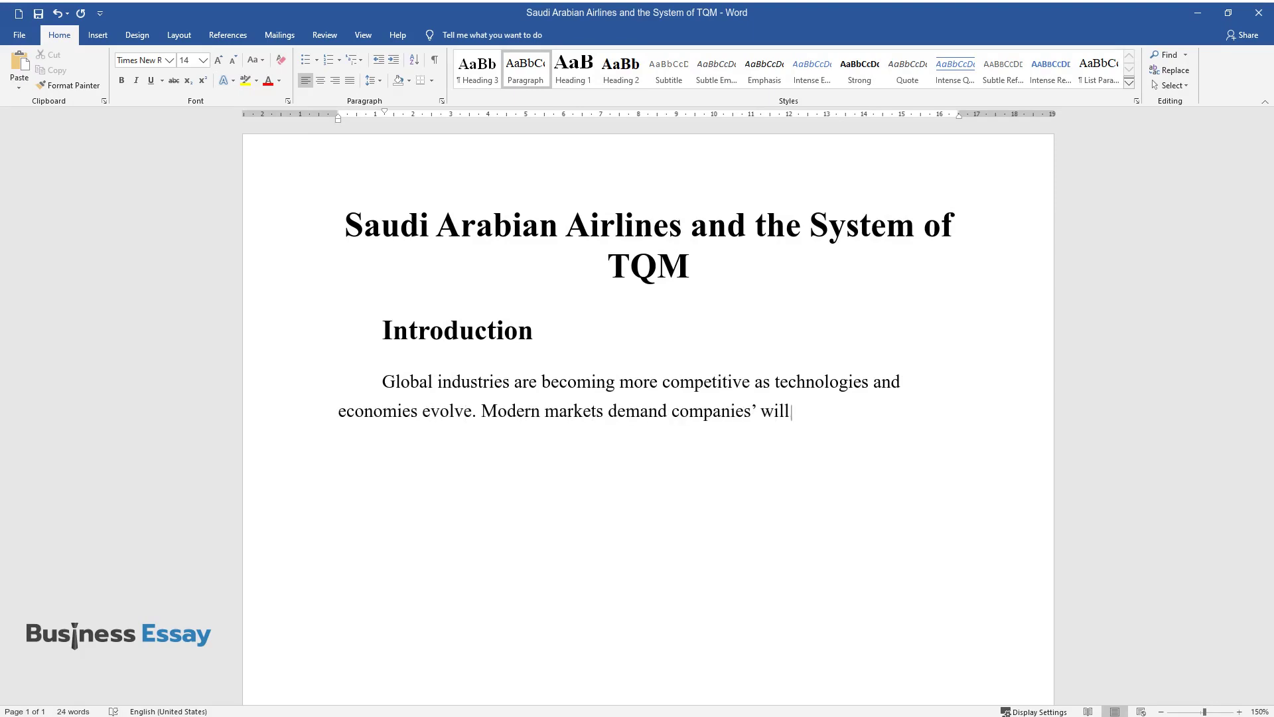
text(ingness to implement managerial philosophi)
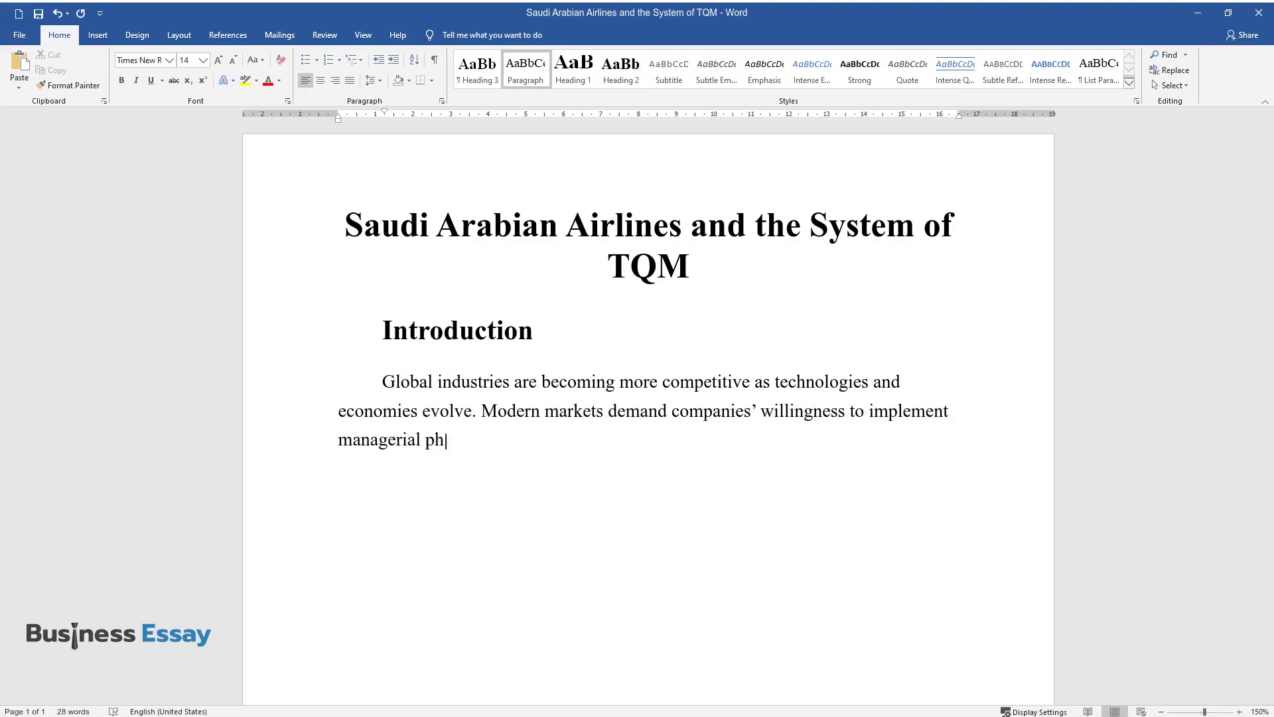
text(es focusing on customer )
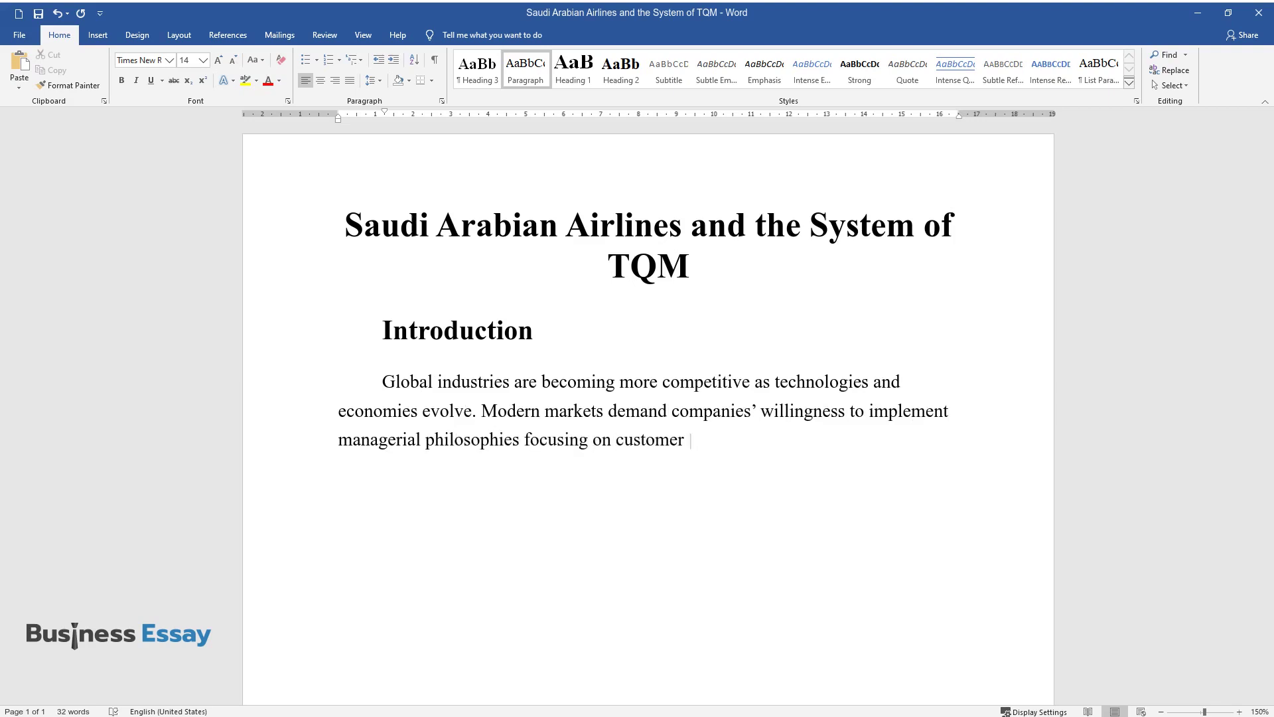
text(satisfaction in particular. The ex)
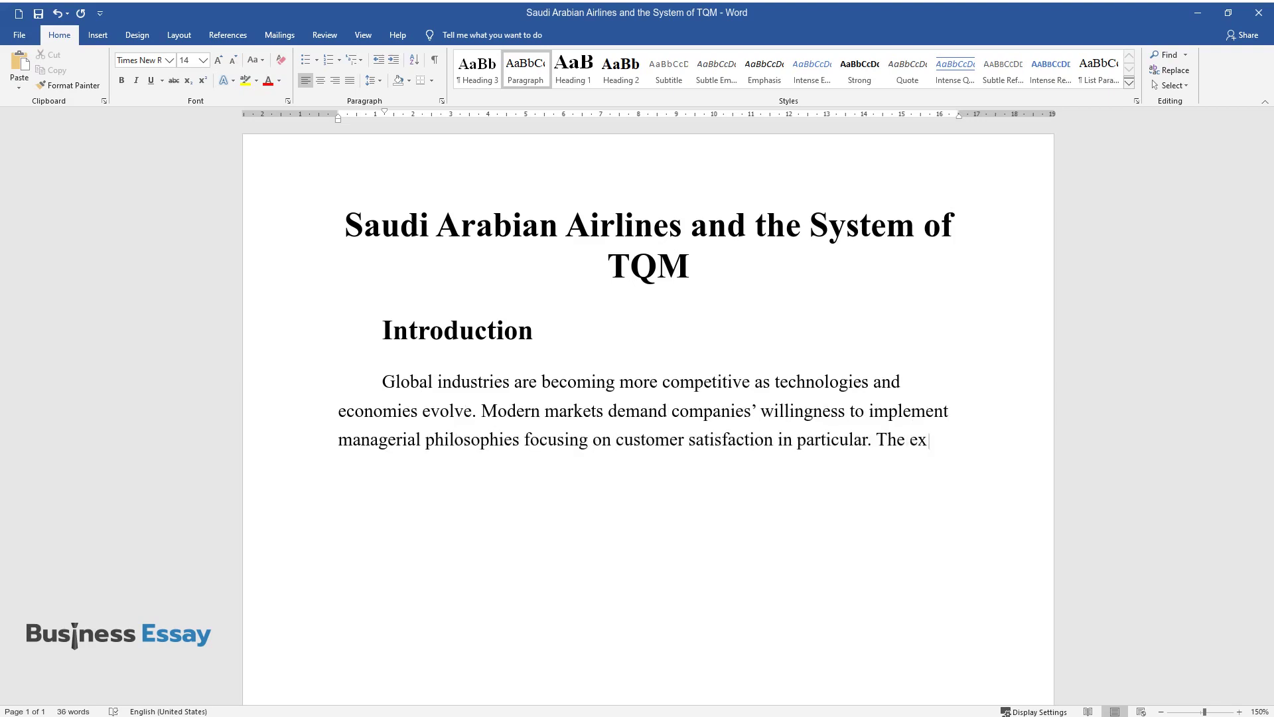
text(pansion of a business often means )
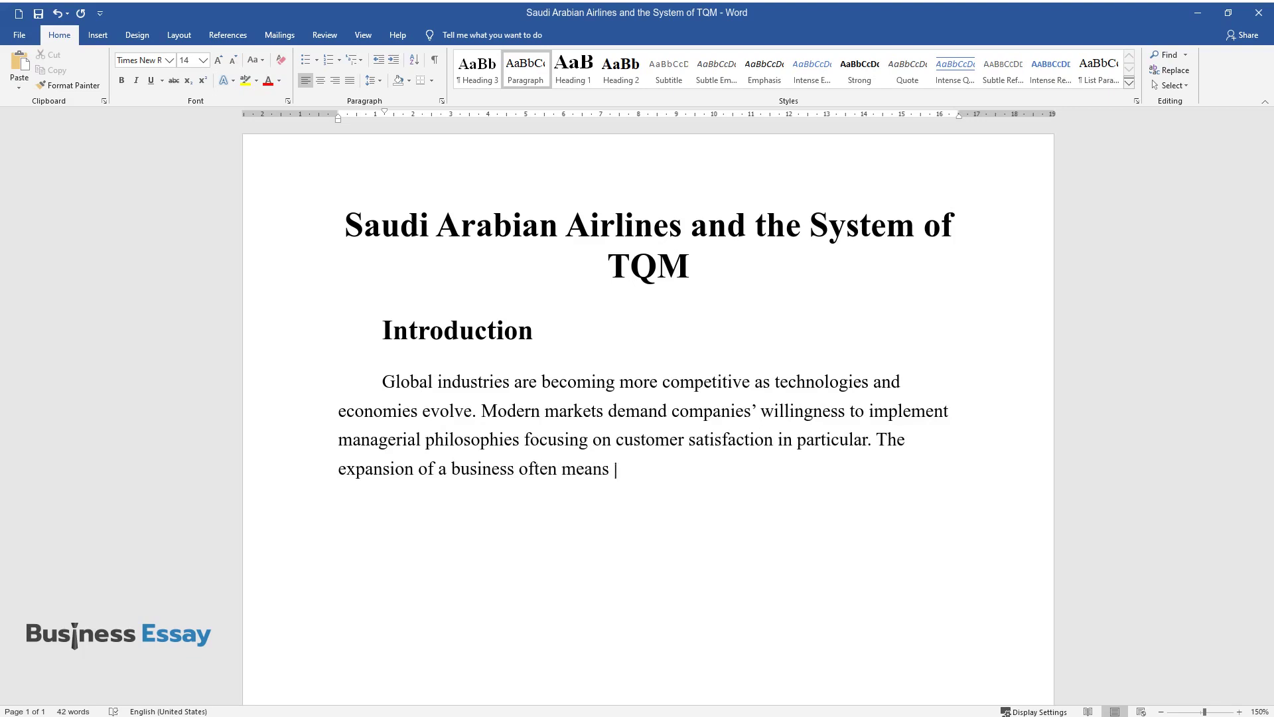
text(its subsequent disregard for the )
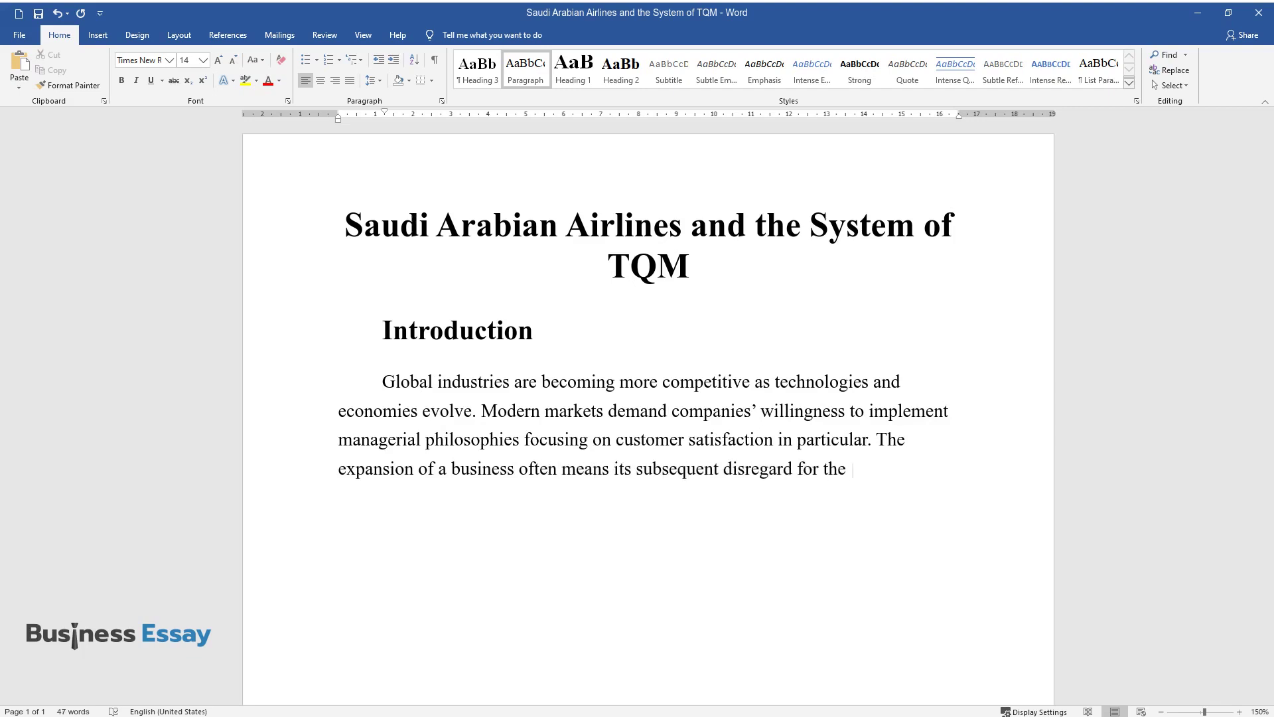
text(product's quality. Consumers valu)
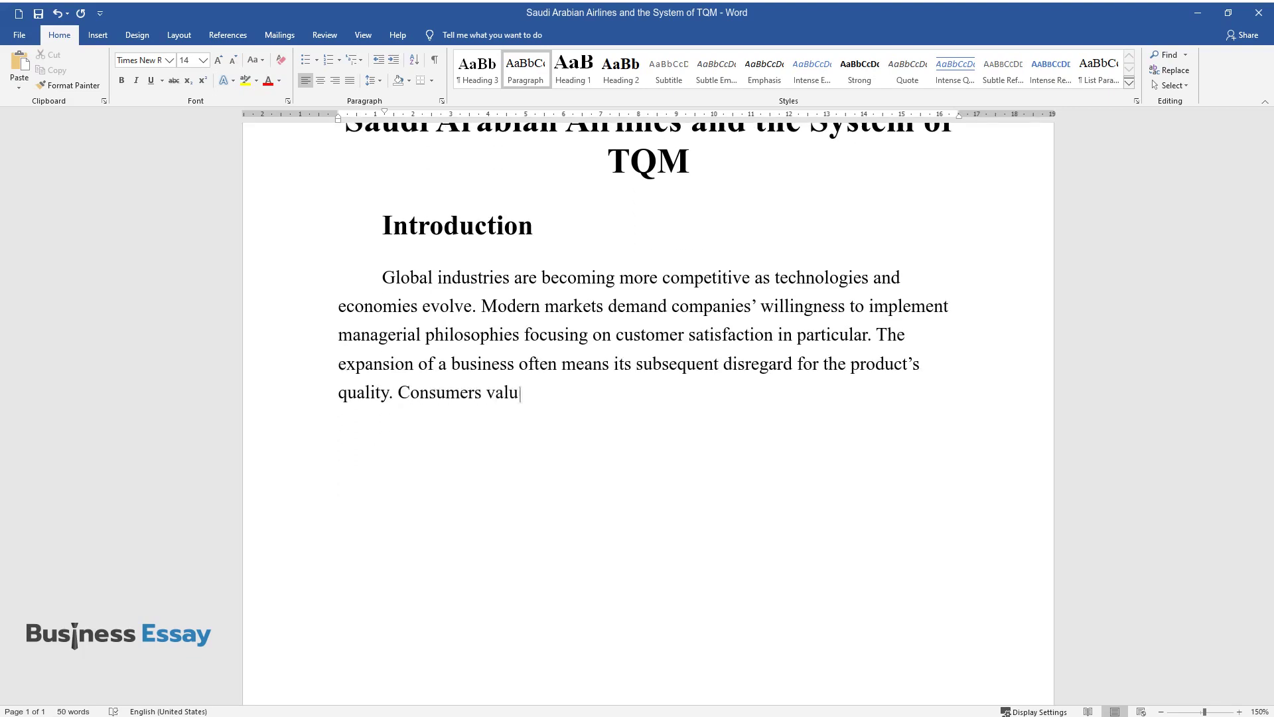
text(e quality over quantity, so compan)
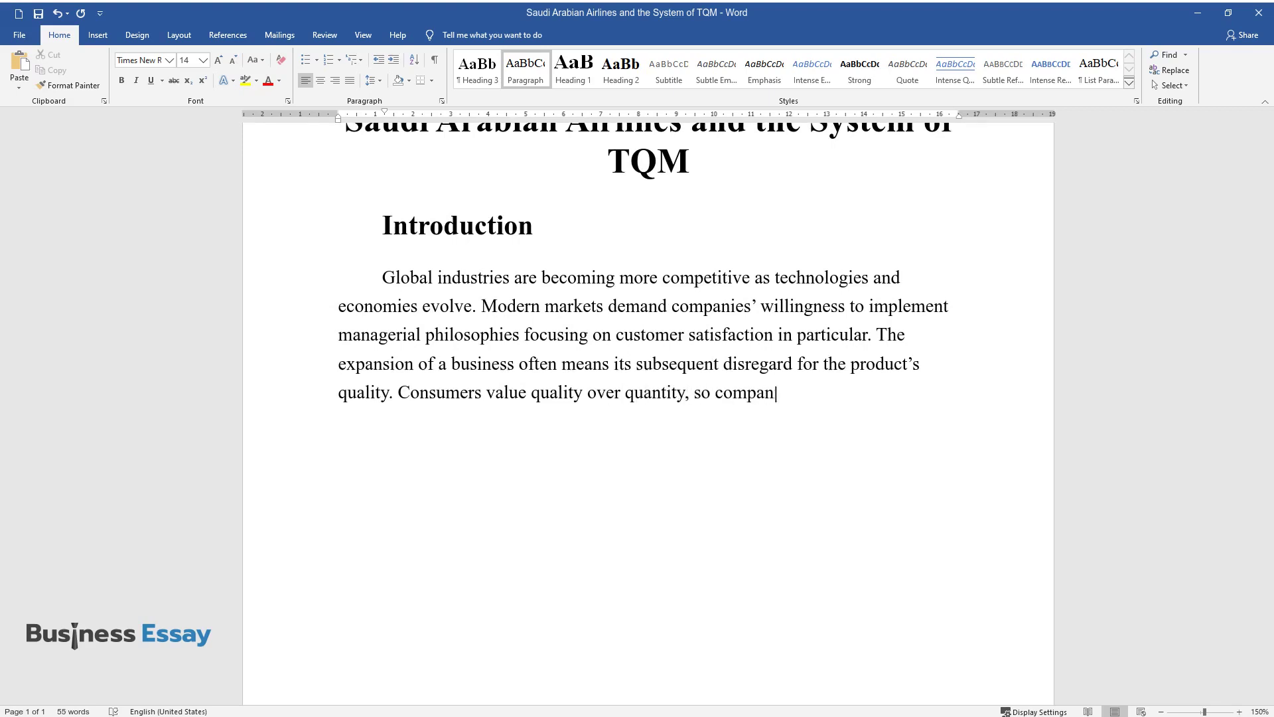
text(ies must hold themselves to high )
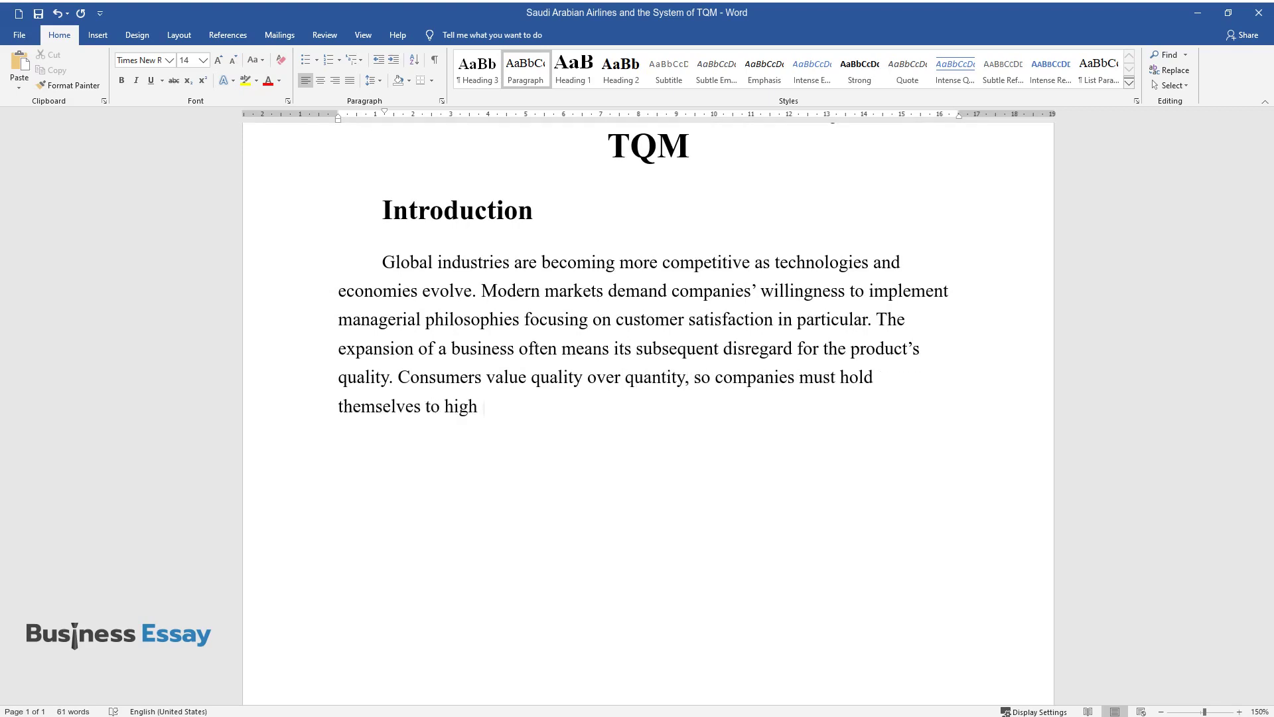
text(standards.)
Step: Write the paragraph on ISO 9000, Lean Six Sigma and TQM, ending with the Saudi airline
key(Return)
text(The m)
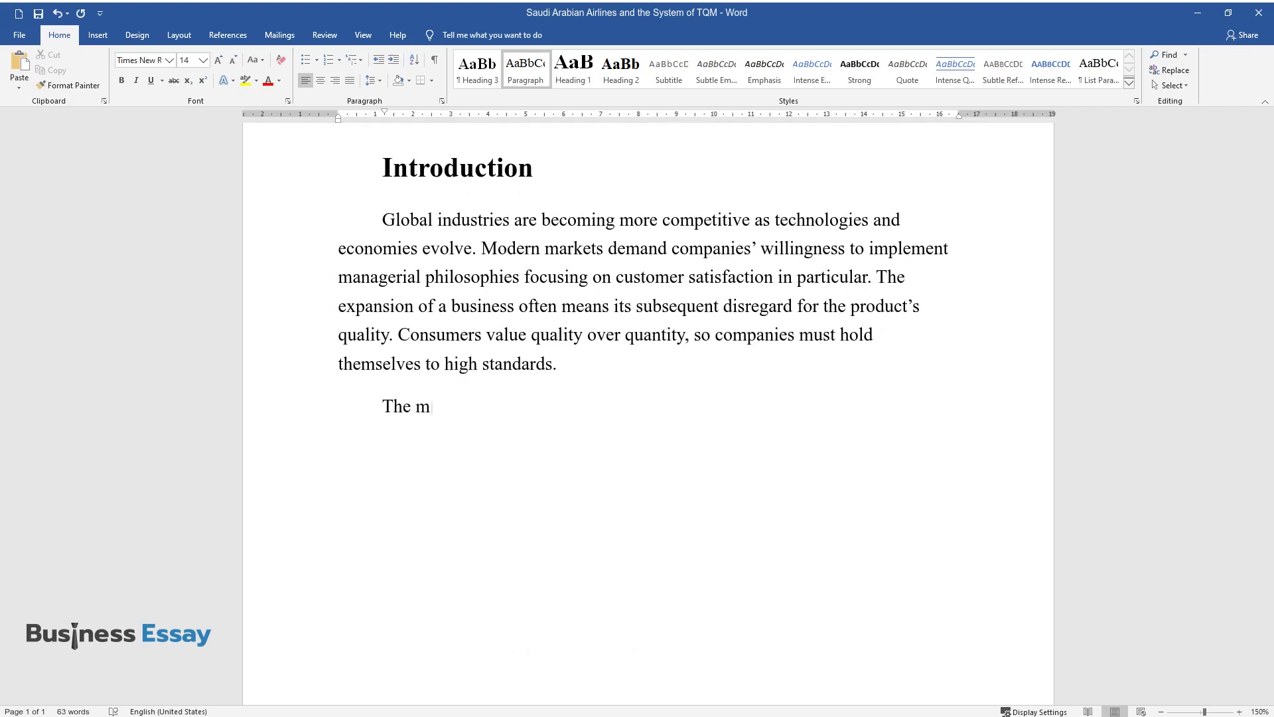
text(ost effective way to do that is)
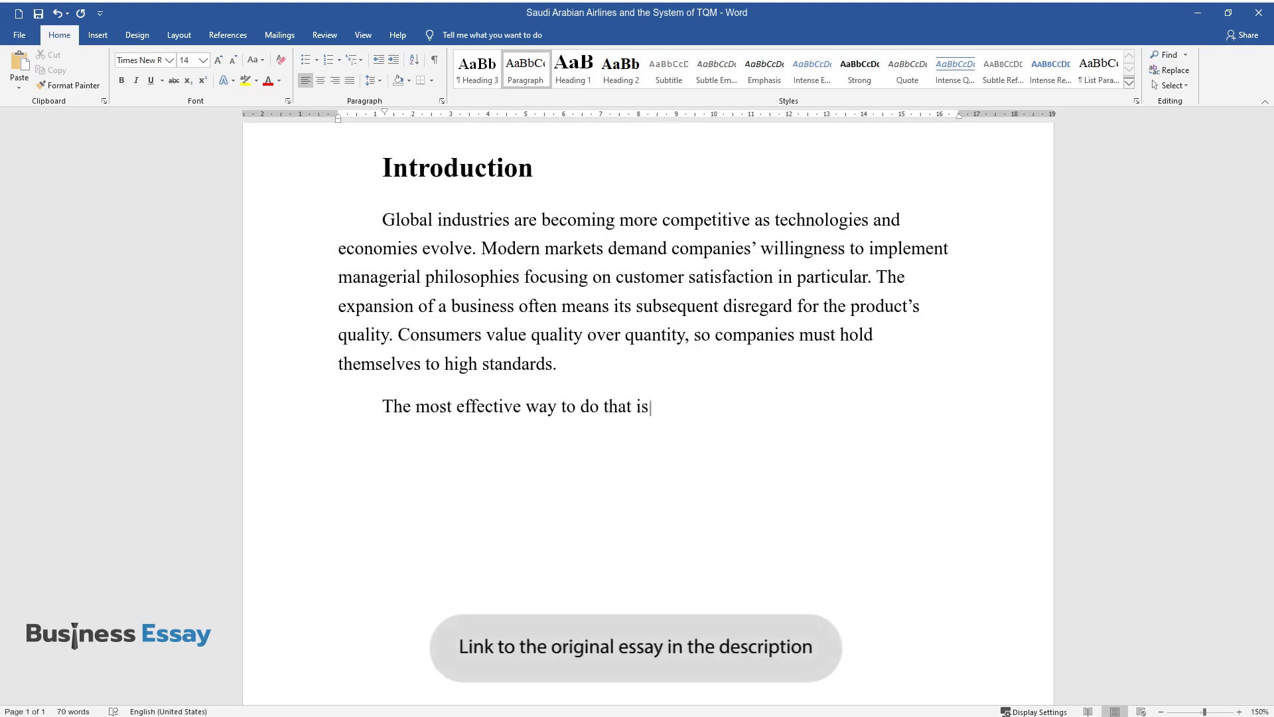
text( to apply for quality managemen)
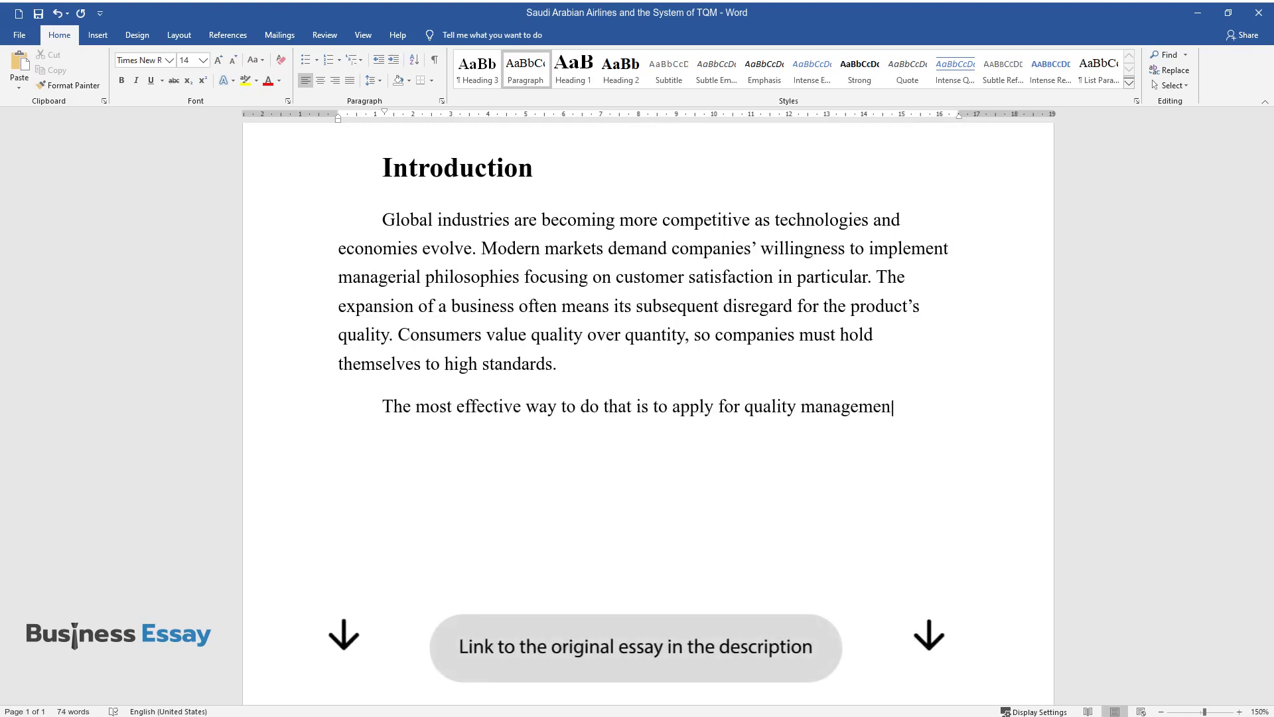
text(t programs as a part of the com)
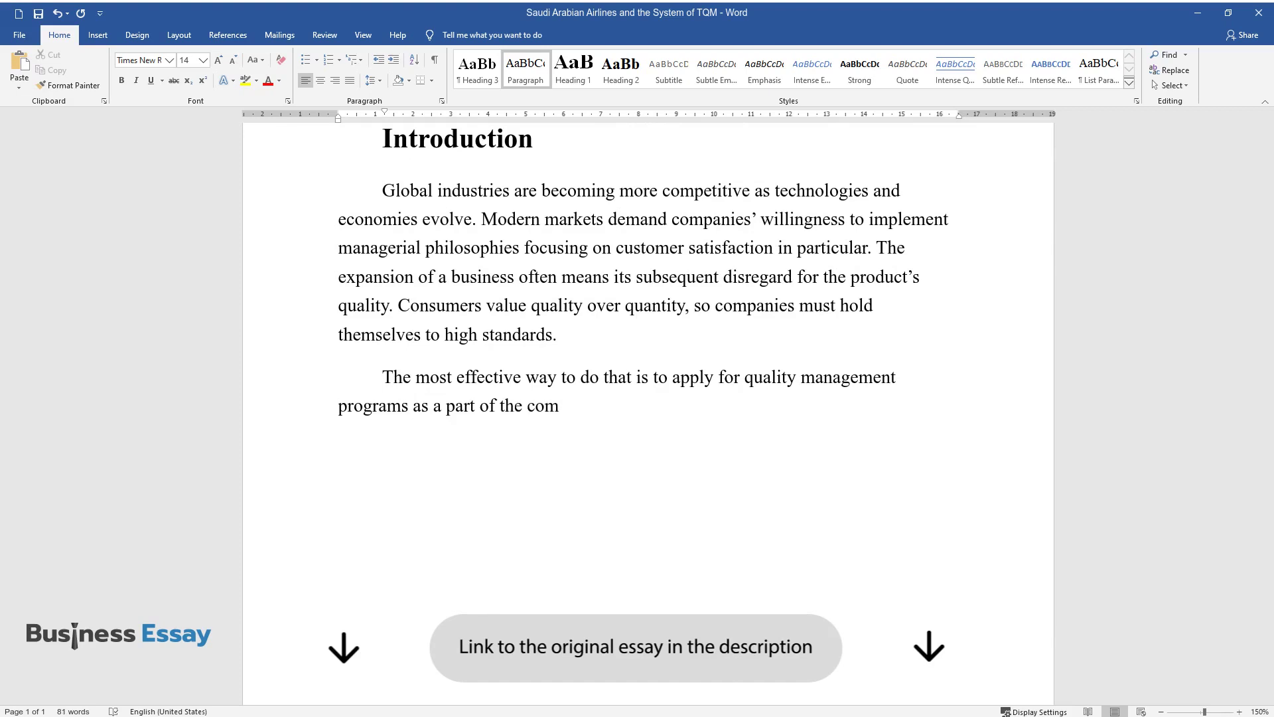
text(pany's operations. These progr)
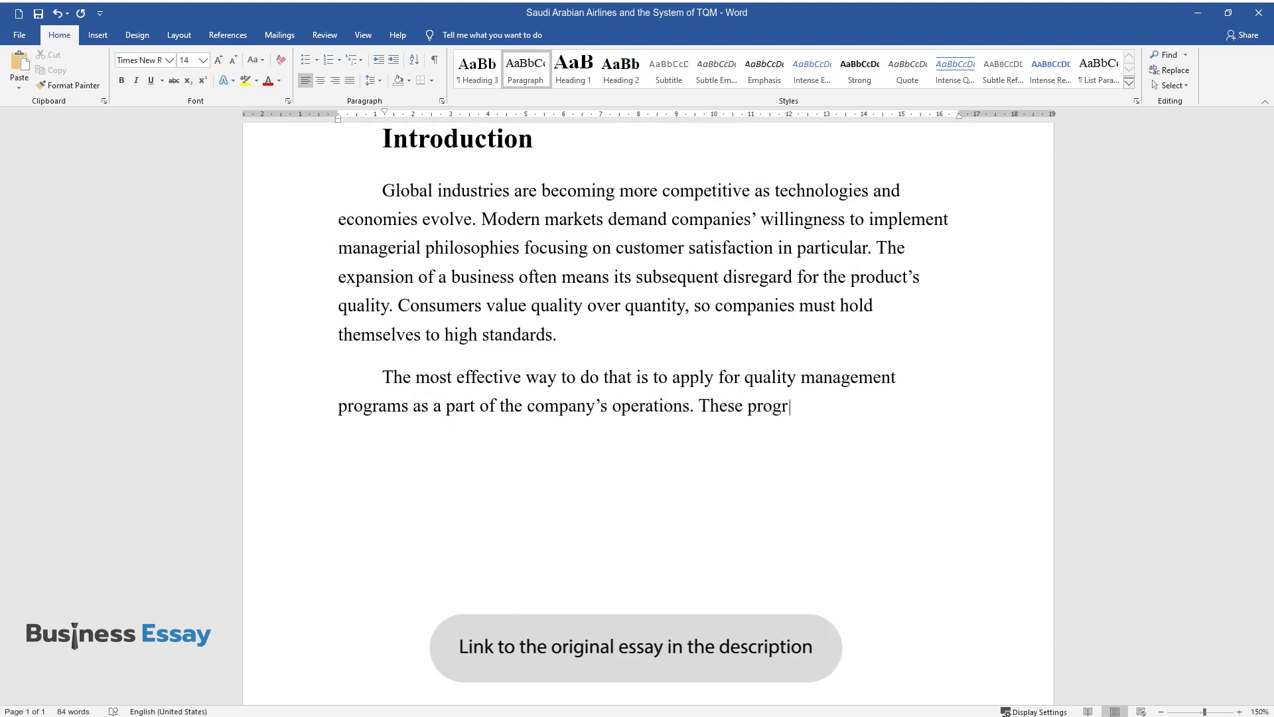
text(ams include ISO 9000, Lean Six )
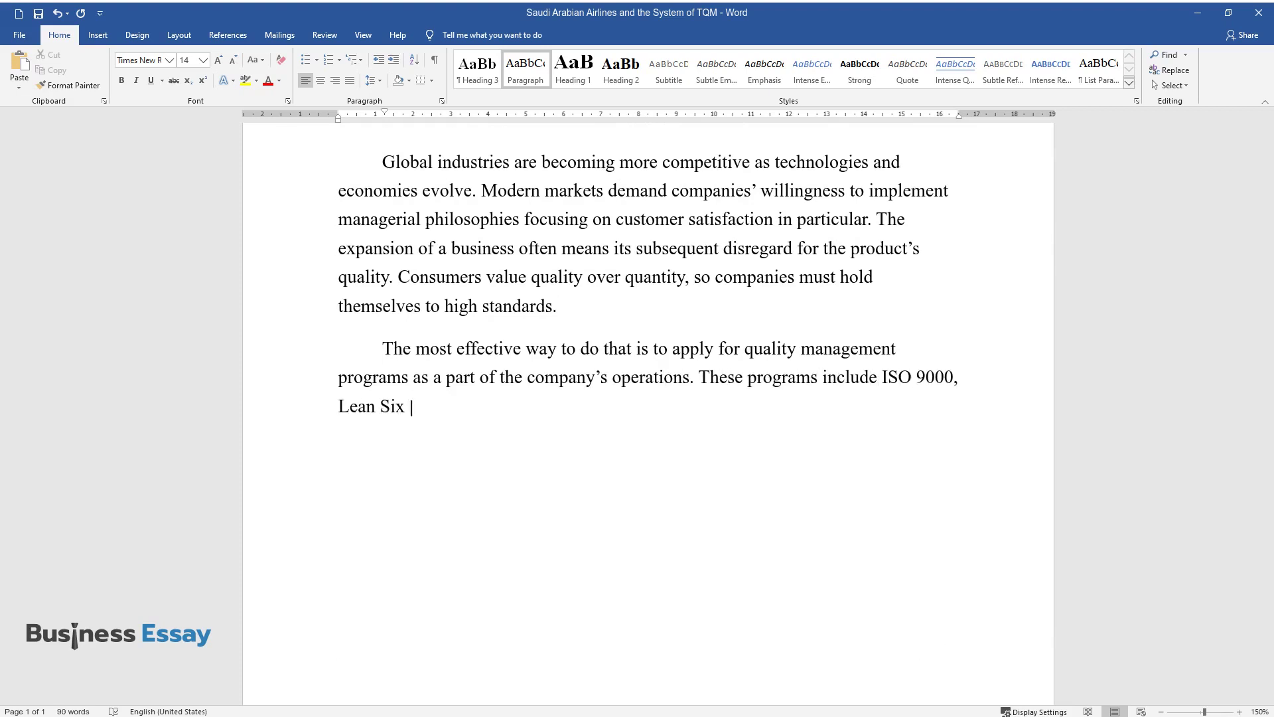
text(Sigma, and Total Quality Manage)
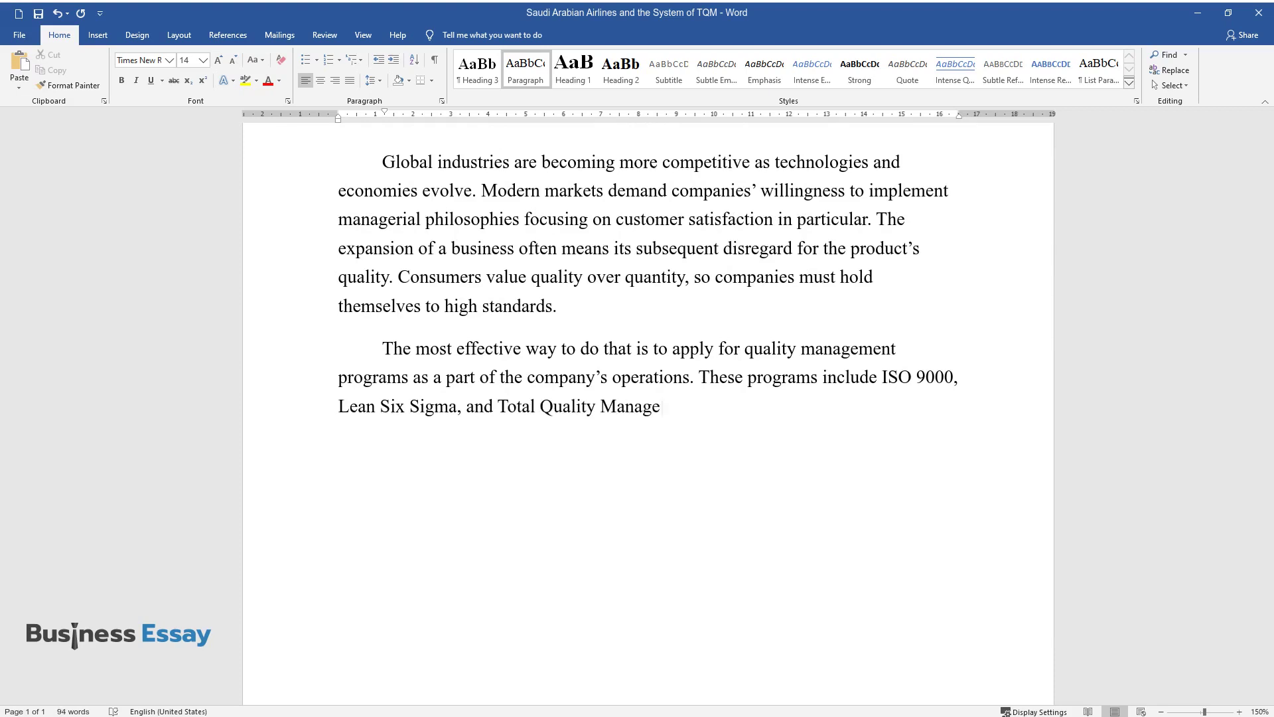
text(ment (TQM). In this case study,)
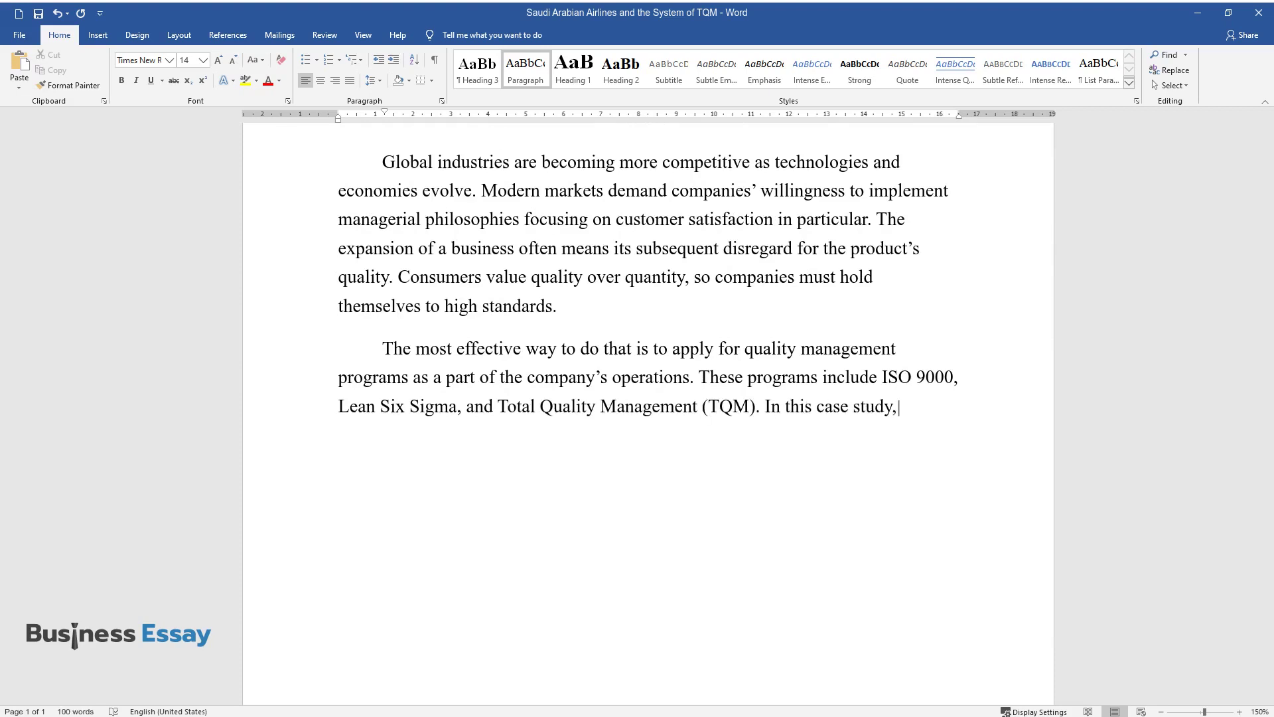
text( the principles and advantages)
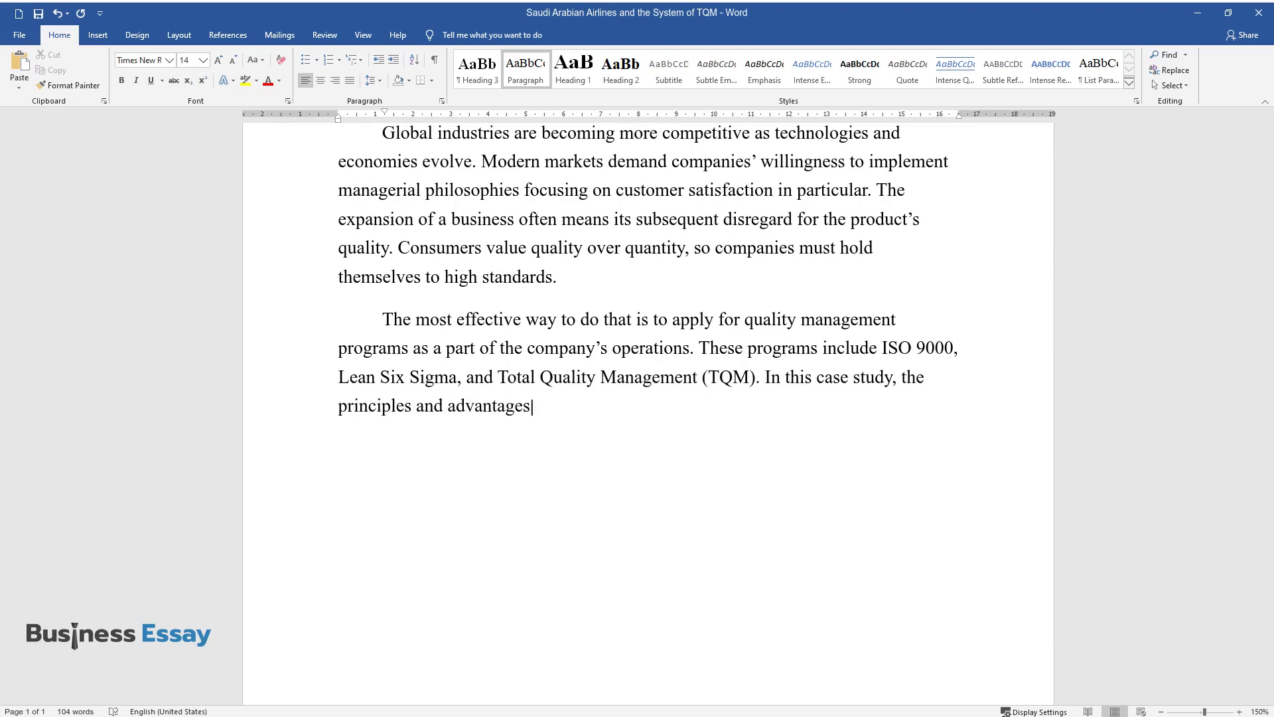
text( of TQM are going to be discuss)
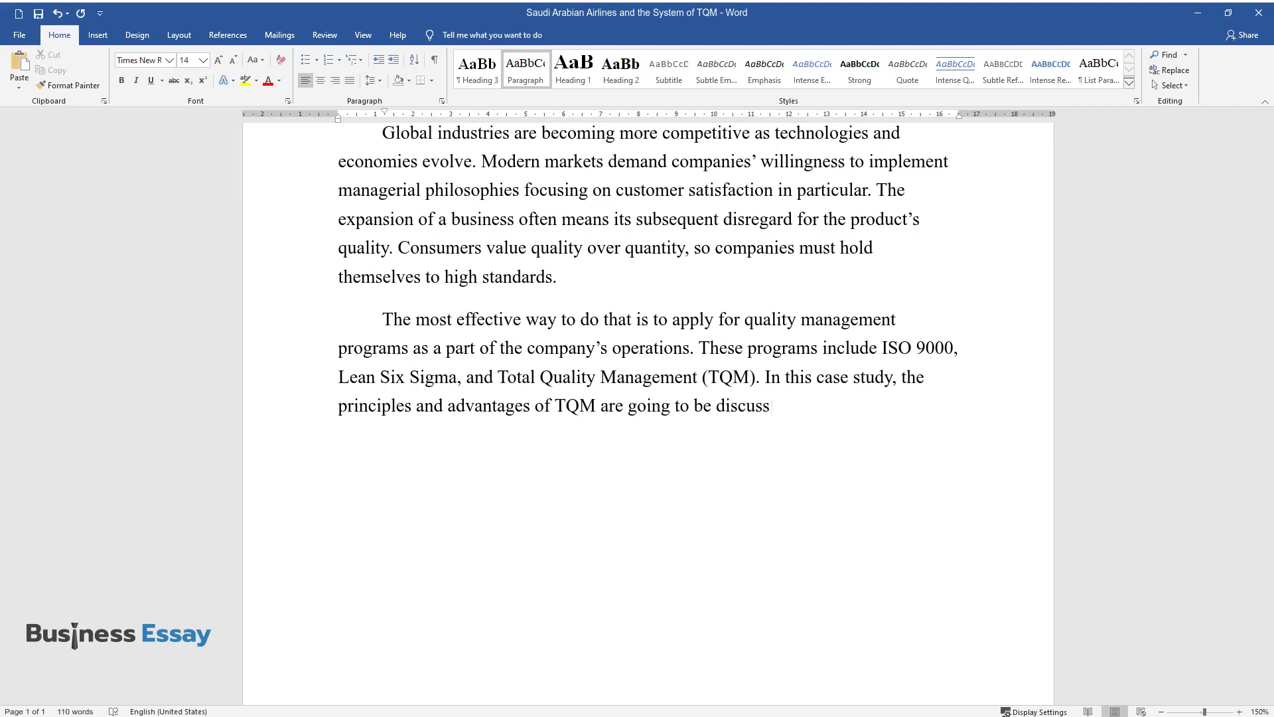
text(ed in detail. A proposal for the implementation of TQ)
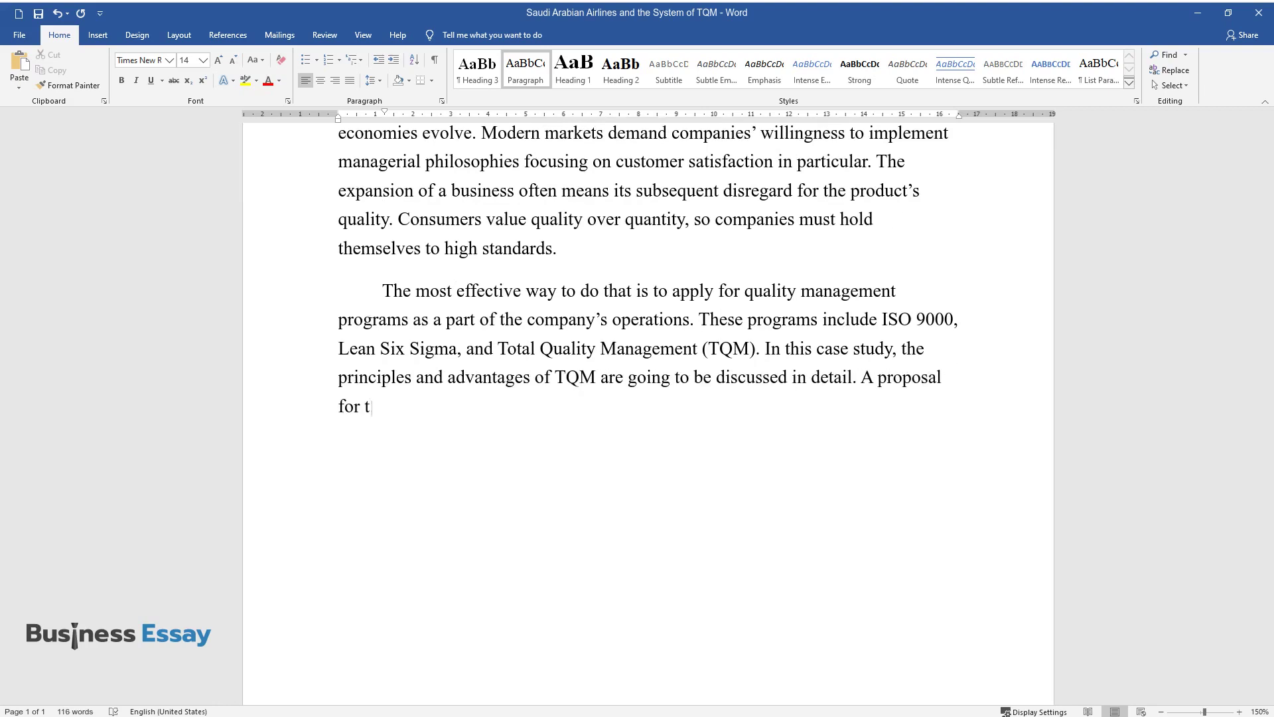
text(M polici)
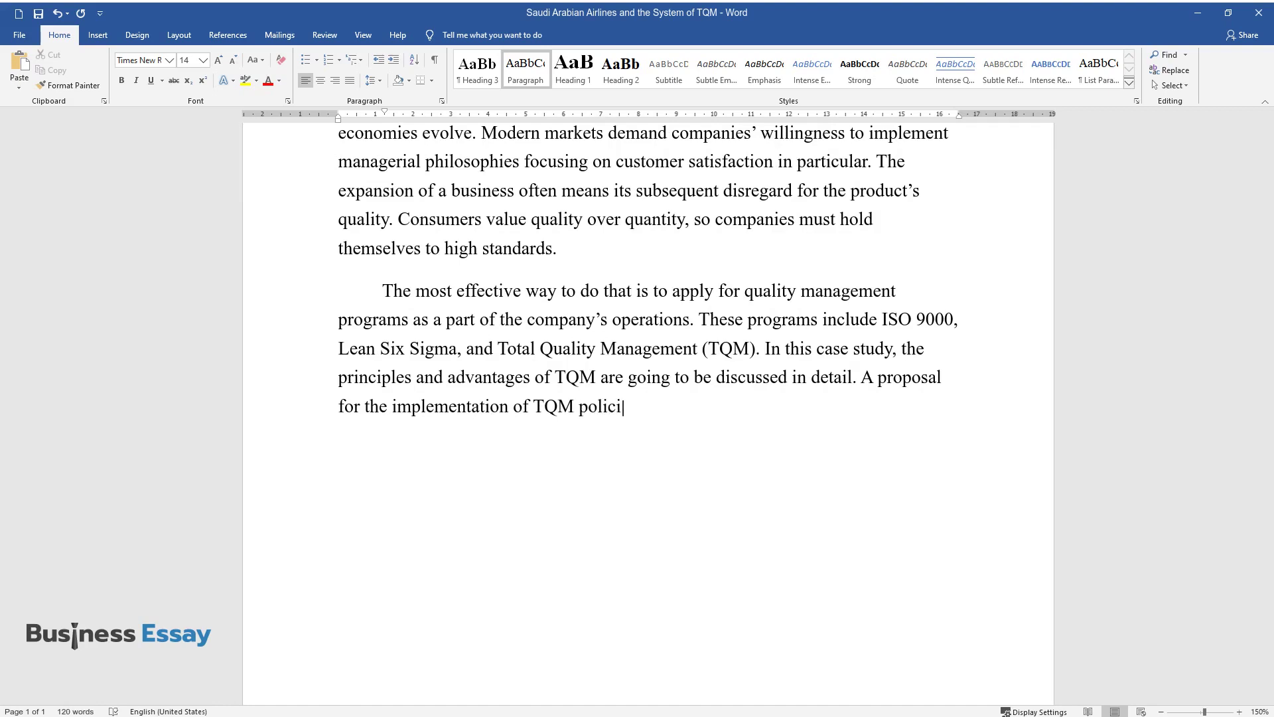
text(es is going to be developed in )
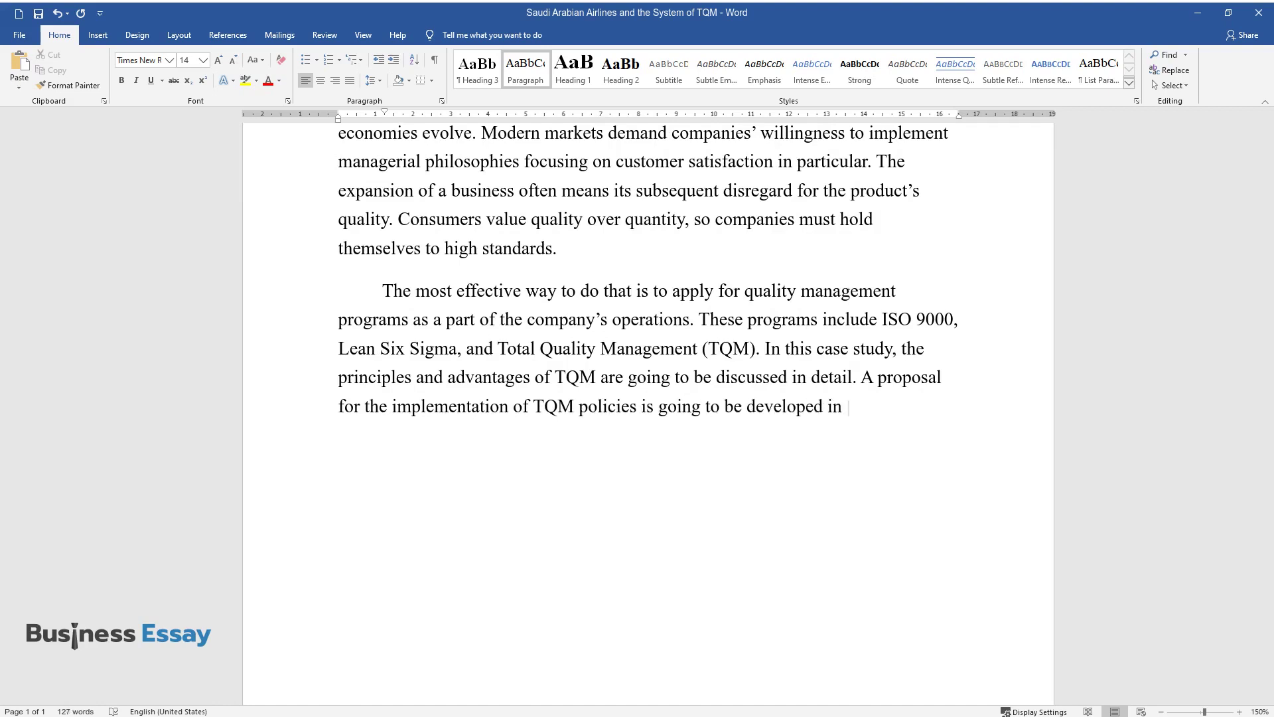
text(the context of an airline compa)
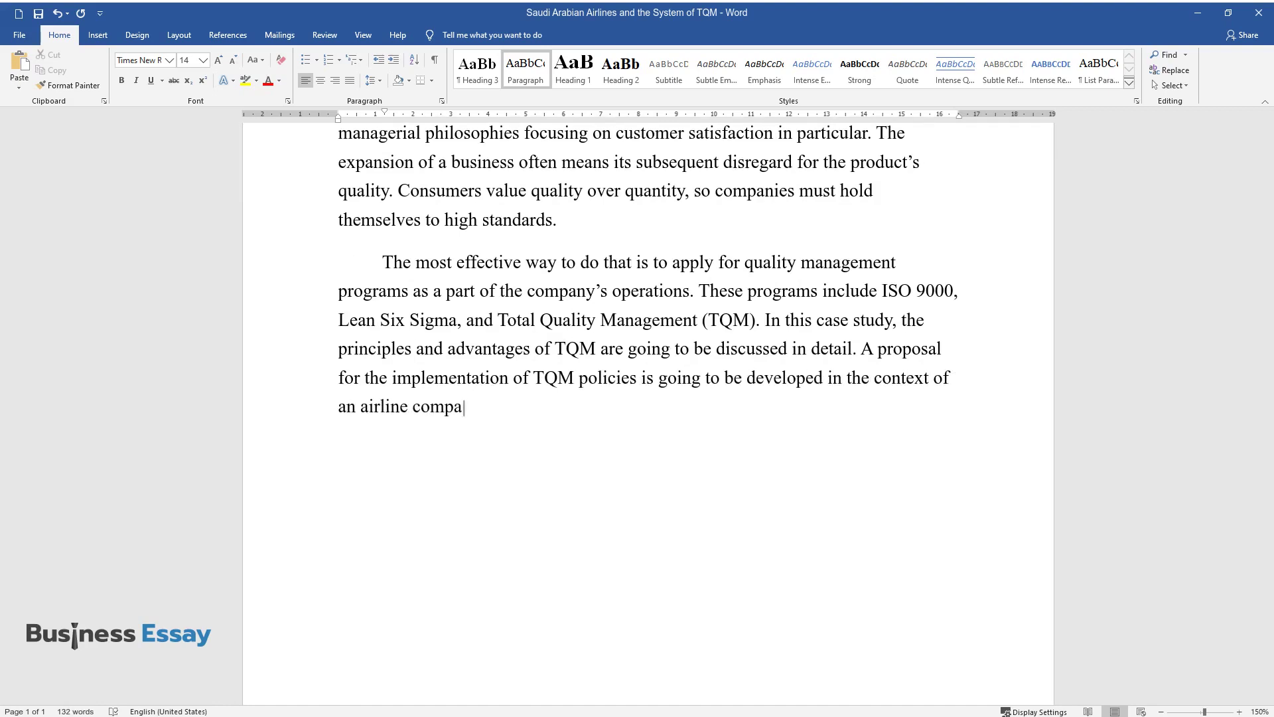
text(ny based in Saudi Arabia.)
Step: Add a 'Saudi Arabian Airlines Overview' heading and the paragraph introducing Saudia as the flag carrier
key(Return)
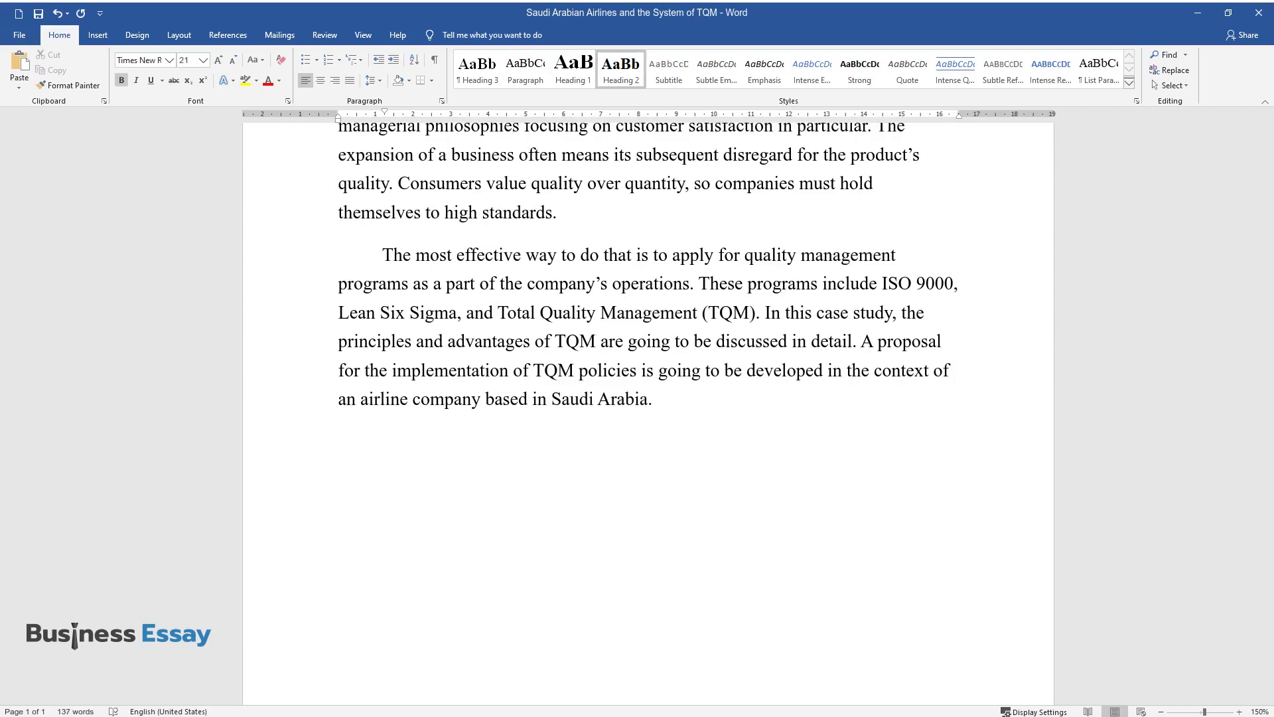
text(Saudi Arabian Air)
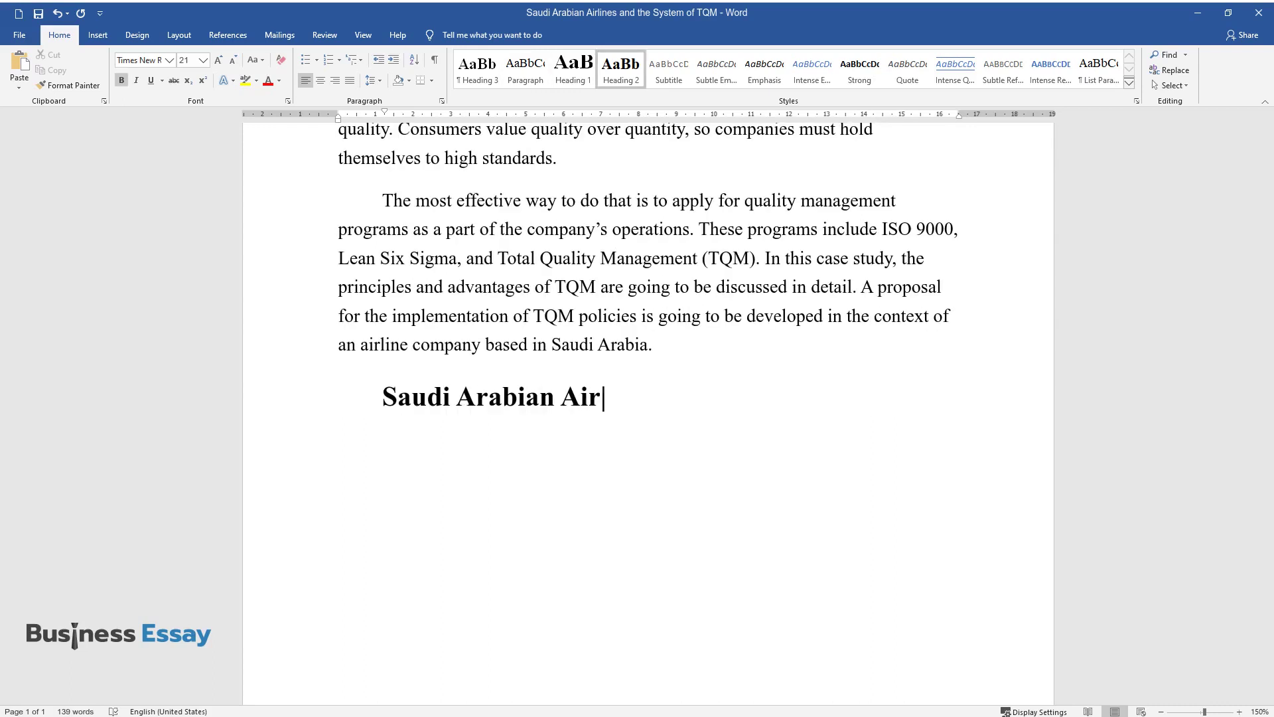
text(lines Overview)
key(Return)
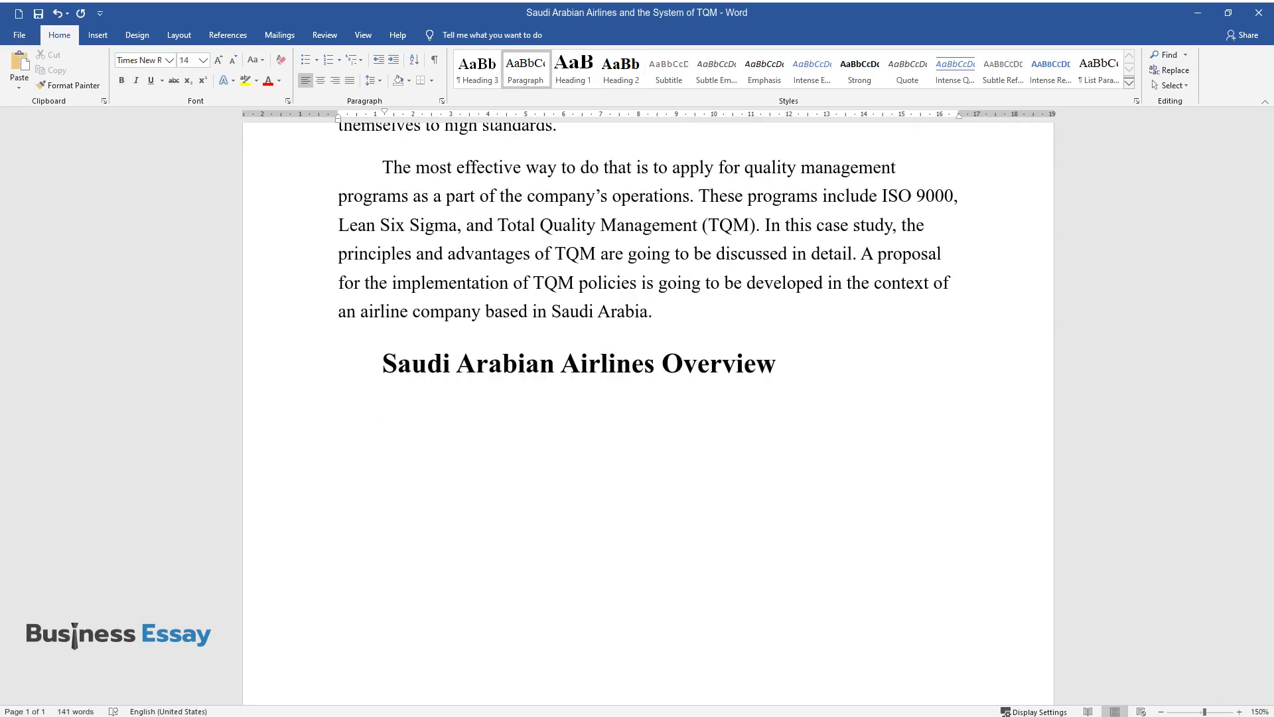
text(Saudi Arabian Airlines, al)
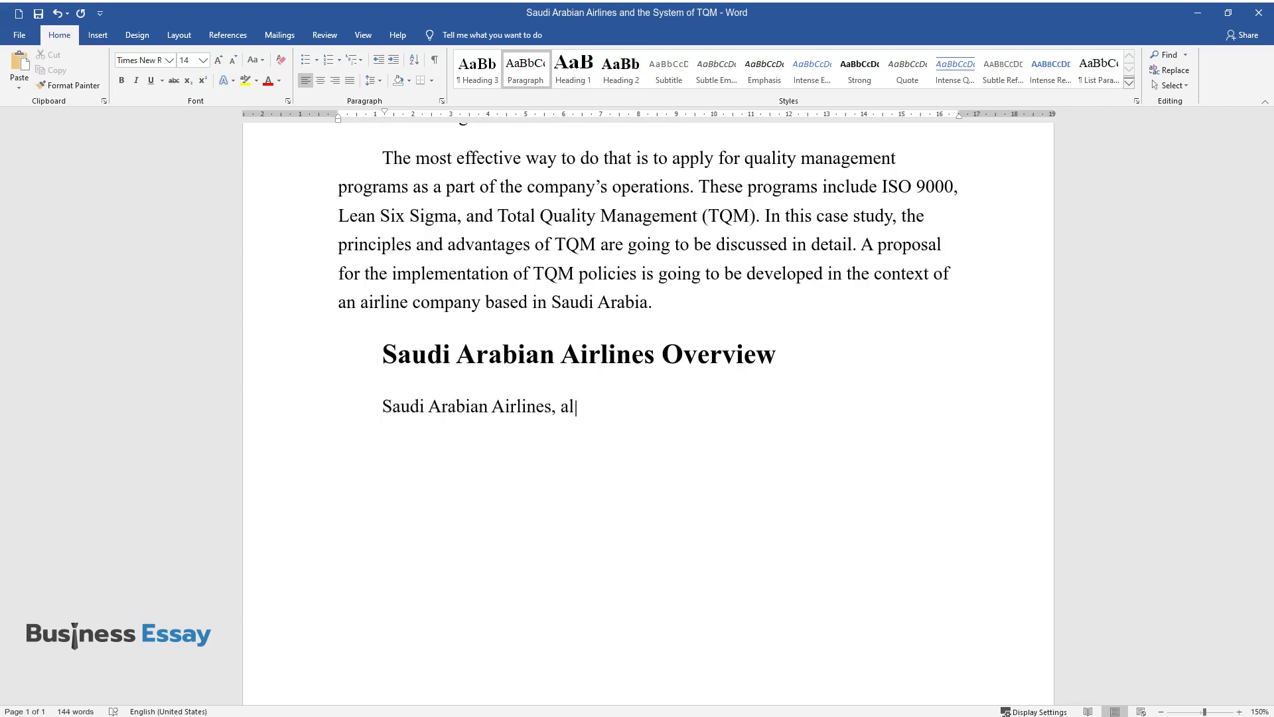
text(so known as Saudia, is the flag a)
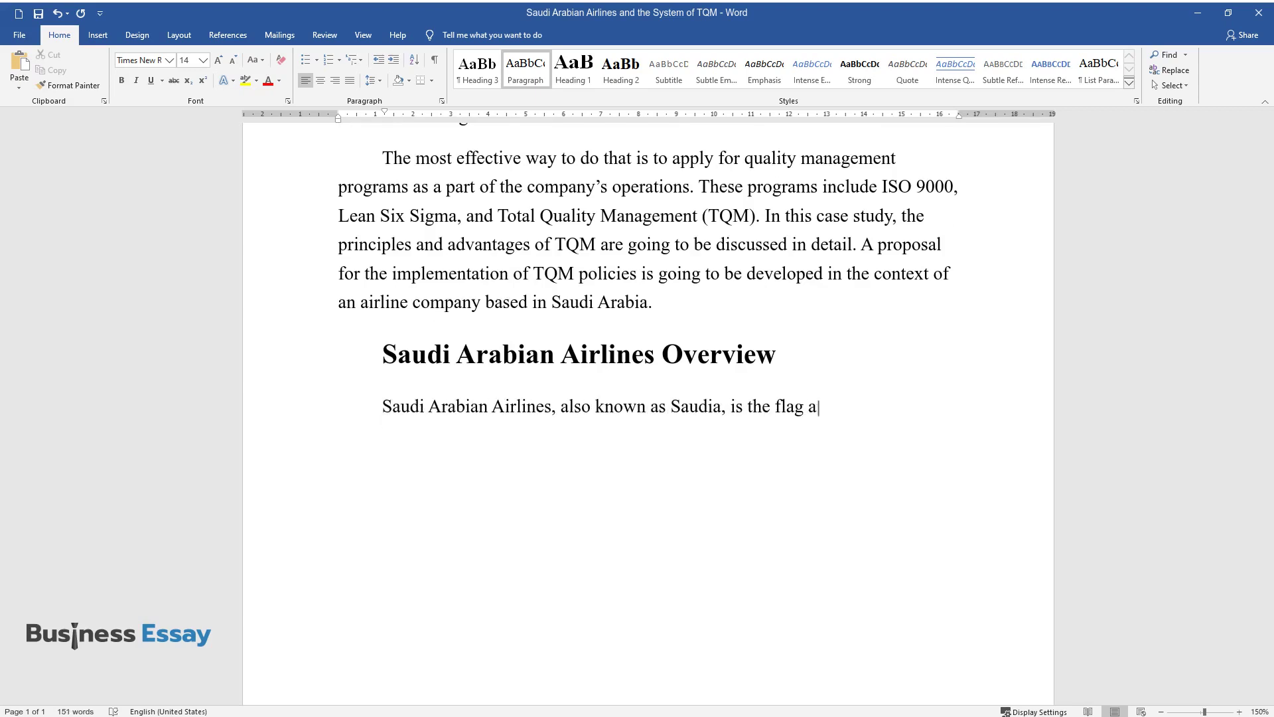
text(irline carrier in Saudi Arabia,)
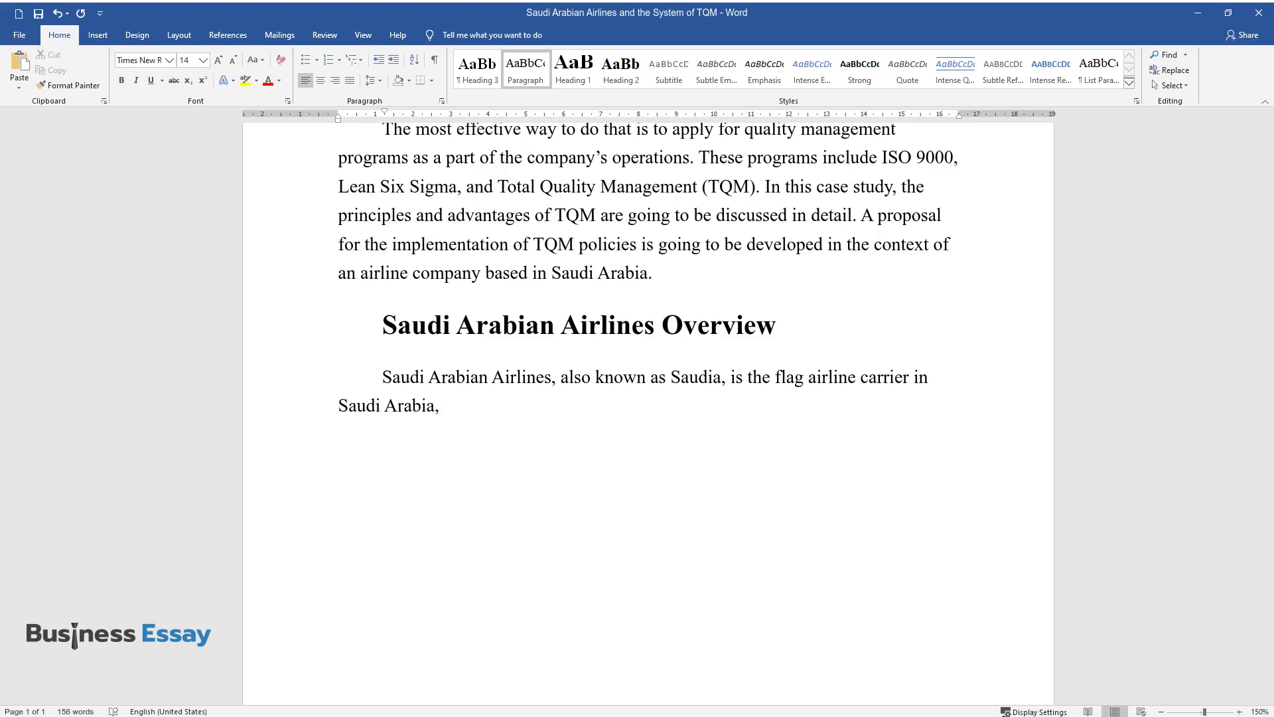
text( but it provides air transportatio)
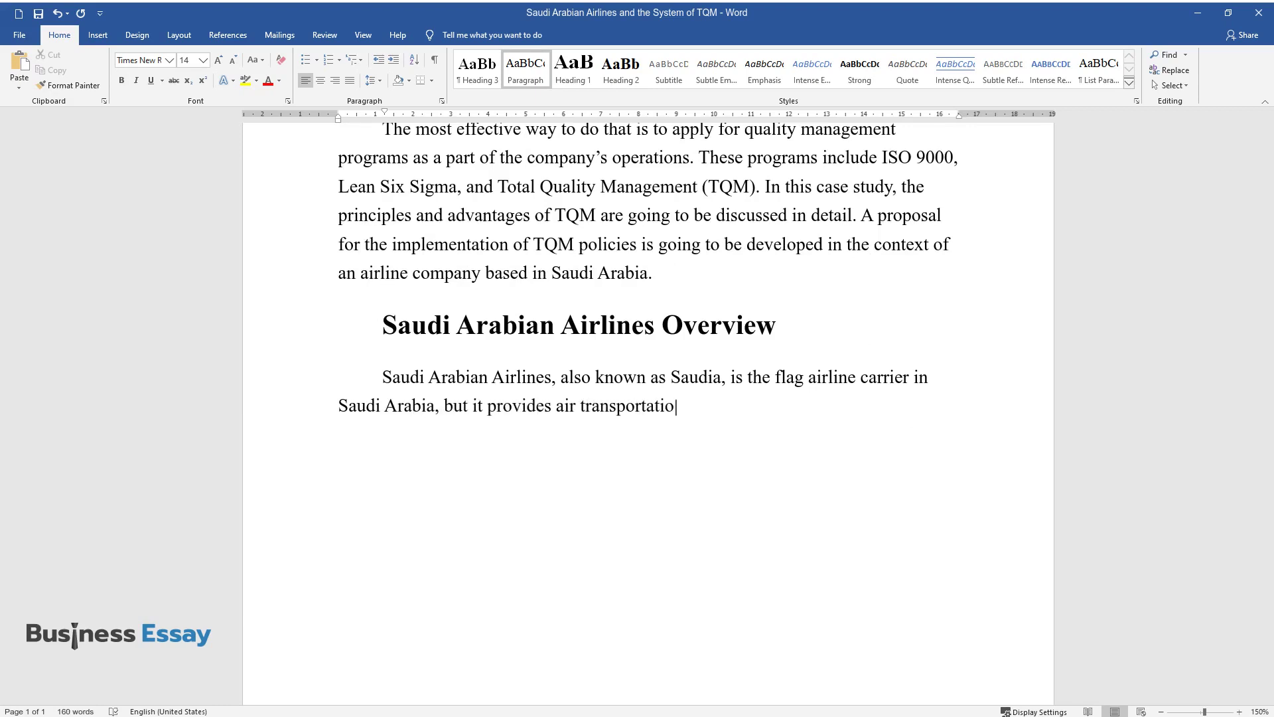
text(n services worldwide with flights)
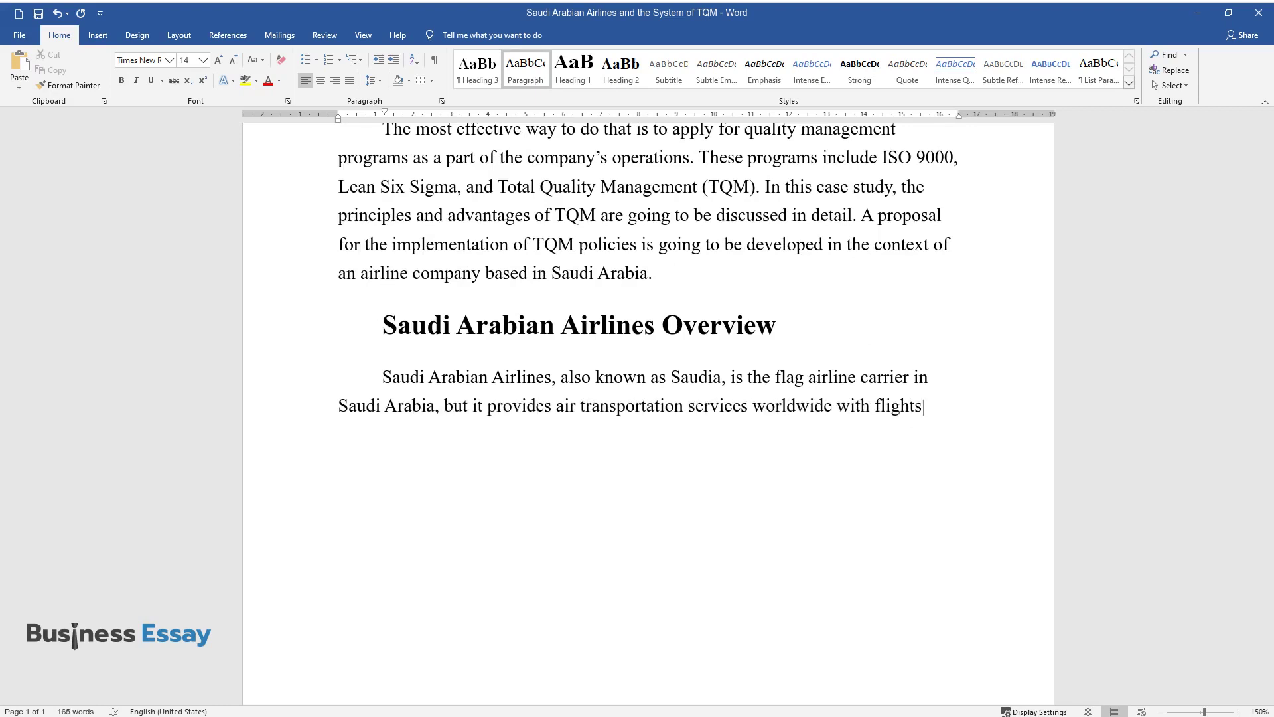
text( to more than 100 destinations ar)
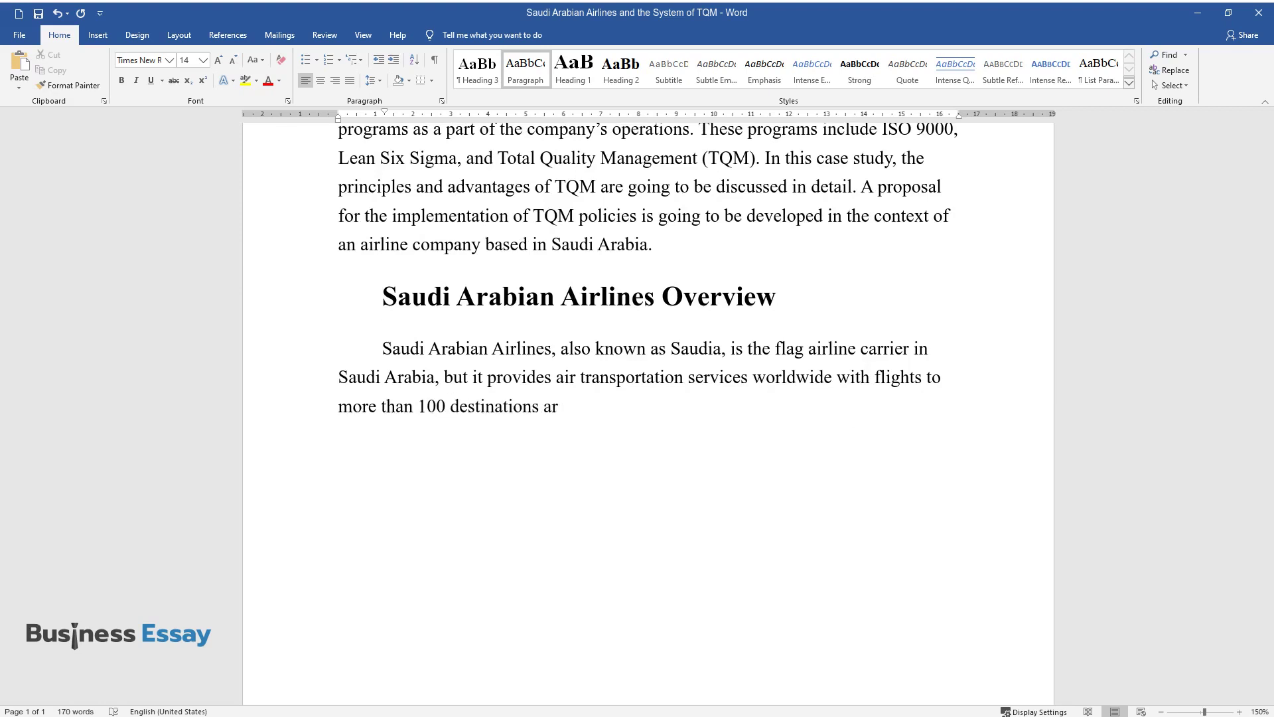
text(ound the world. It is a governme)
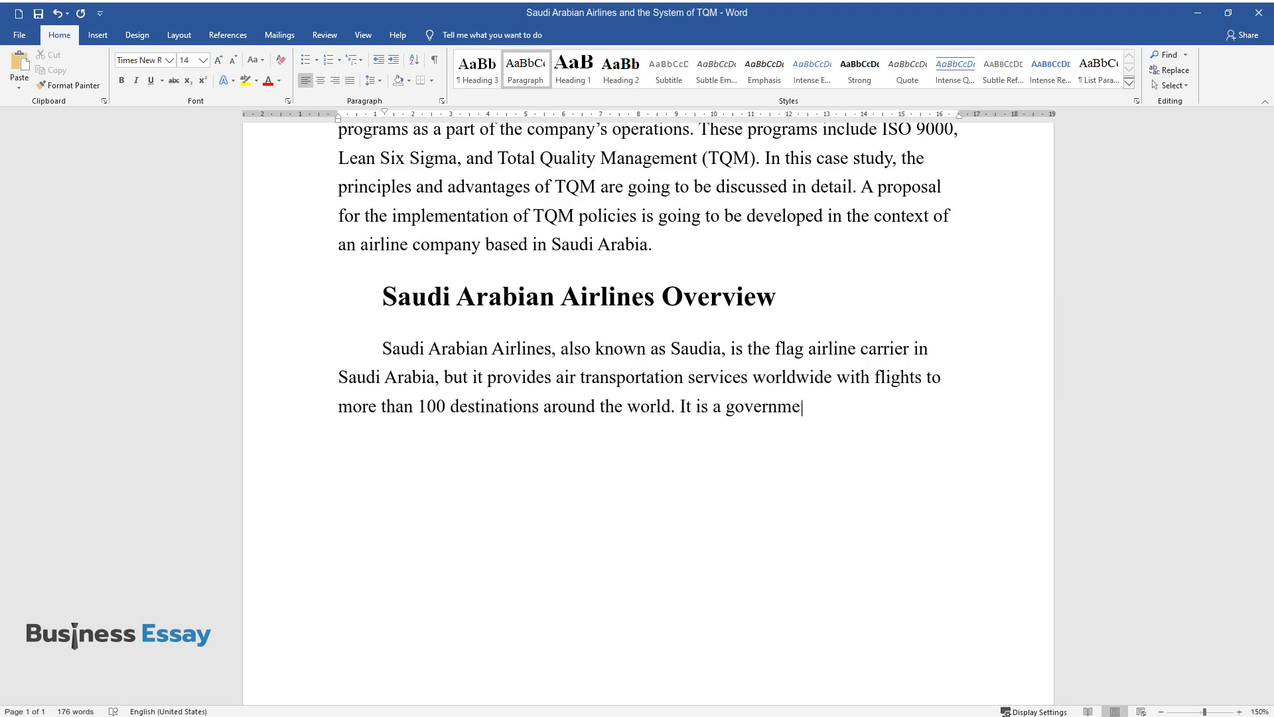
text(nt-owned company that is supervis)
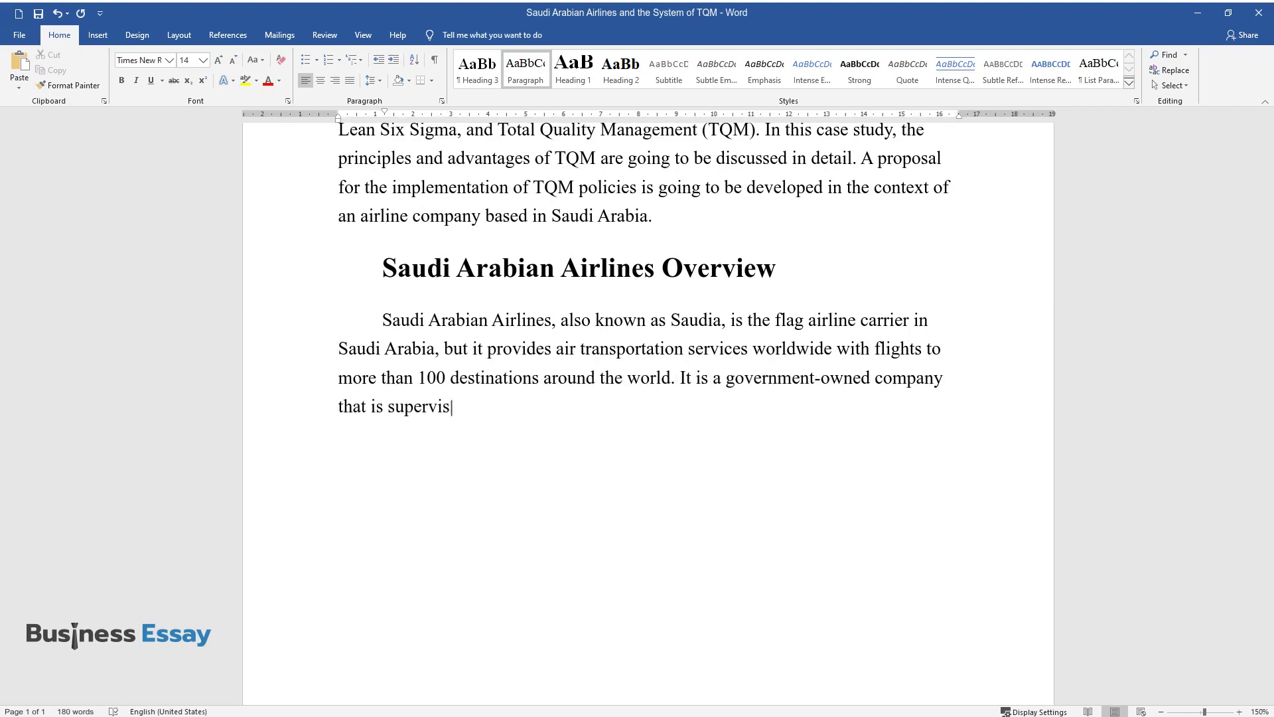
text(ed directly by the Ministry of De)
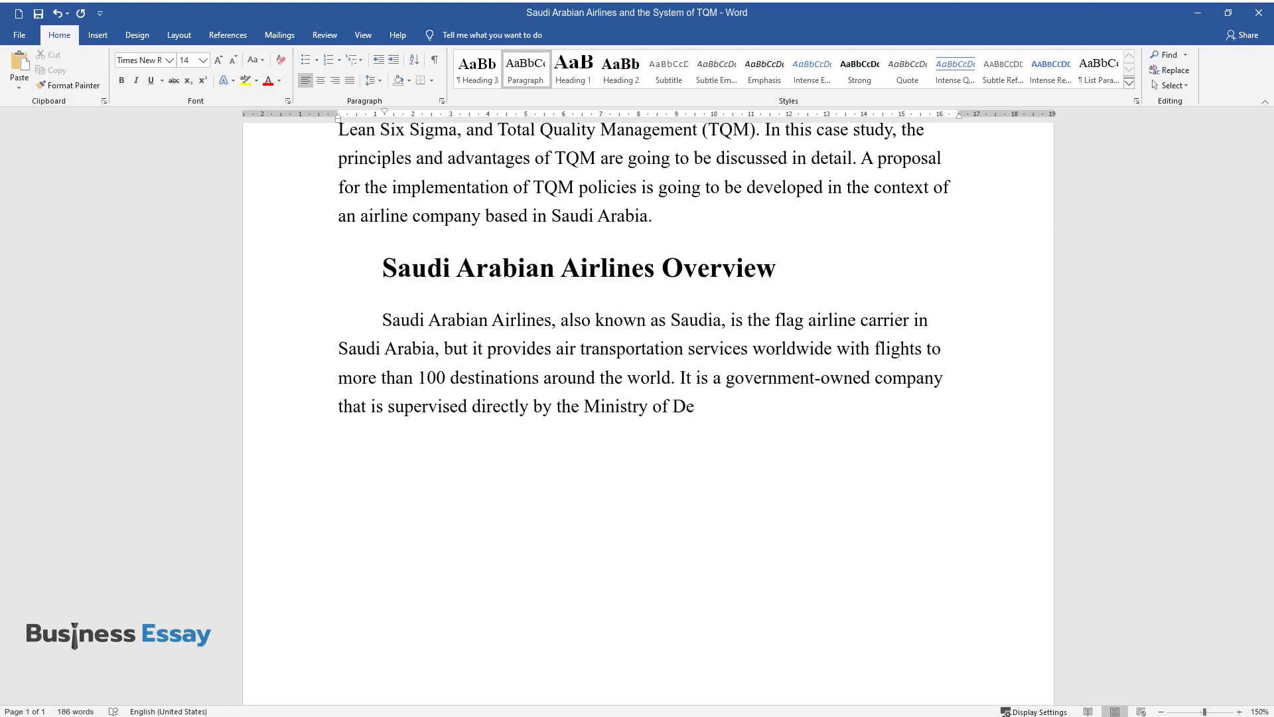
text(fense. Saudia was founded in 1945)
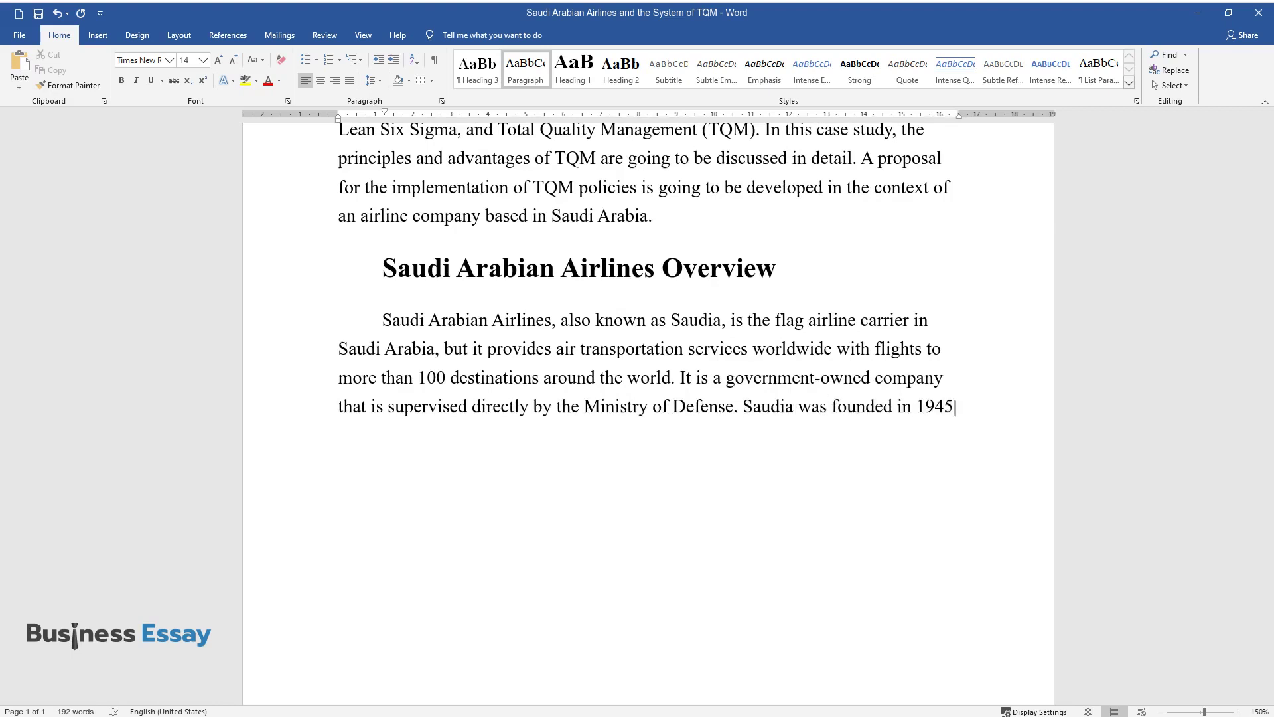
text( and went international in the 1)
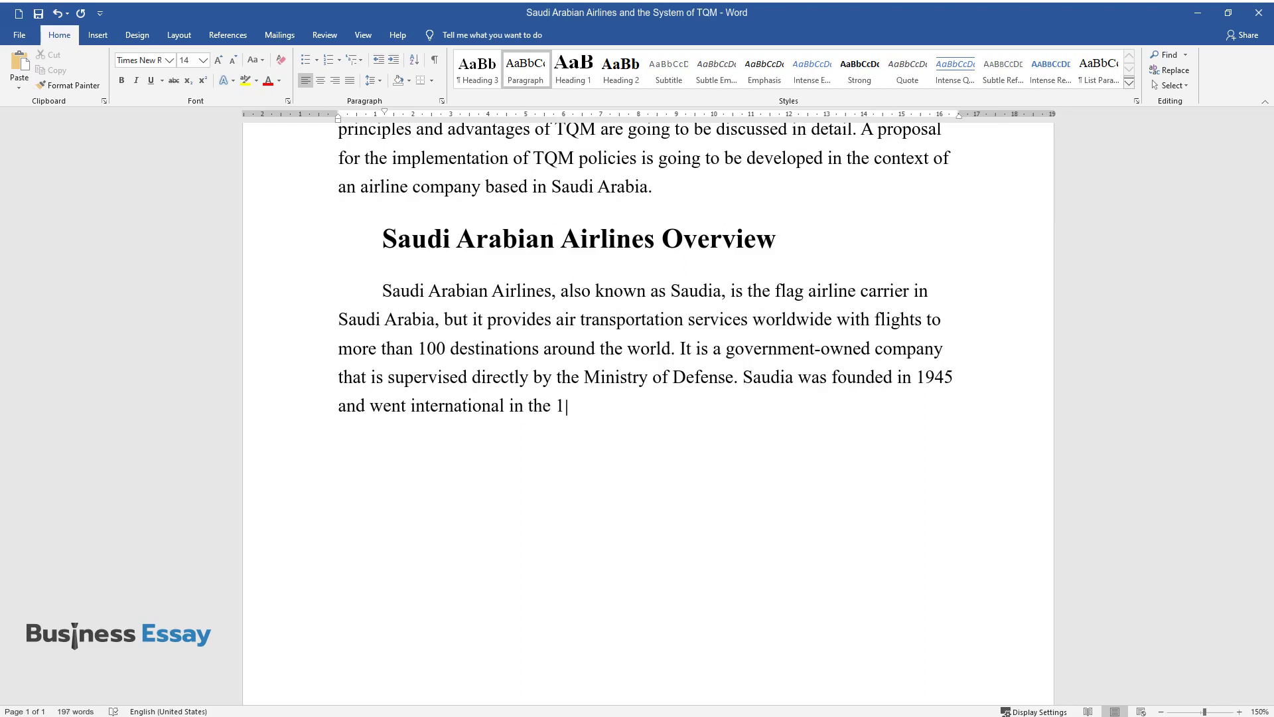
text(960s, and by the 1970s, it was be)
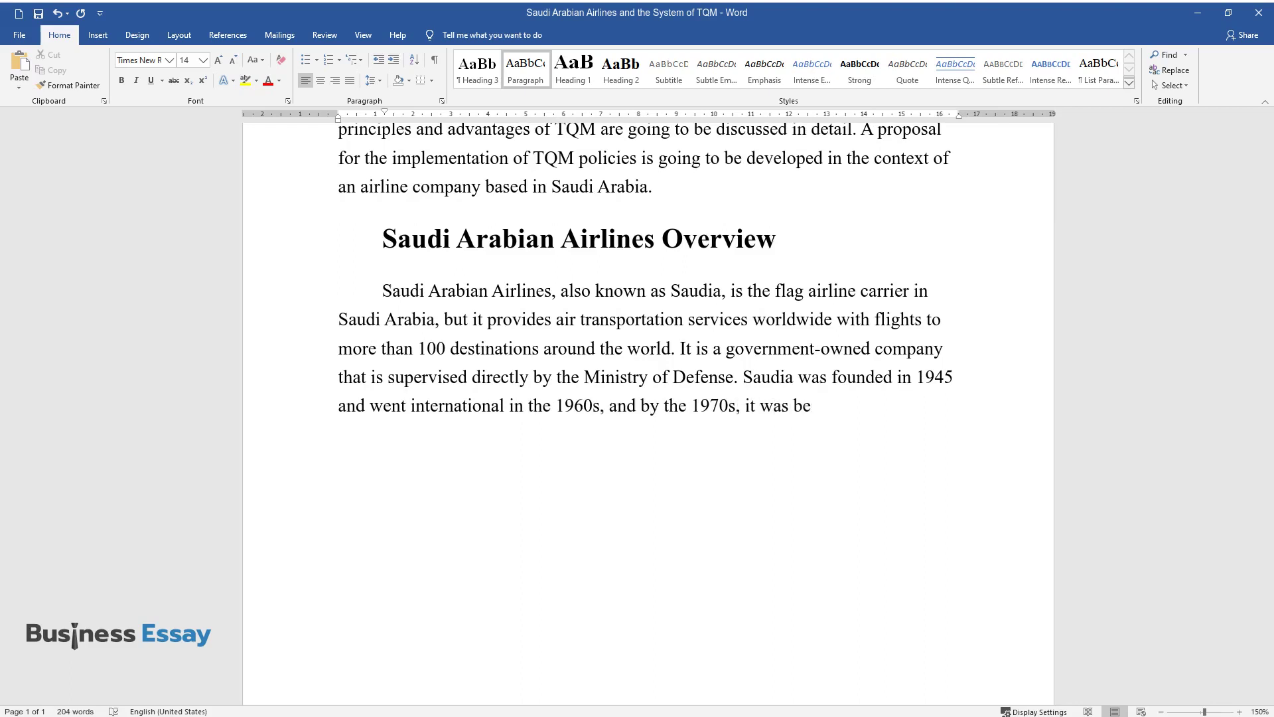
text(nefiting significantly from the o)
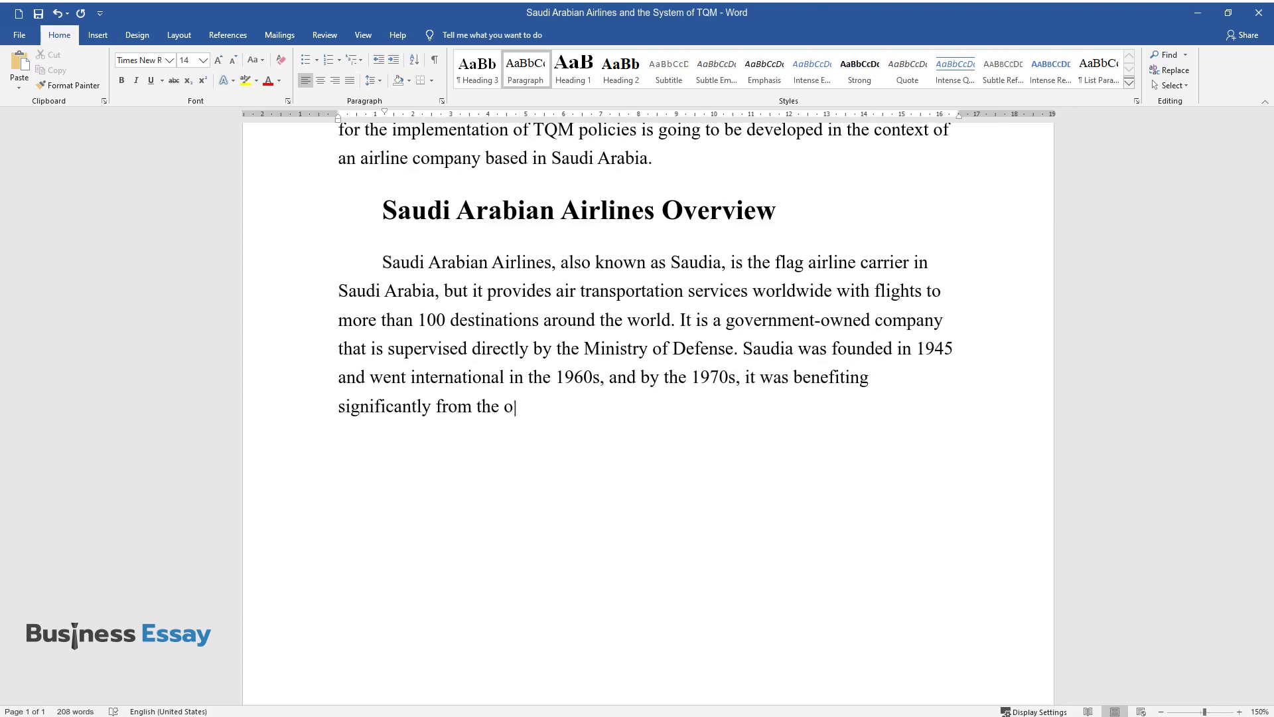
text(il industry as more foreign compa)
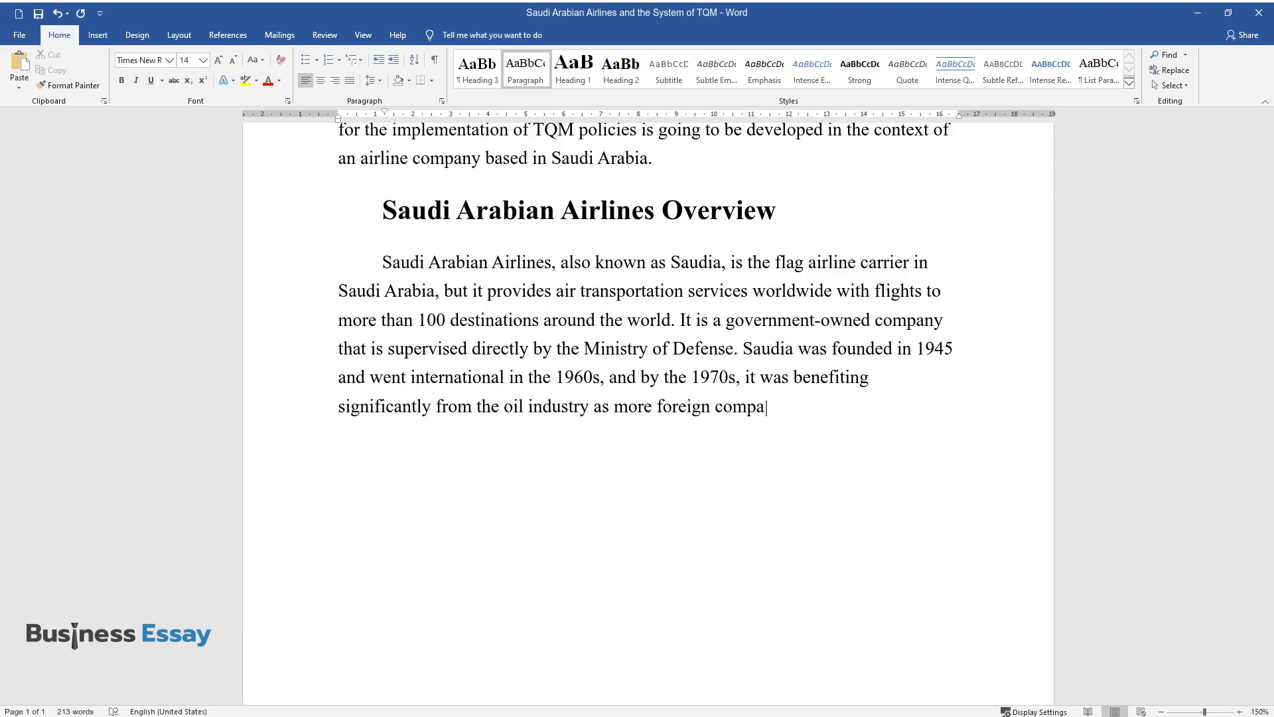
text(nies started operating in the kingdom. Overall demand for)
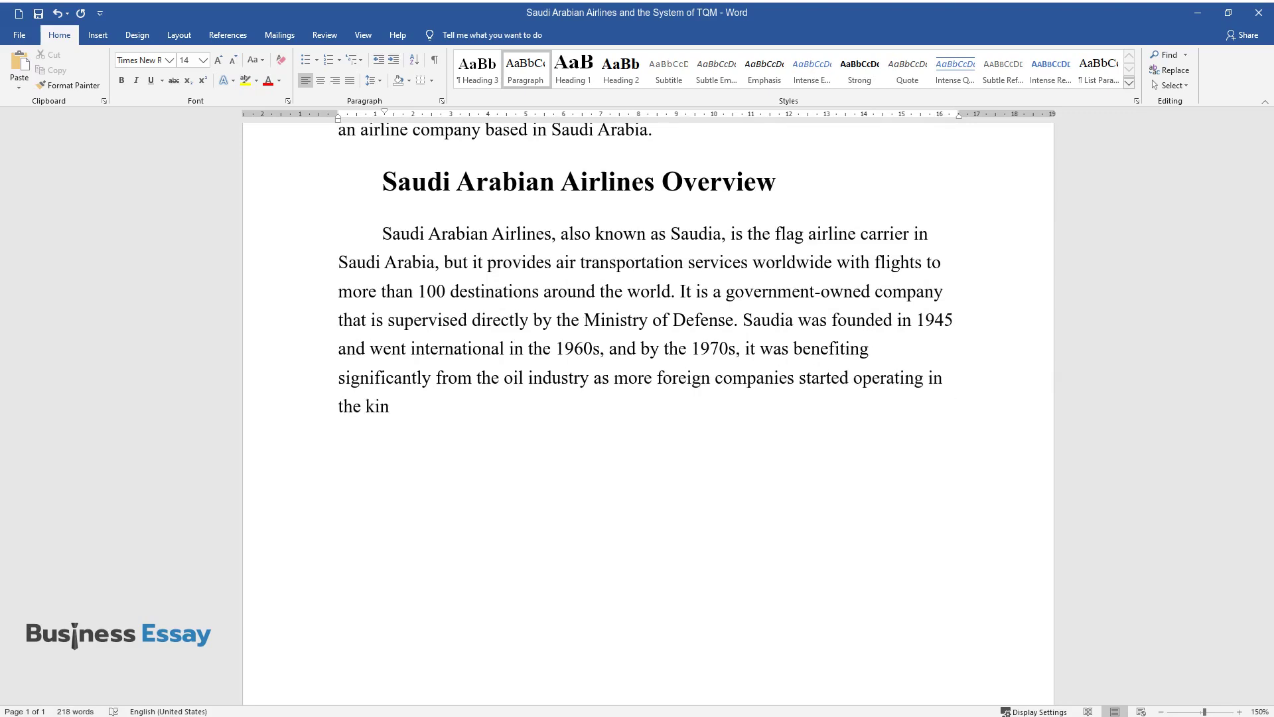
text( interna)
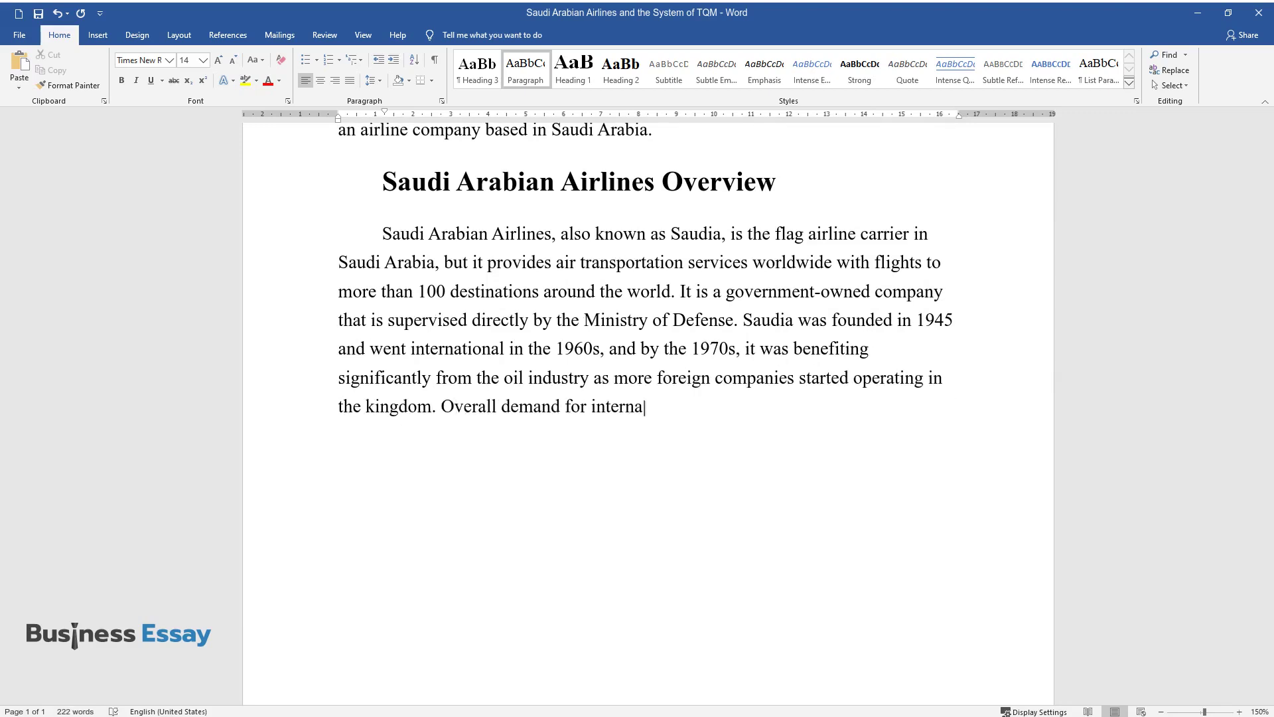
text(l and external flights increased,)
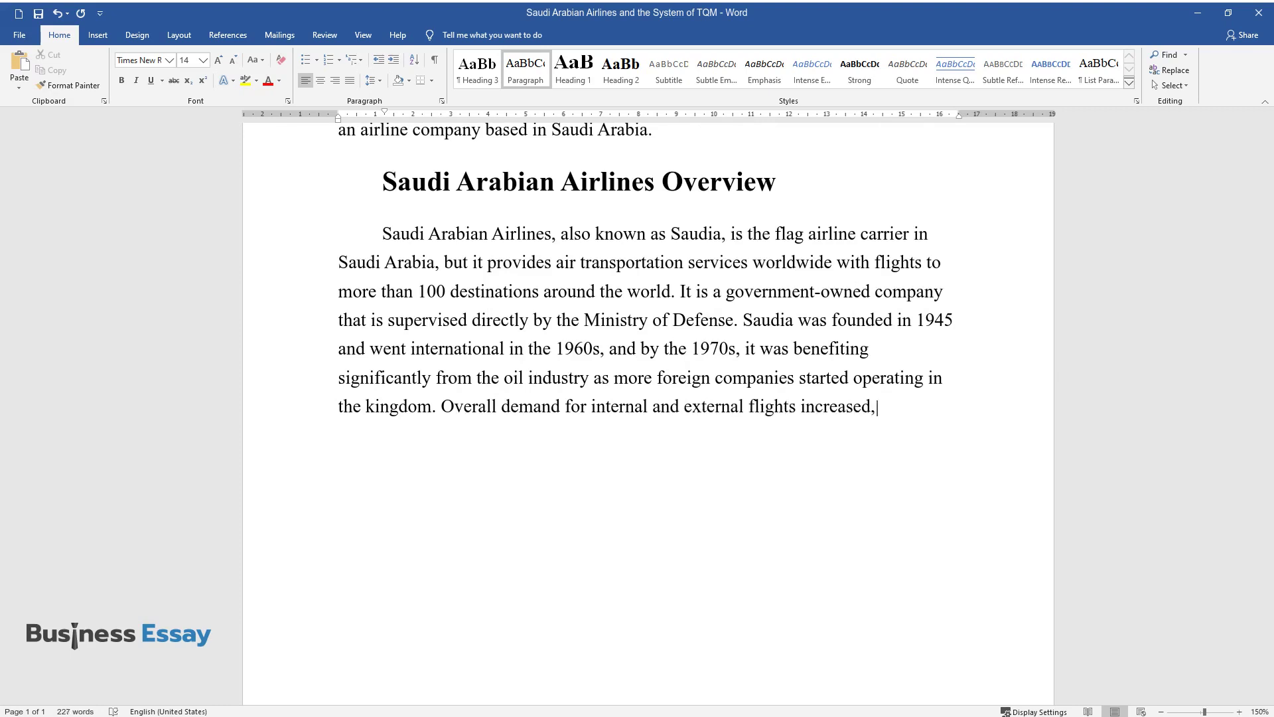
text( and Saudi Arabian Airlines emerg)
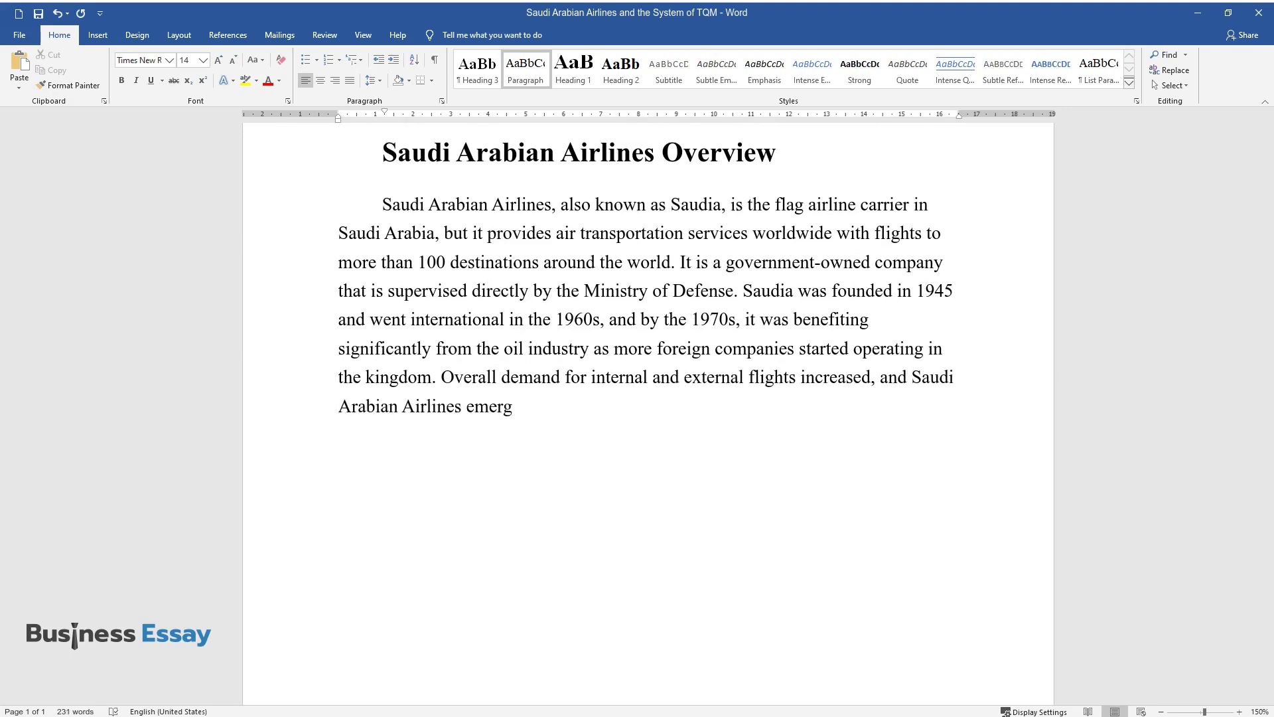
text(ed as one of the leaders in the M)
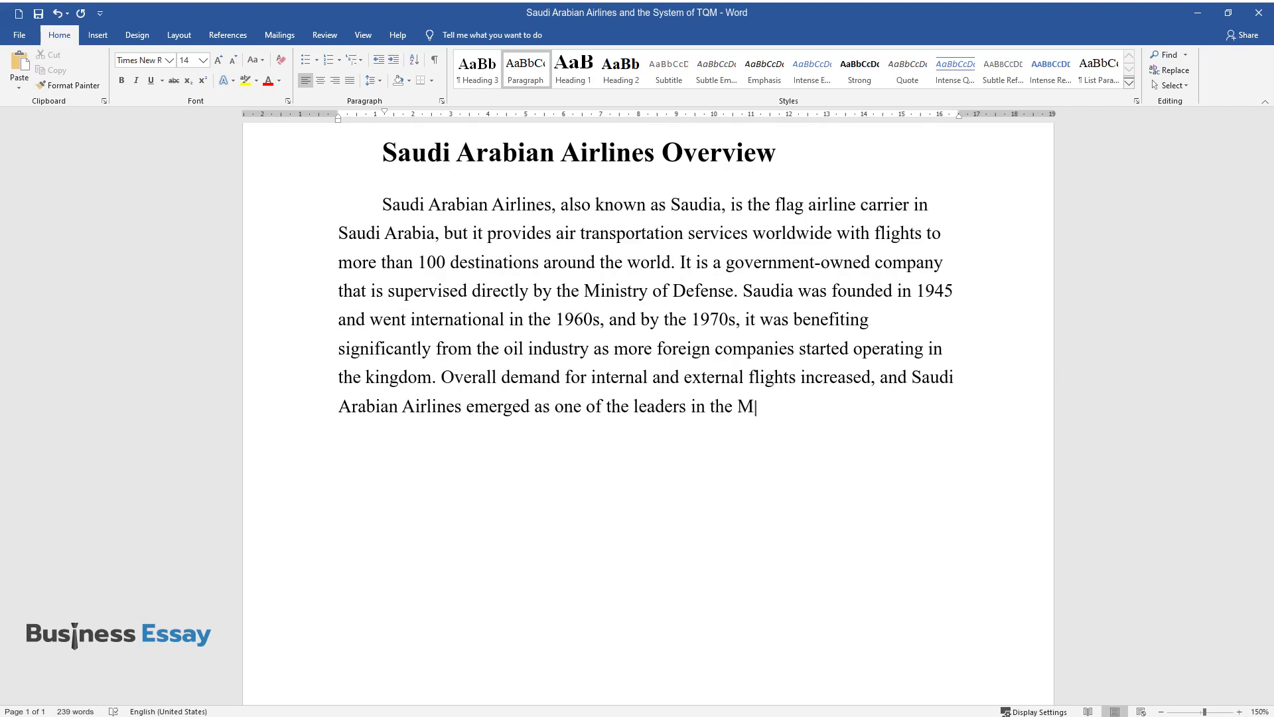
text(iddle Eastern market. Being too dependent on fore)
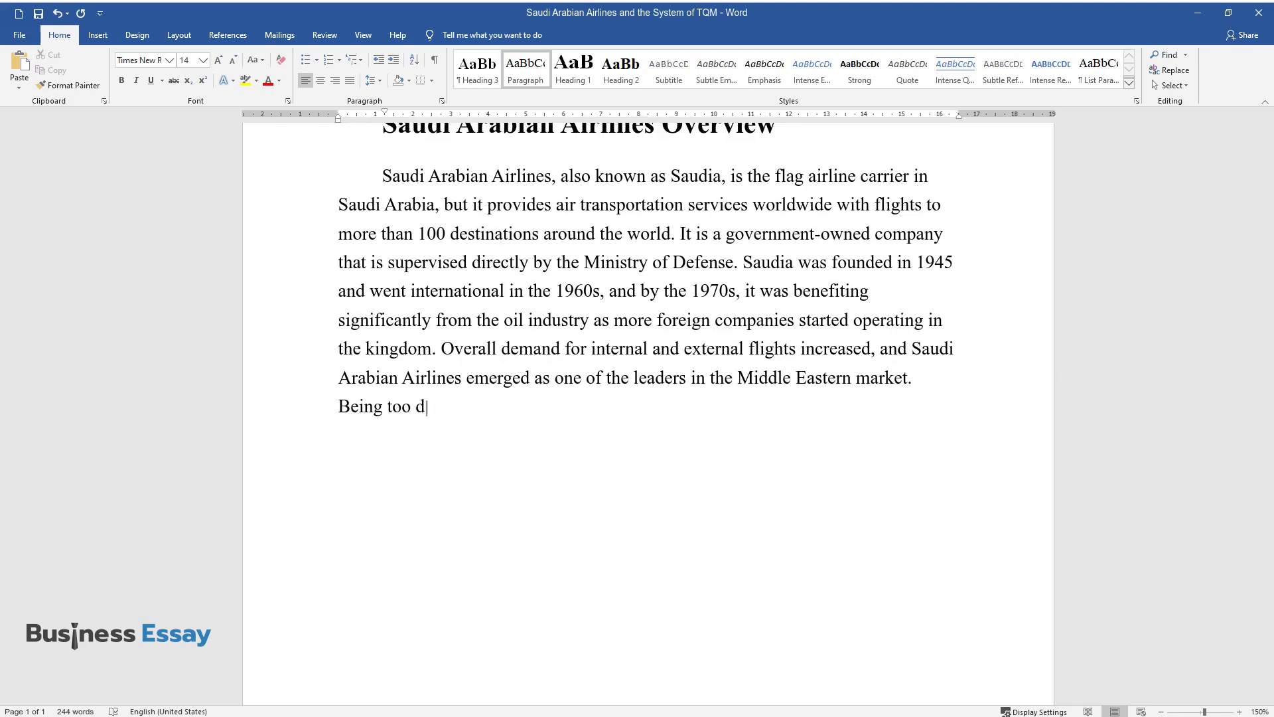
text(ign labor, the o)
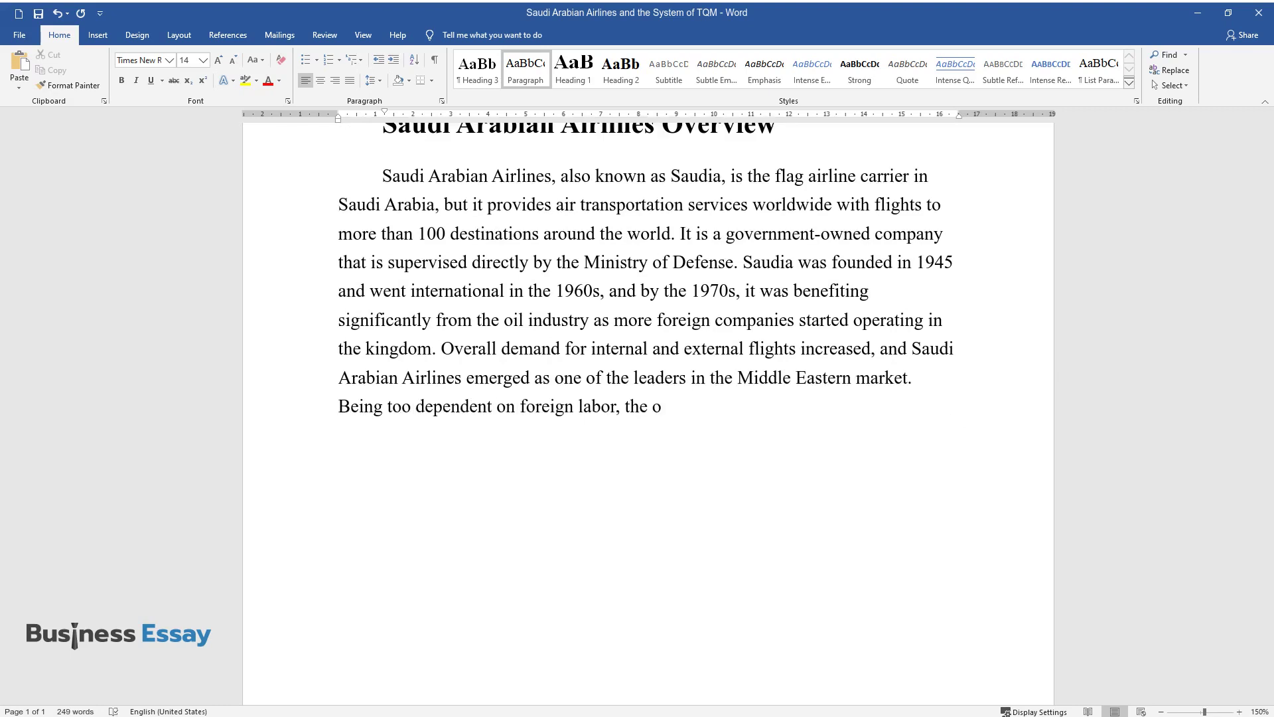
text(rganization's executives decided )
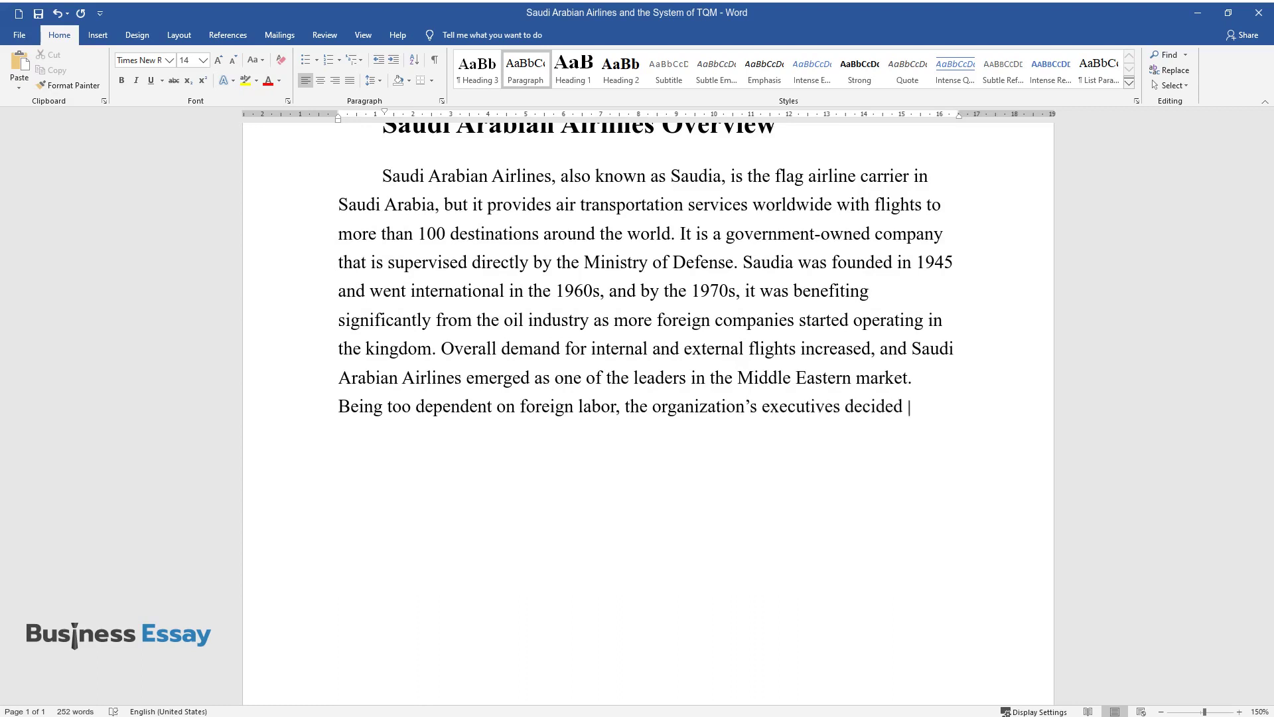
text(to intensify training programs in)
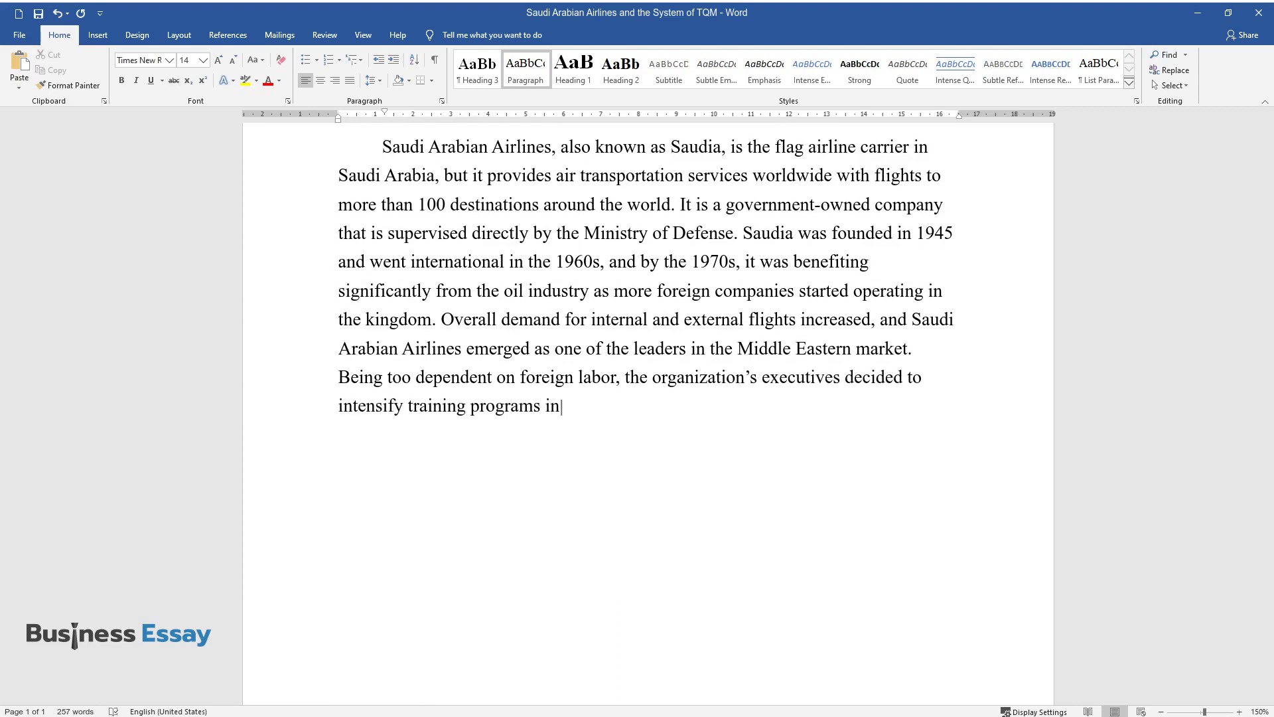
text( order to secure jobs for the Sau)
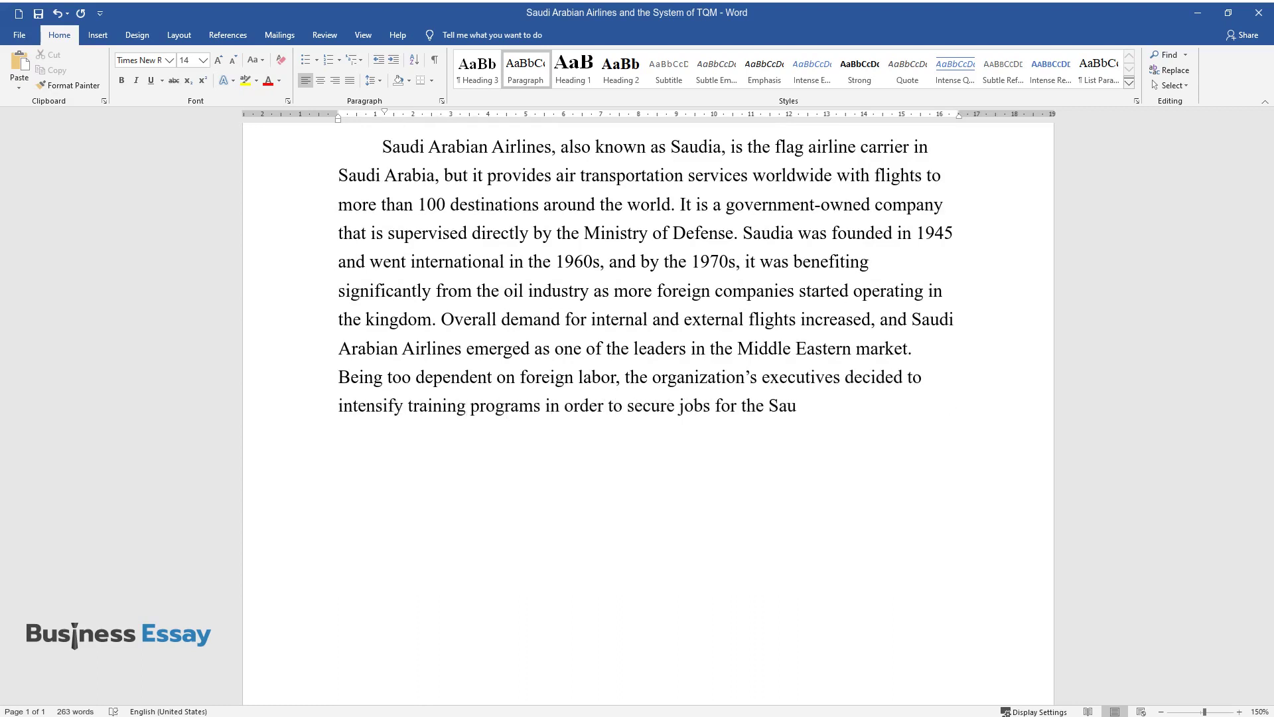
text(di people.)
key(Return)
Step: Write the paragraph on Saudia's traditional corporate culture, ending 'attracted to the company.'
text(Sa)
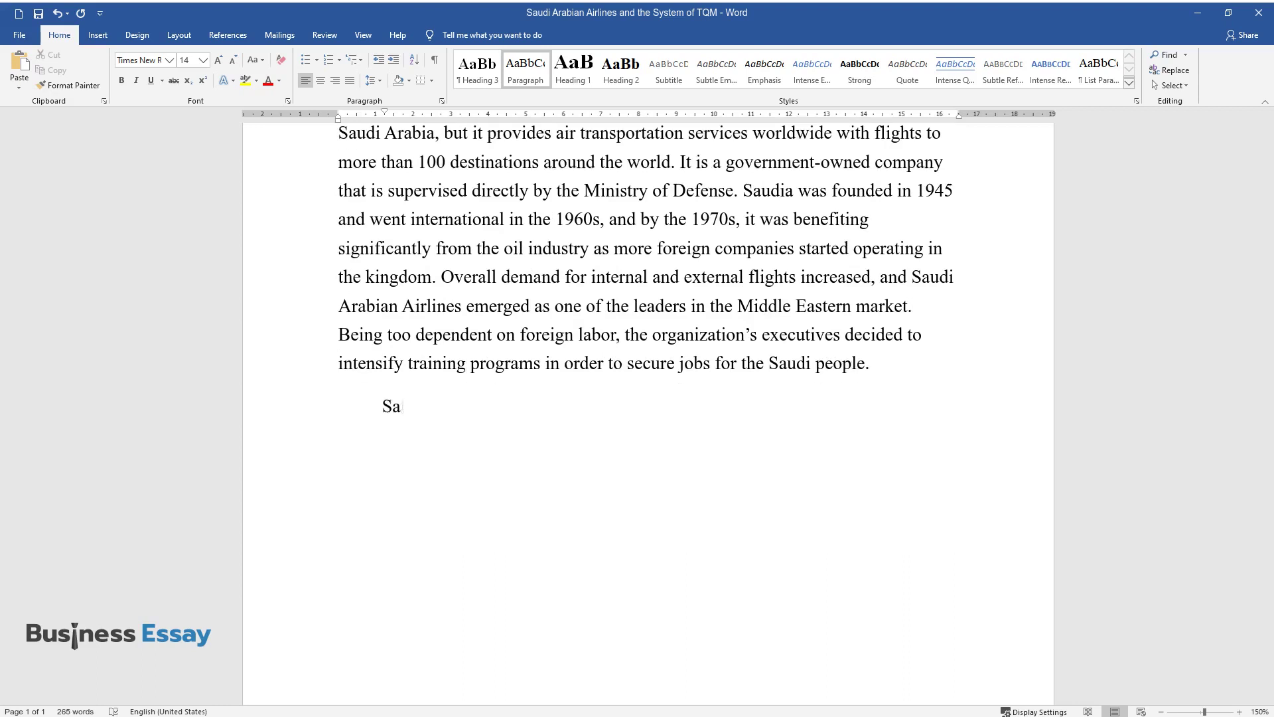
text(udia prides itself on a tradition)
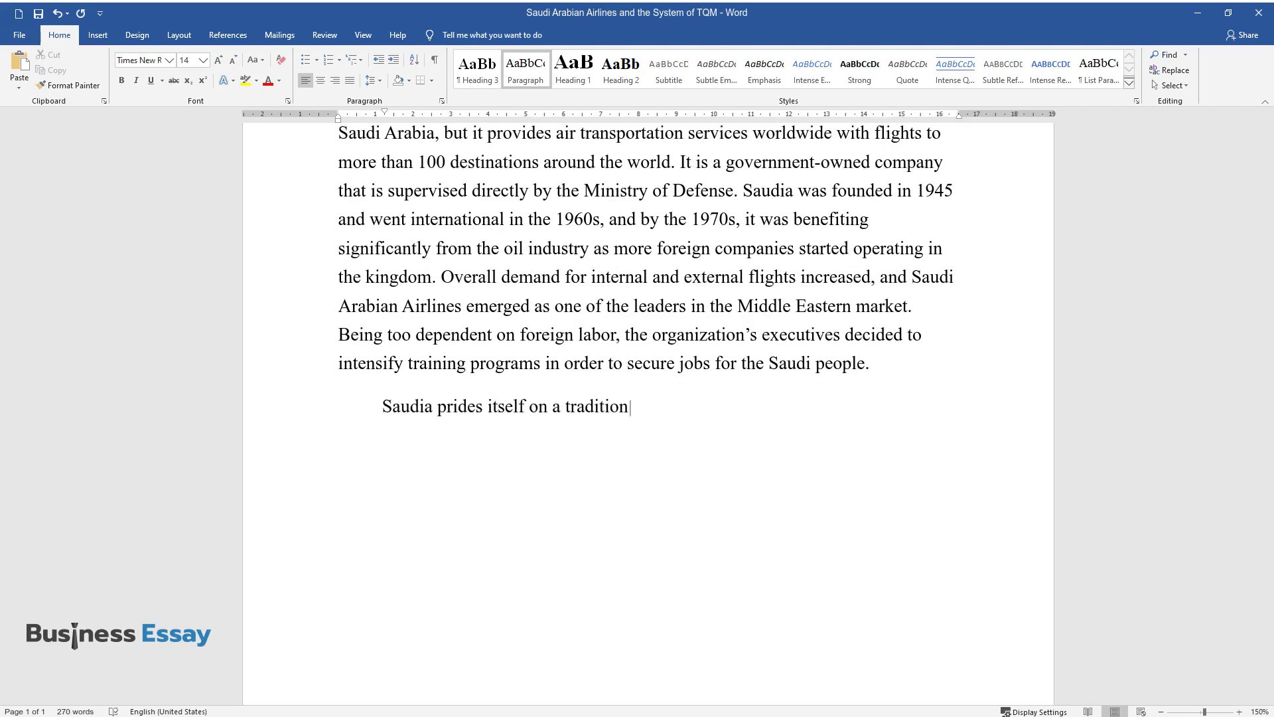
text(al approach to its corporate cult)
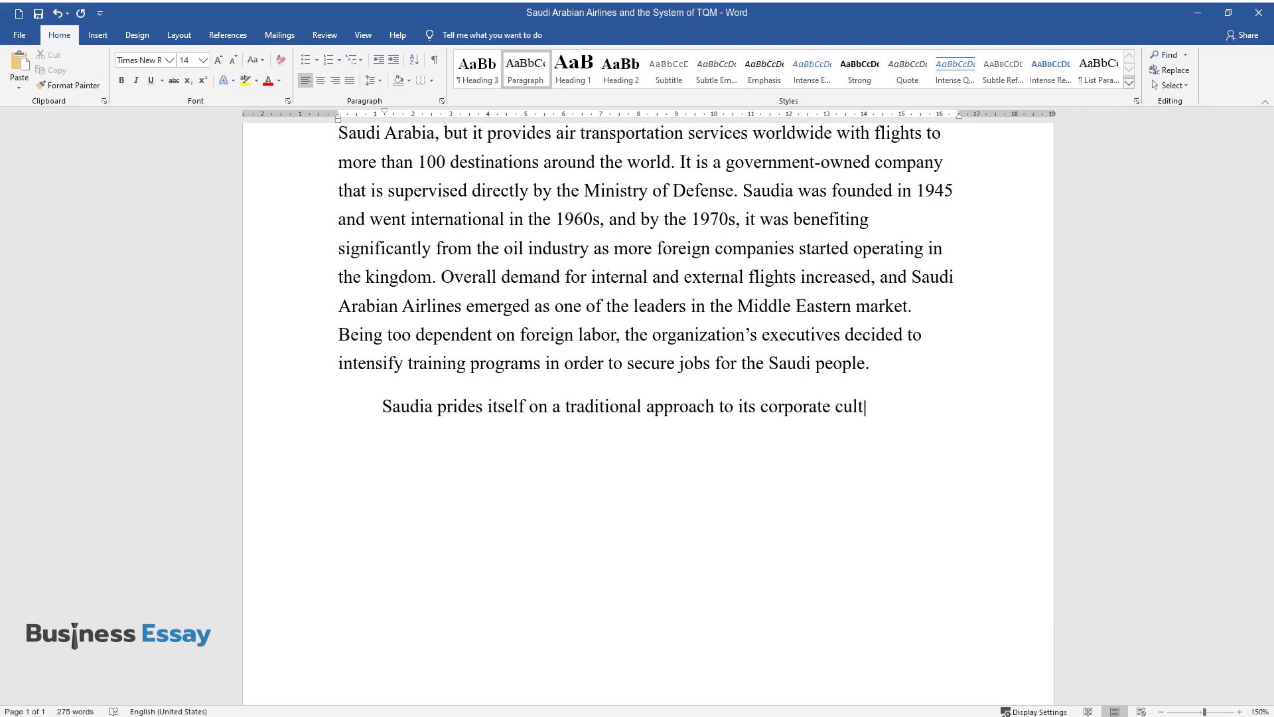
text(ure. For instance, they do not se)
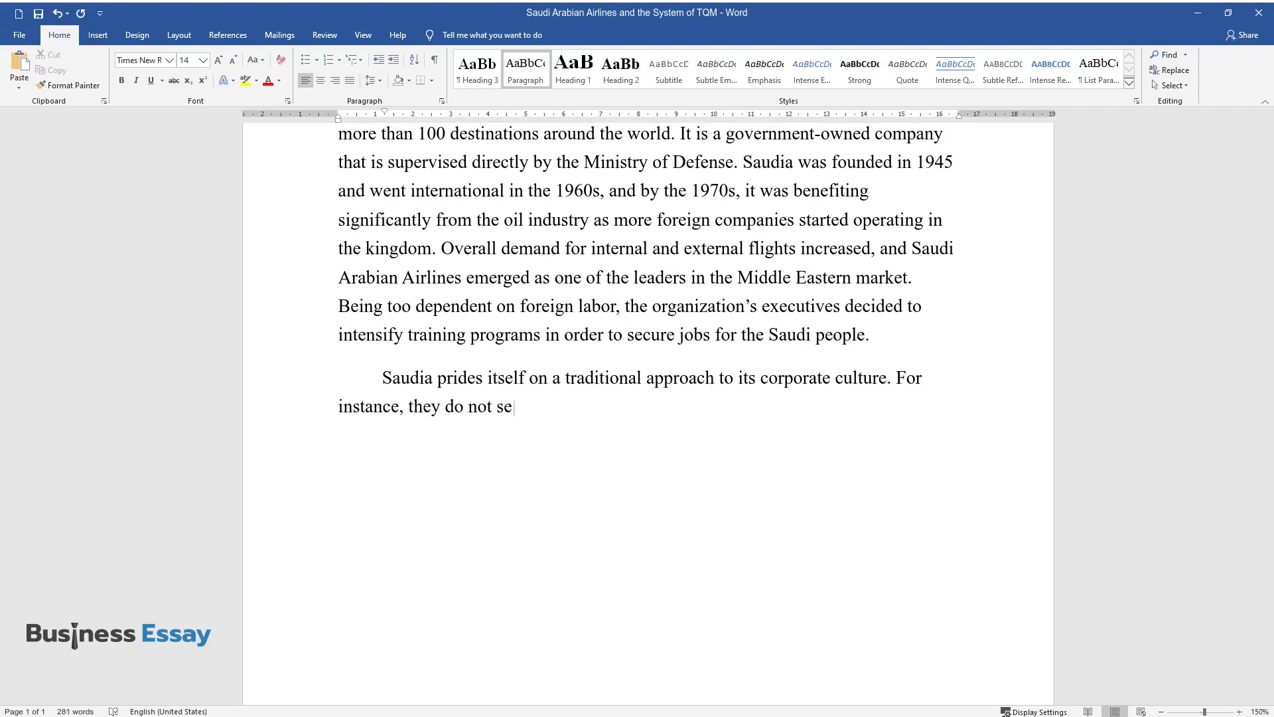
text(rve alcoholic beverages during fli)
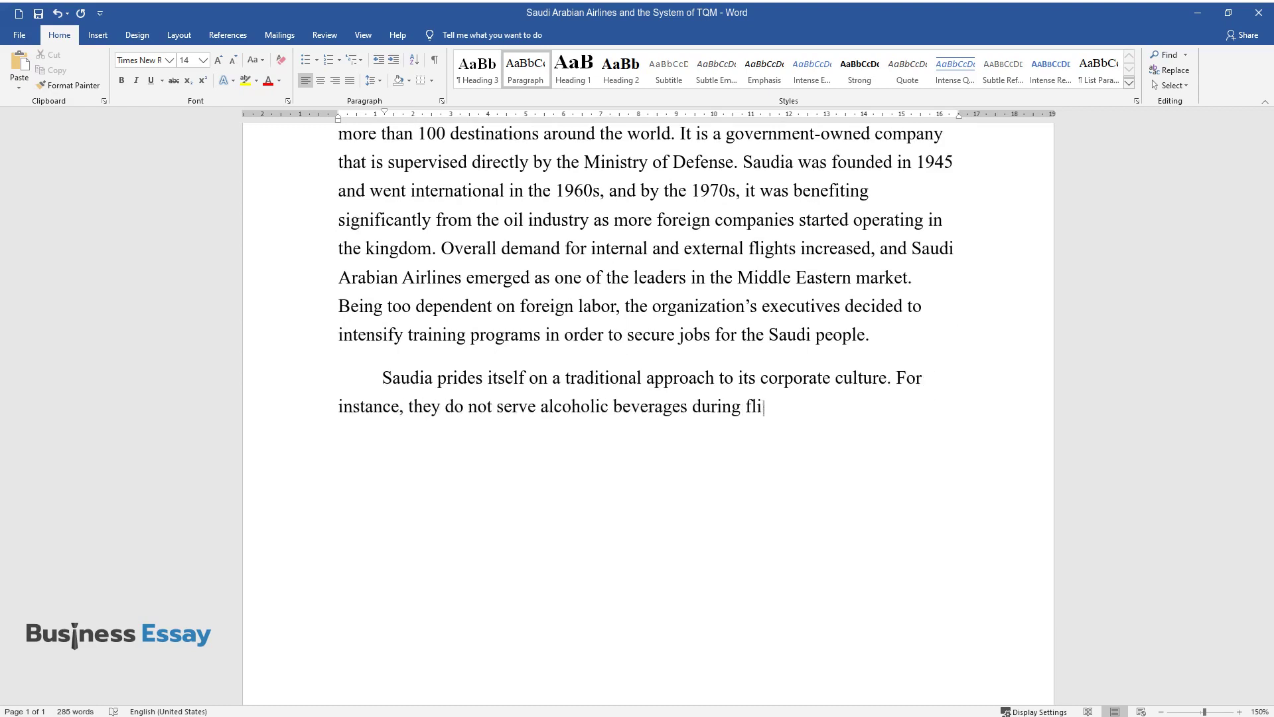
text(ghts, and specific guidelines for )
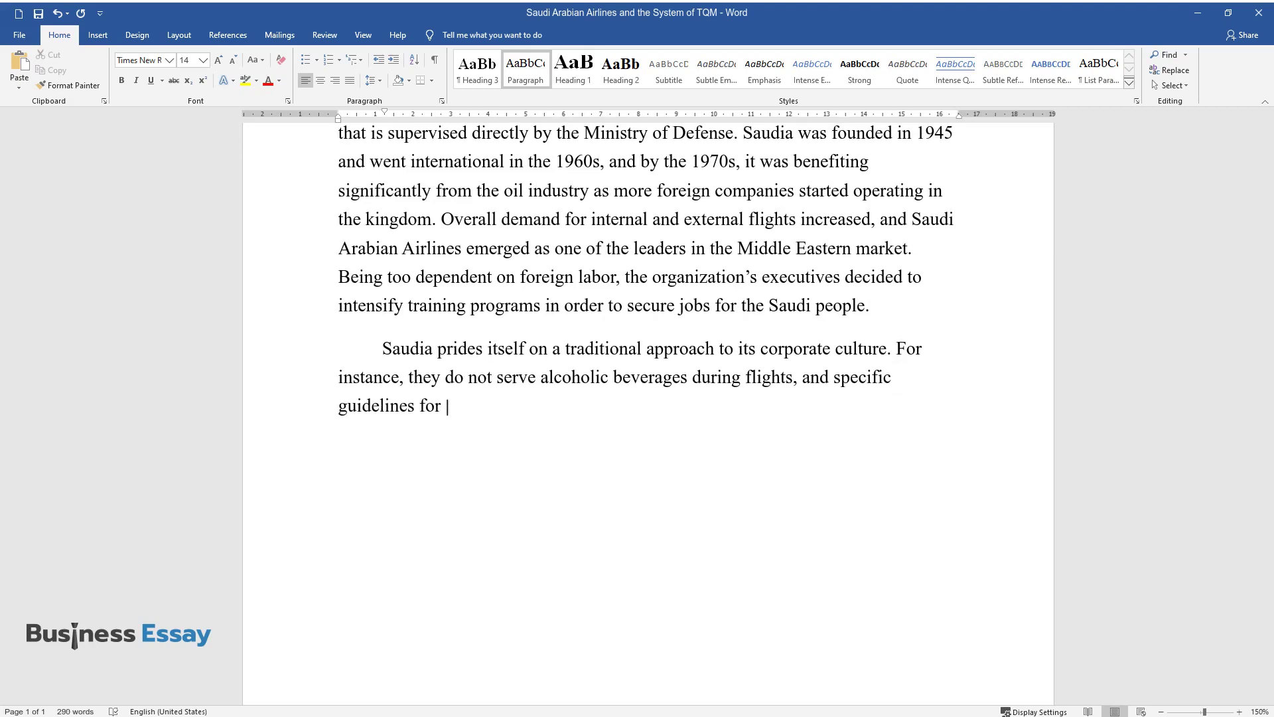
text(their employees are in place. A b)
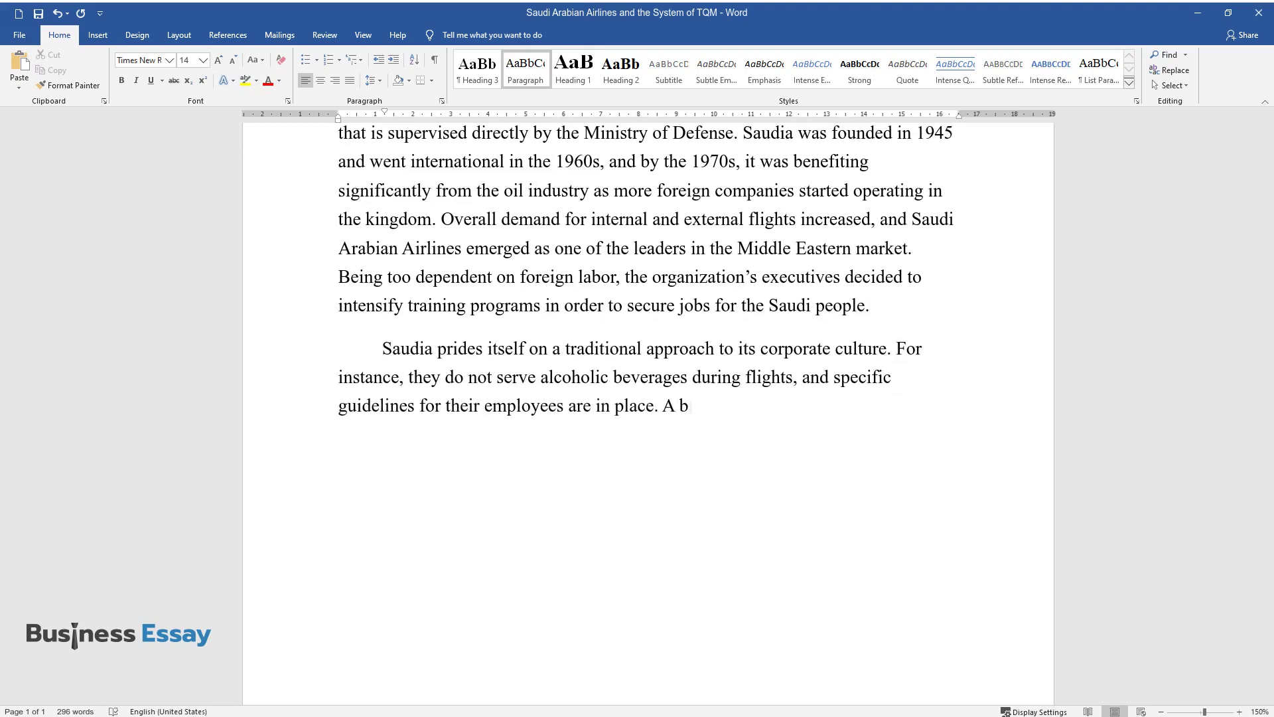
text(ig part of the company's revenue is an annual pilg)
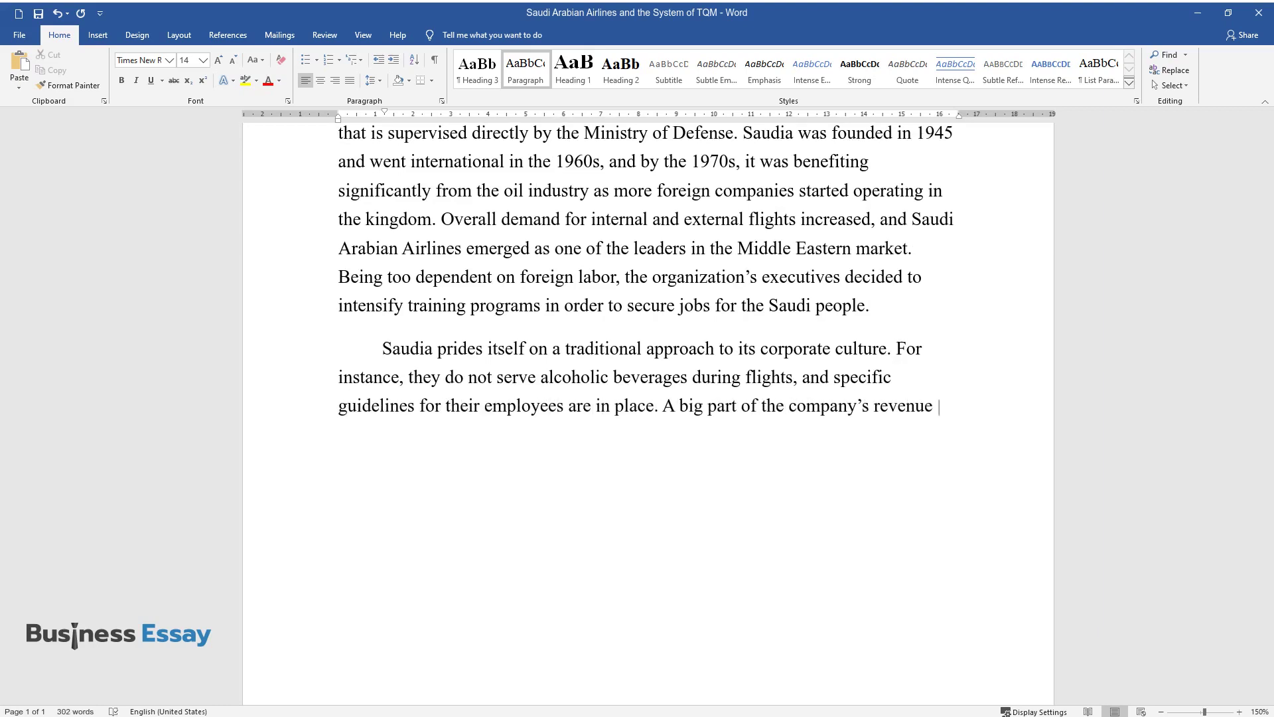
text(rimage to the hol)
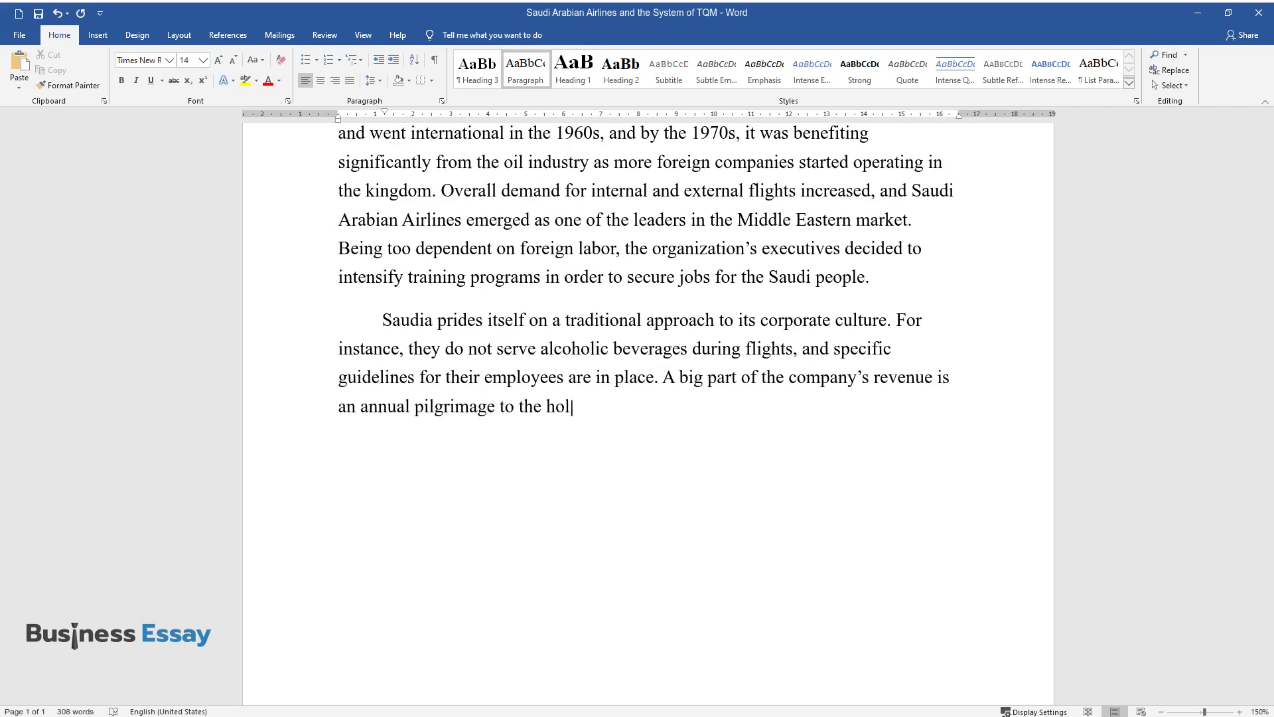
text(iest Muslim destinations called t)
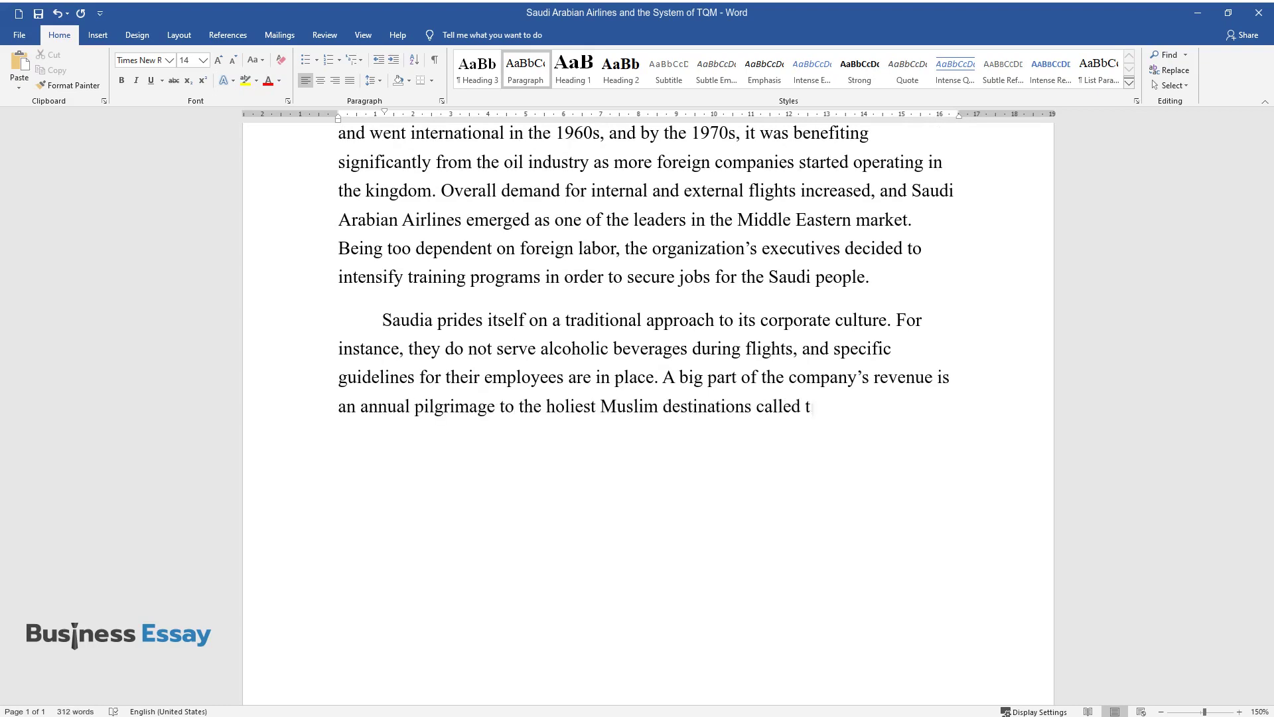
text(he hajj. Thus, international netw)
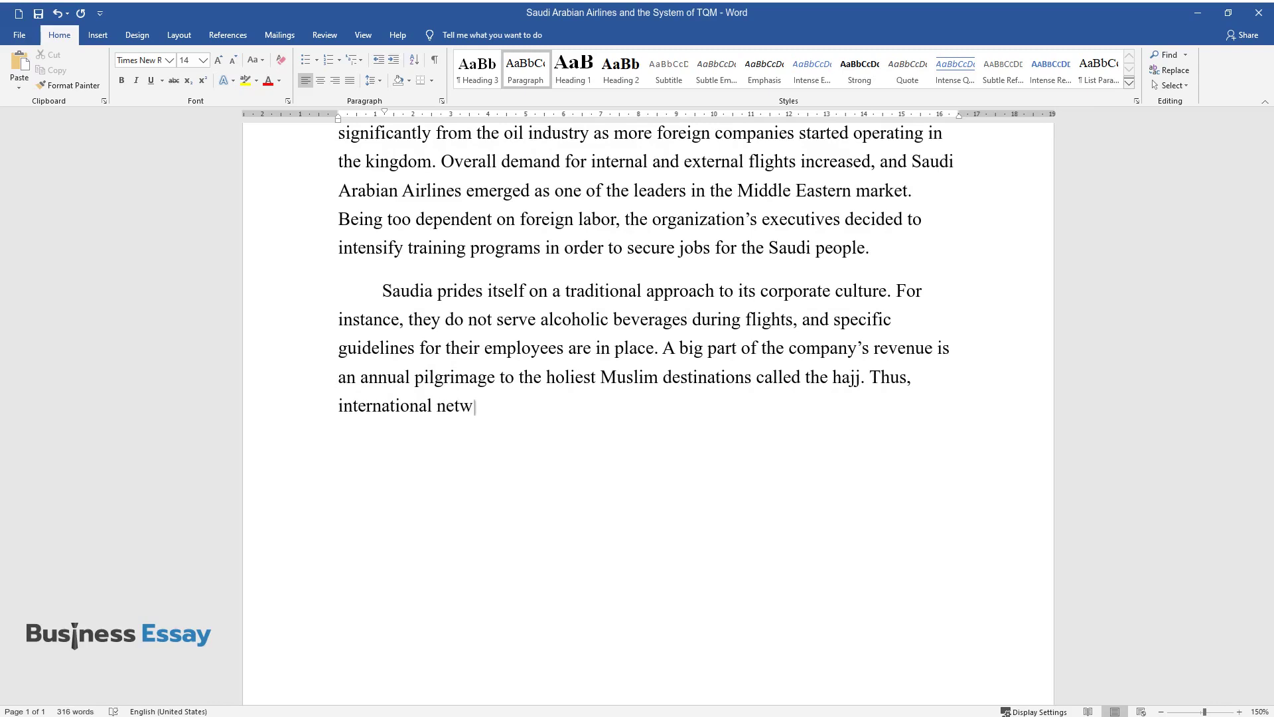
text(orks with areas with large Muslim )
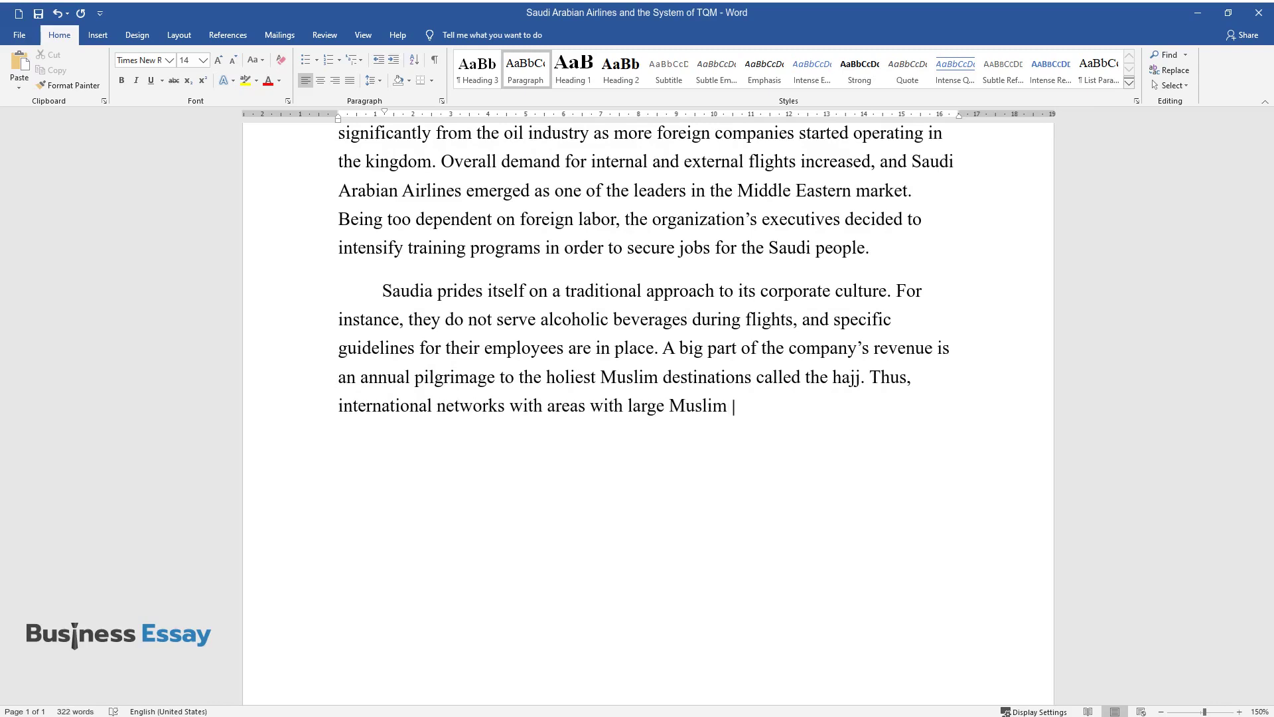
text(communities are established. Saudia benefited from)
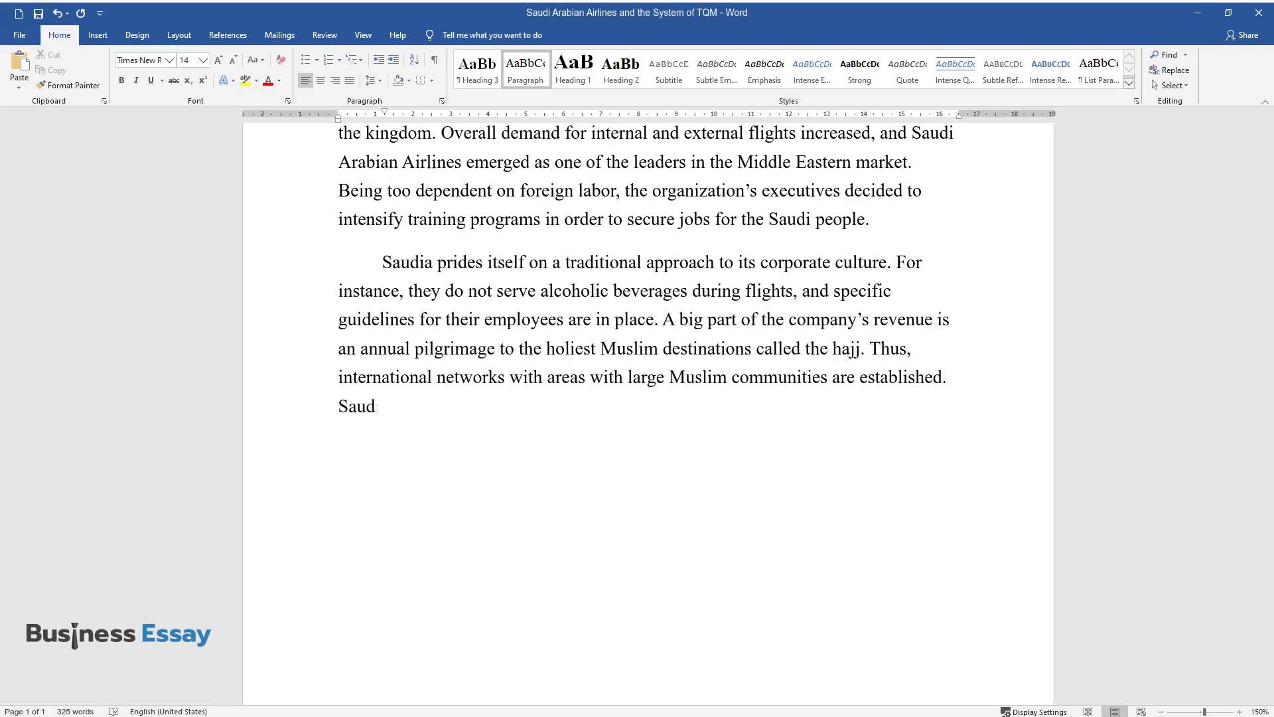
text( the airline pri)
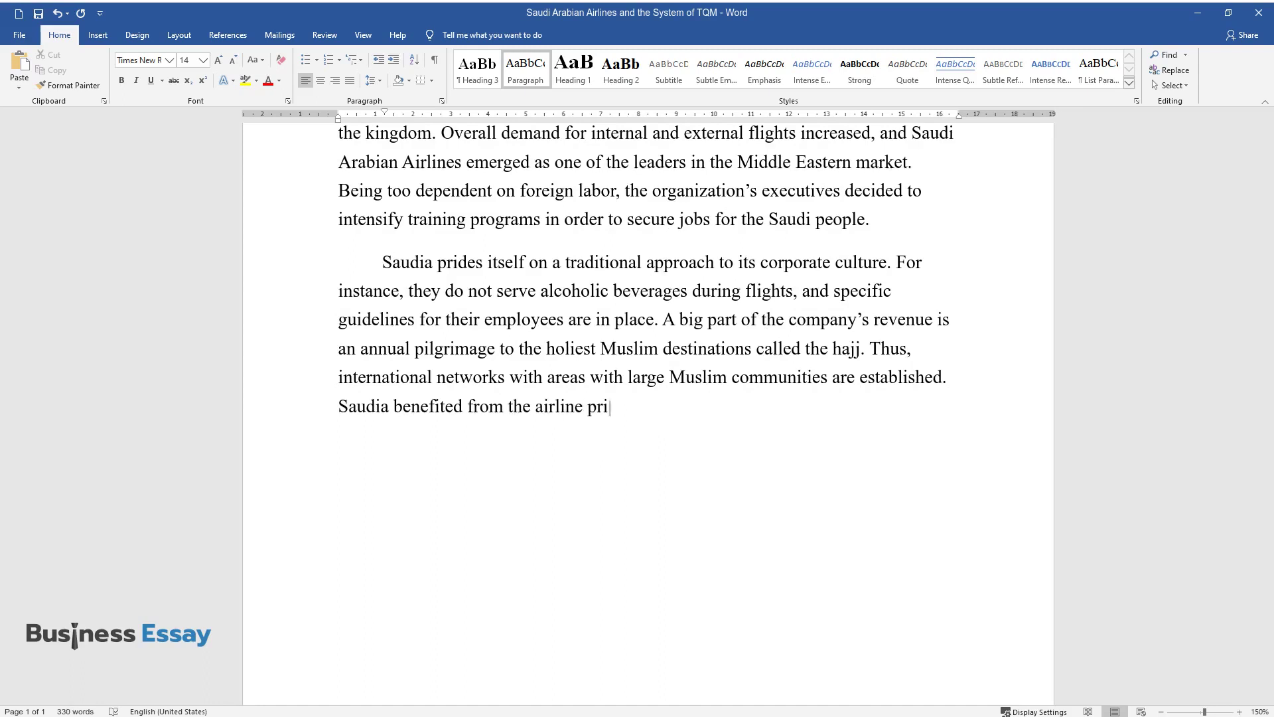
text(vatization as more foreign capital)
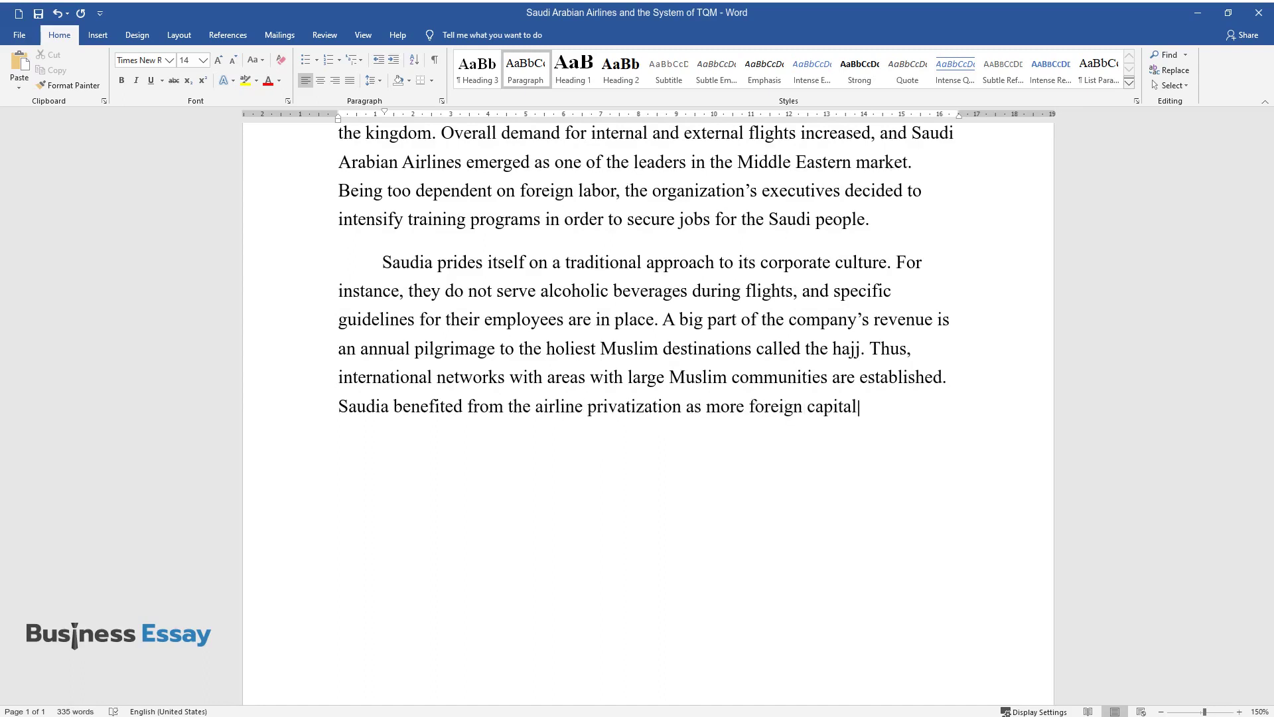
text( and investments were attracted t)
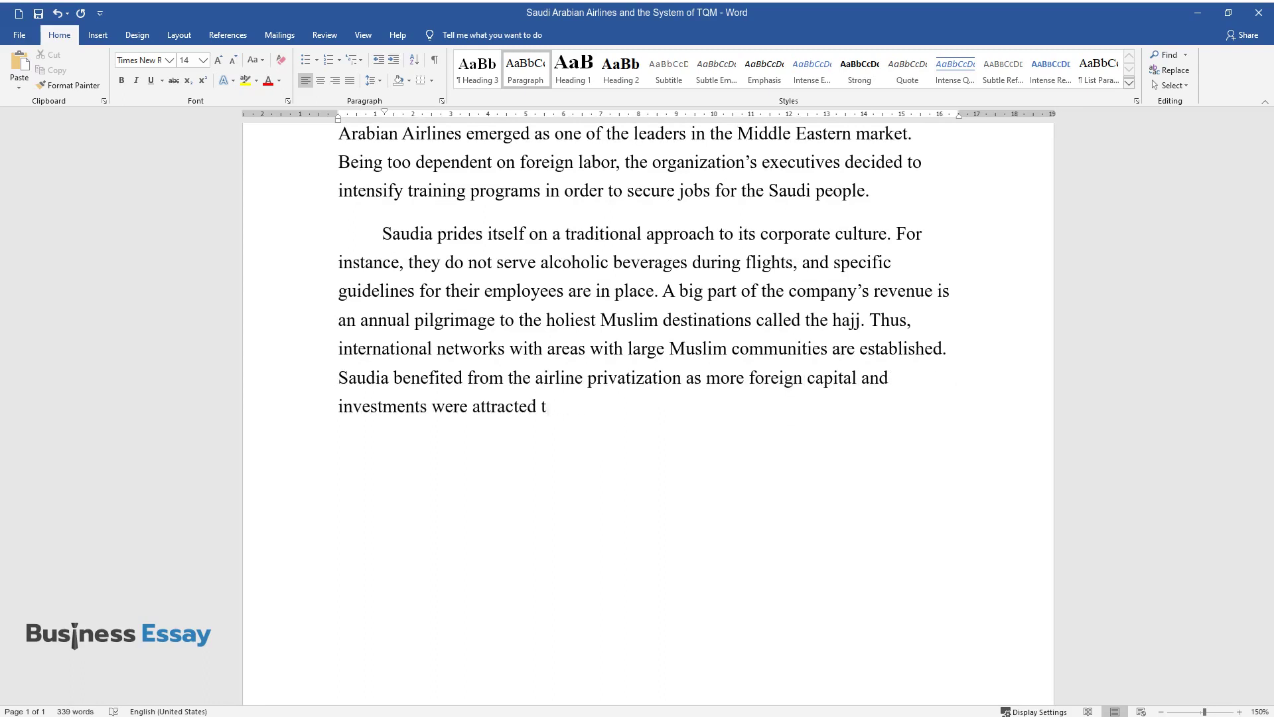
text(o the company.)
key(Return)
Step: Add 'The Role of TQM' heading and the paragraph defining Total Quality Management
text(T)
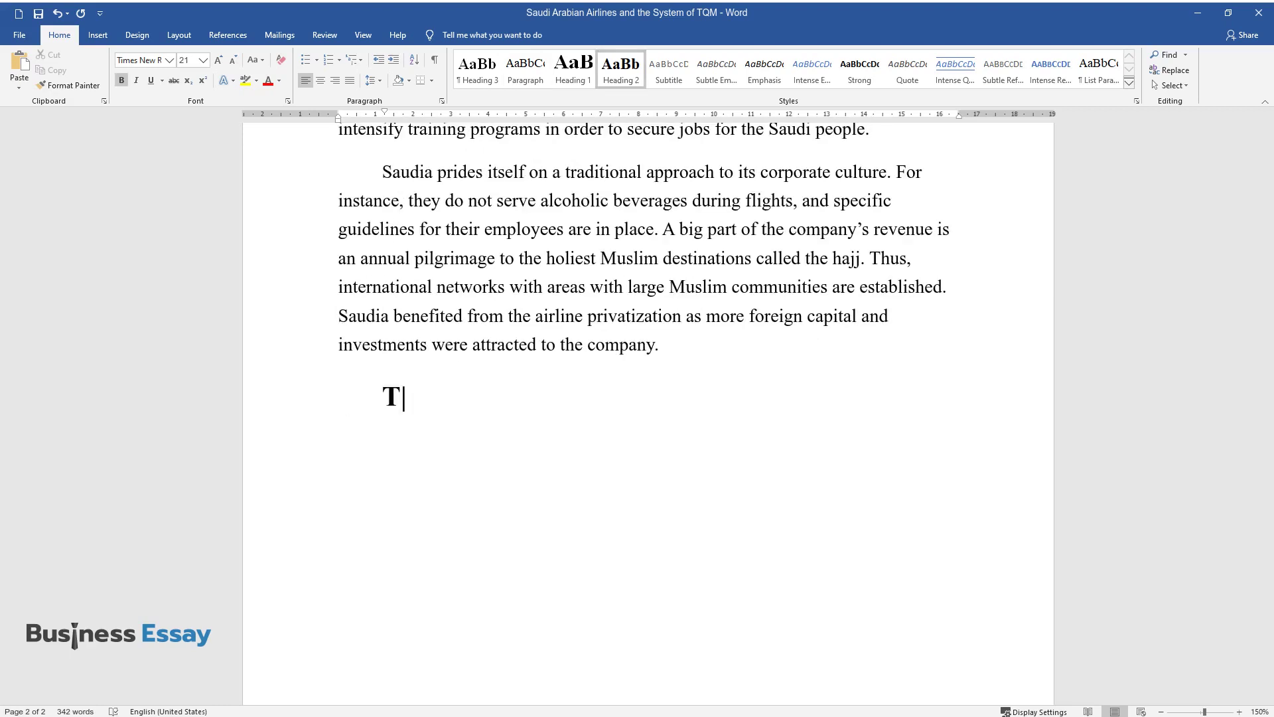
text(he Role of TQM)
key(Return)
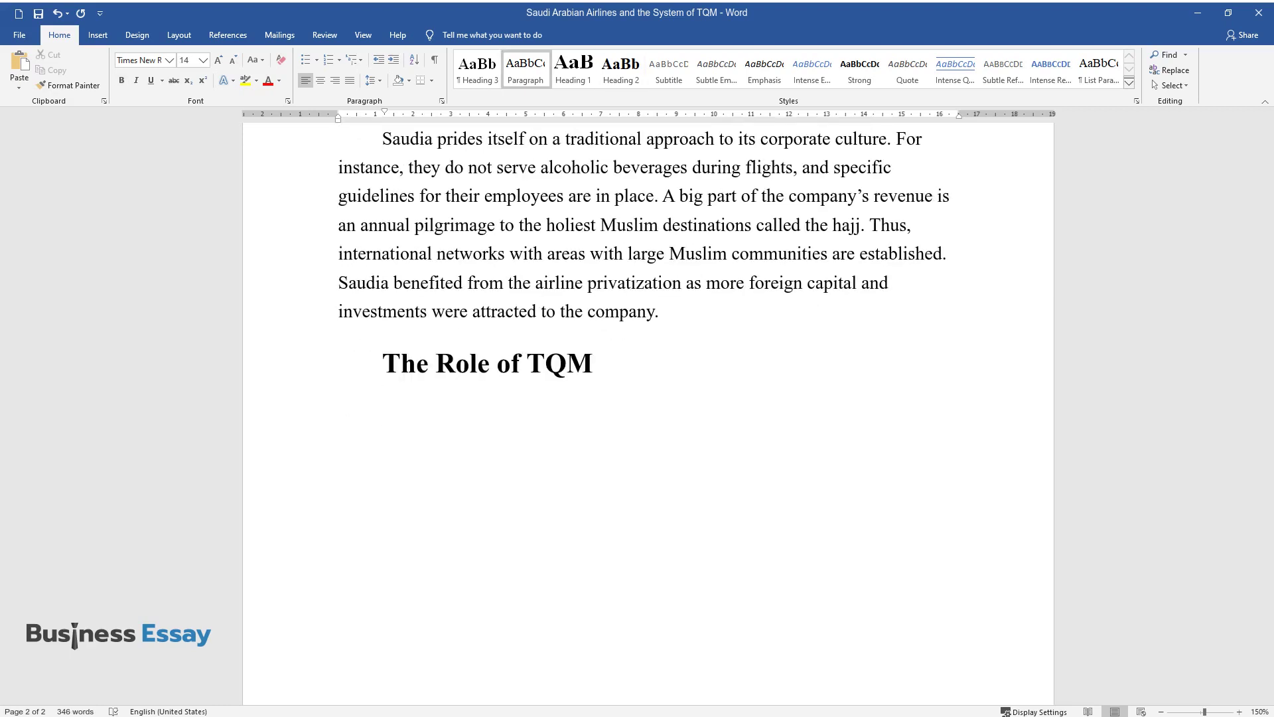
text(Total Quality Manag)
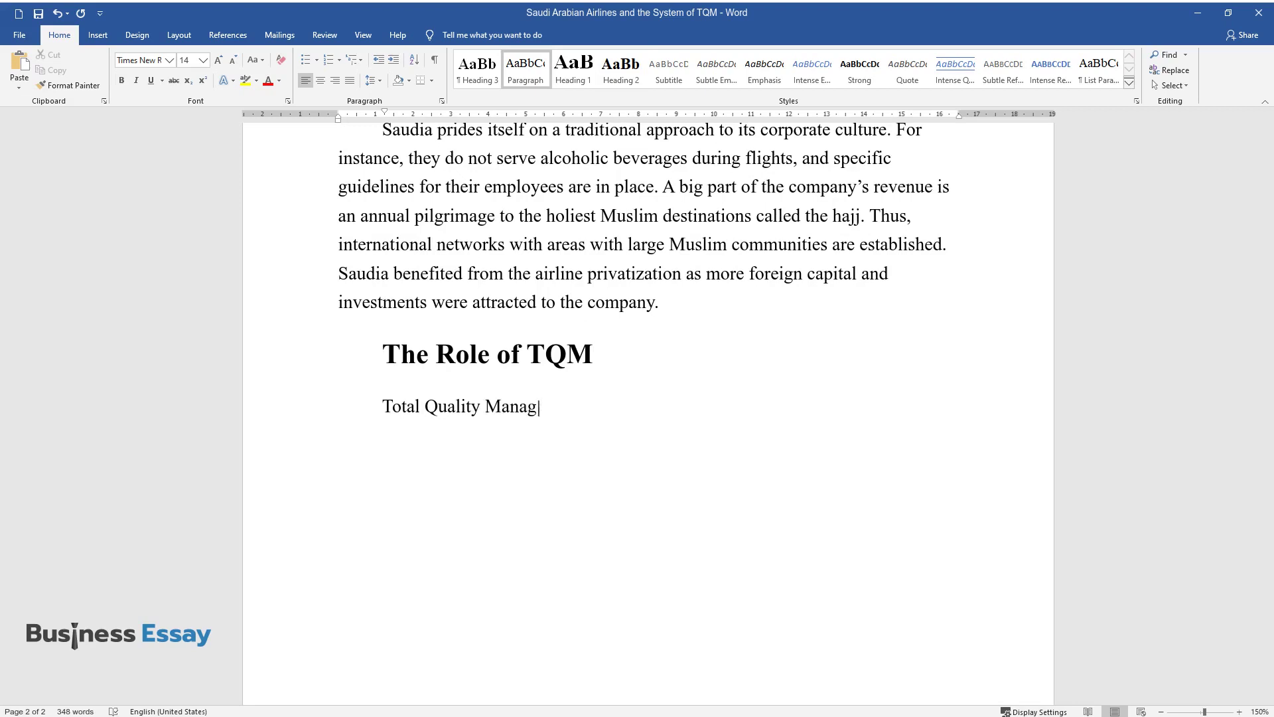
text(ement is a management system tha)
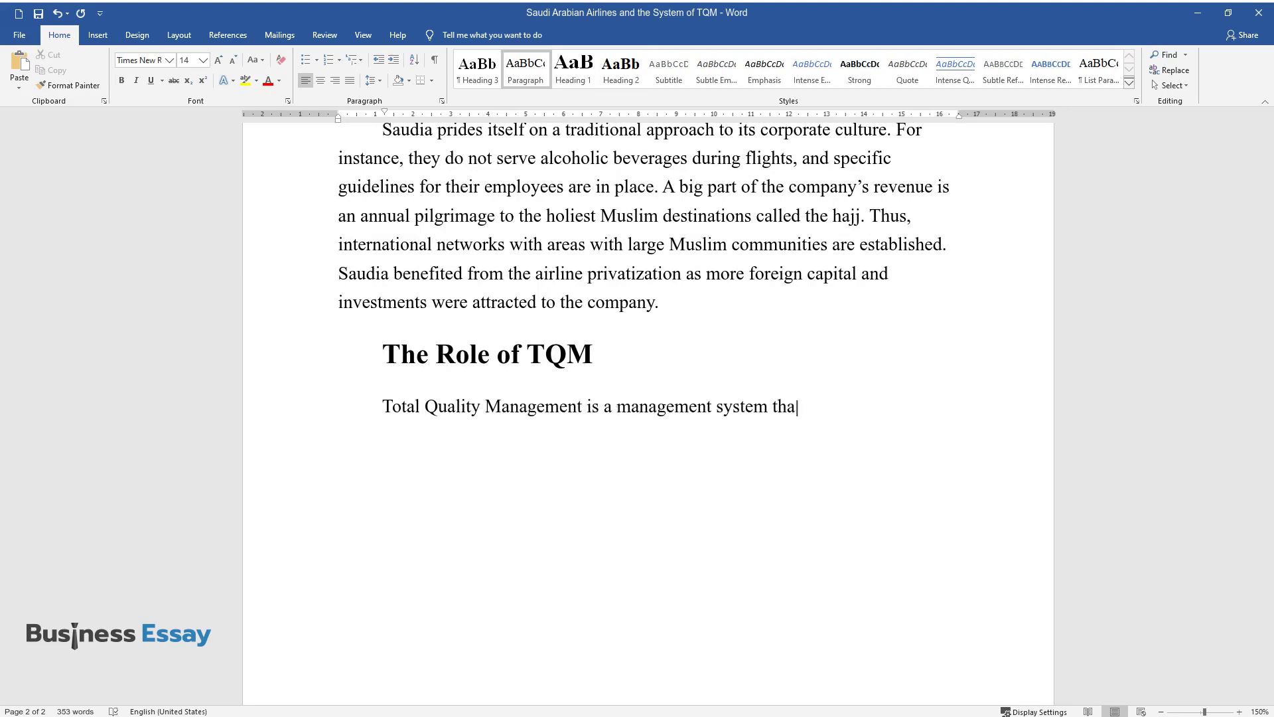
text(t focuses on consumer satisfacti)
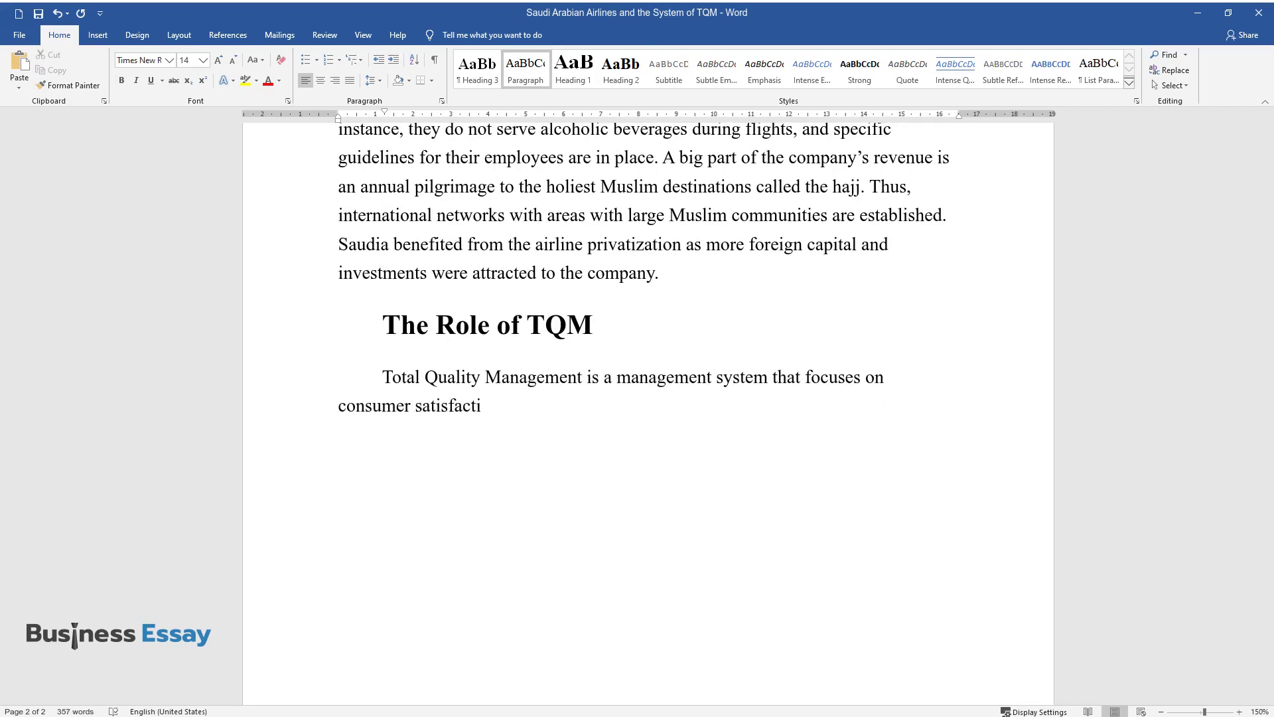
text(on. It achieves a level of contin)
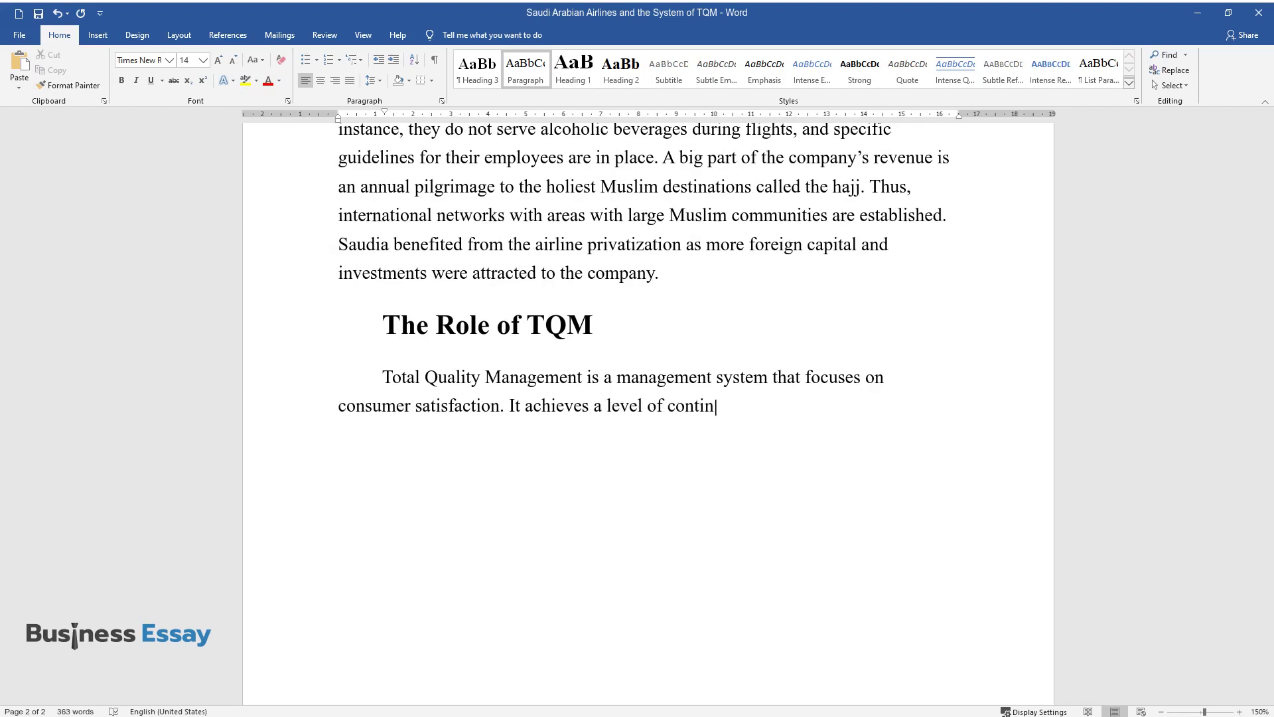
text(ual improvement by implementing )
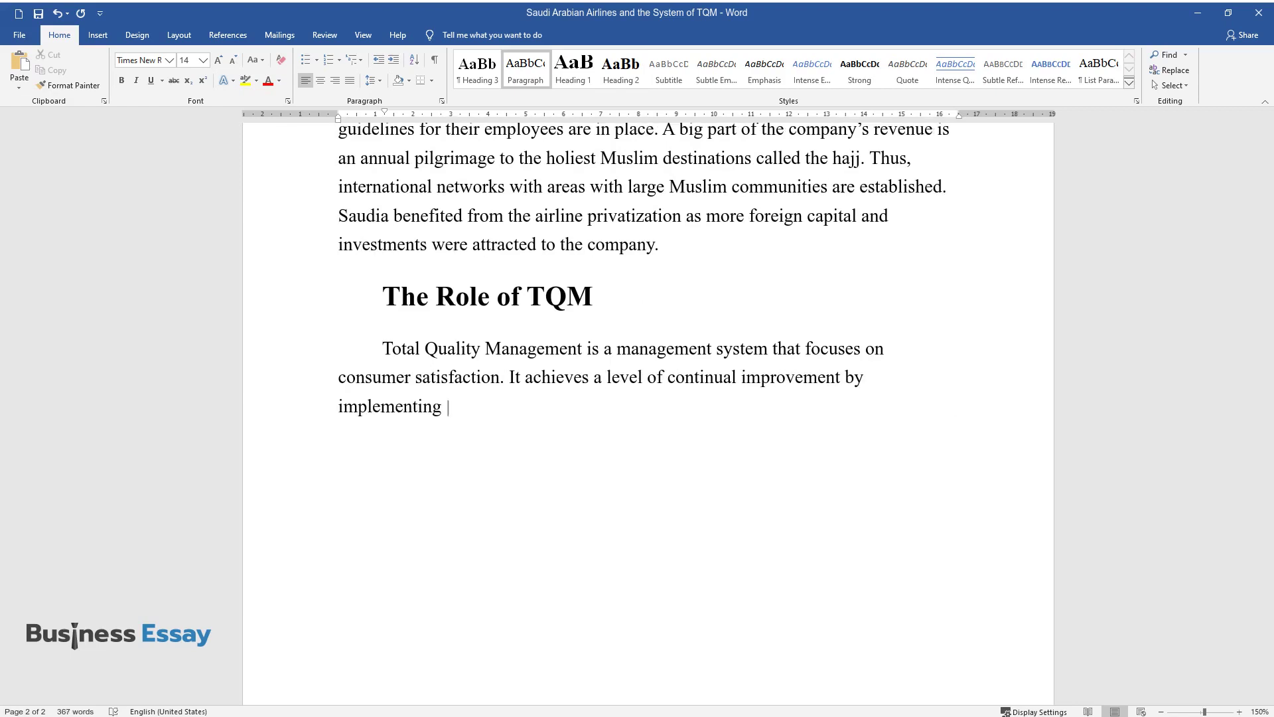
text(strategic planning, effective co)
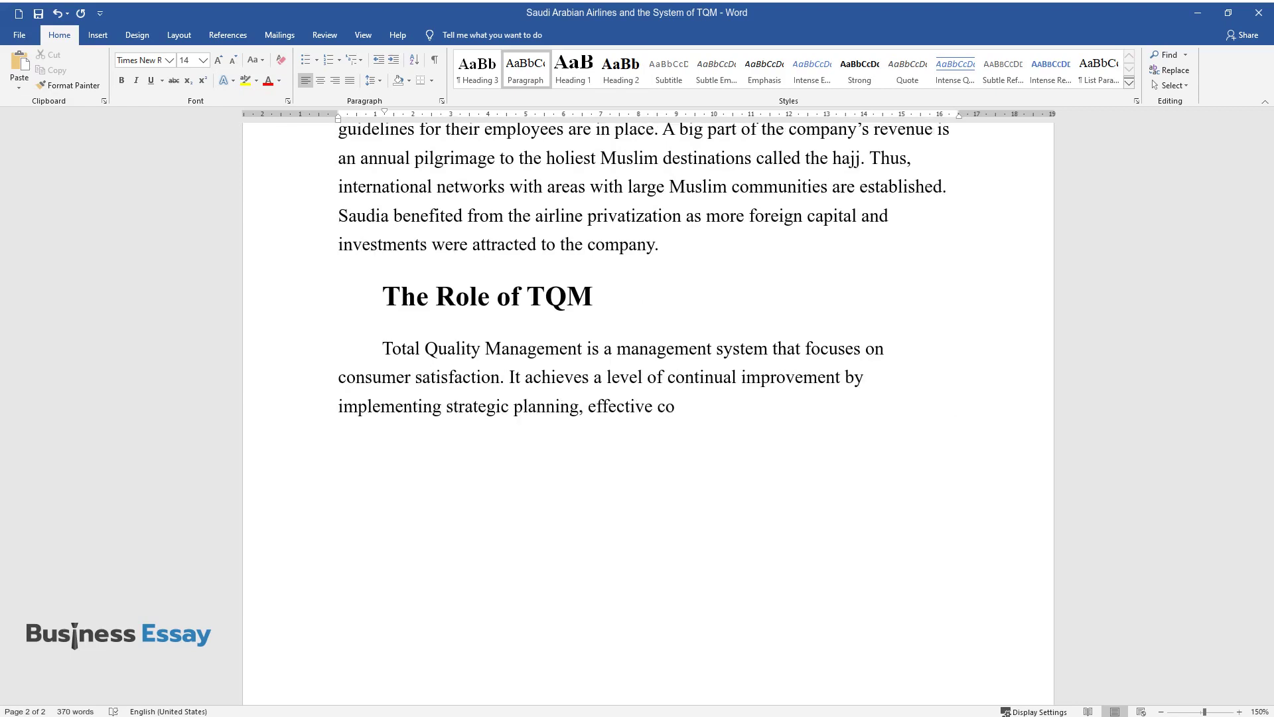
text(mmunications, and systematic app)
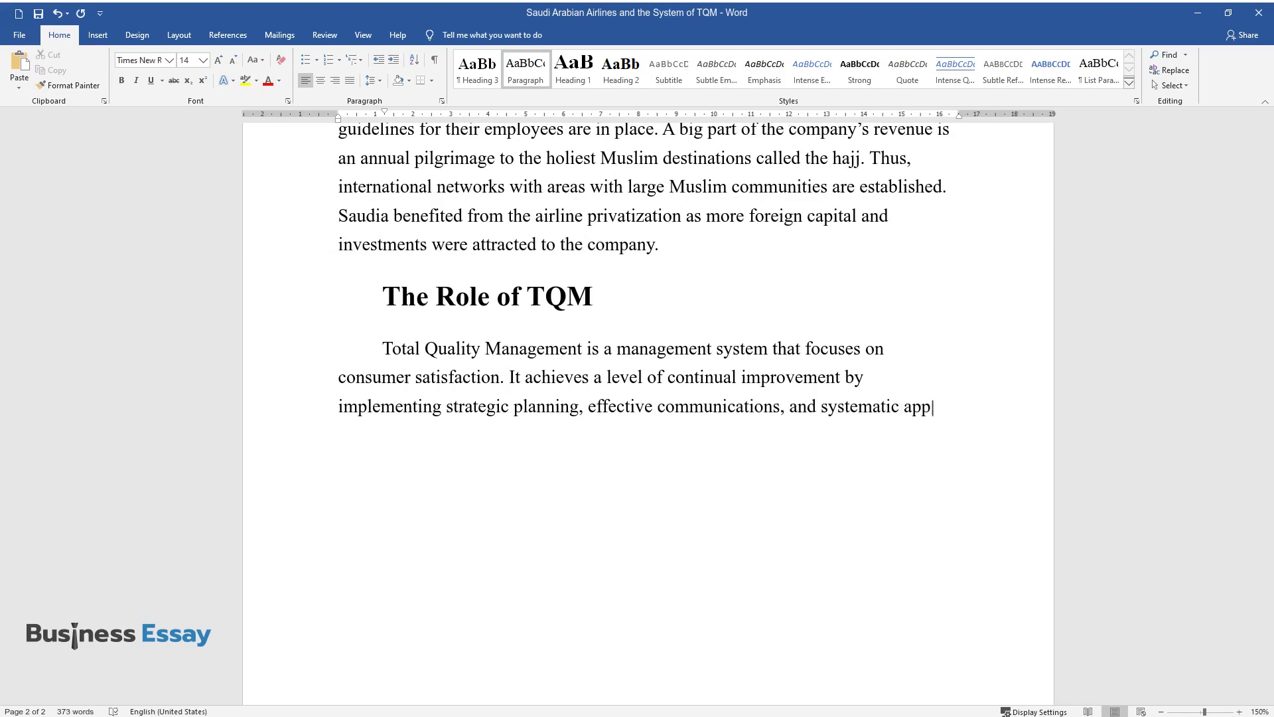
text(roaches to the company's day-to-d)
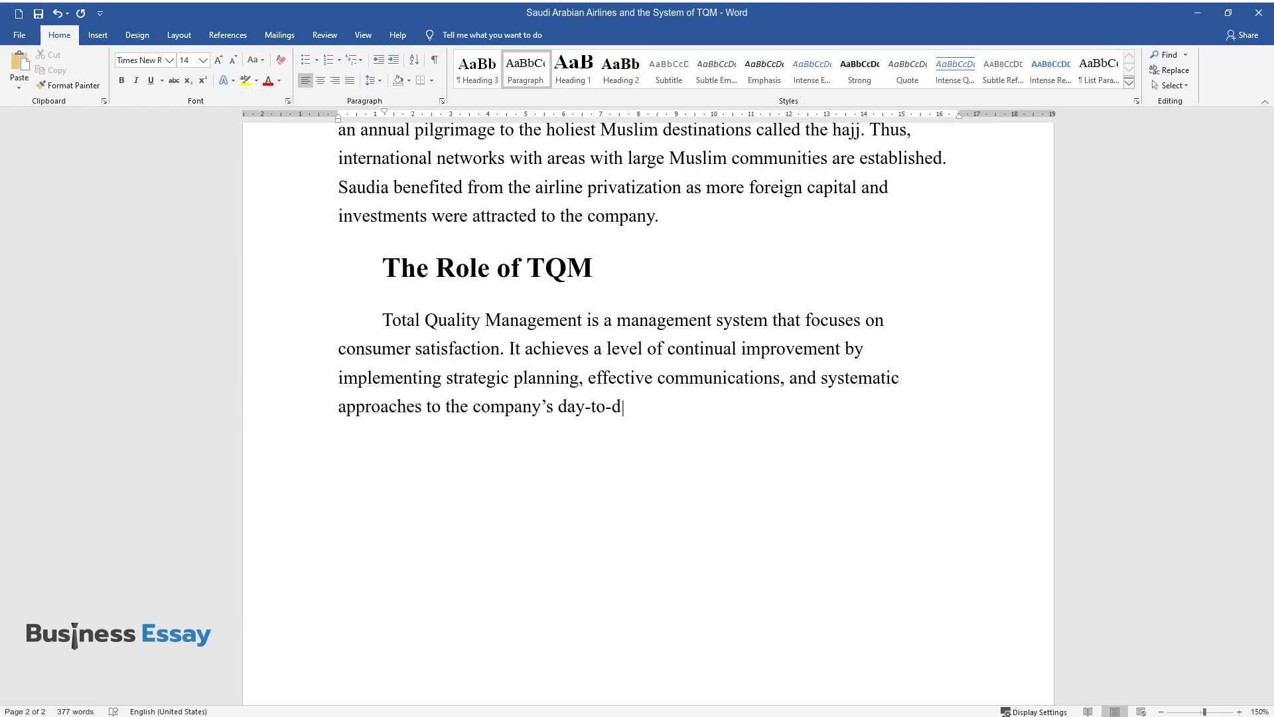
text(ay operations. The main principl)
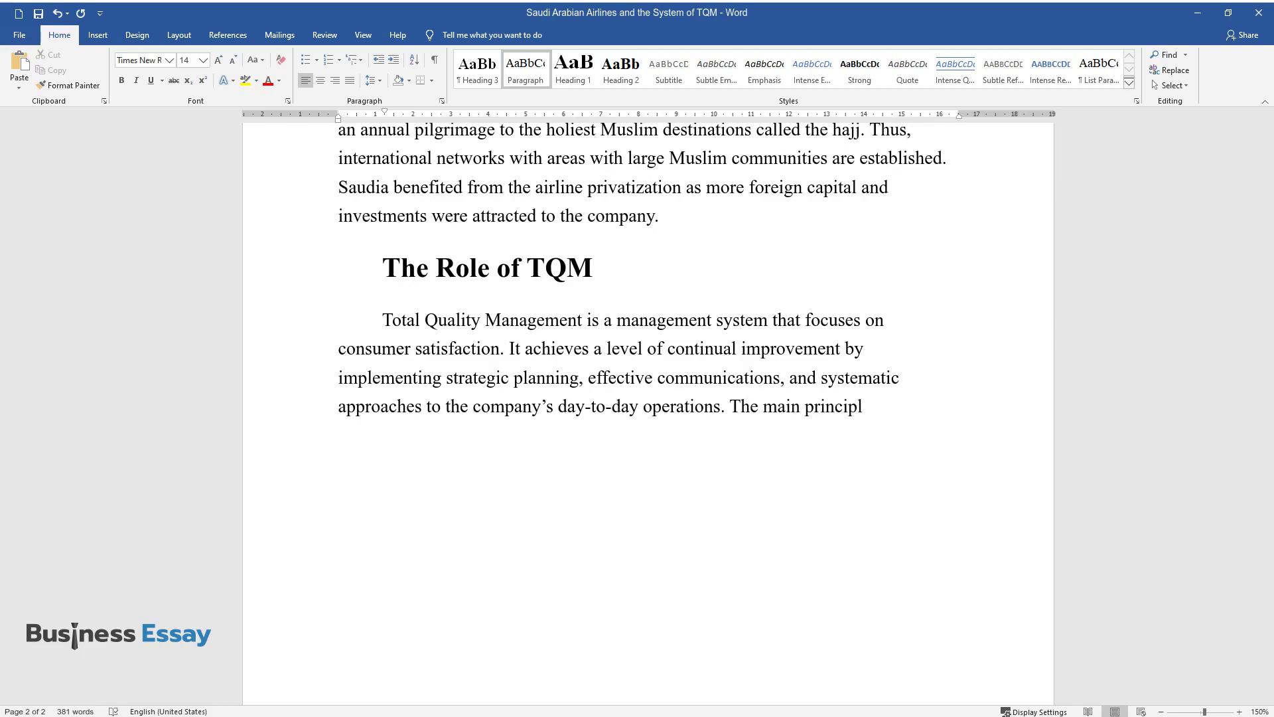
text(e of TQM is that the customer directly determines the level of q)
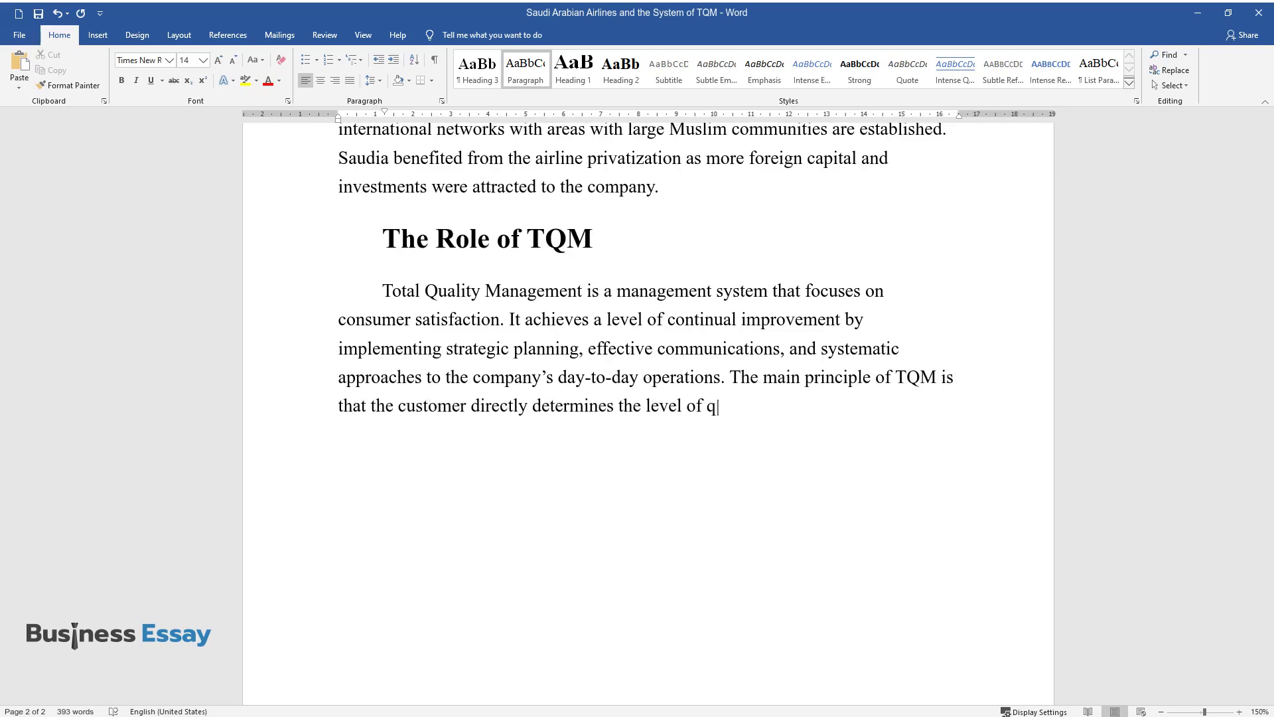
text(uality he or she expects from a product. )
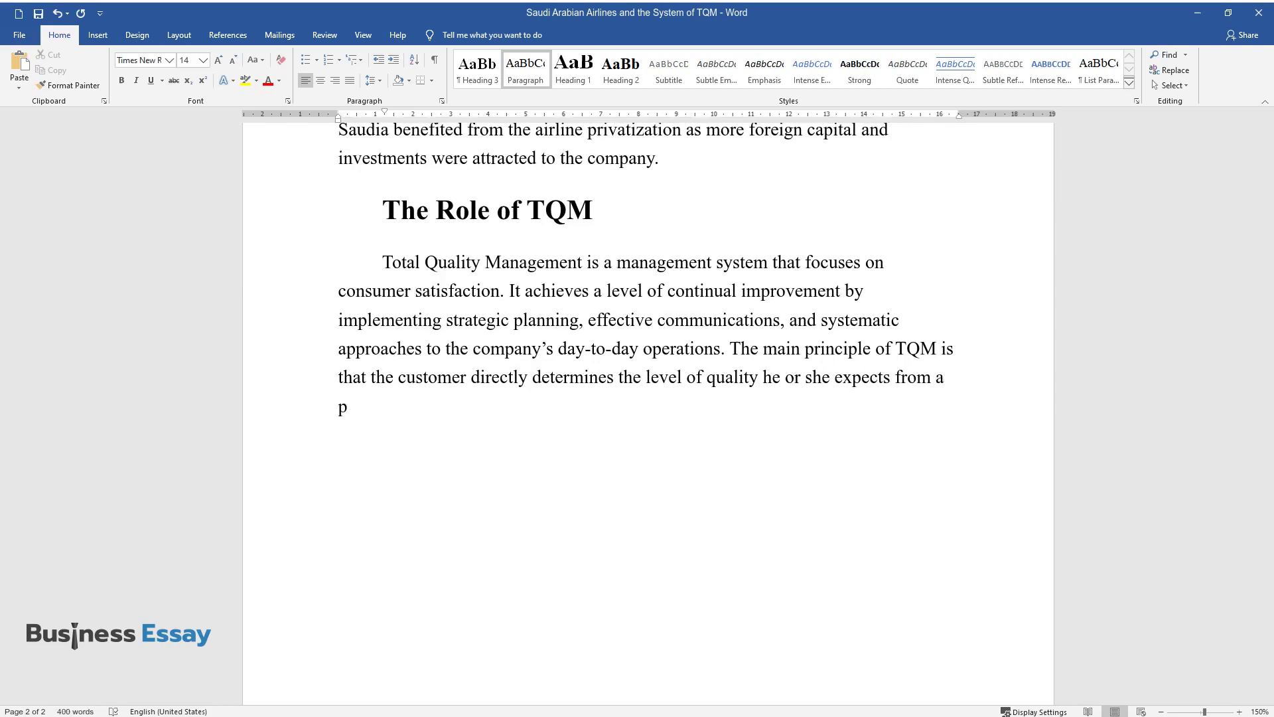
text(As a result, the ultimat)
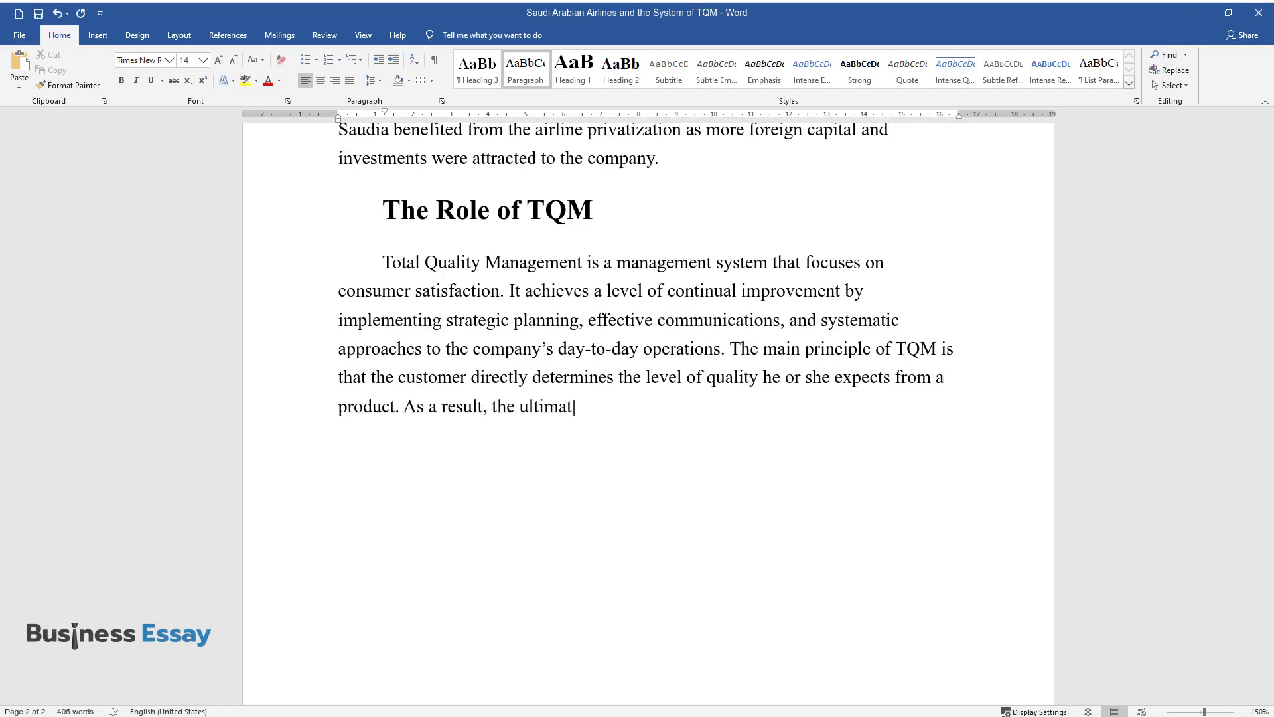
text(e aim of the system is to involv)
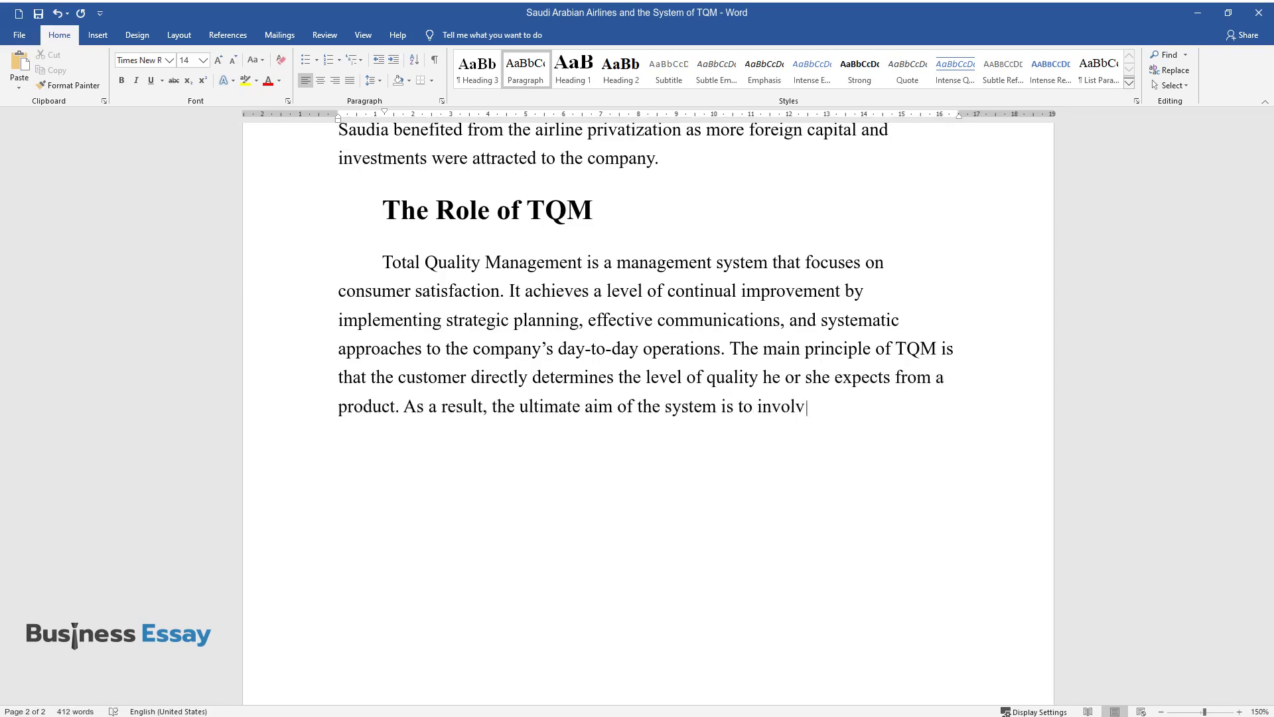
text(e all employees in achiev)
text(ing a co)
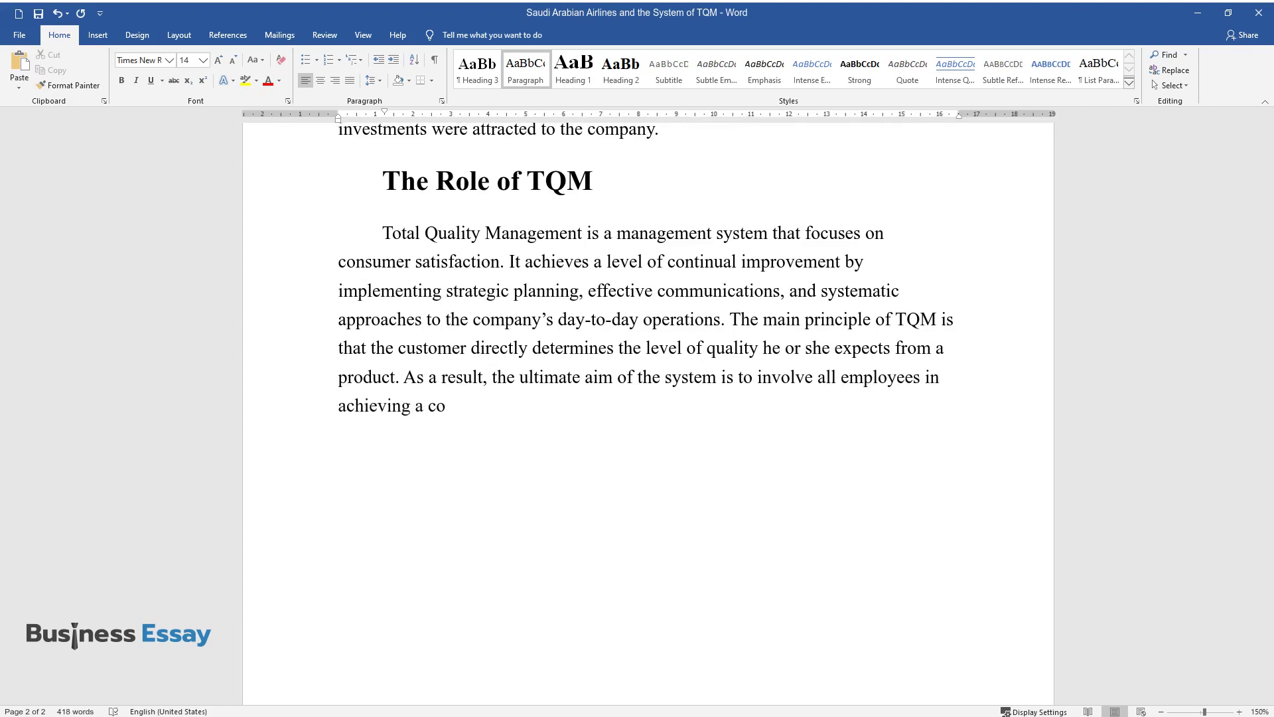
text(mmon goal of meeting customer ex)
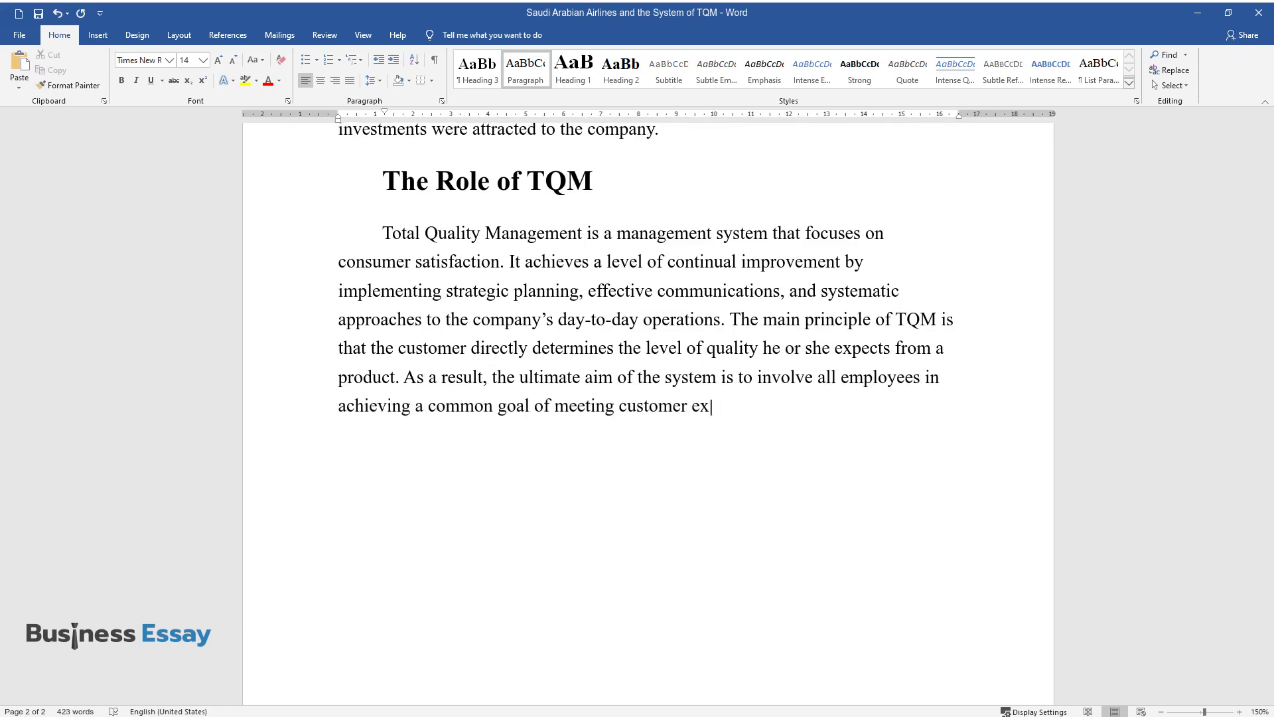
text(pectations. Total quality implie)
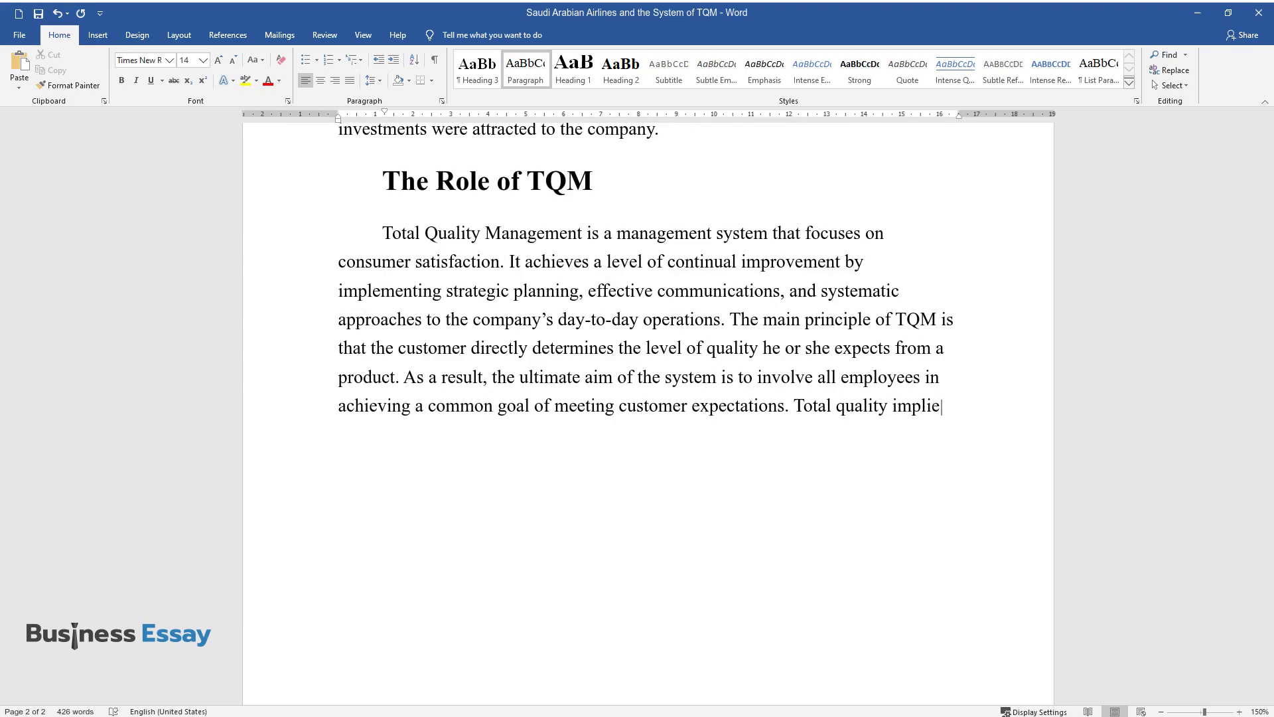
text(s full control over each process)
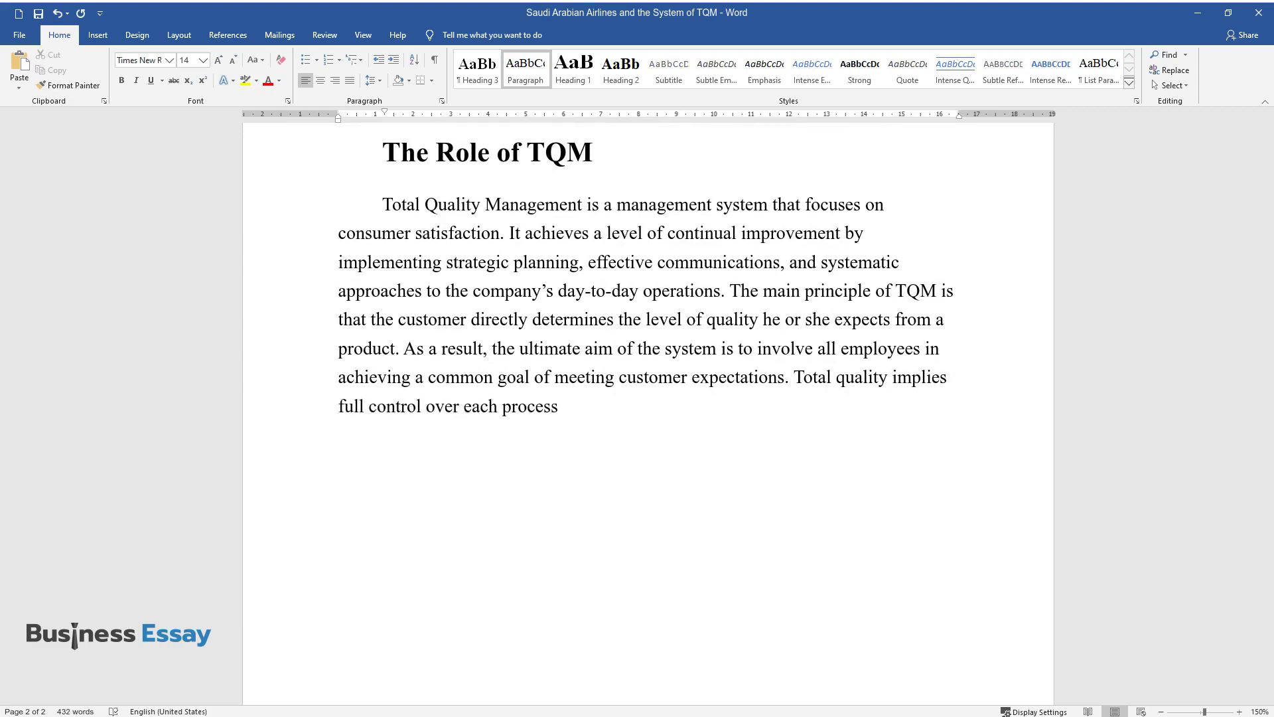
text(the organization is involved in)
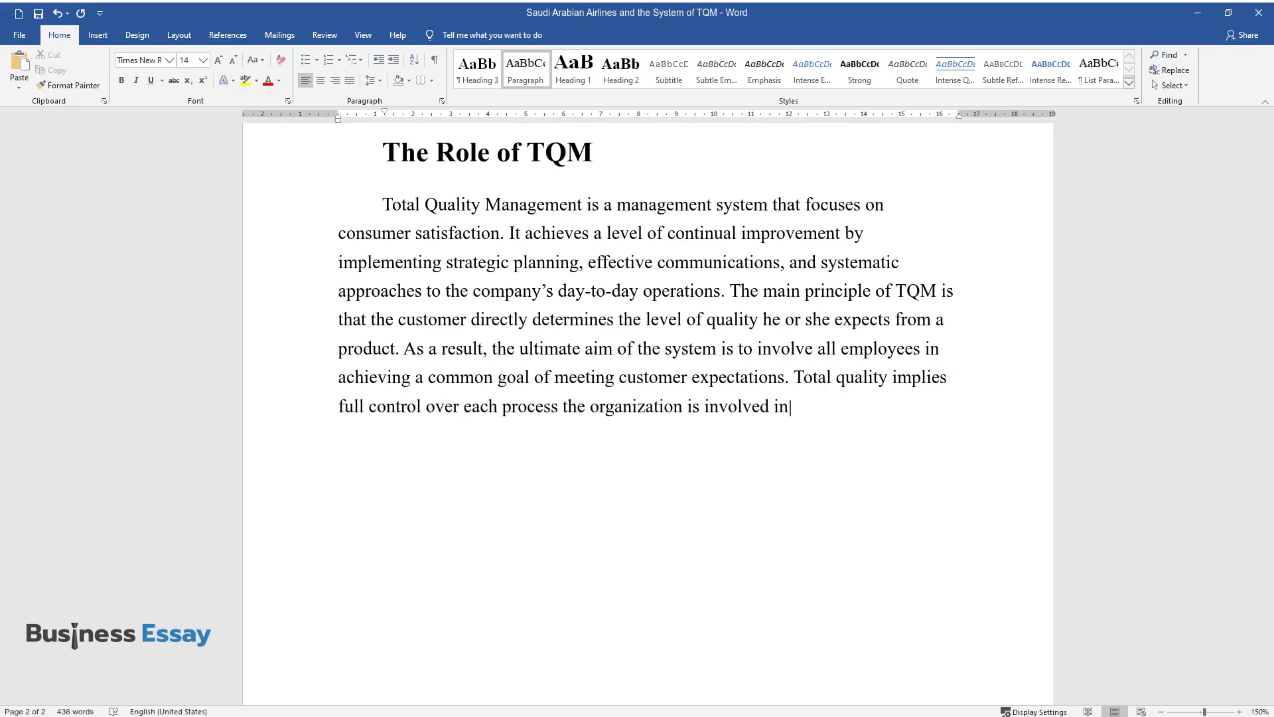
text(, including manufacturing, custom)
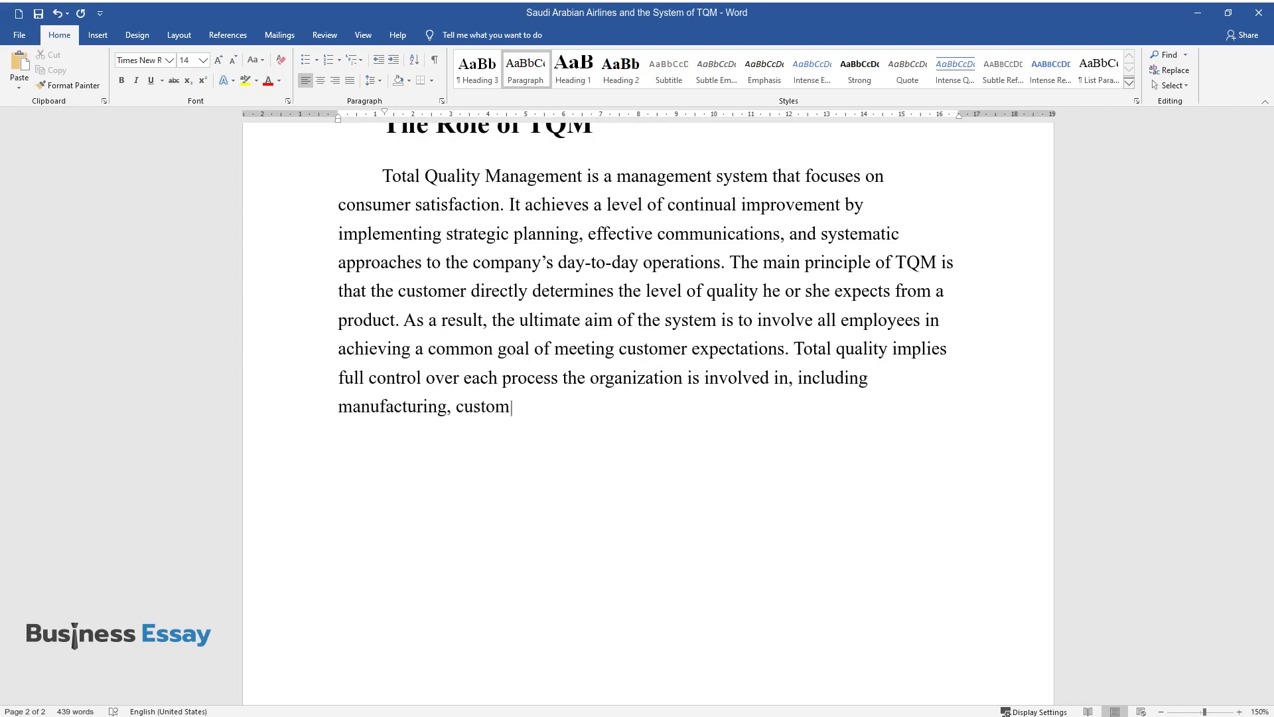
text(er service, and interaction with)
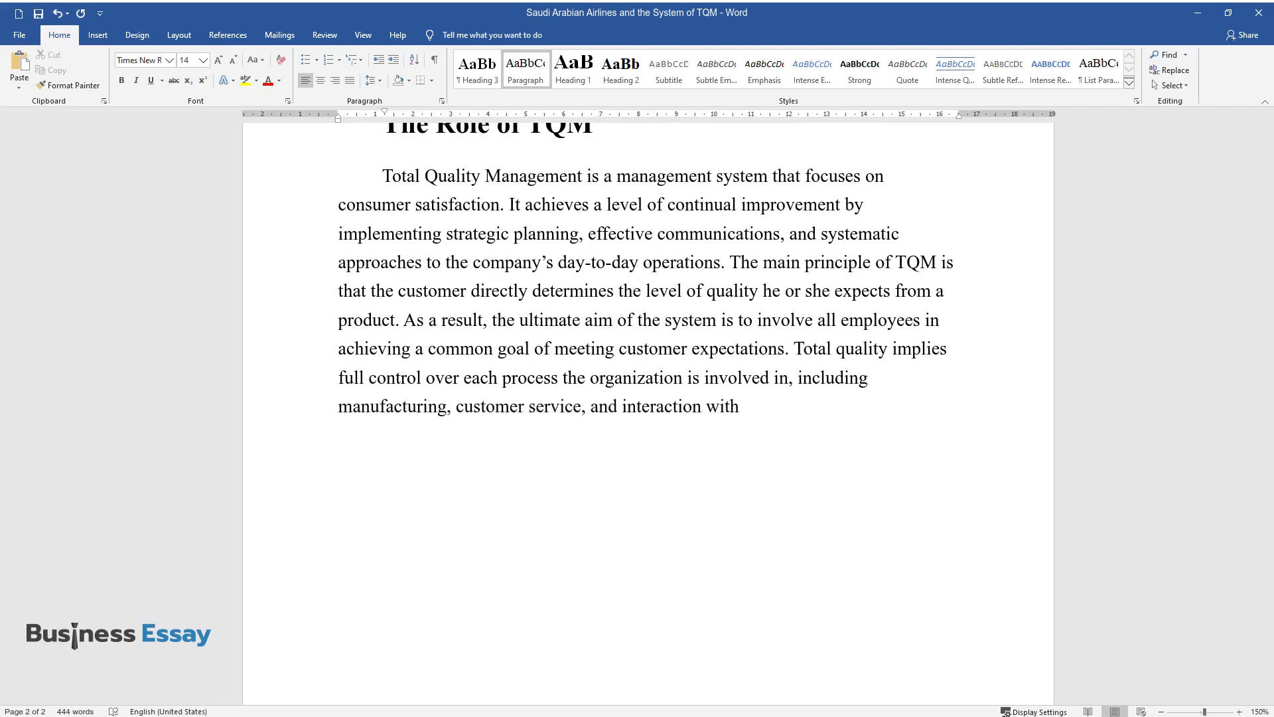
text( suppliers. In this case study,)
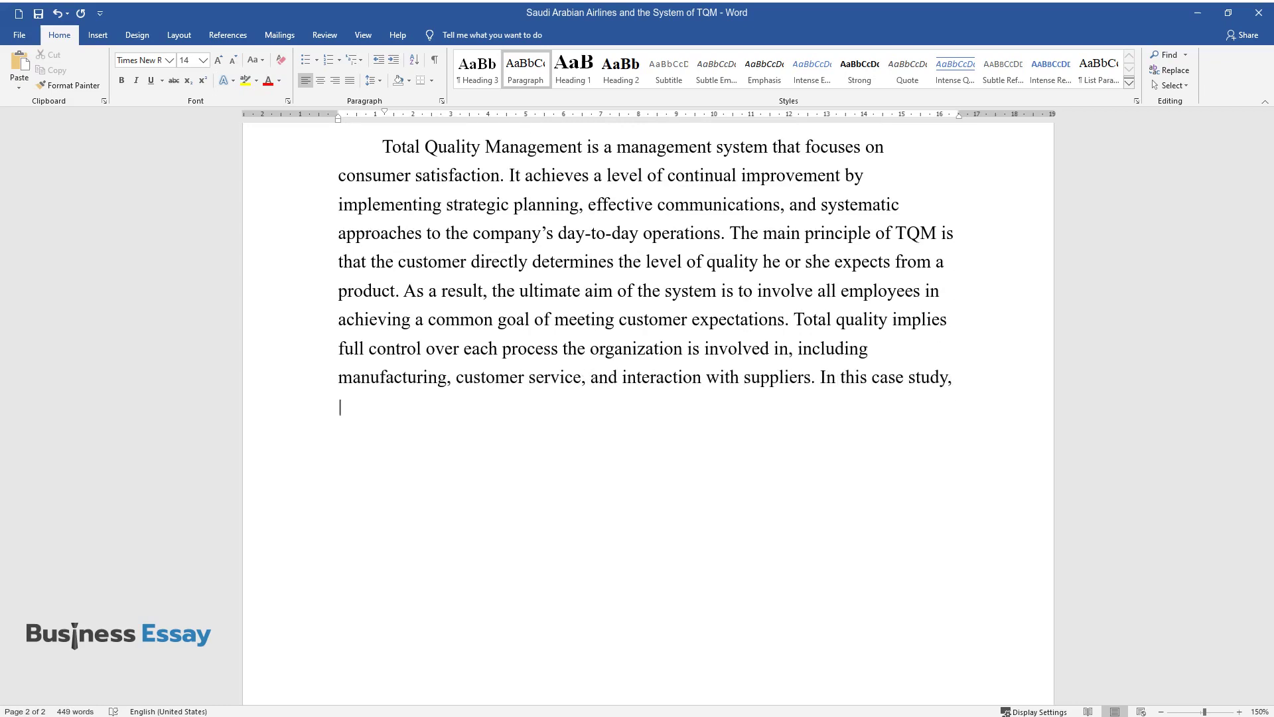
text( however, human resources are goin)
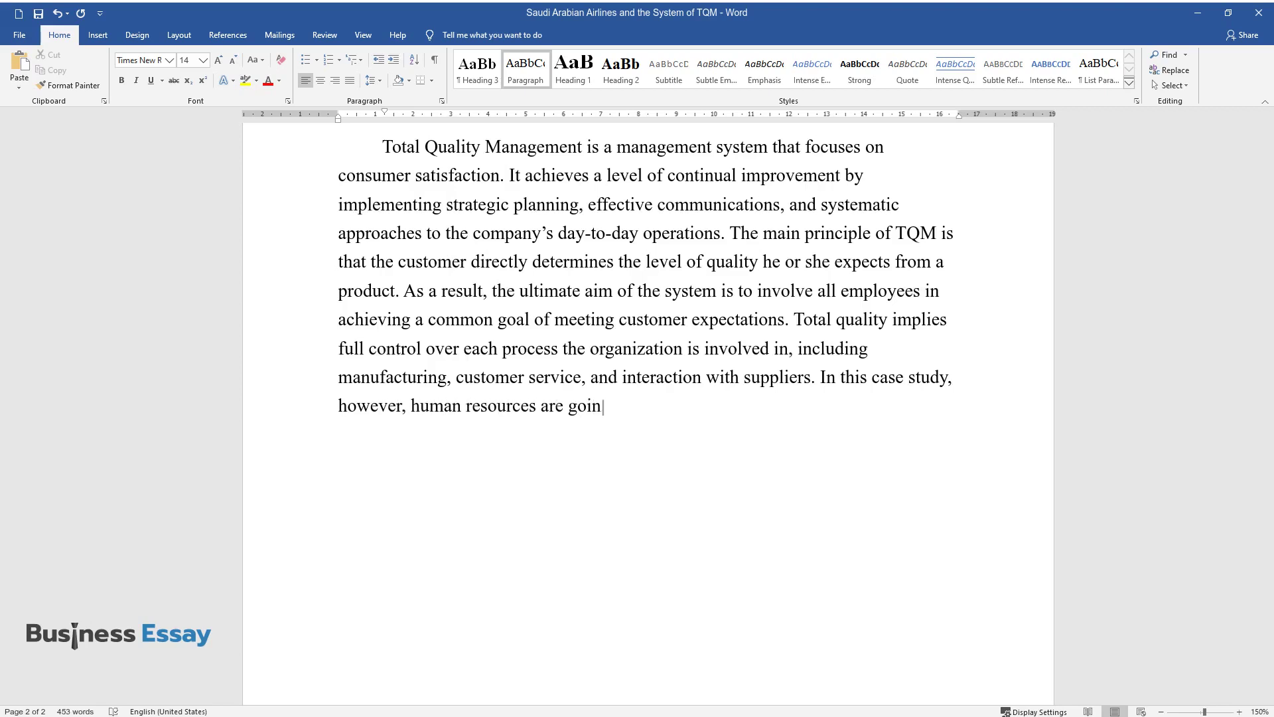
text(g to be a primary focus of Saudia's TQM implementation.)
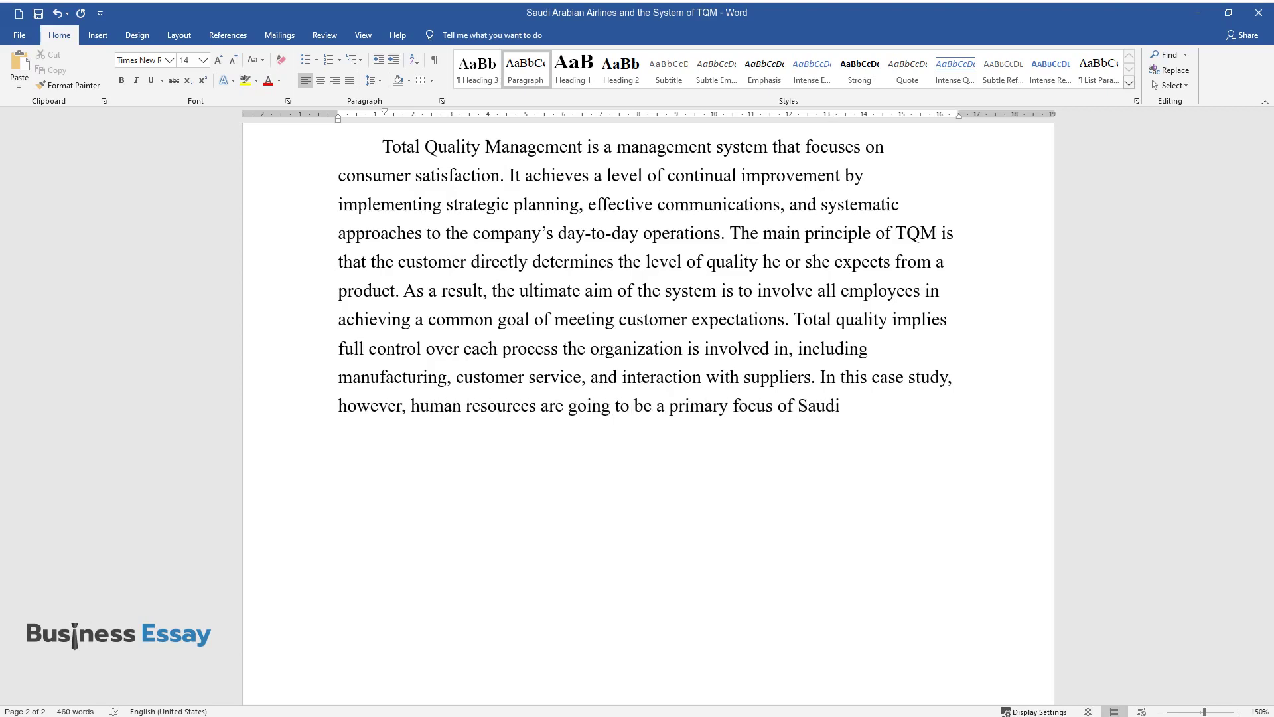
key(Return)
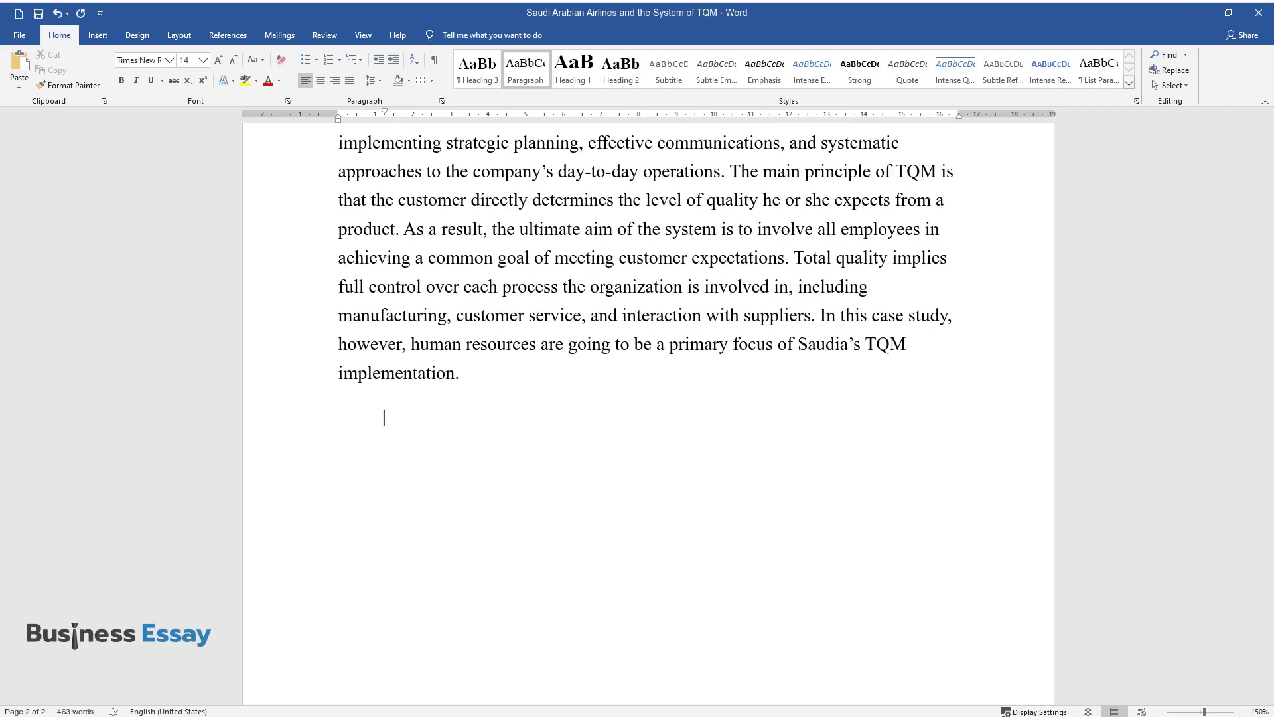
Step: Write the Middle Eastern market paragraph ending 'a perfect managerial tool for Saudi Arabian Airlines.'
text(The Middle Eastern mark)
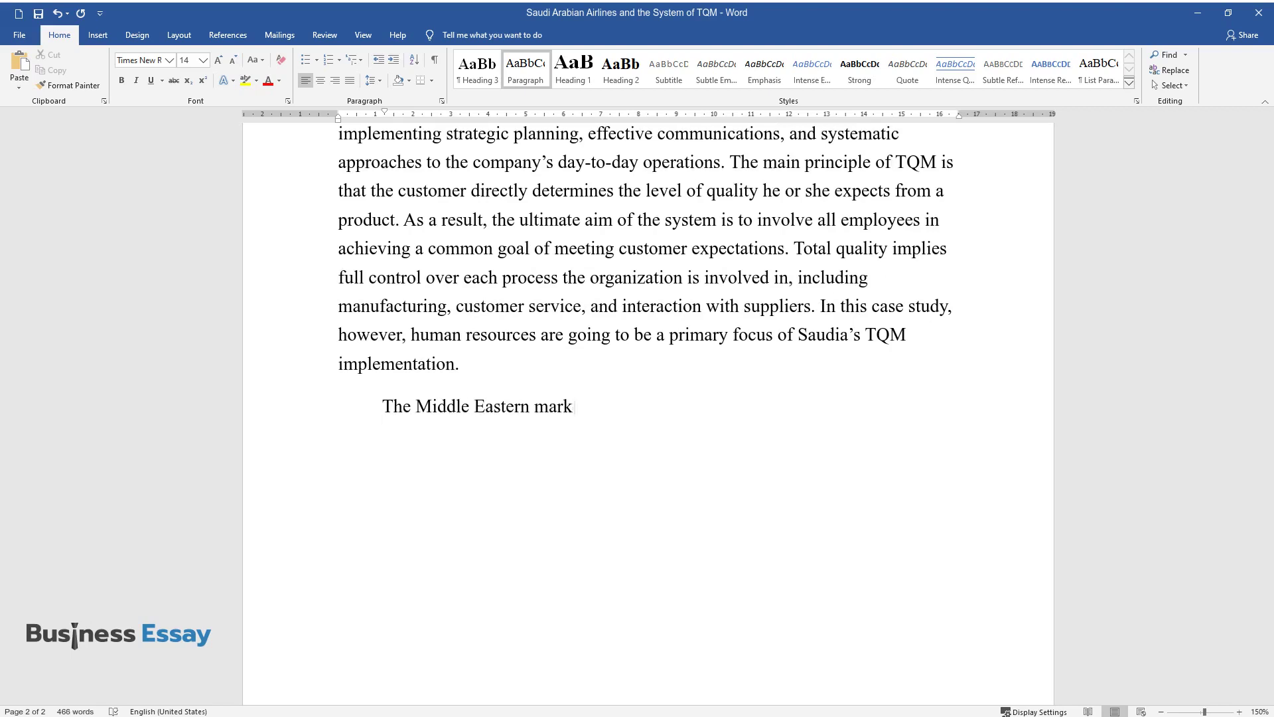
text(et grew to be hyper-competitive and)
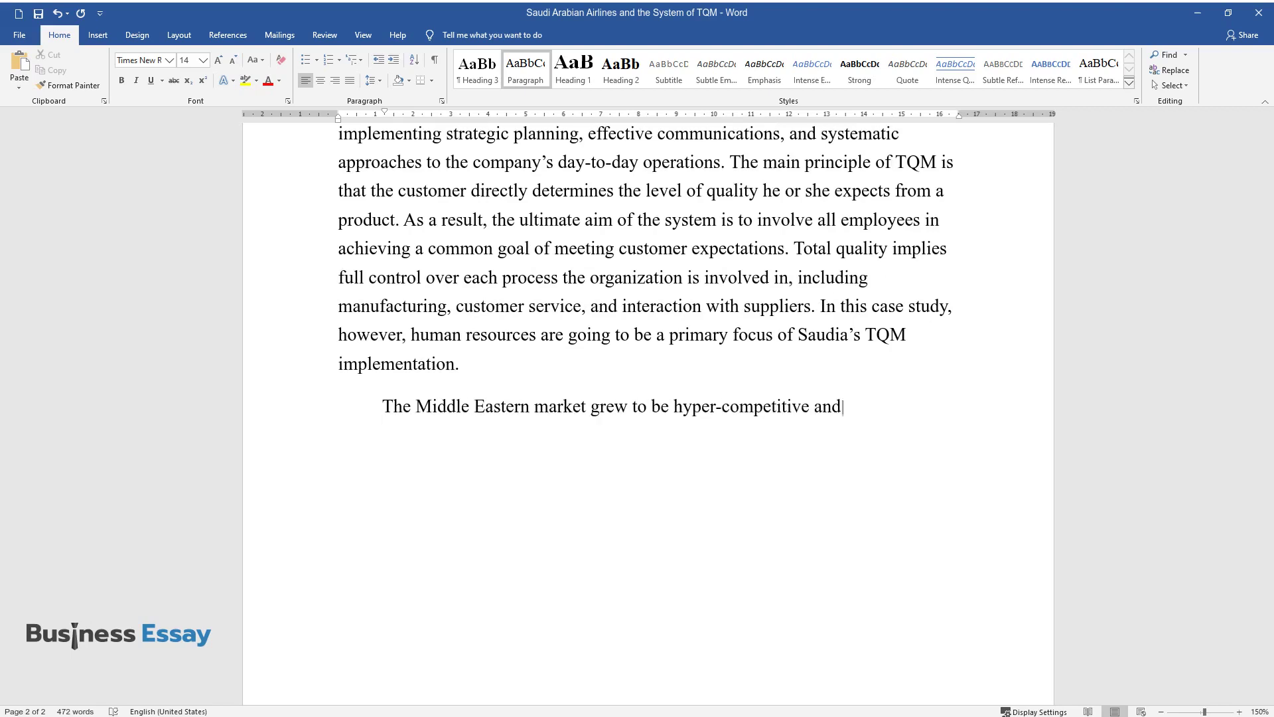
text( inconsistent, creating a challeng)
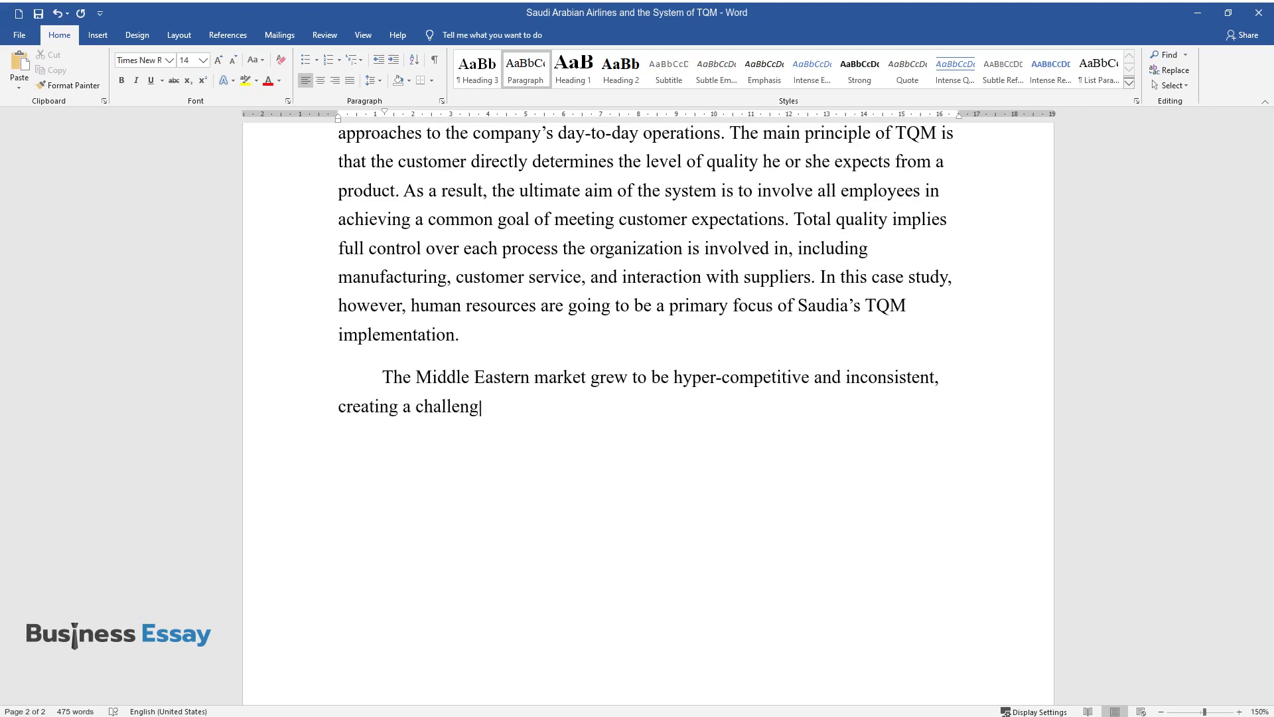
text(e for both small businesses and larg)
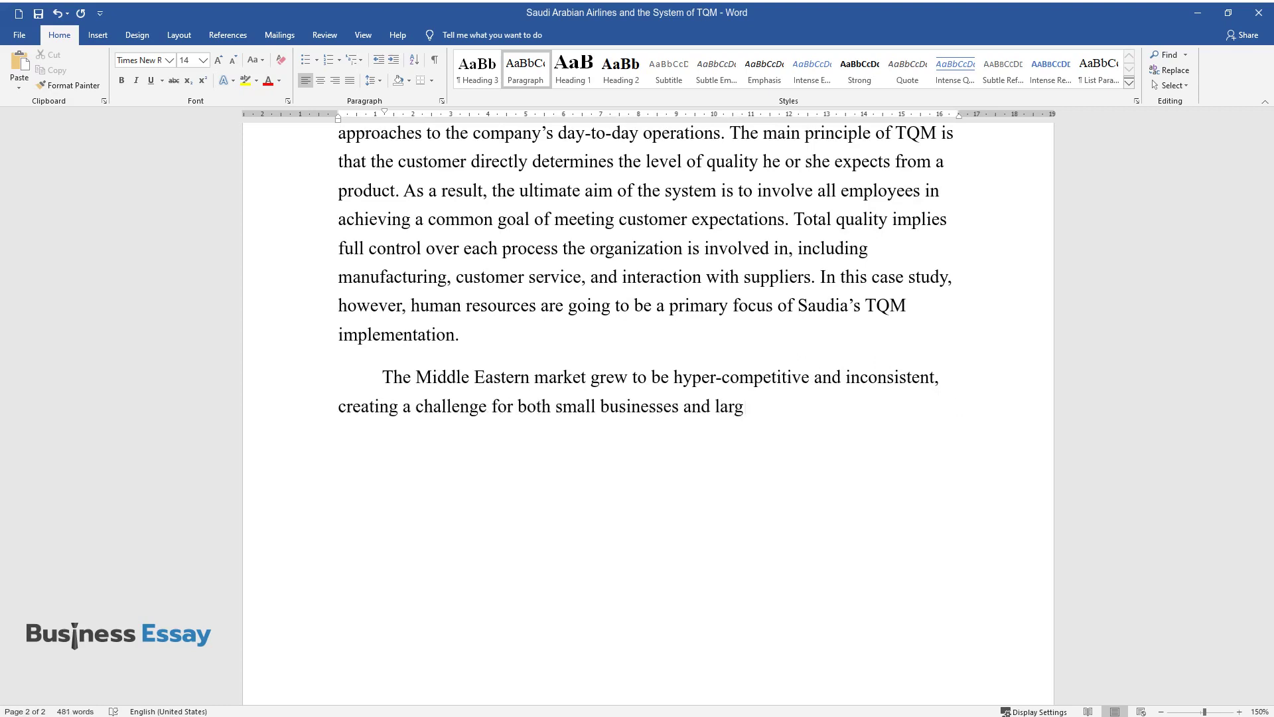
text(e establishments, such as Saudia, t)
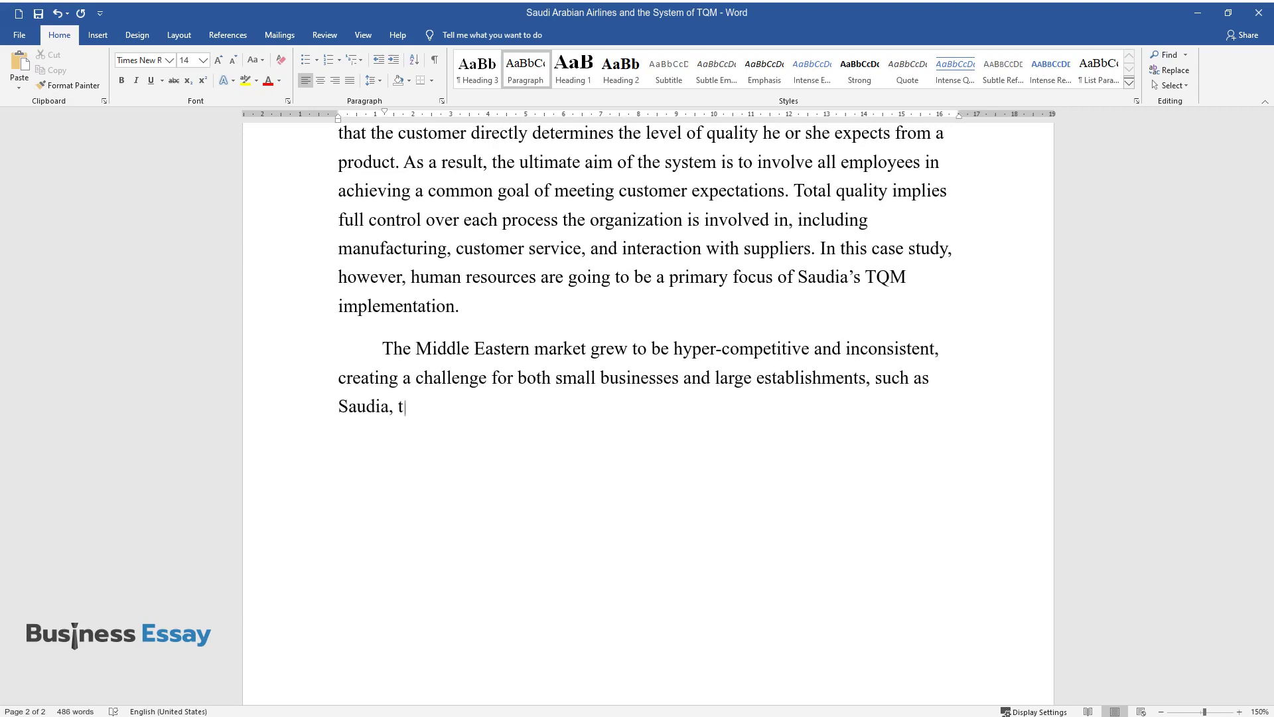
text(o cater to customer preferences and)
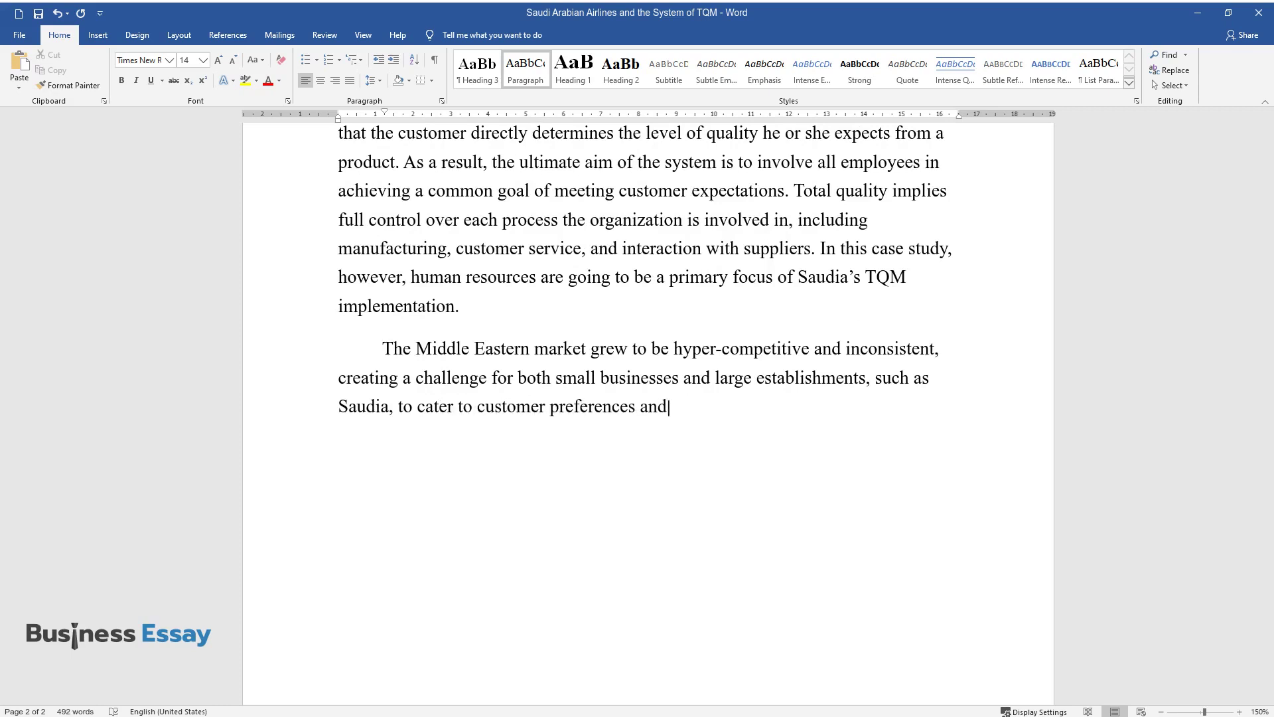
text( standards. It might be argued that)
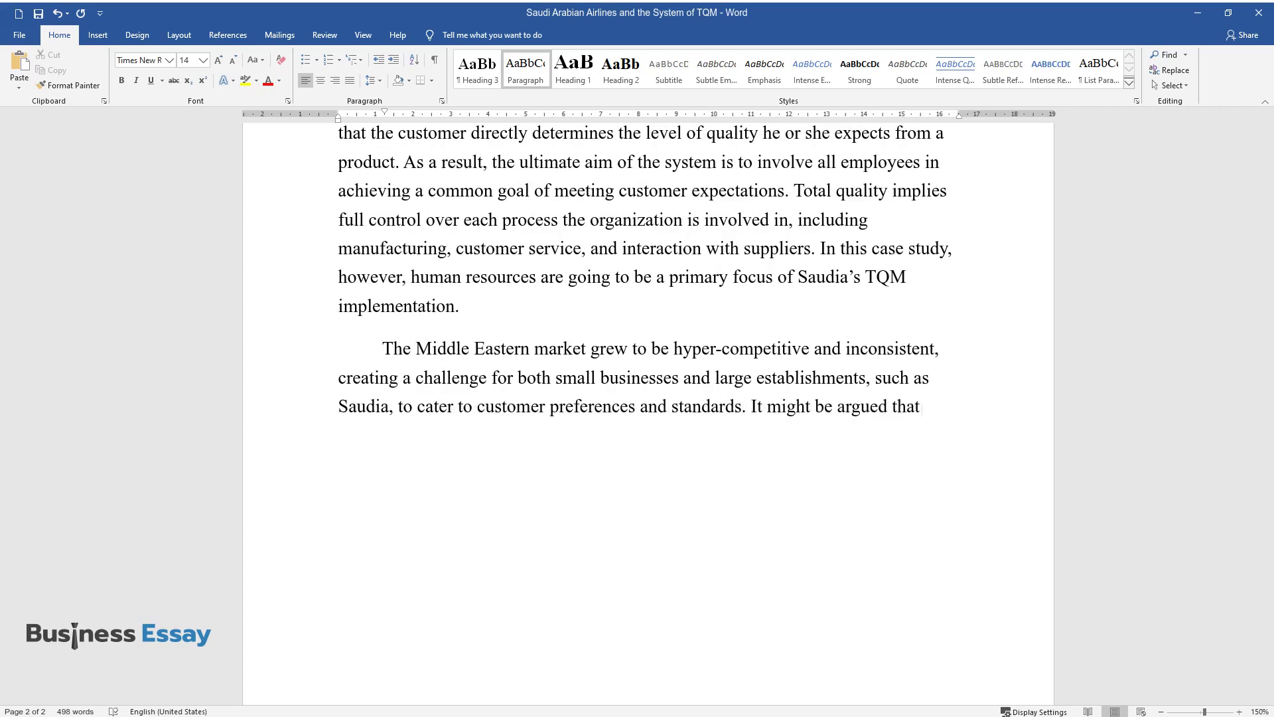
text( the most practical way to manage t)
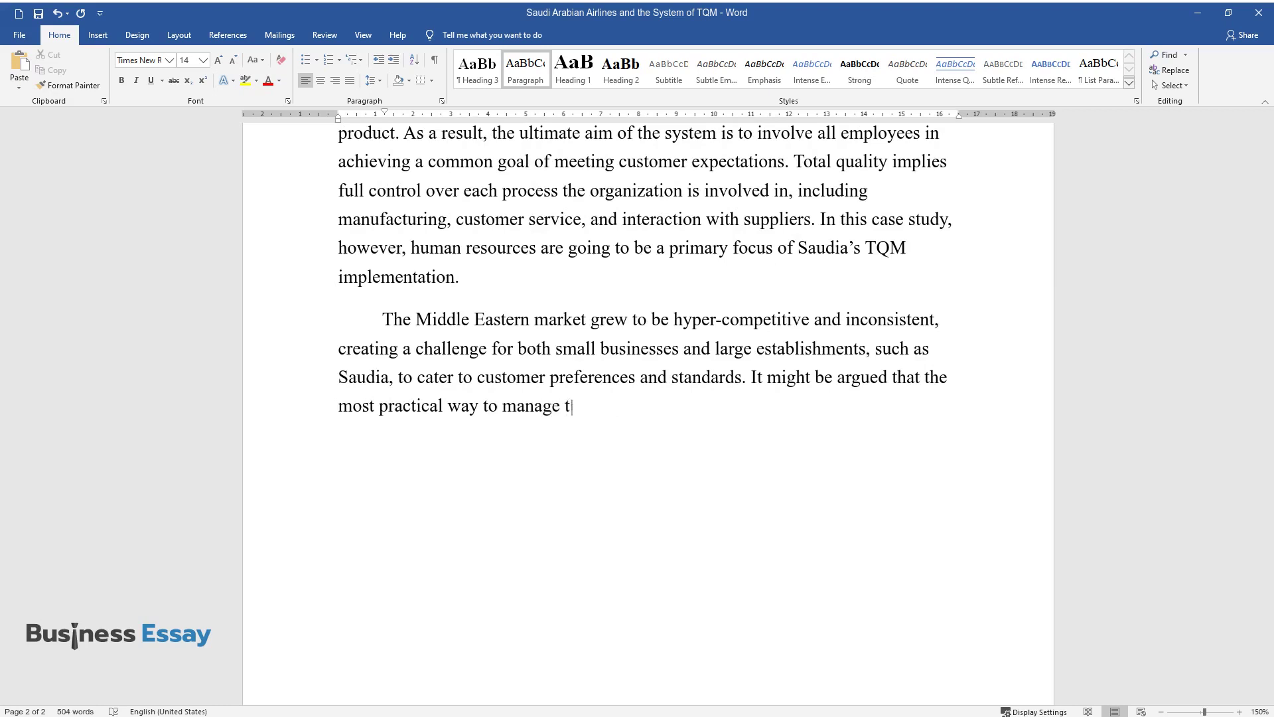
text(hat is "to enhance the performance of indivi)
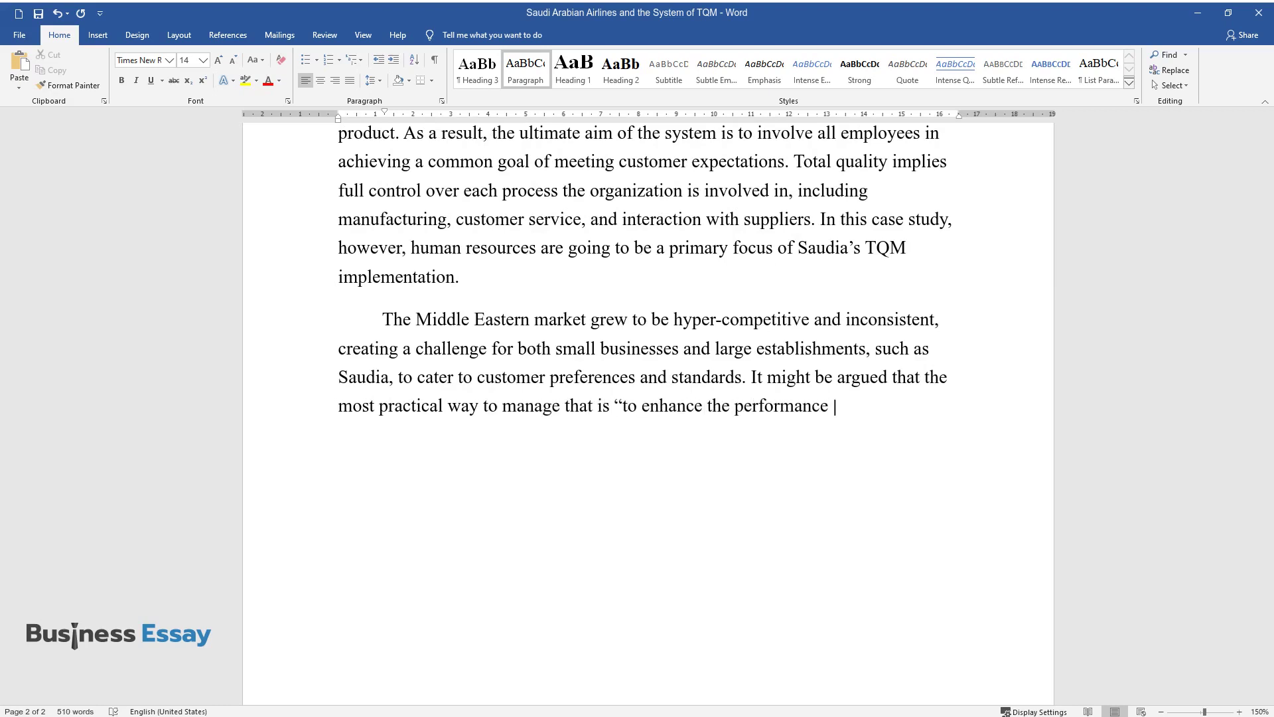
text(duals and groups". Shifting the or)
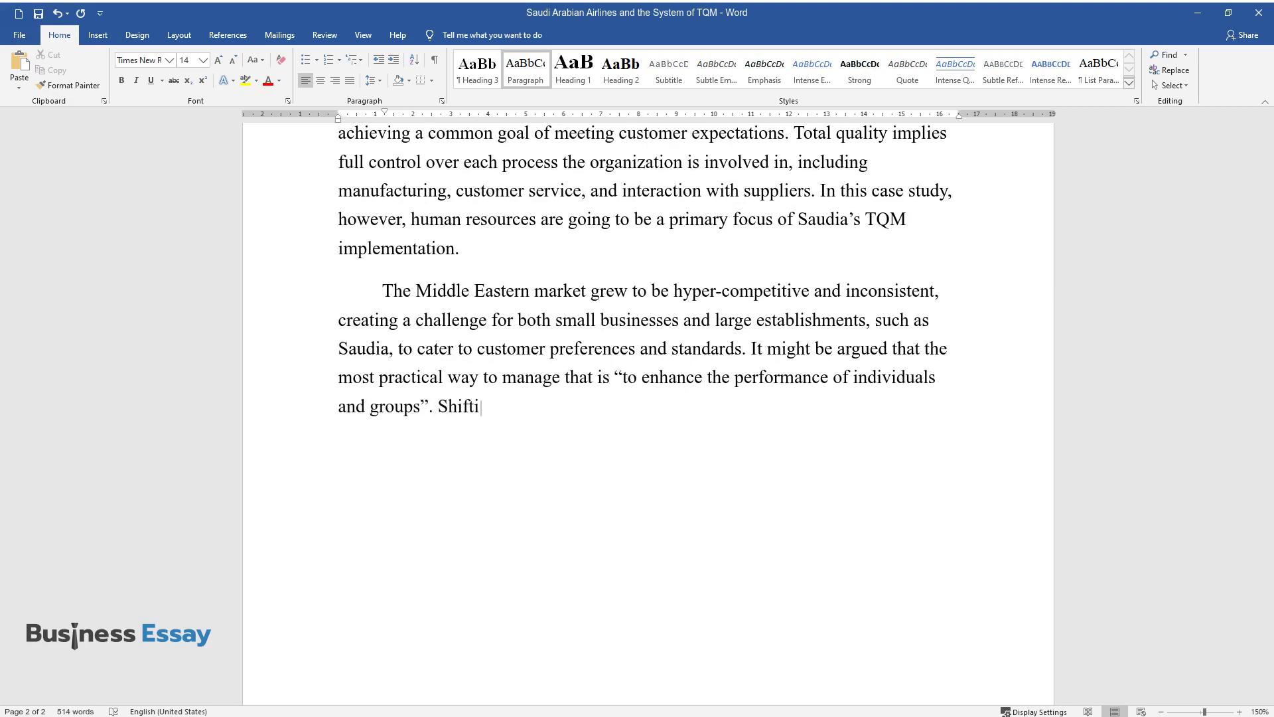
text(ganization's focus from expansion and acquirement of )
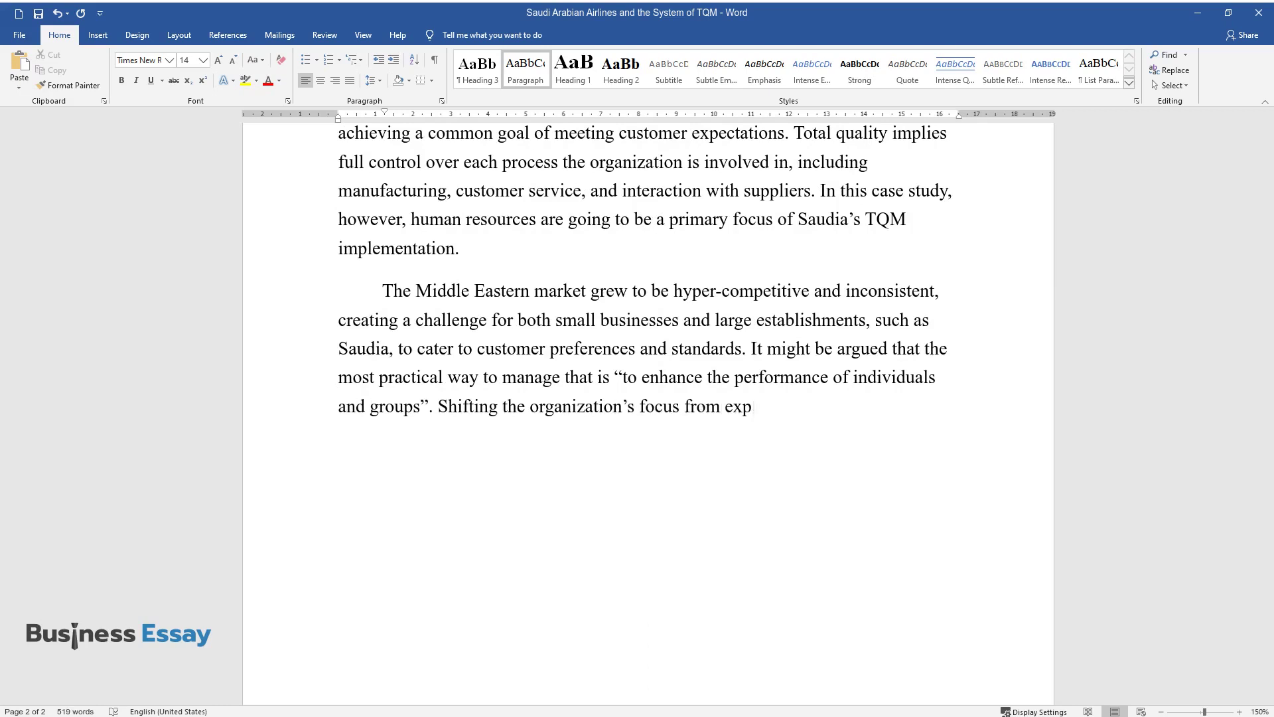
text(new marke)
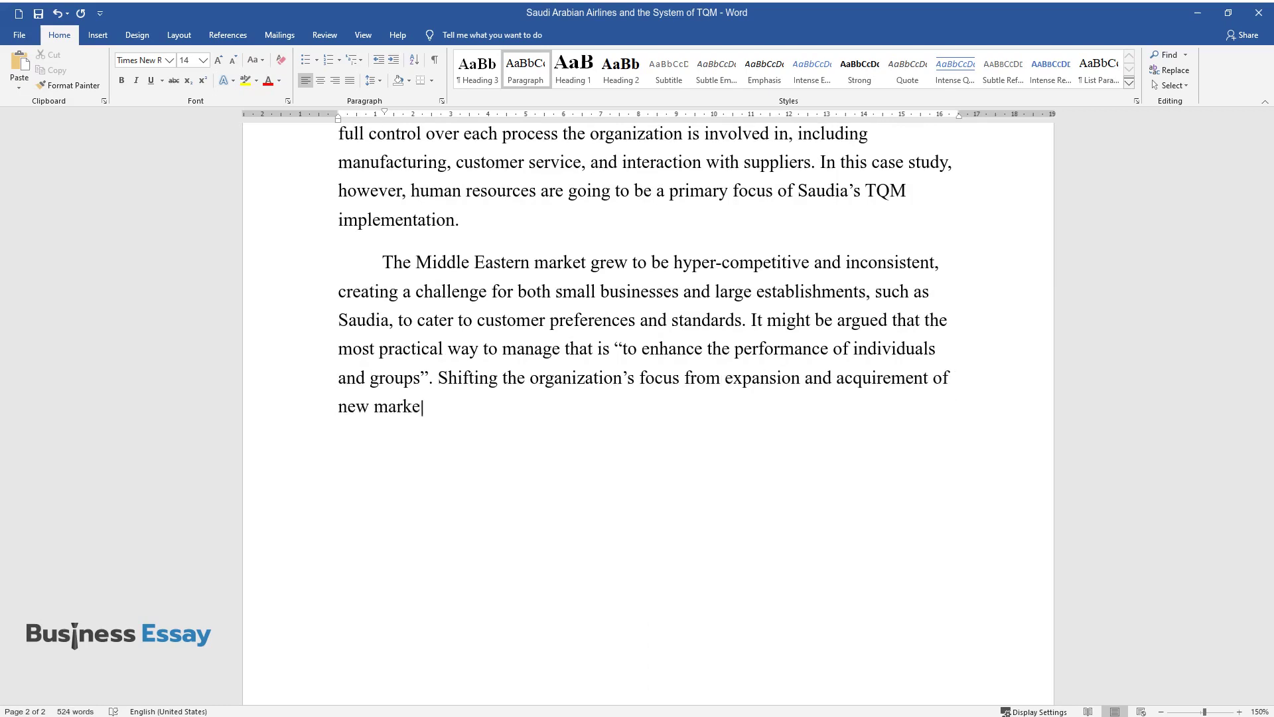
text(ts to employee performance optimizat)
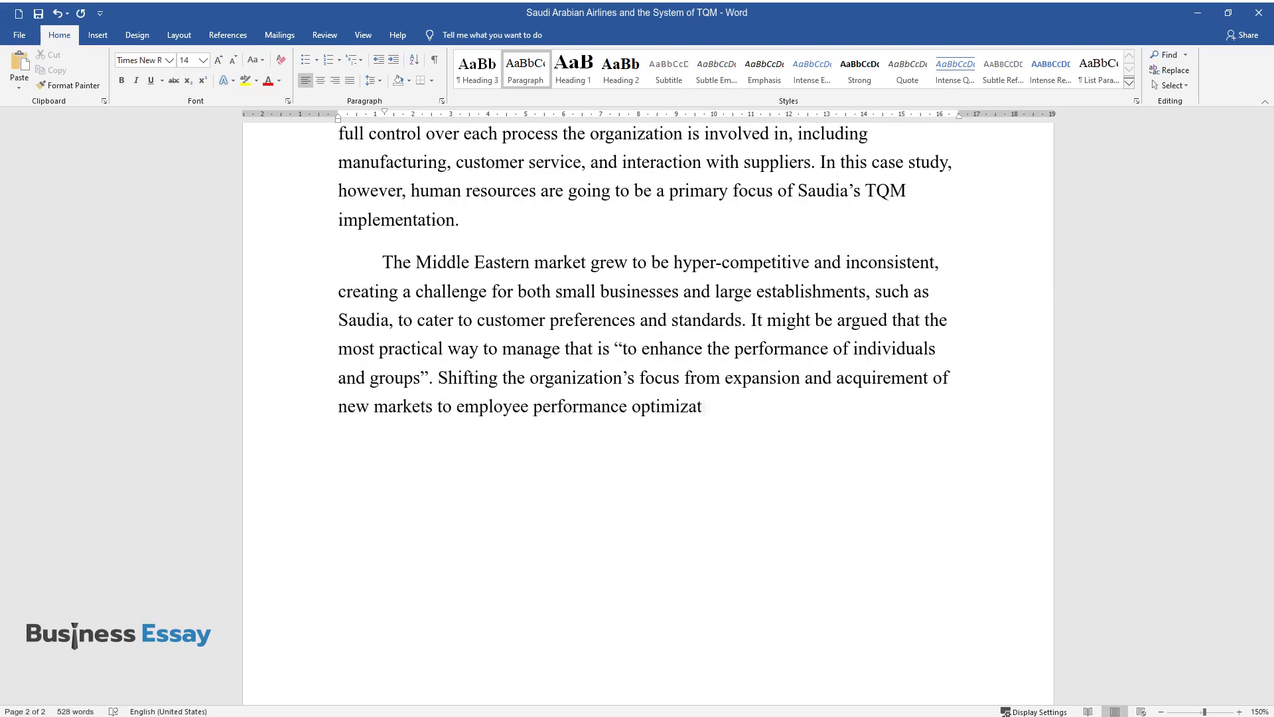
text(ion is the main focus of Saudia's s)
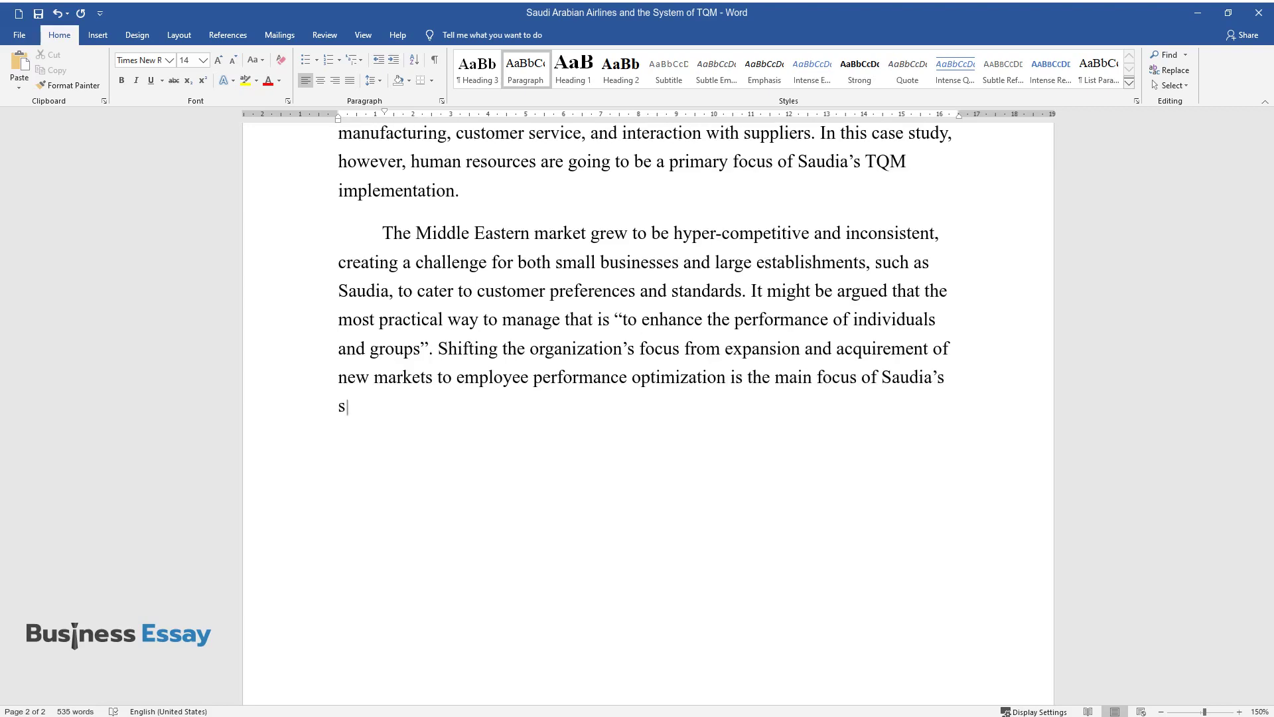
text(trategy in this work. Aguinis state)
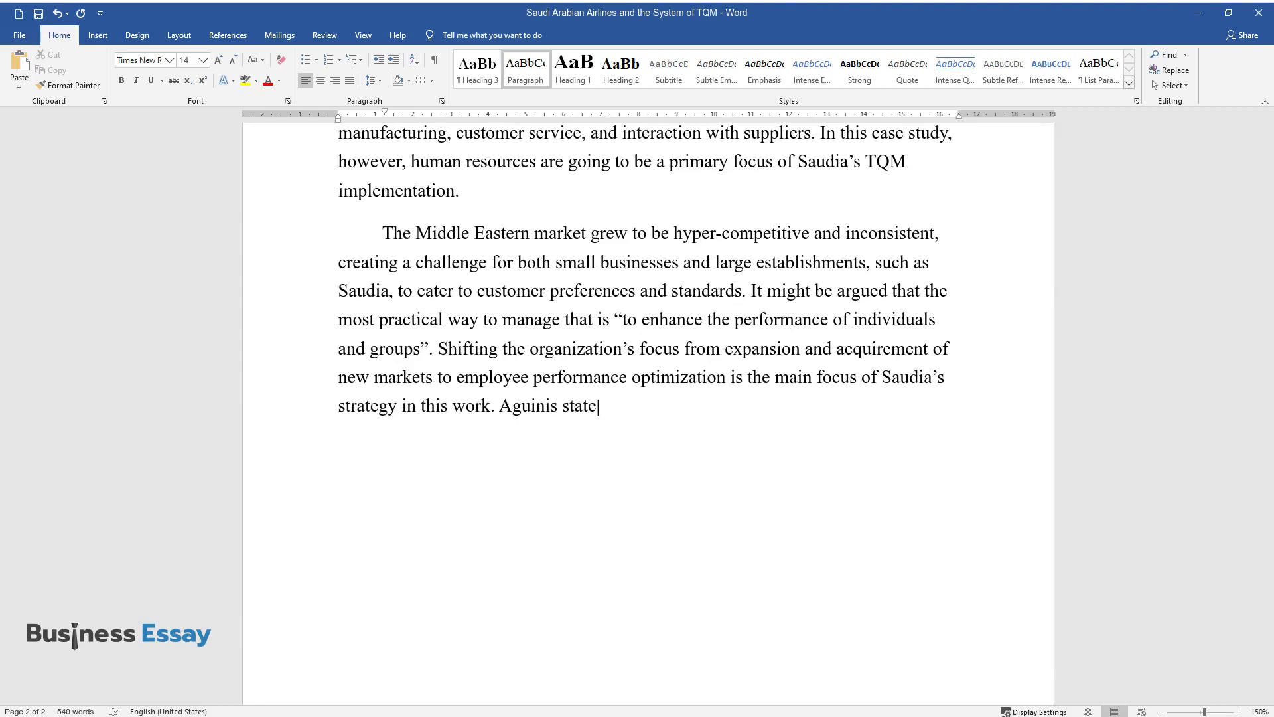
text(s that the goal of performance mana)
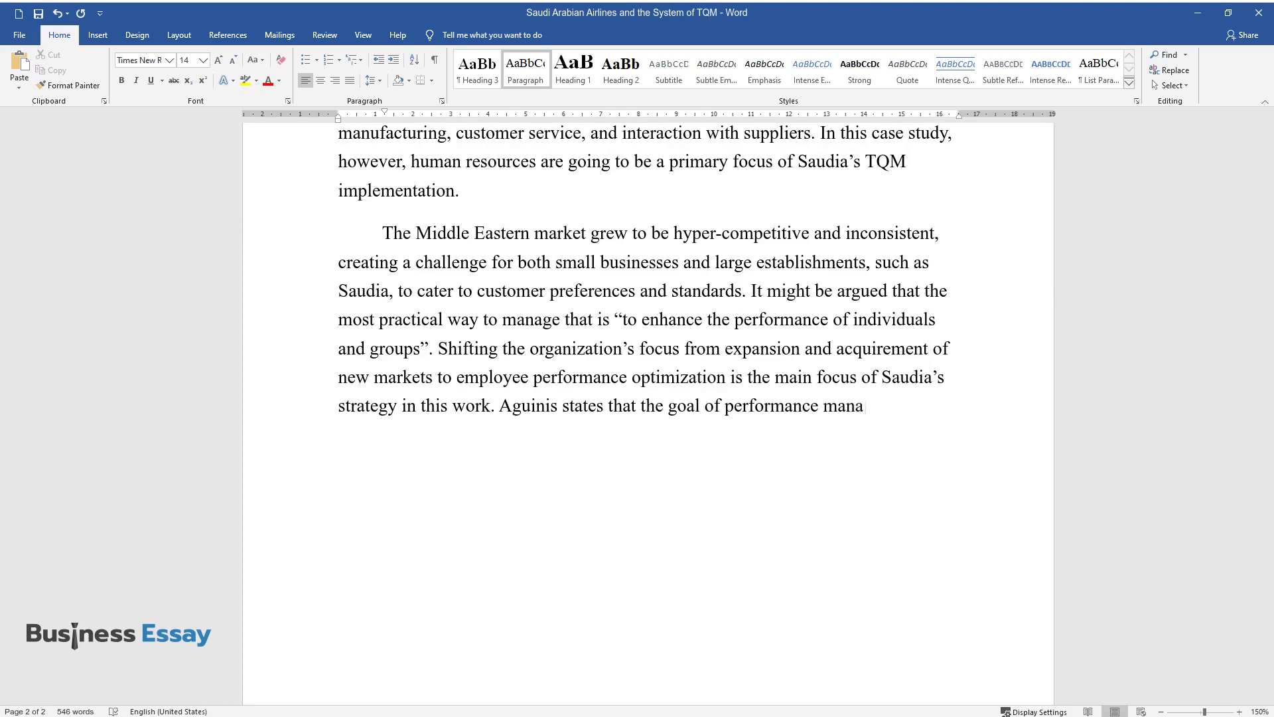
text(gement is aligning performance with)
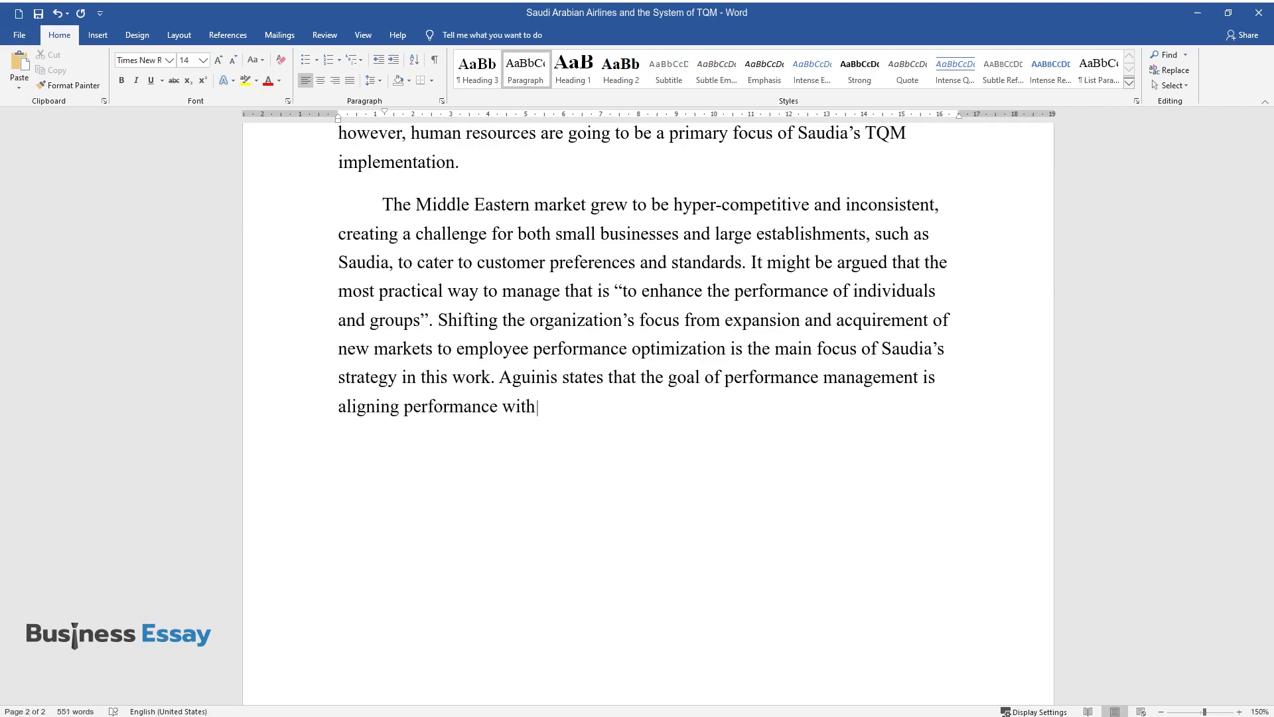
text( the goals of the company. TQM is a)
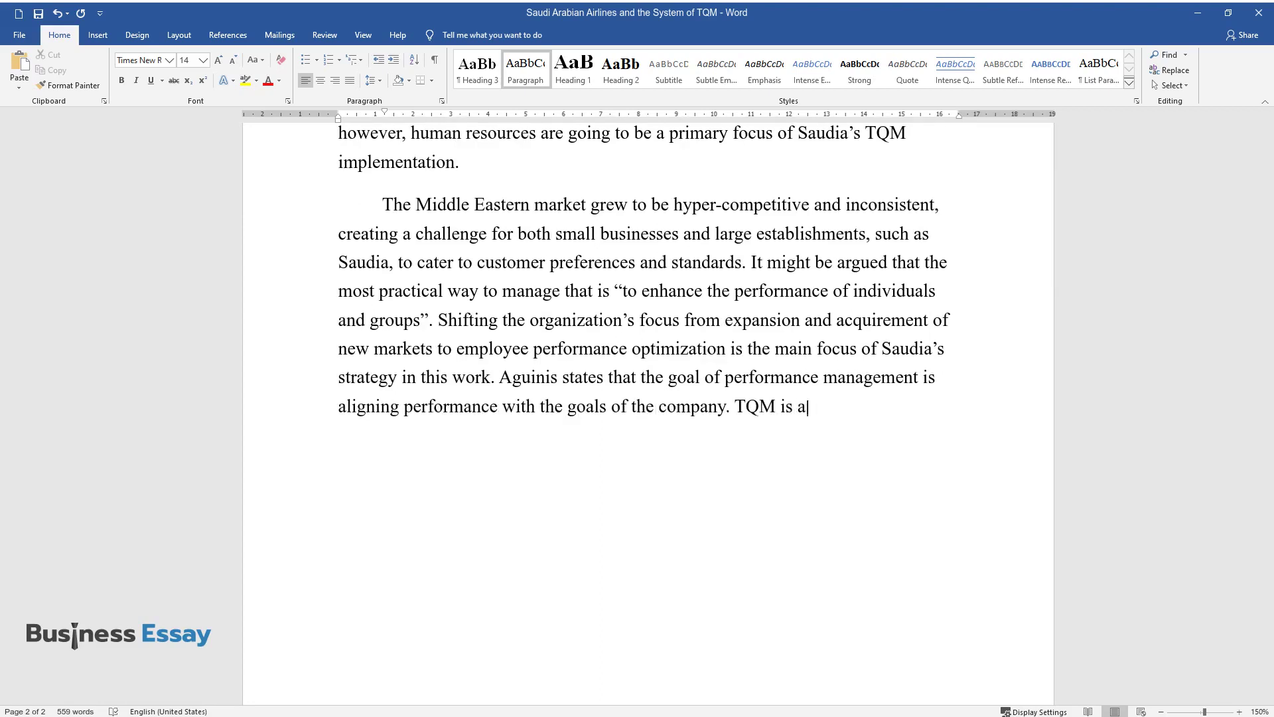
text( process-centered, customer-focused)
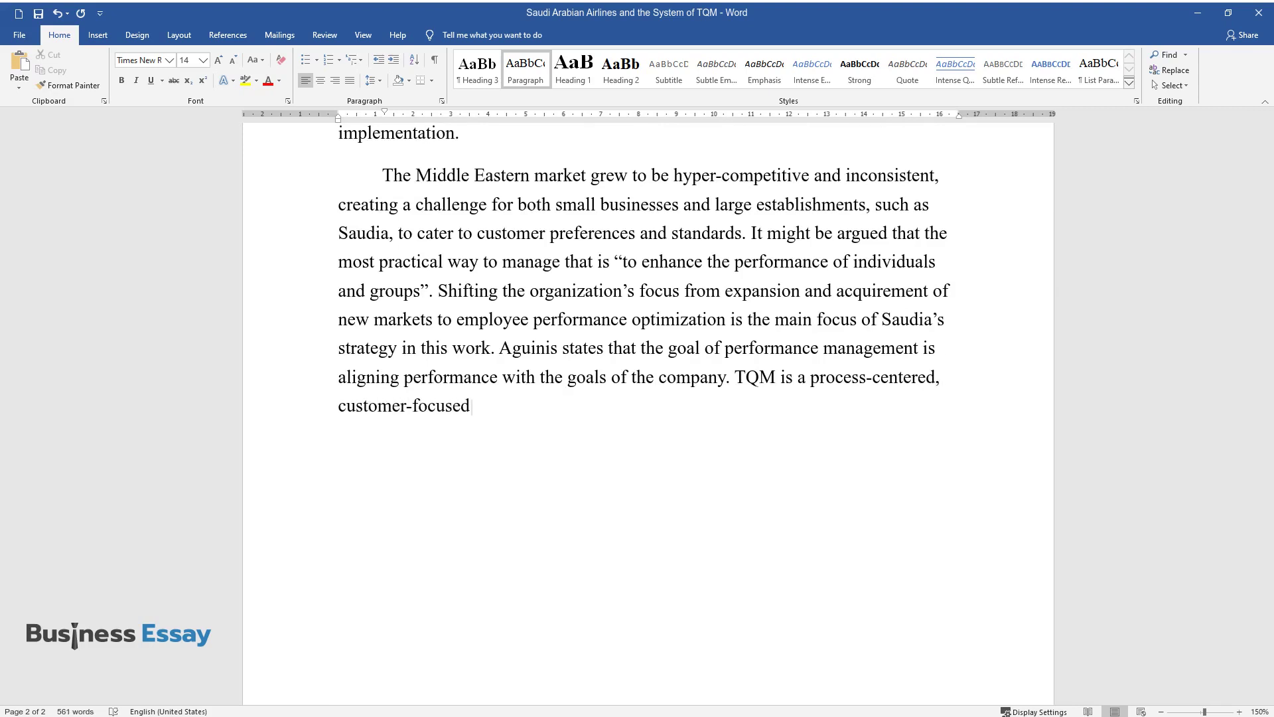
text( system, and its main target is the)
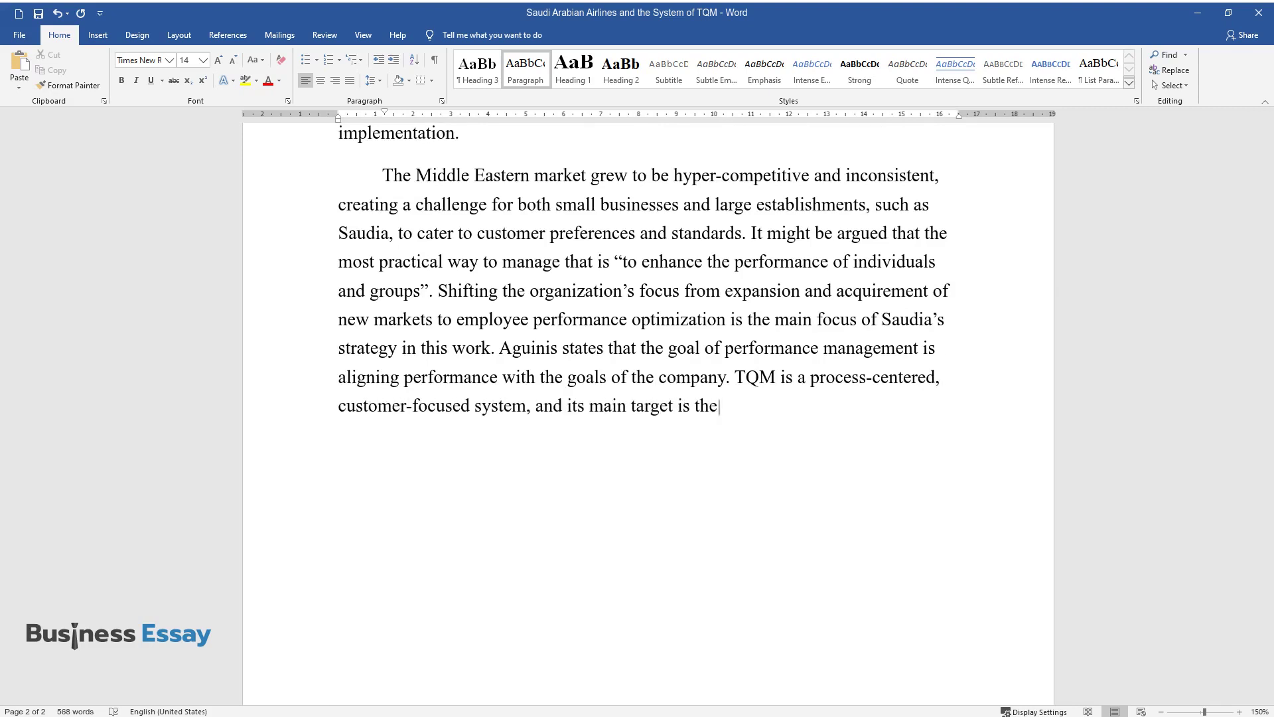
text( long-term success of the company, )
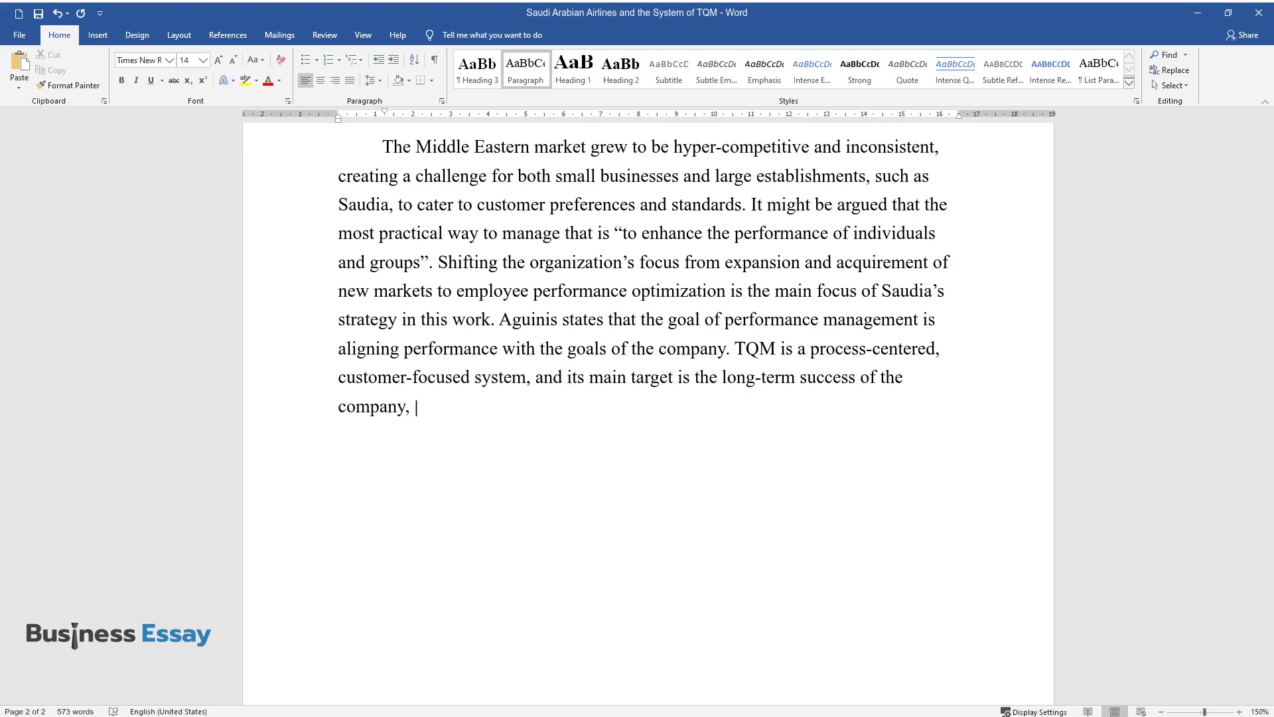
text(which makes it a perfect managerial)
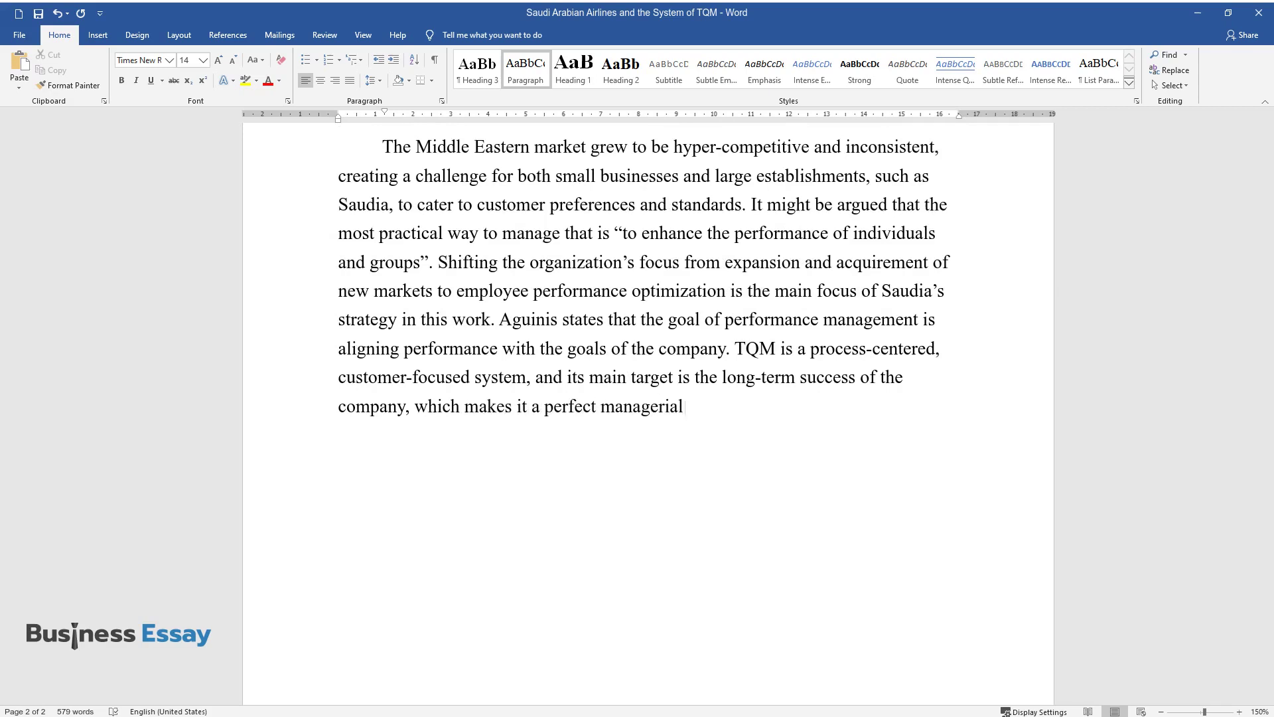
text( tool for Saudi Arabian Airlines.)
key(Return)
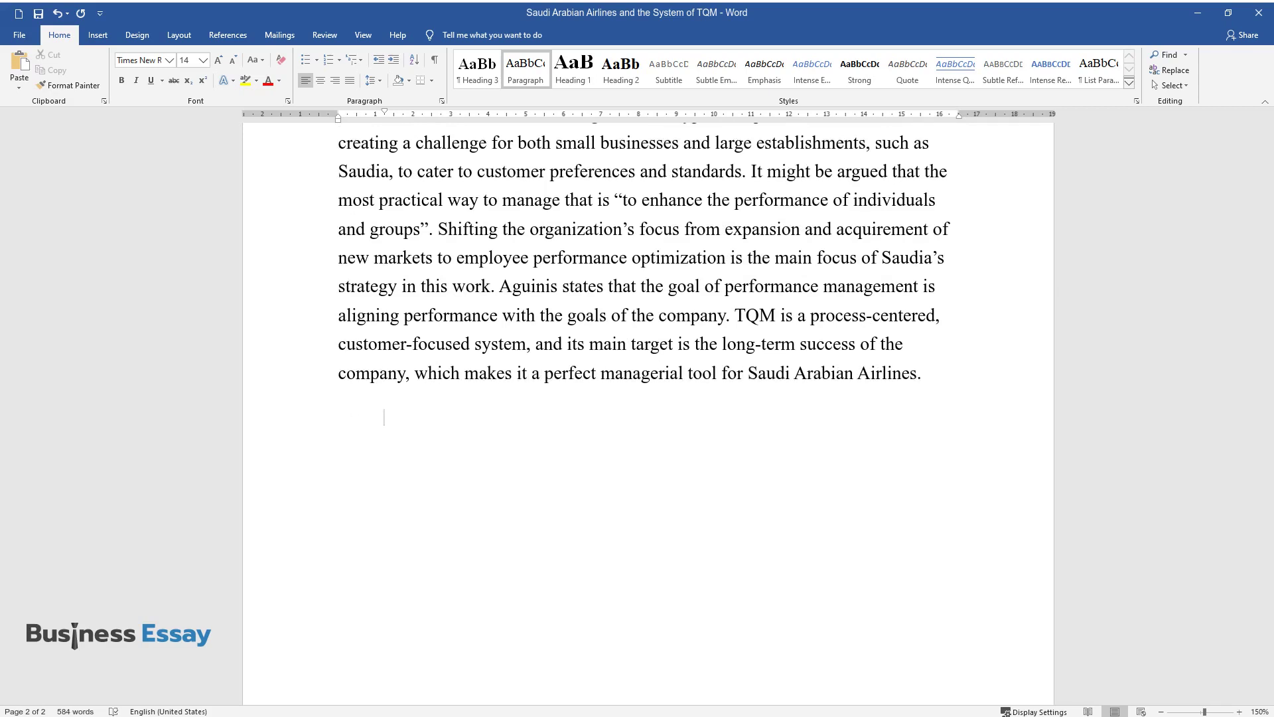
Step: Write the 'Commercialization of airlines…' paragraph ending 'the lack of direct flights.'
text(Commercialization of)
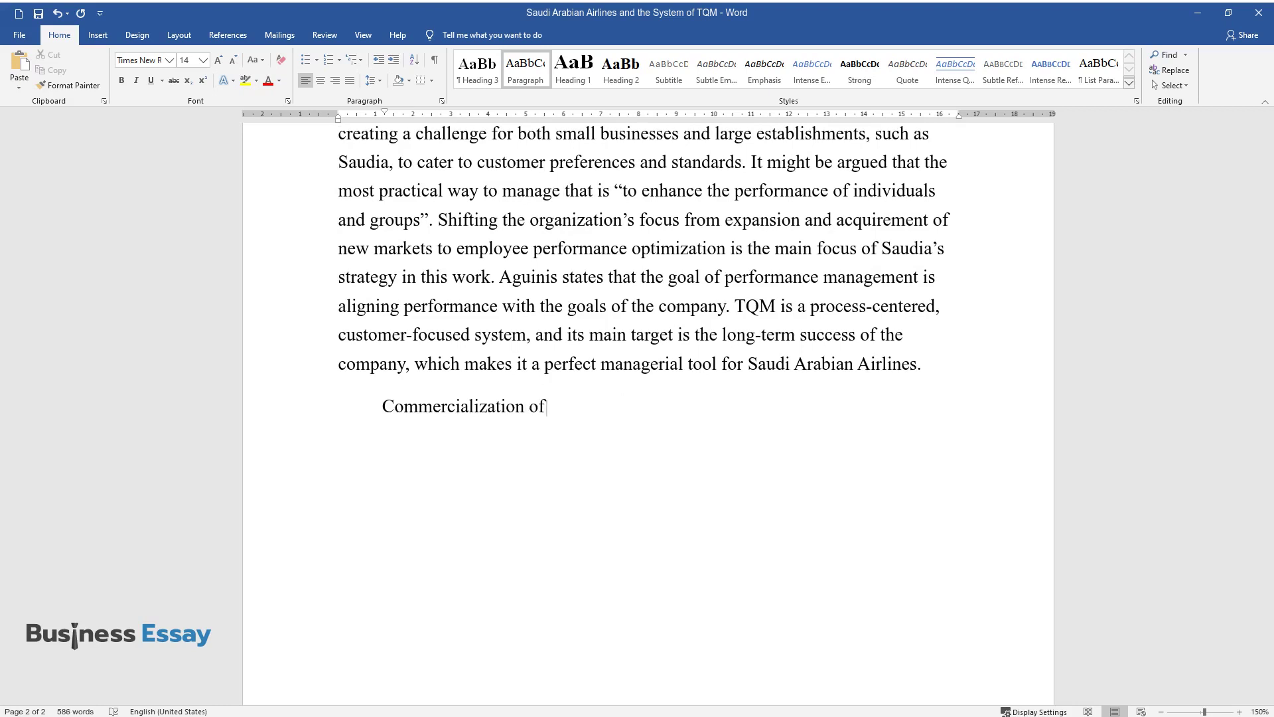
text( airlines, which results in the gr)
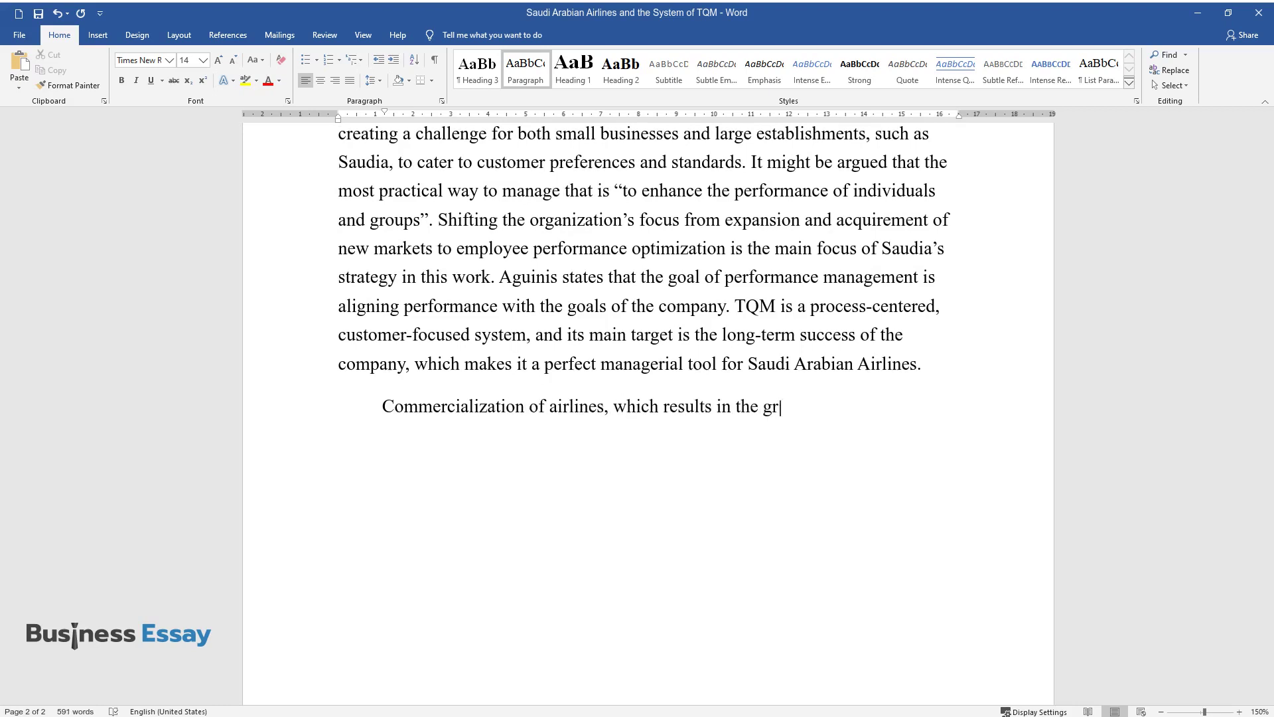
text(owing competition in the a)
text(viation i)
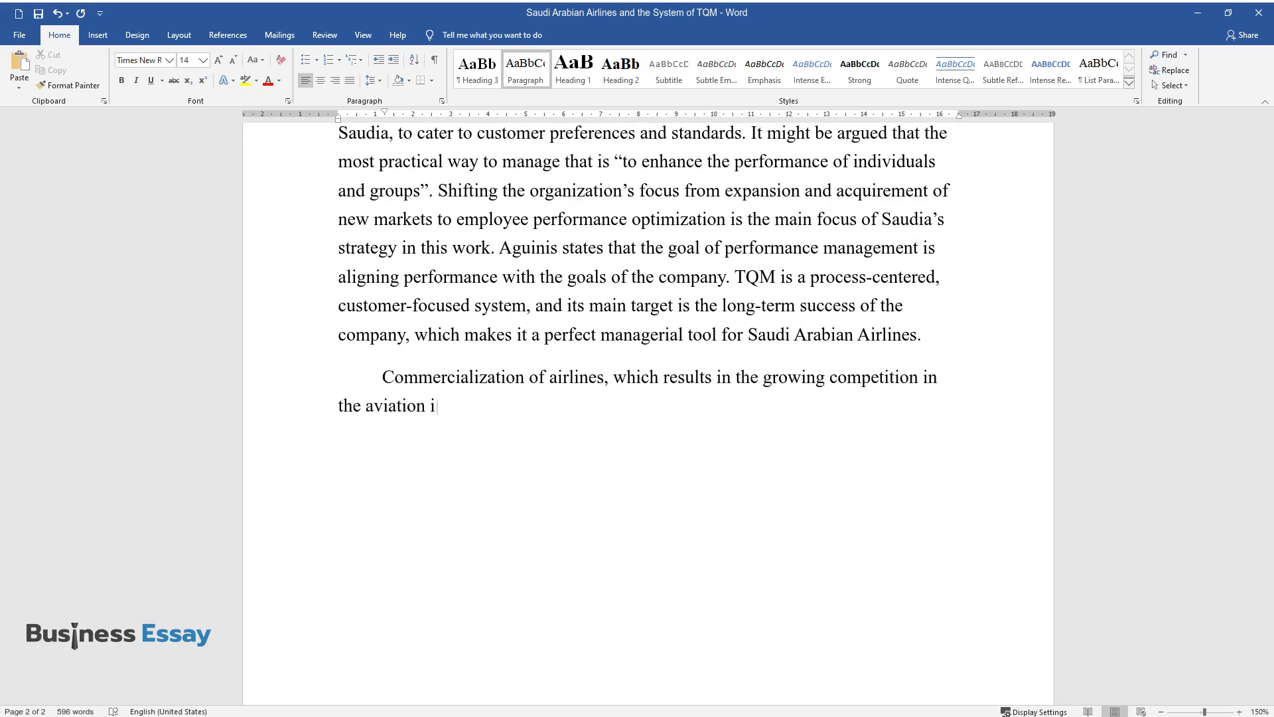
text(ndustry, urges Saudia to adopt ne)
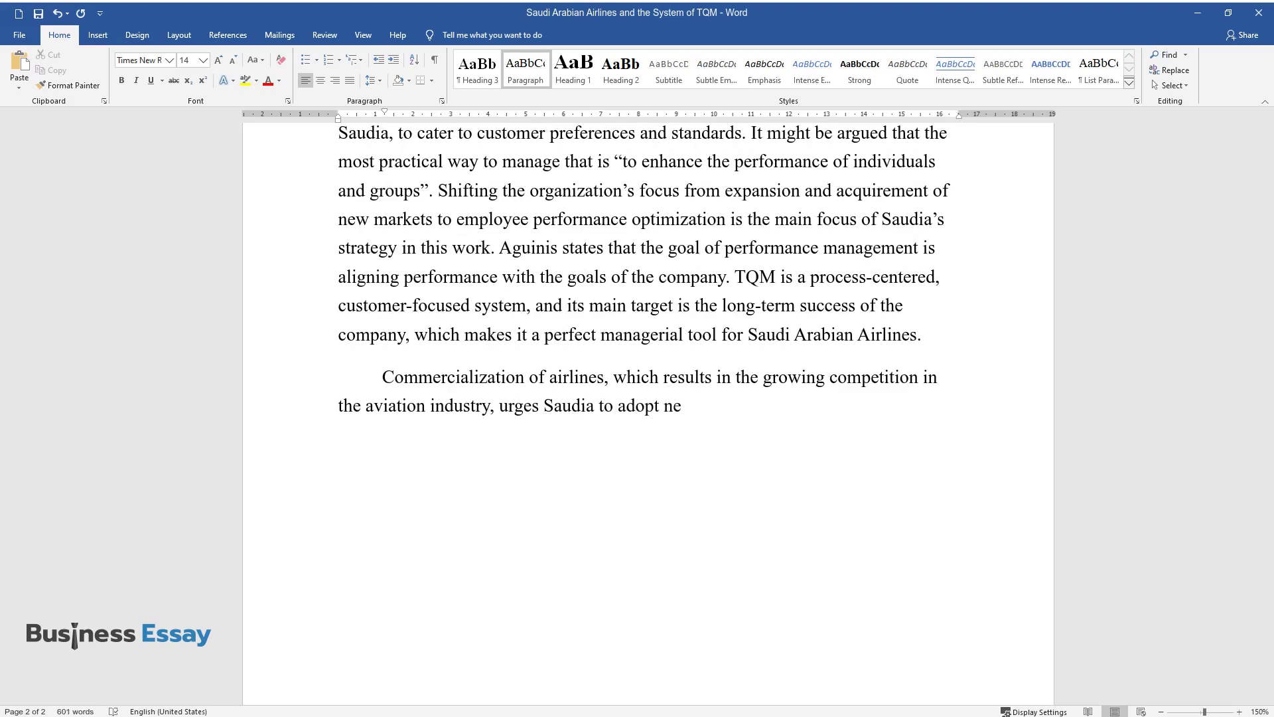
text(w innovative approaches to the company's operation sy)
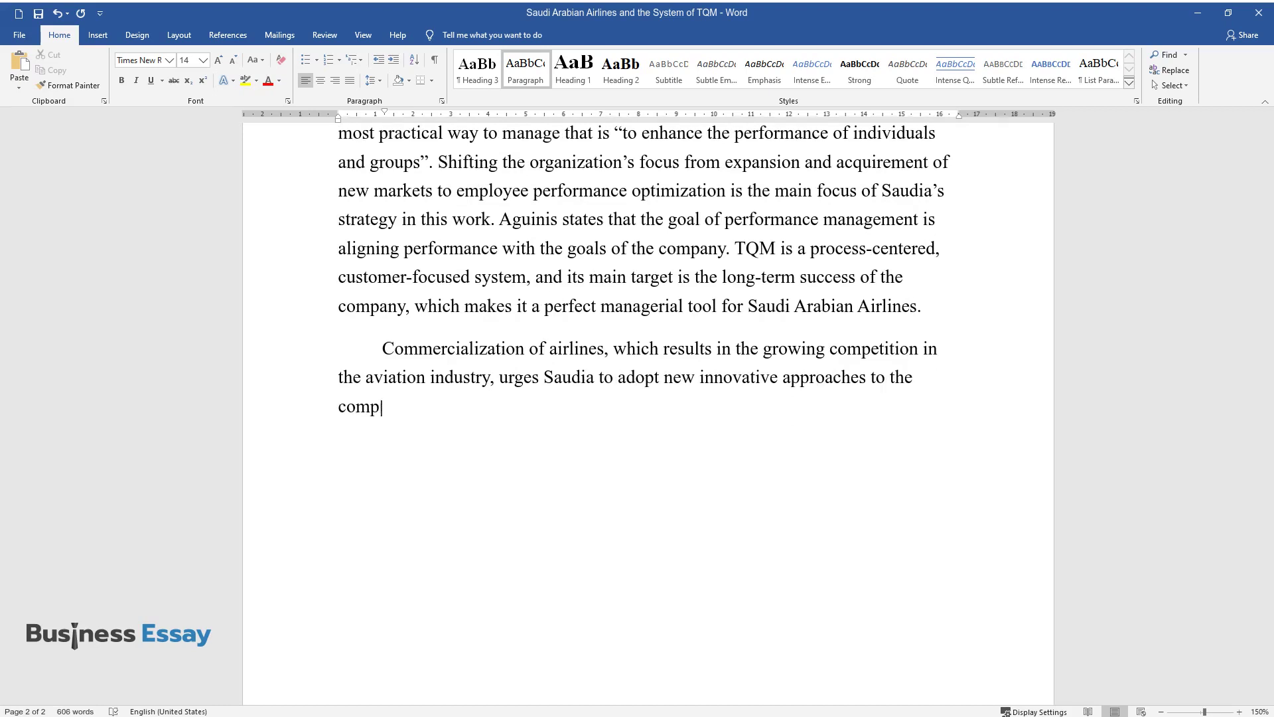
text(stem. One of the )
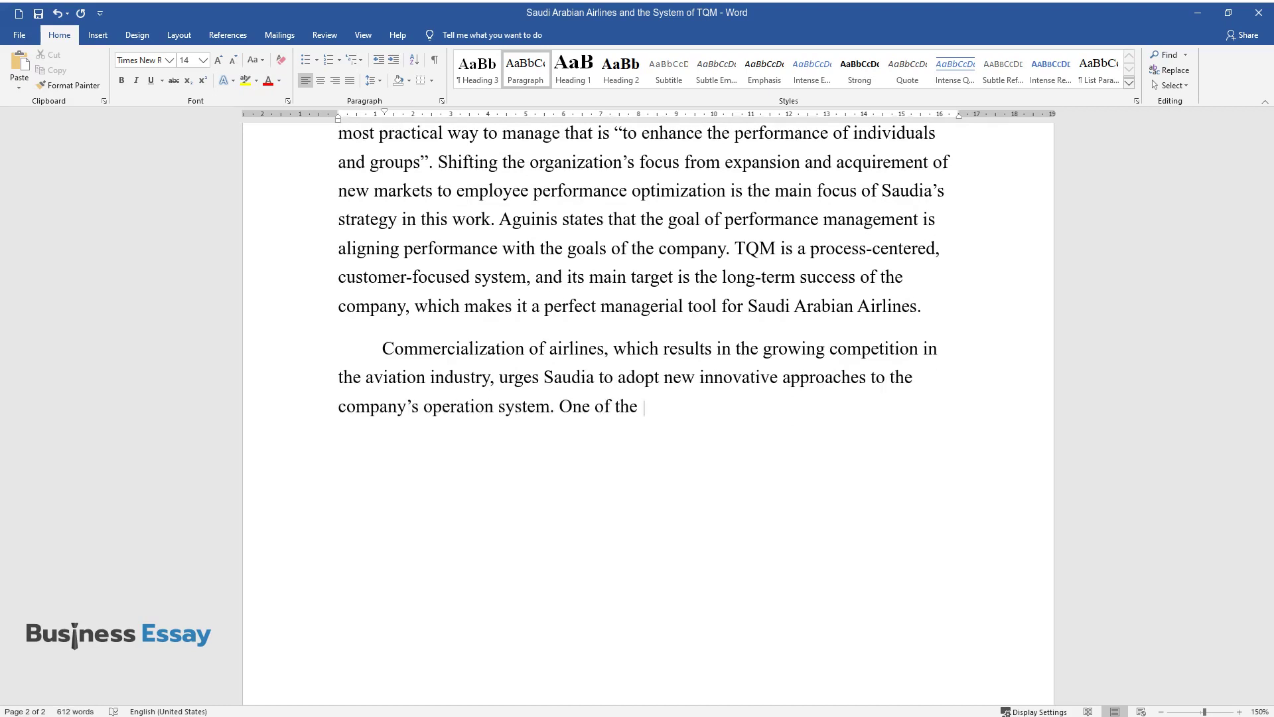
text(main issues the airline faces is th)
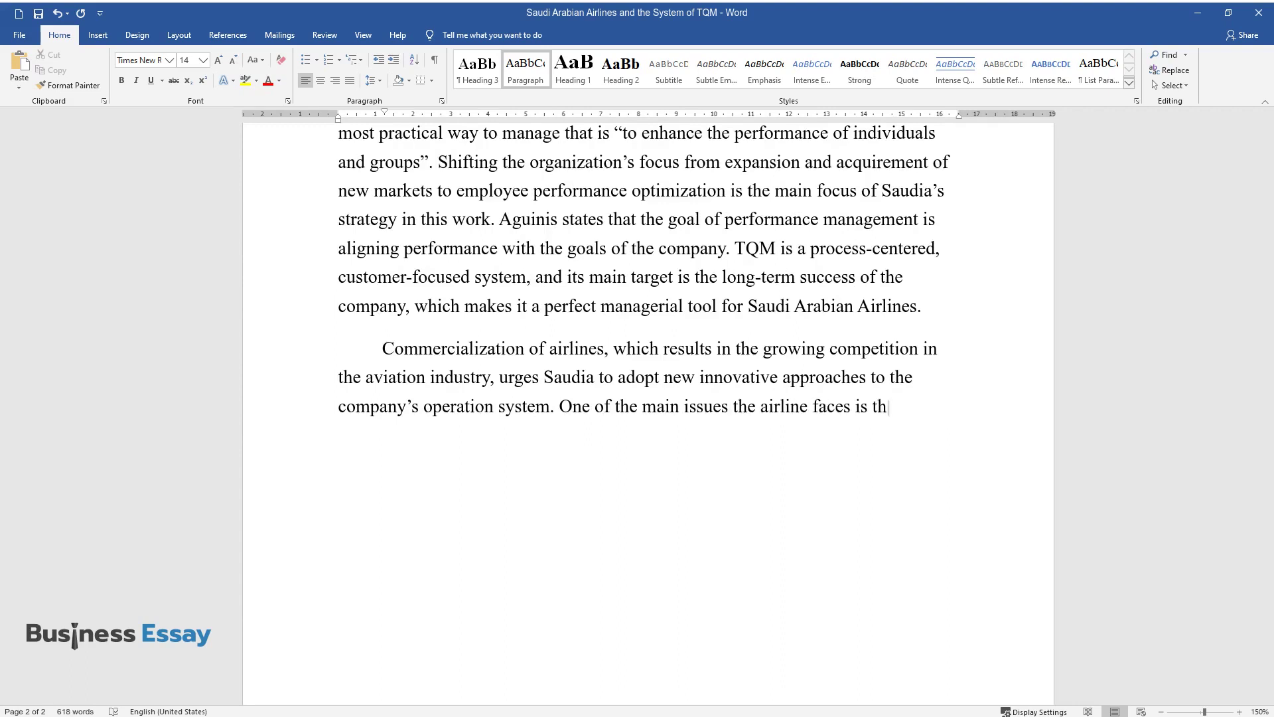
text(e lack of direct flights.)
key(Return)
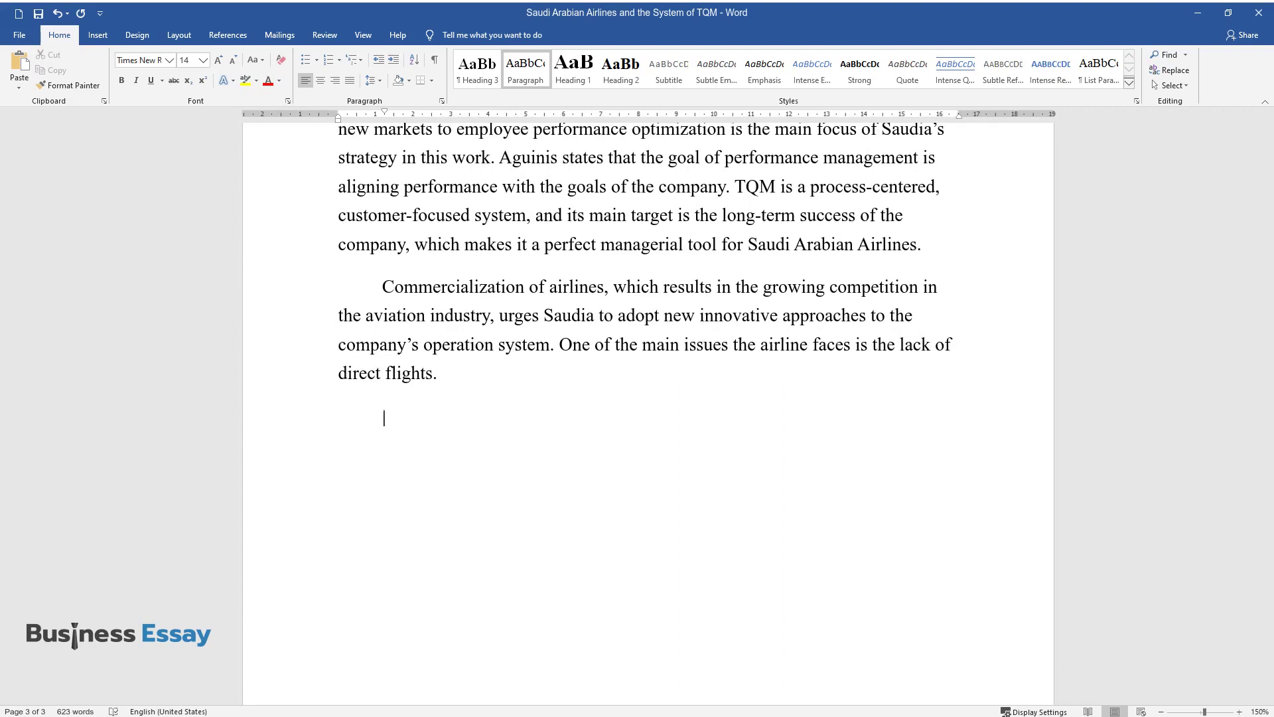
Step: Write the paragraph beginning 'The problem is not discussed enough among the company's executives…'
text(The problem is not disc)
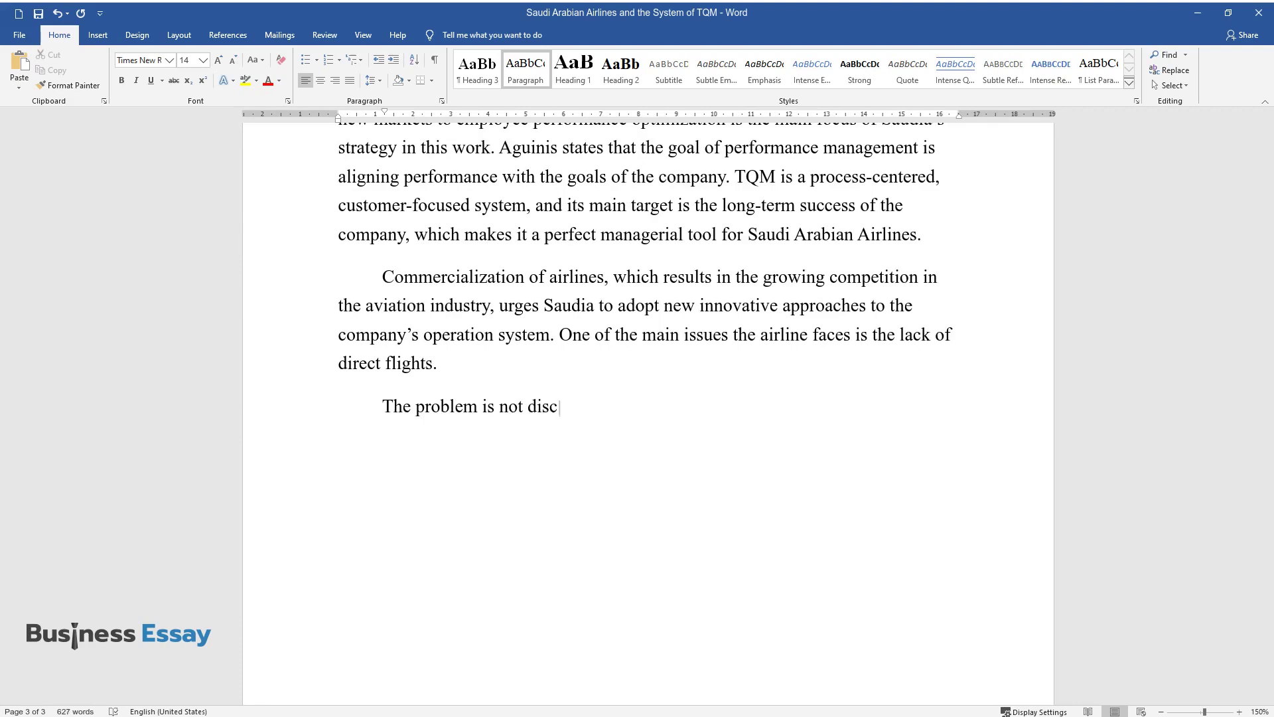
text(ussed enough among the company's executives because)
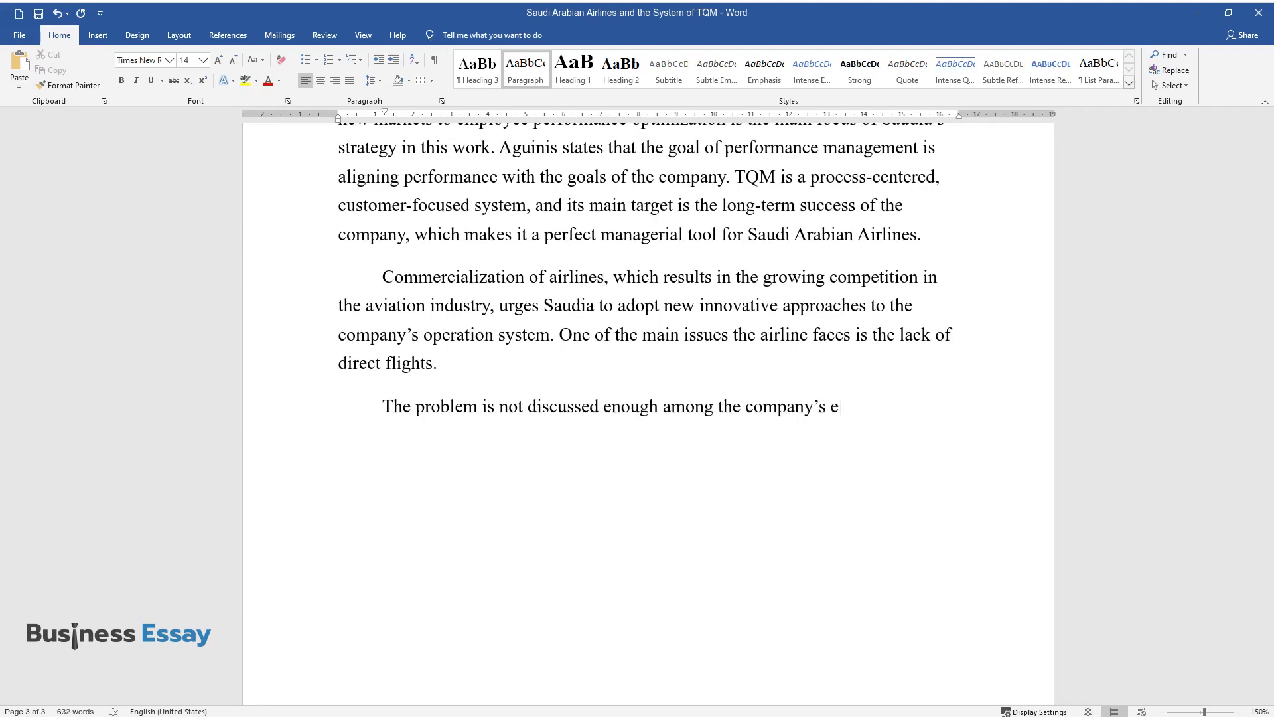
text( of the absence o)
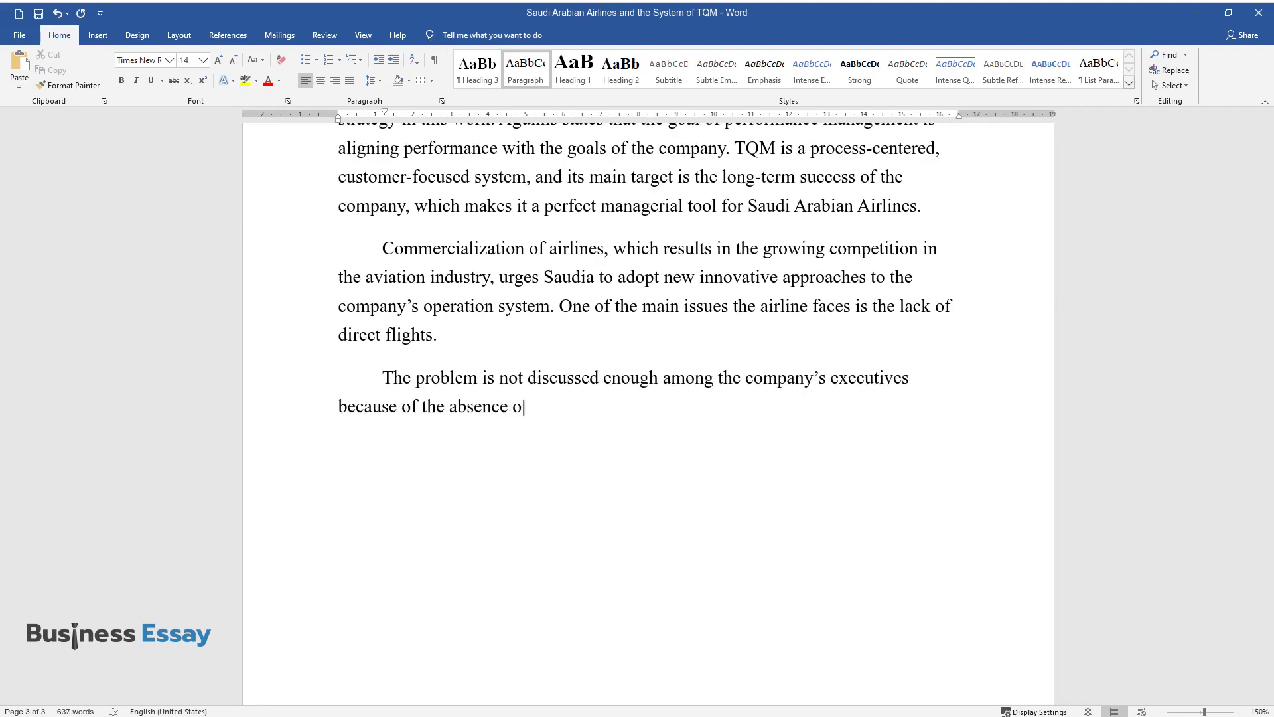
text(f any form of customer response. Mo)
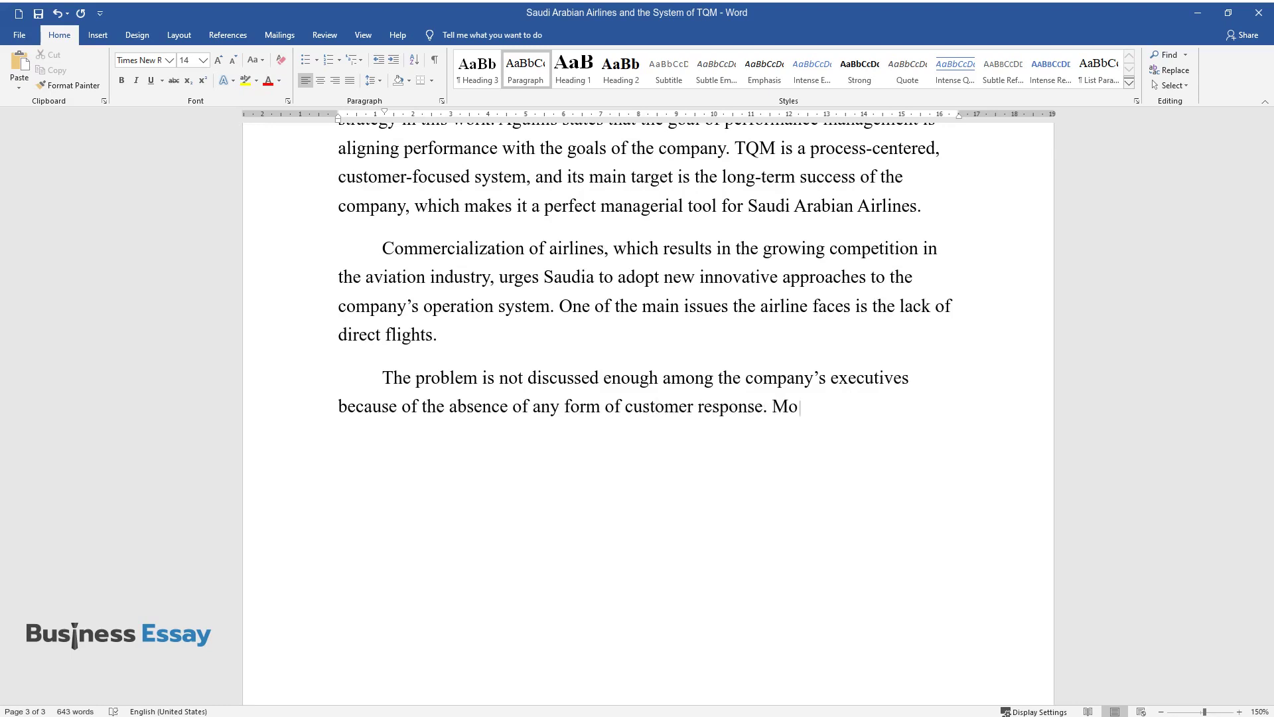
text(reover, the current burea)
text(ucratic m)
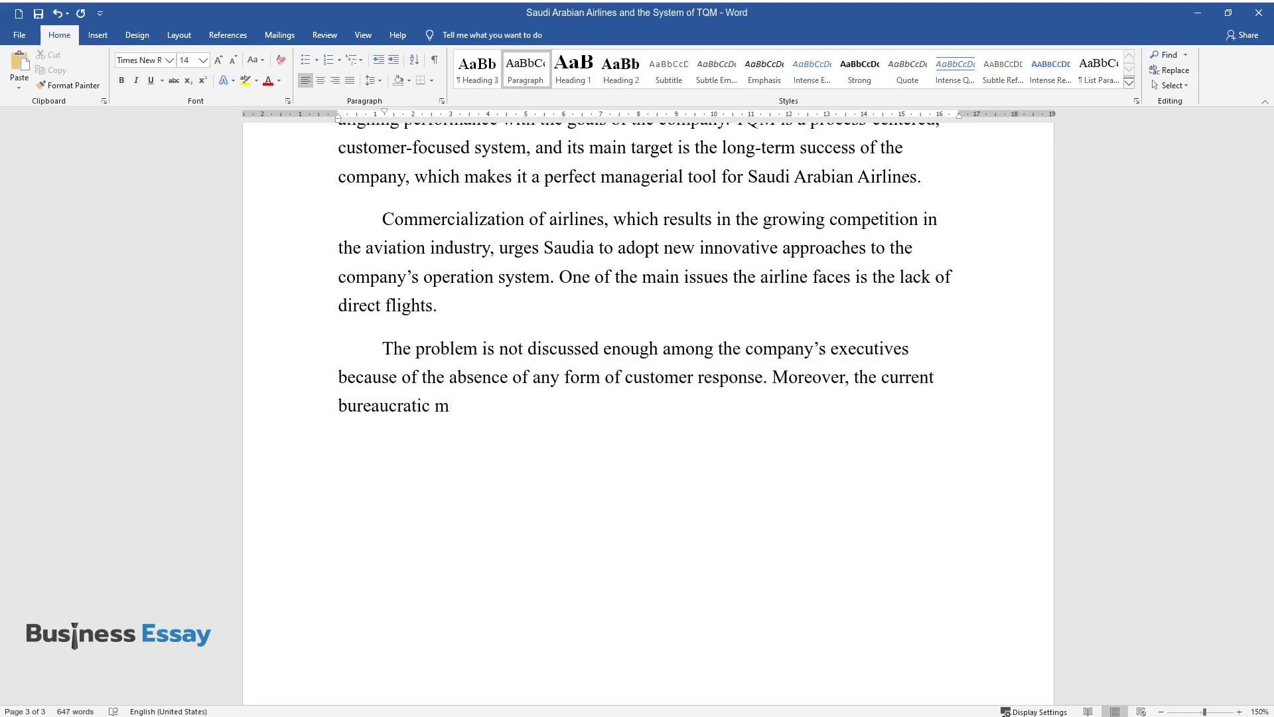
text(anagement system and ineffective in)
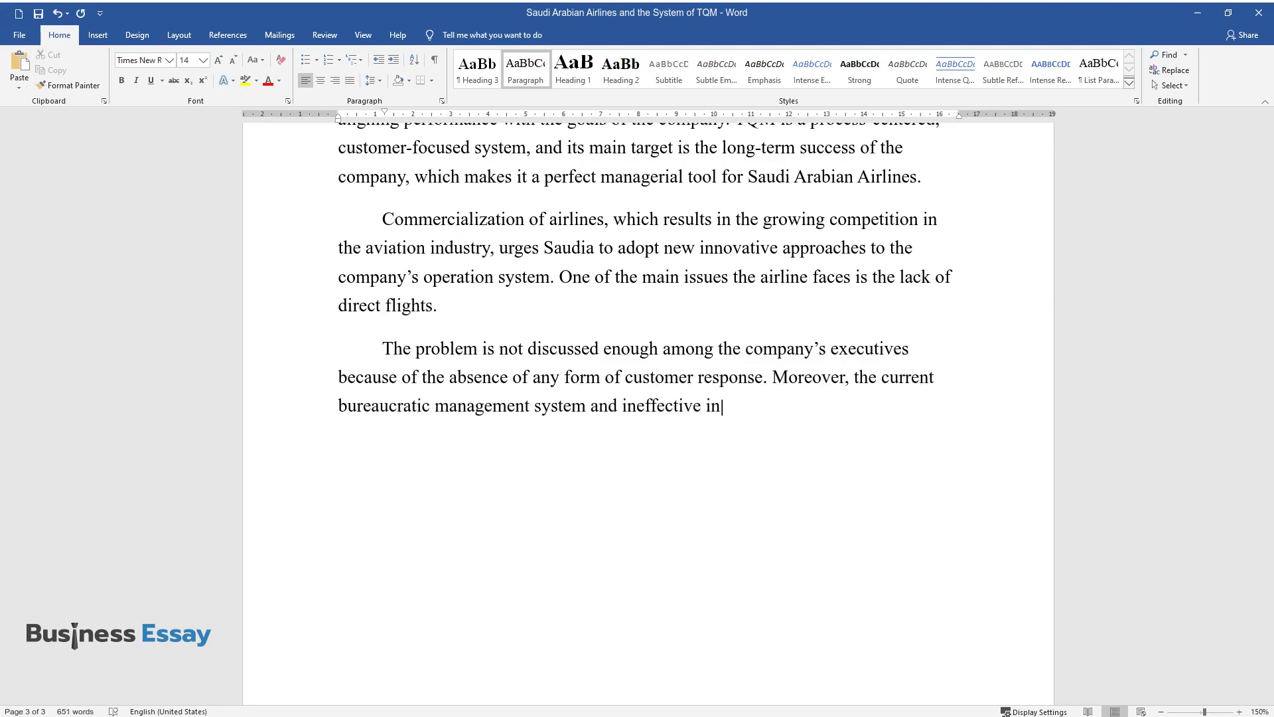
text(ner corporate communications make )
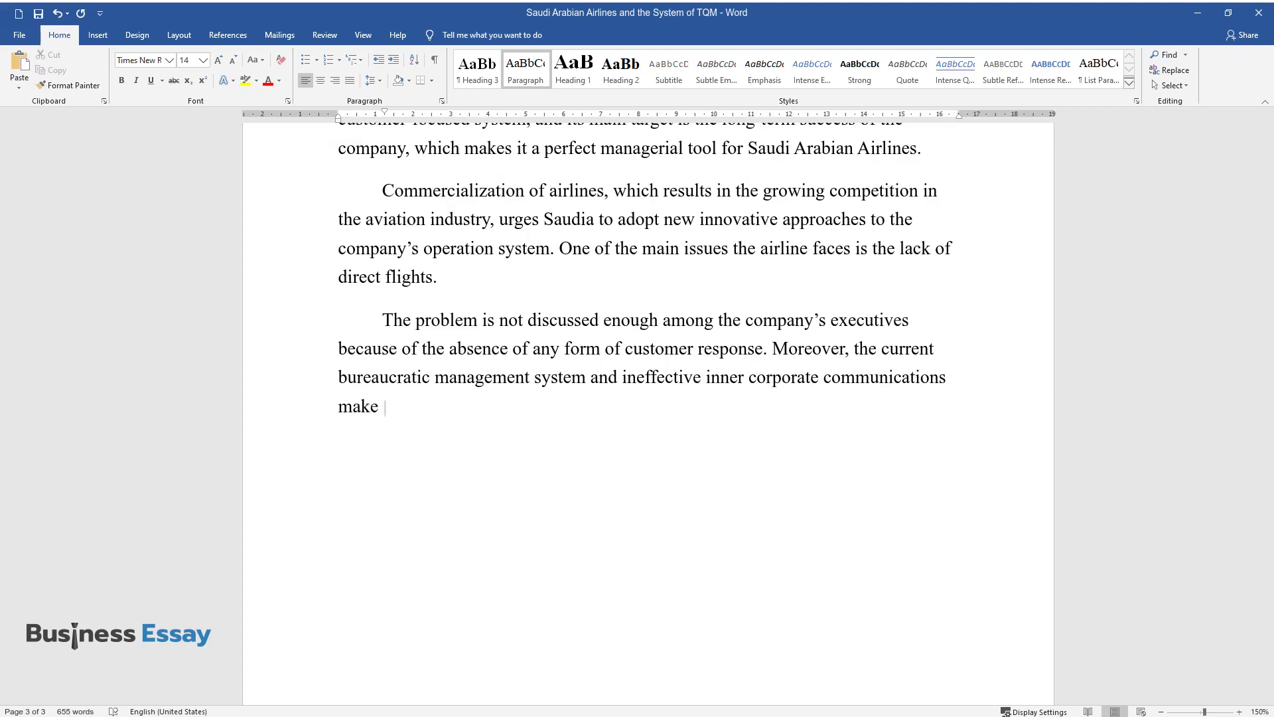
text(it impossible for Saudia to impleme)
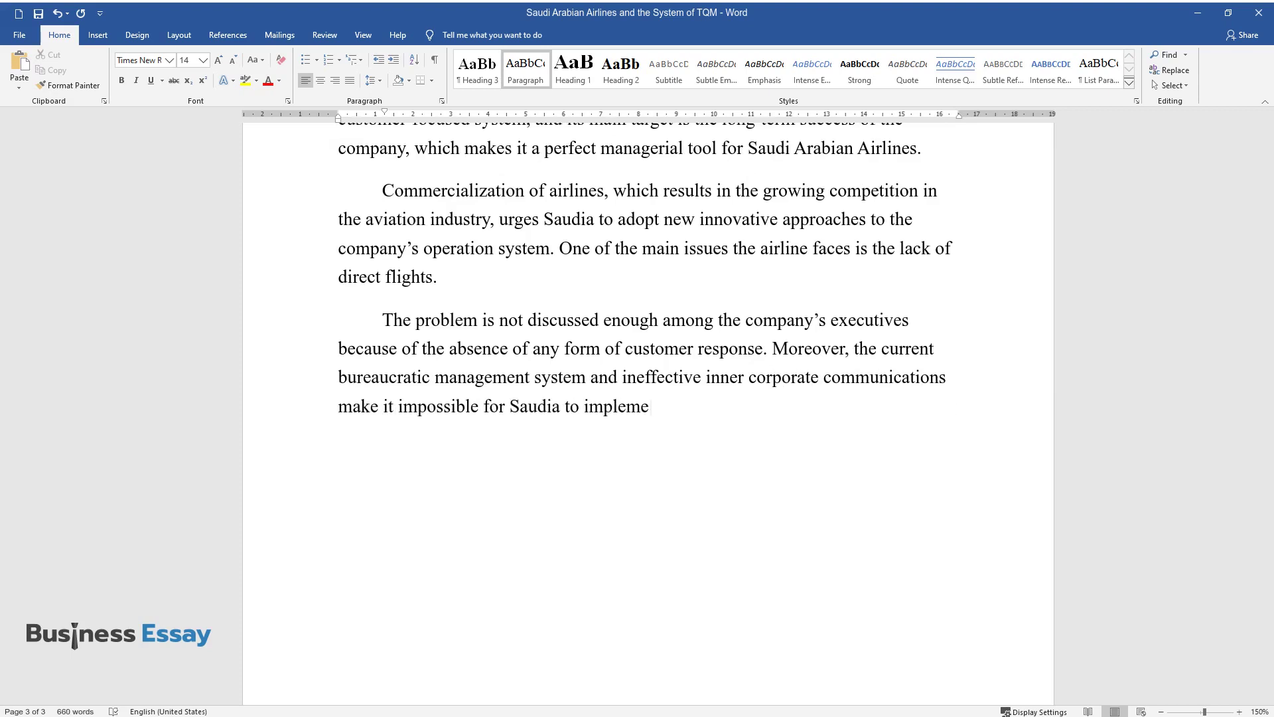
text(nt any changes or organizational i)
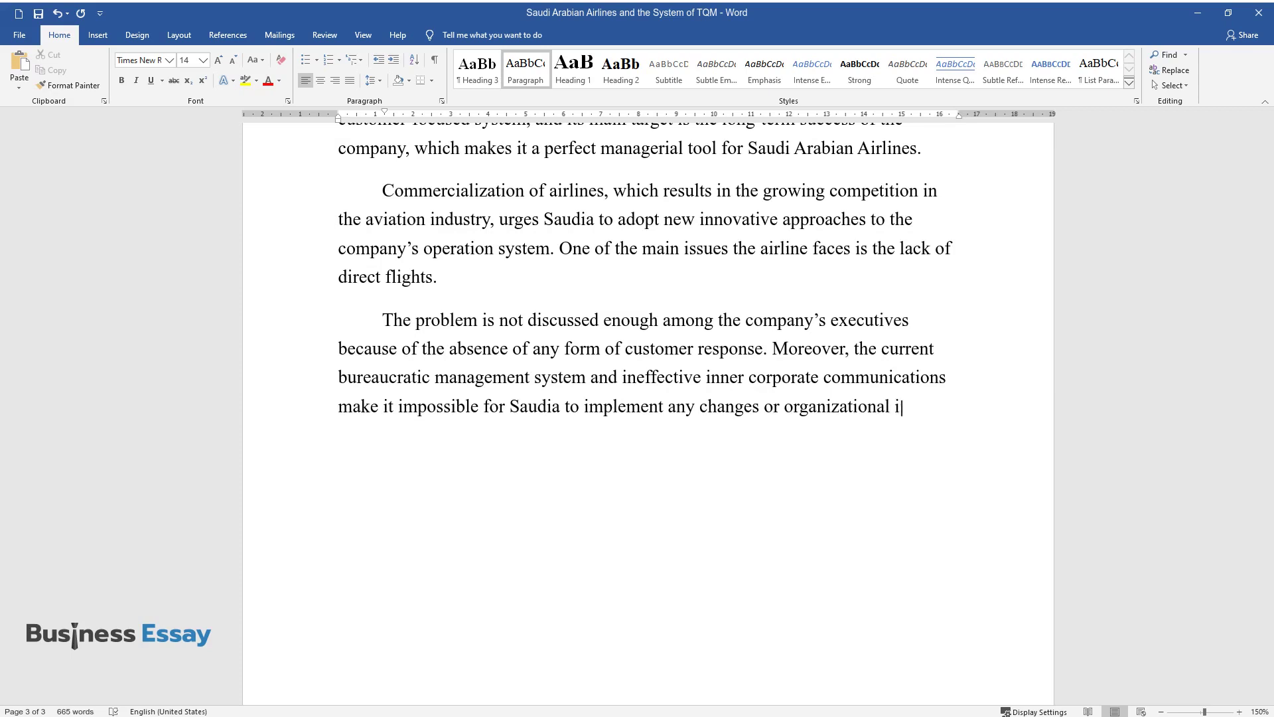
text(nnovations. A recent study suggests)
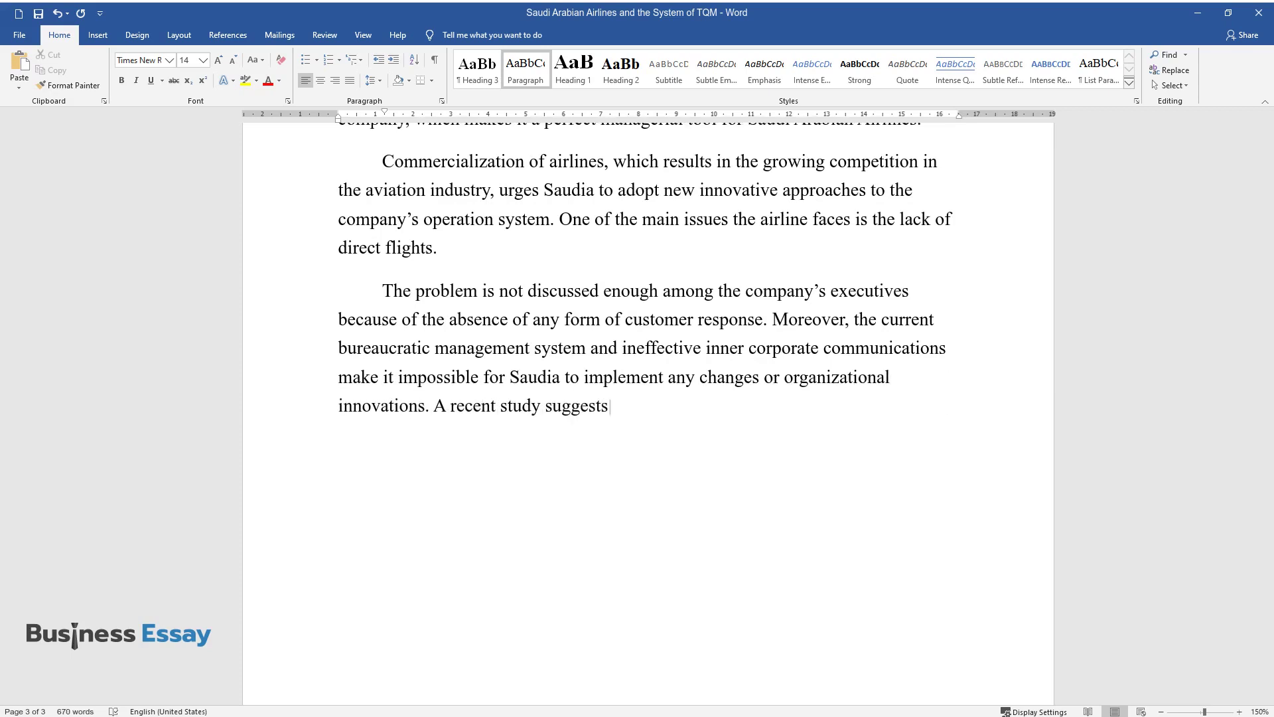
text( that Total Quality Management “ha)
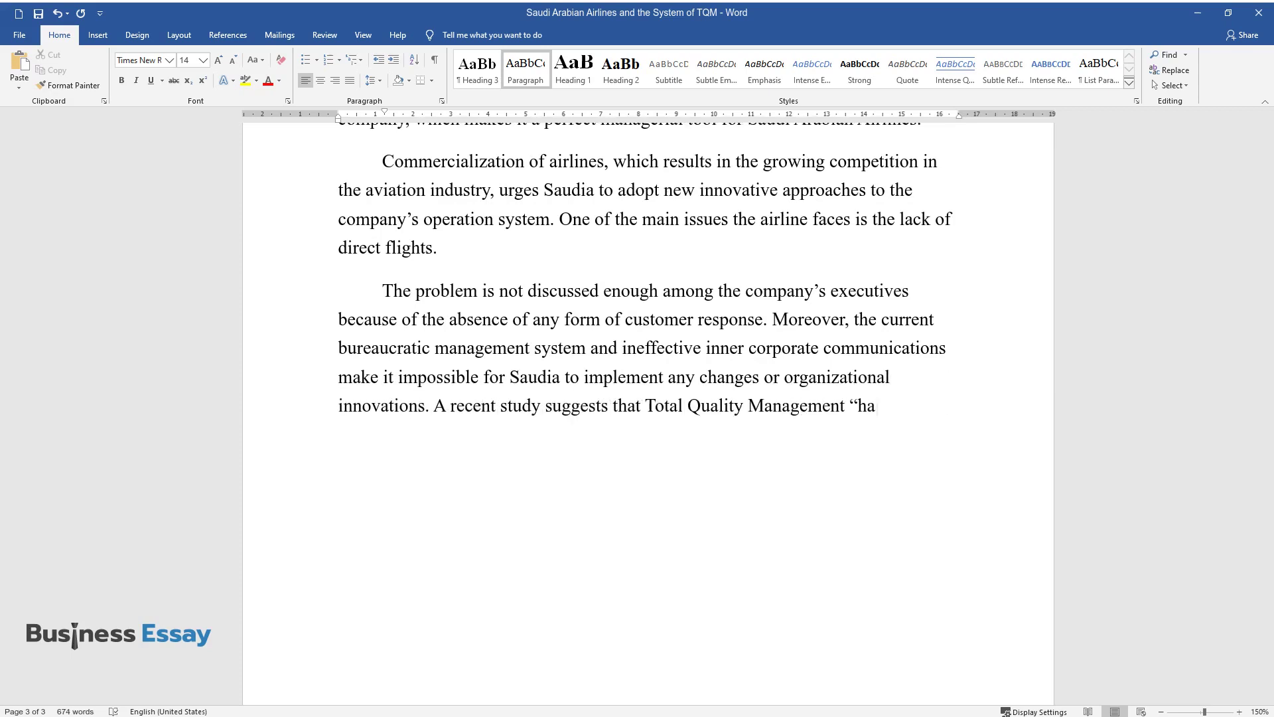
text(s a positive and significant impact)
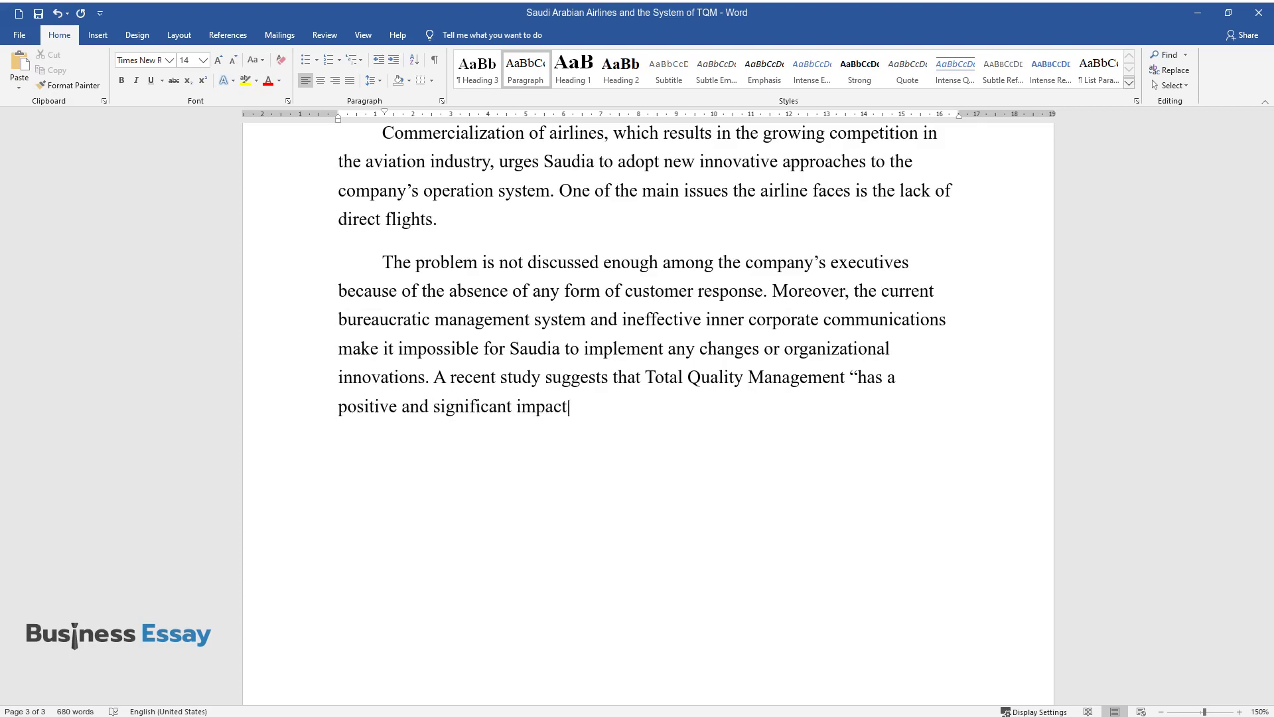
text( on organization performance in t)
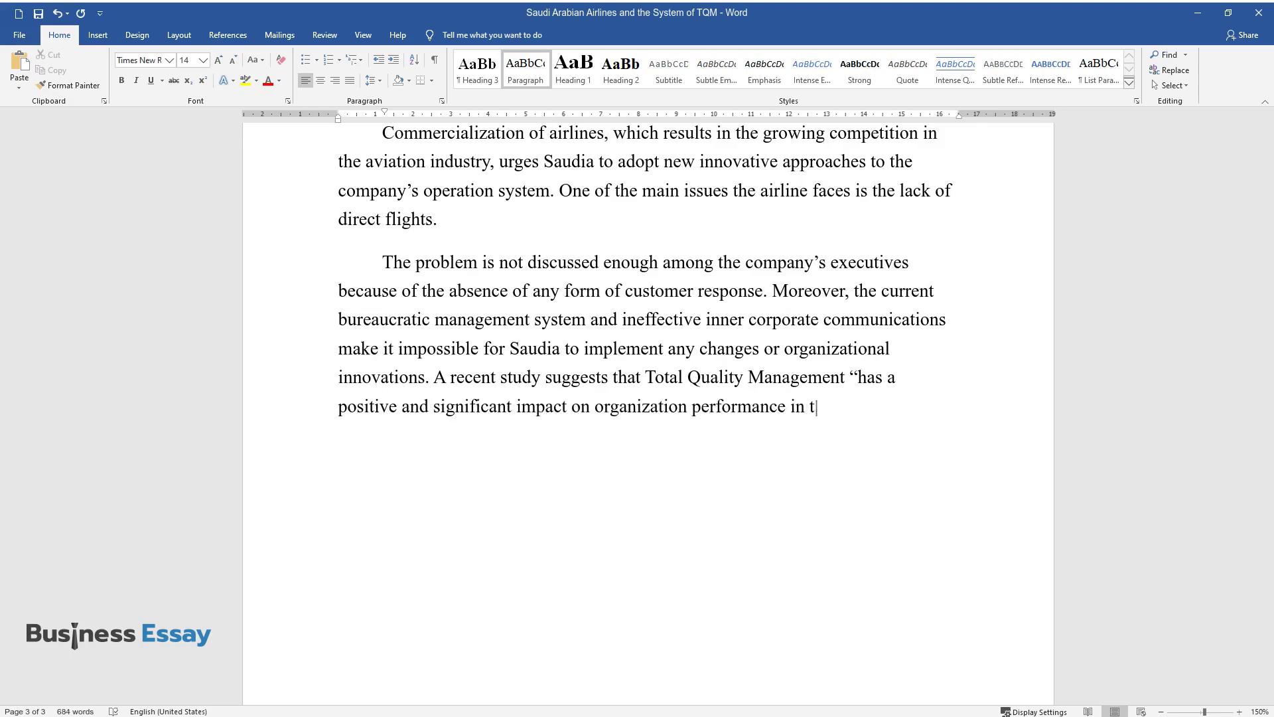
text(he service sector”. So, it is clear )
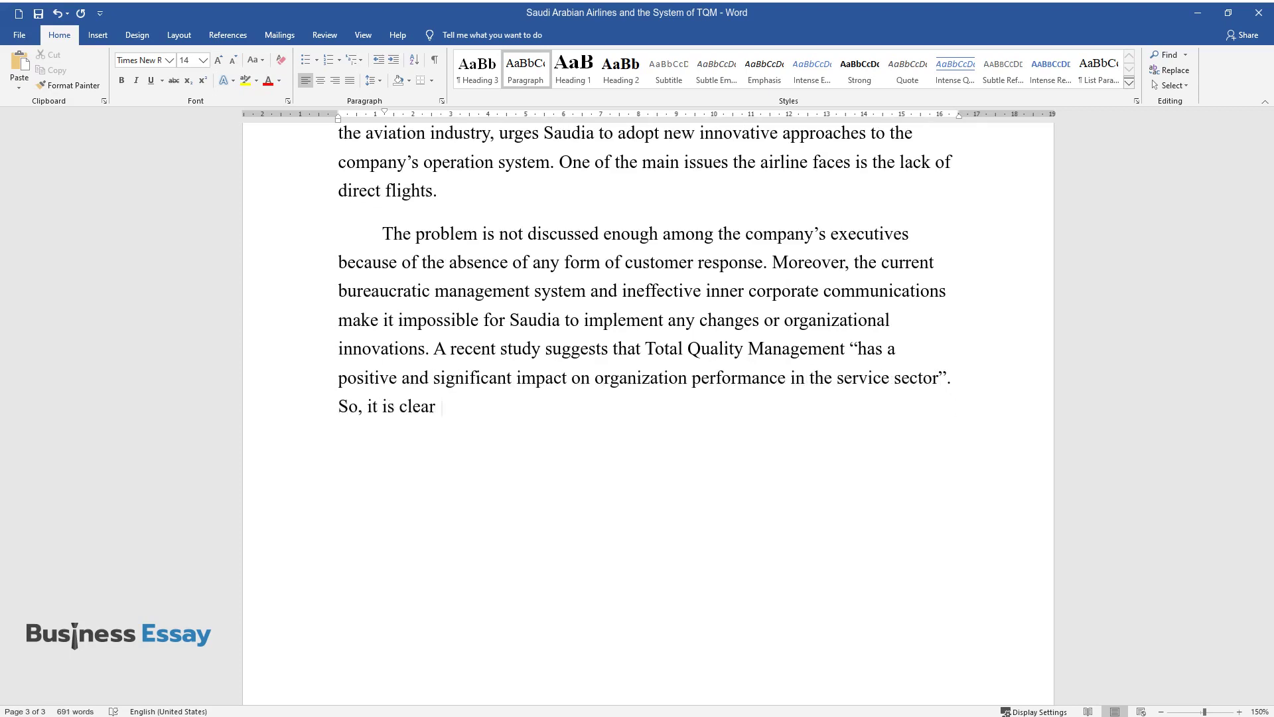
text(that an integrated system of Total)
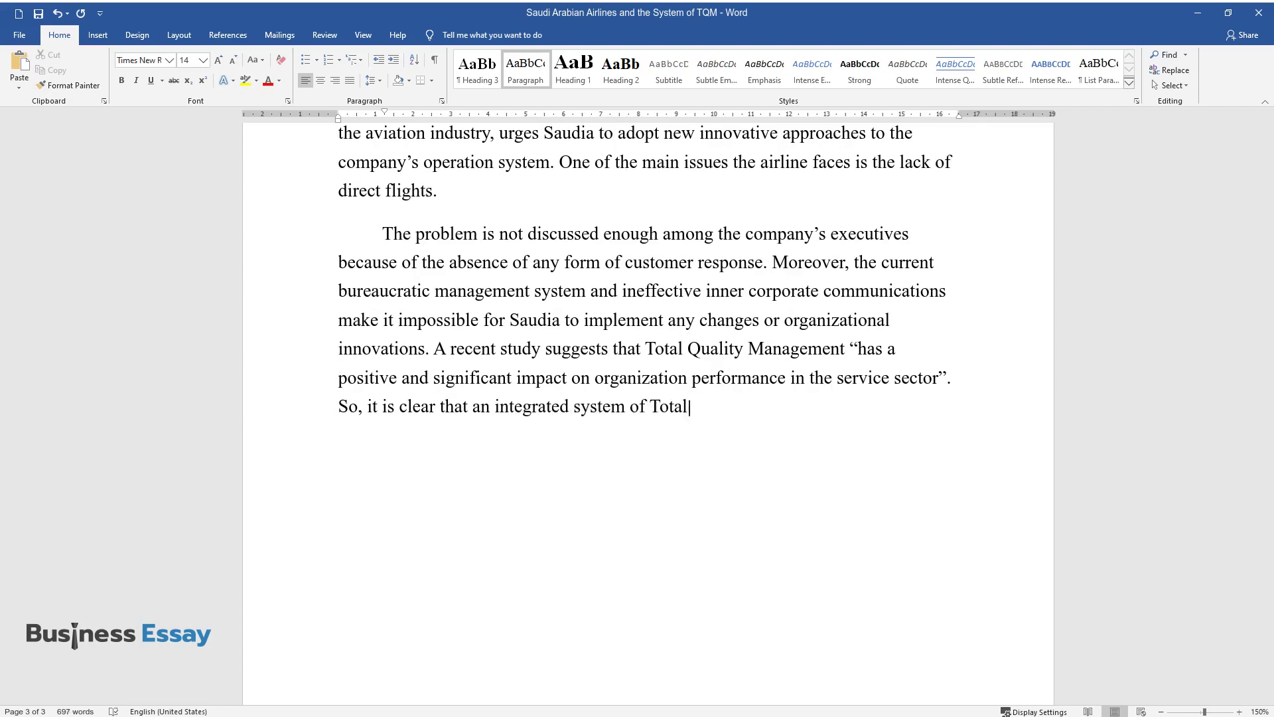
text( Quality Management can help by ta)
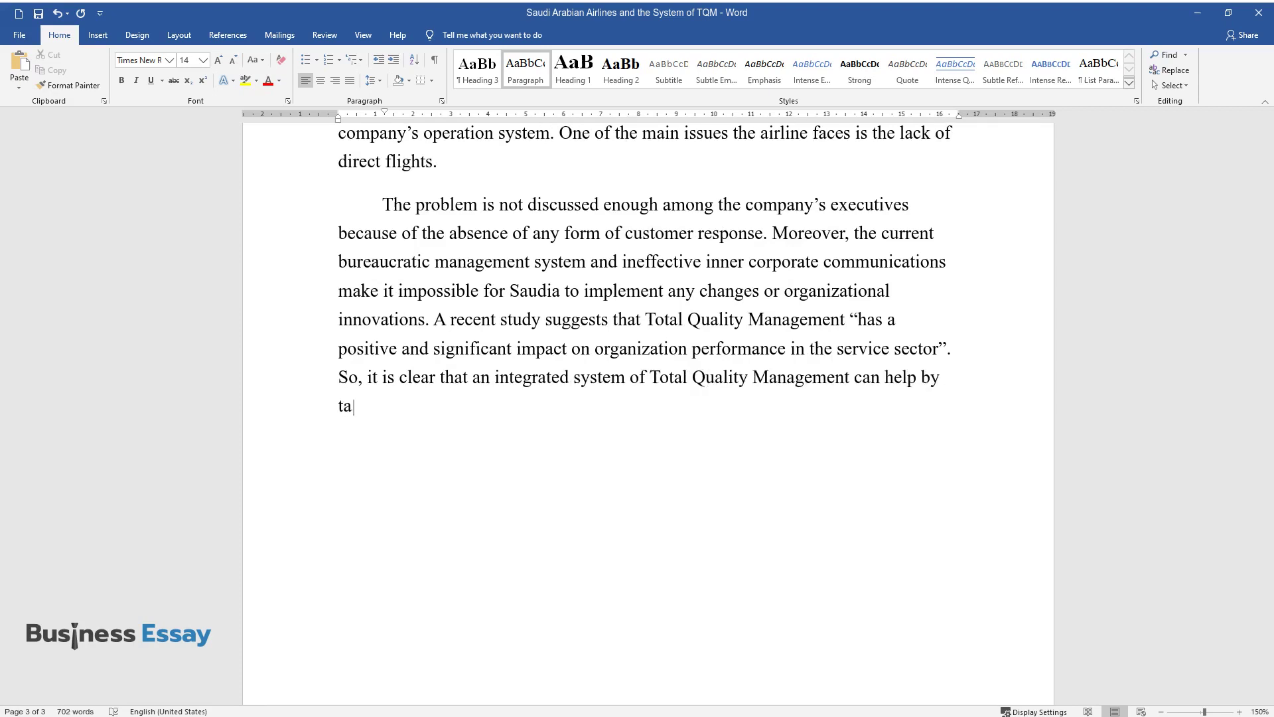
text(king a long-term, consumer-oriented)
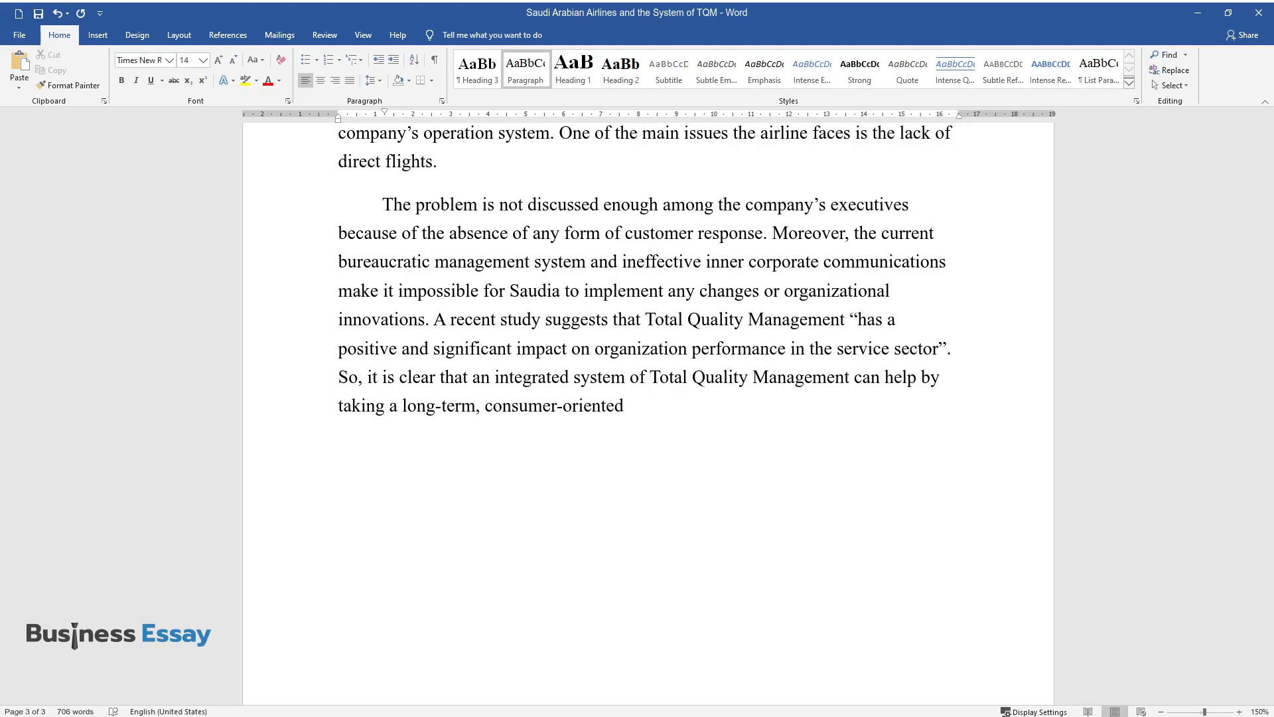
text( approach.)
Step: Add the 'How TQM Can Enhance the Organization's Performance' heading and its competitive-advantage paragraph
key(Return)
text(How )
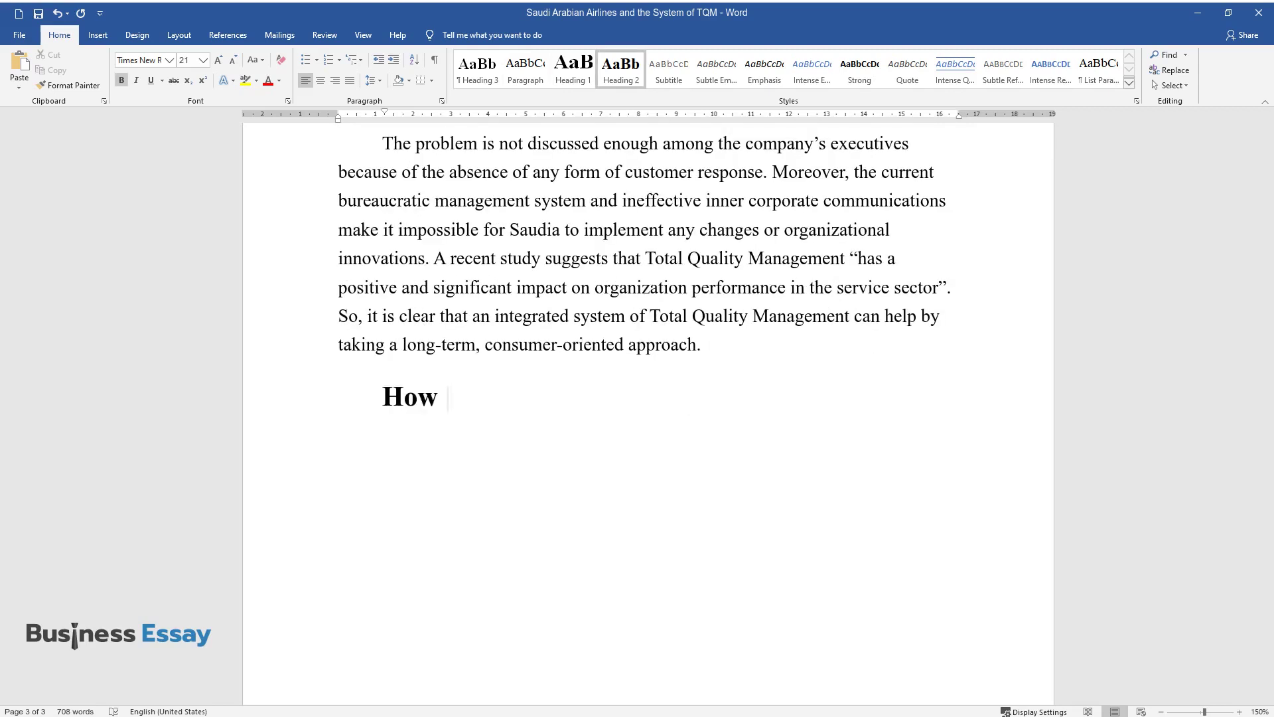
text(TQM Can Enhance the Organization's Performance)
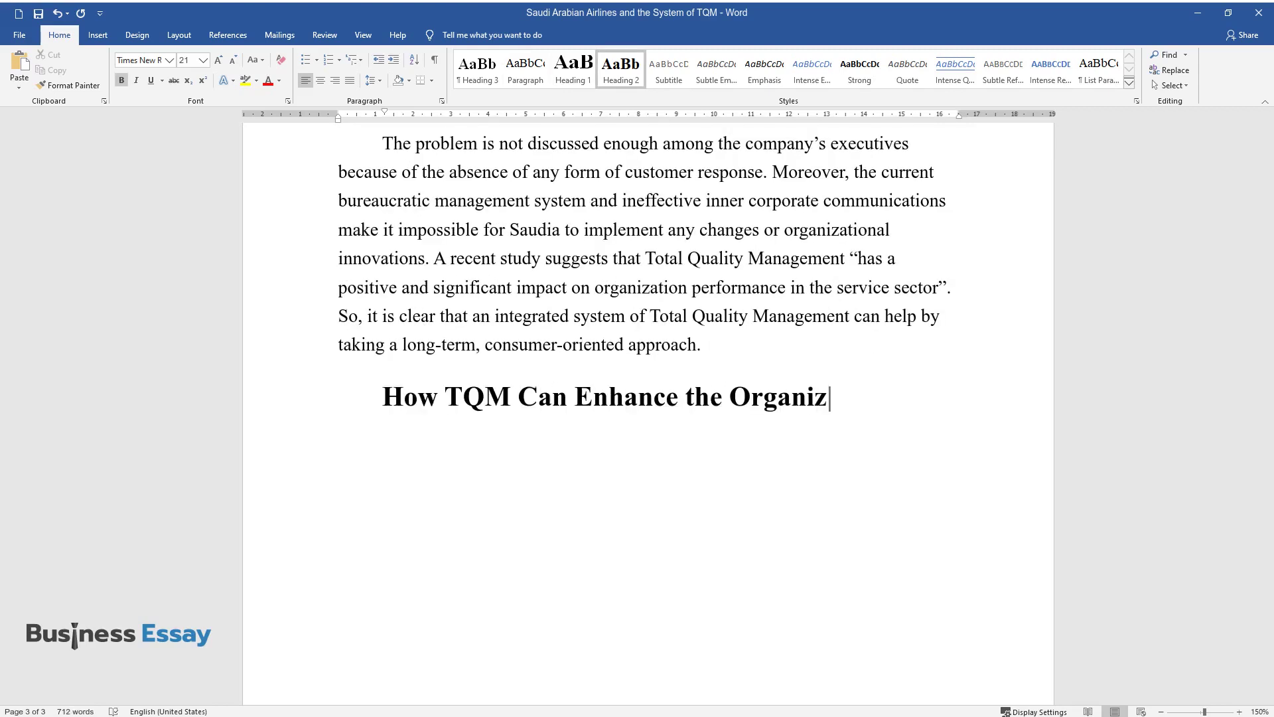
key(Return)
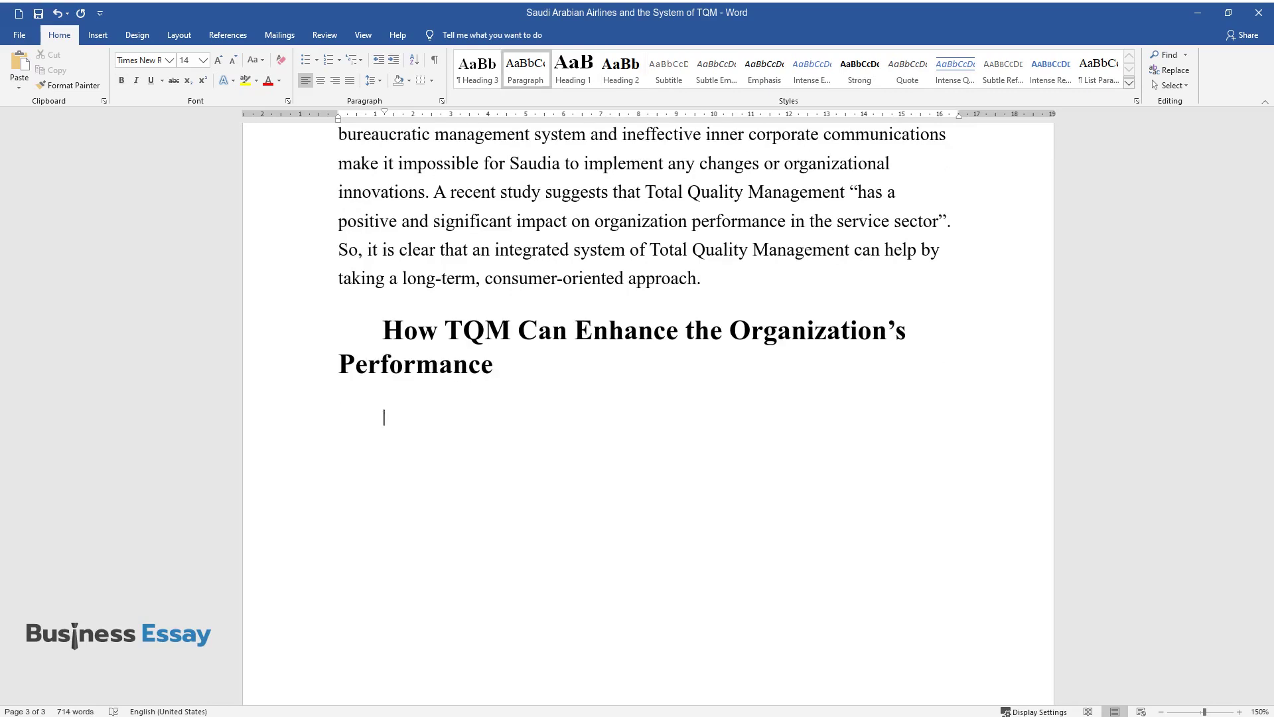
text(The adoption of TQM lea)
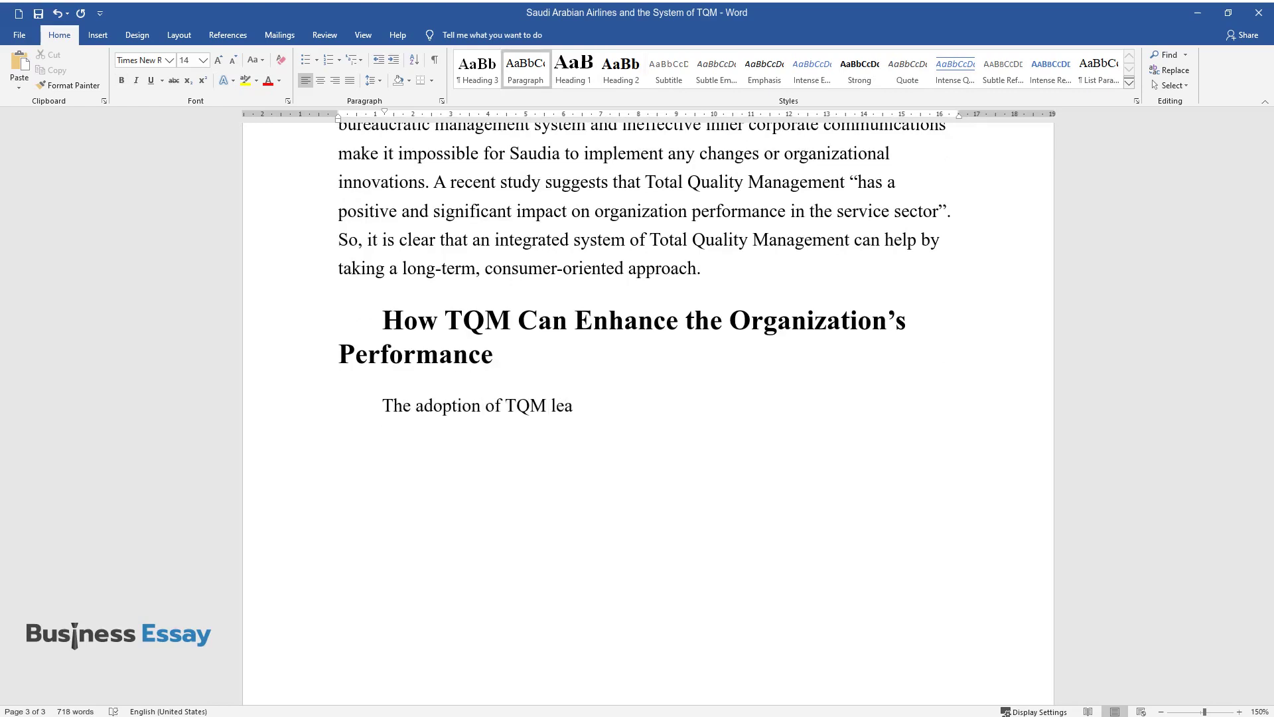
text(ds to Saudia's overall competitiv)
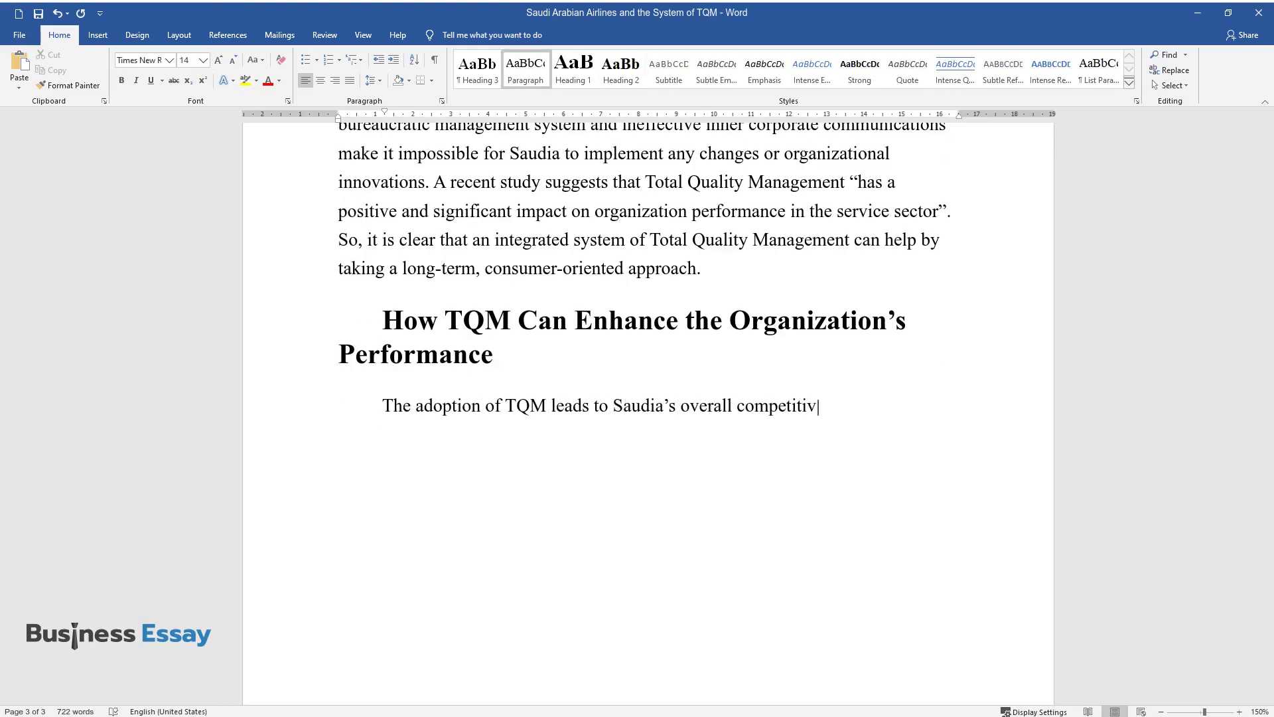
text(e advantage as it helps t)
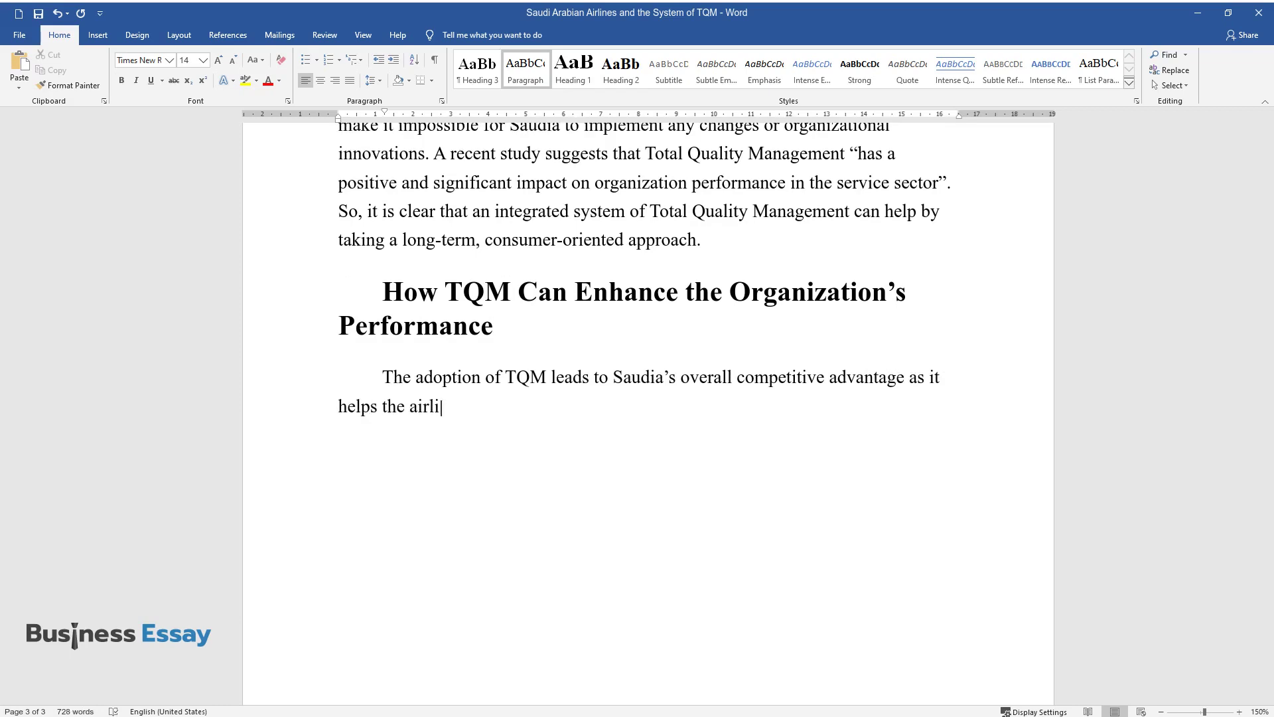
text(he airline to become more flexible and ada)
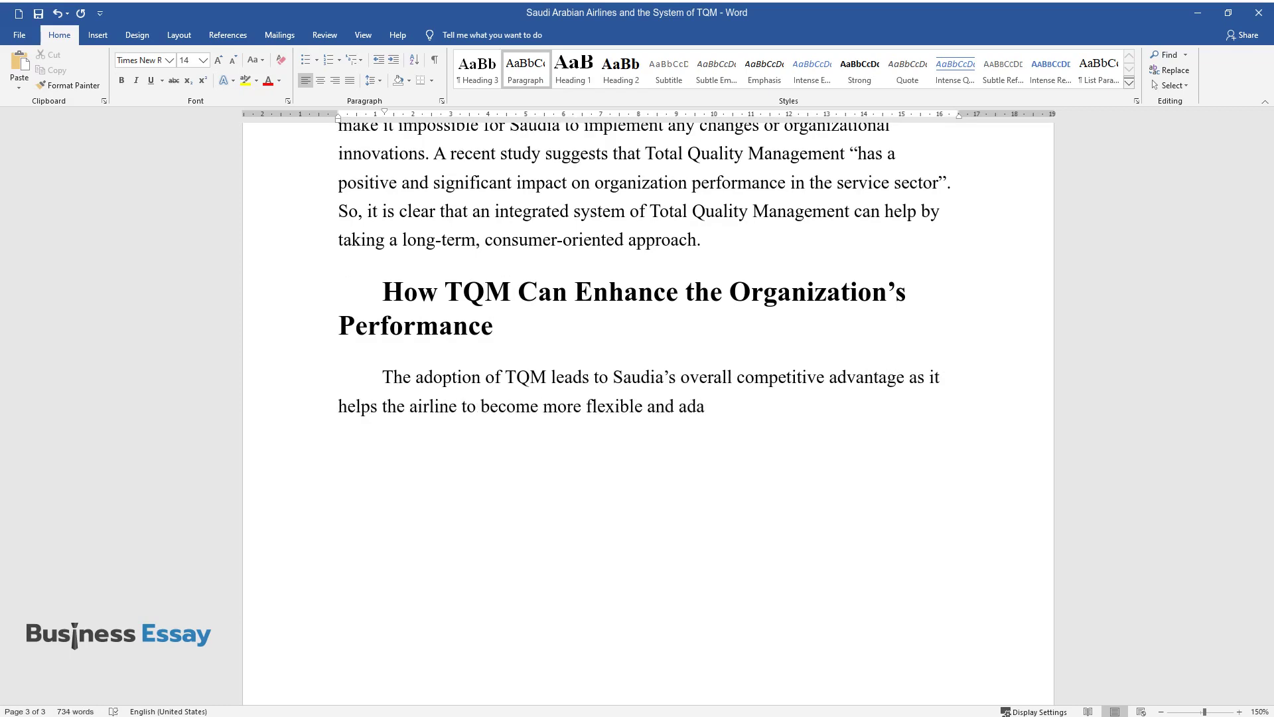
text(ptive to shifting markets and gov)
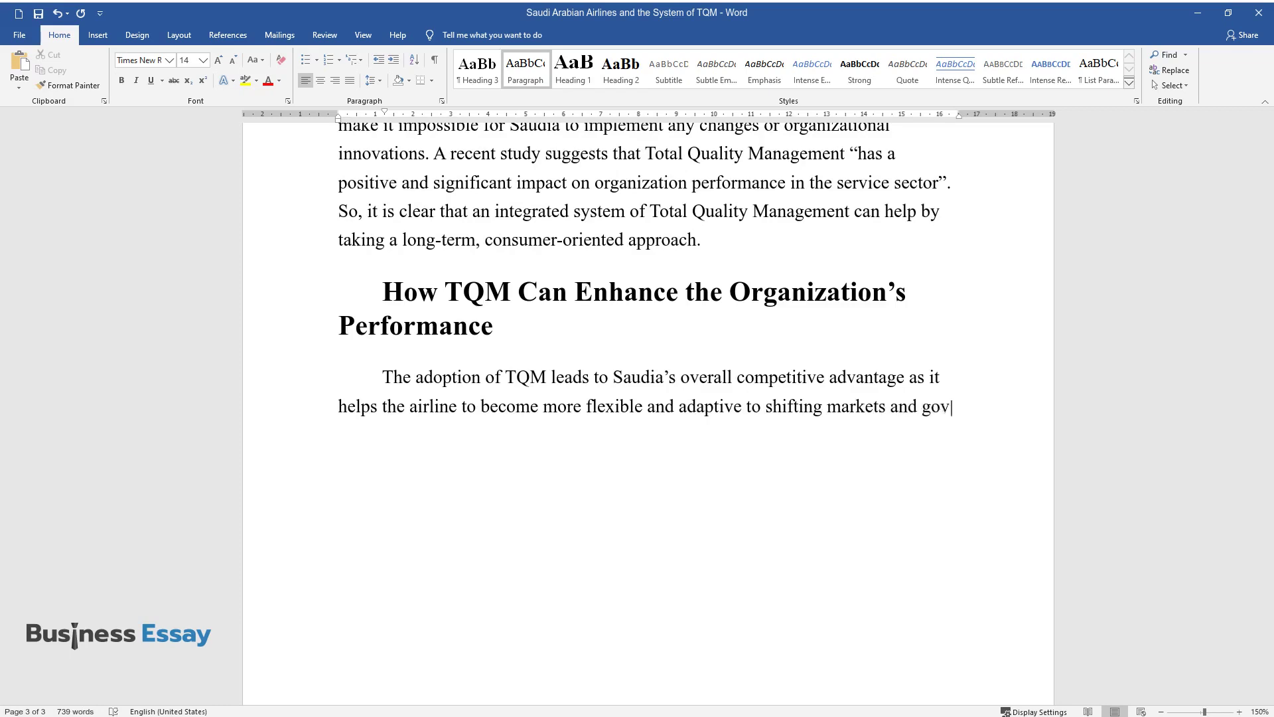
text(ernment regulations. Total Qualit)
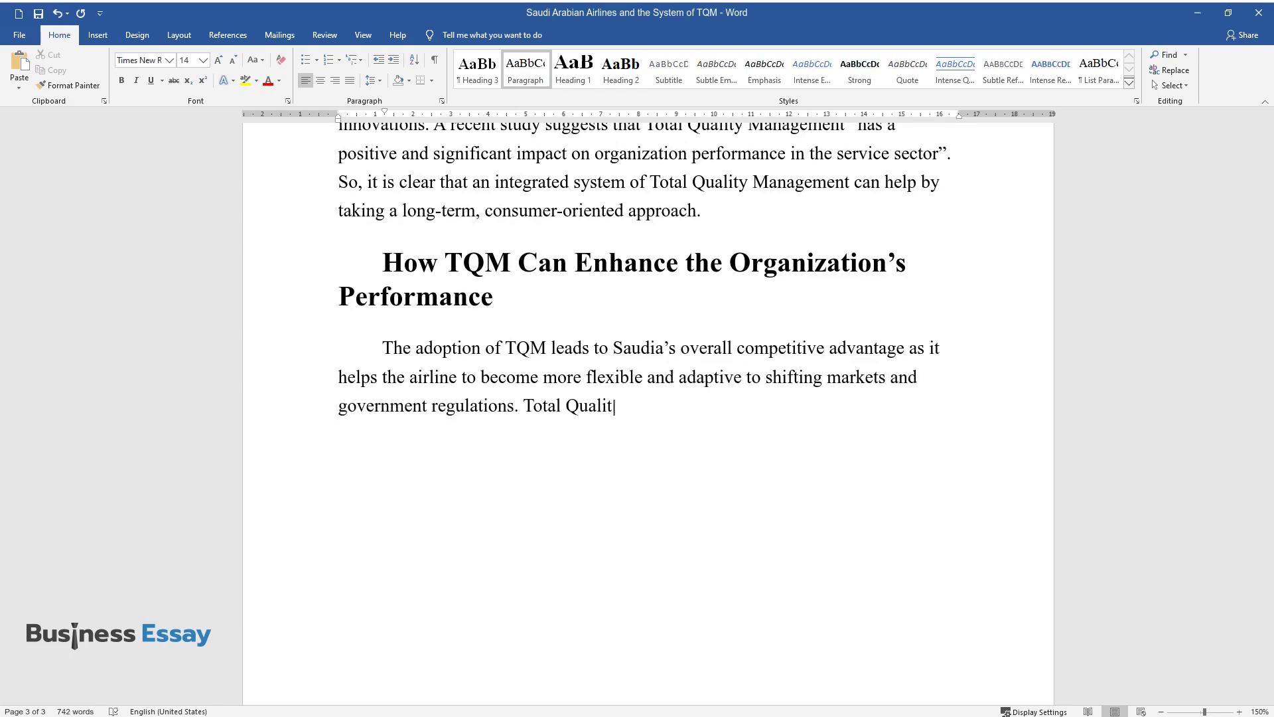
text(y Management implementation requir)
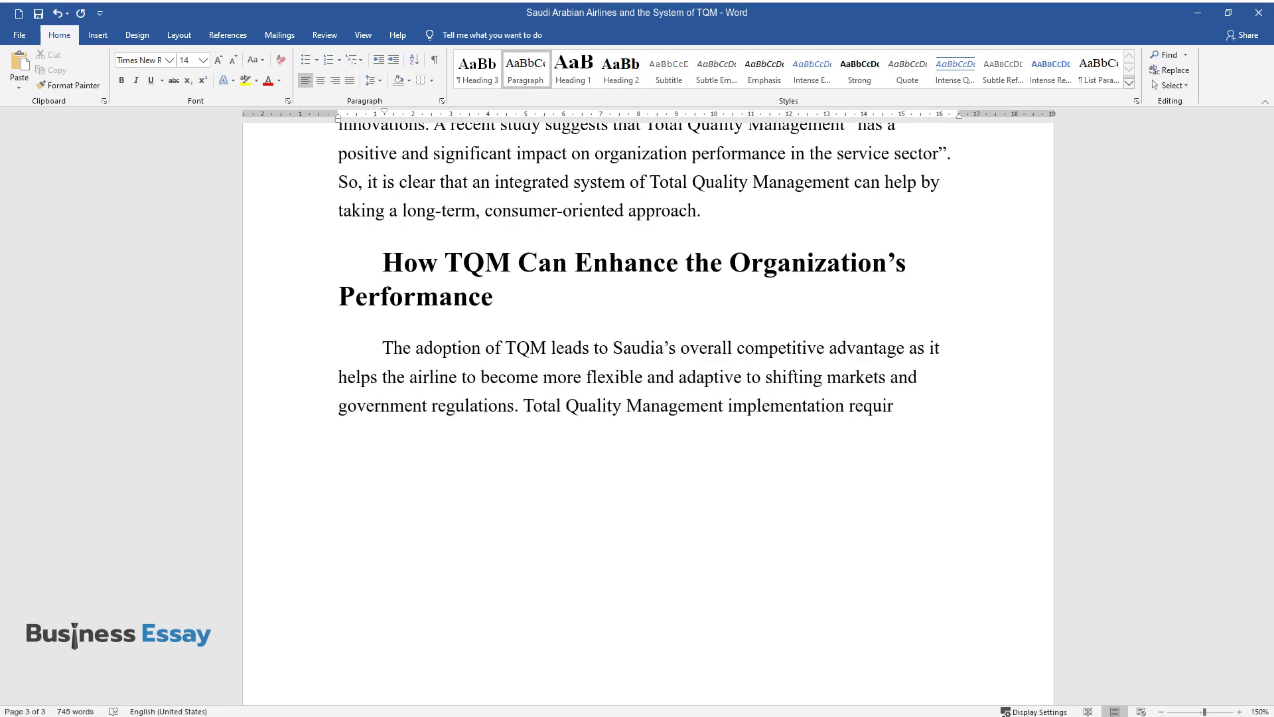
text(es the company to put customer satisfactio)
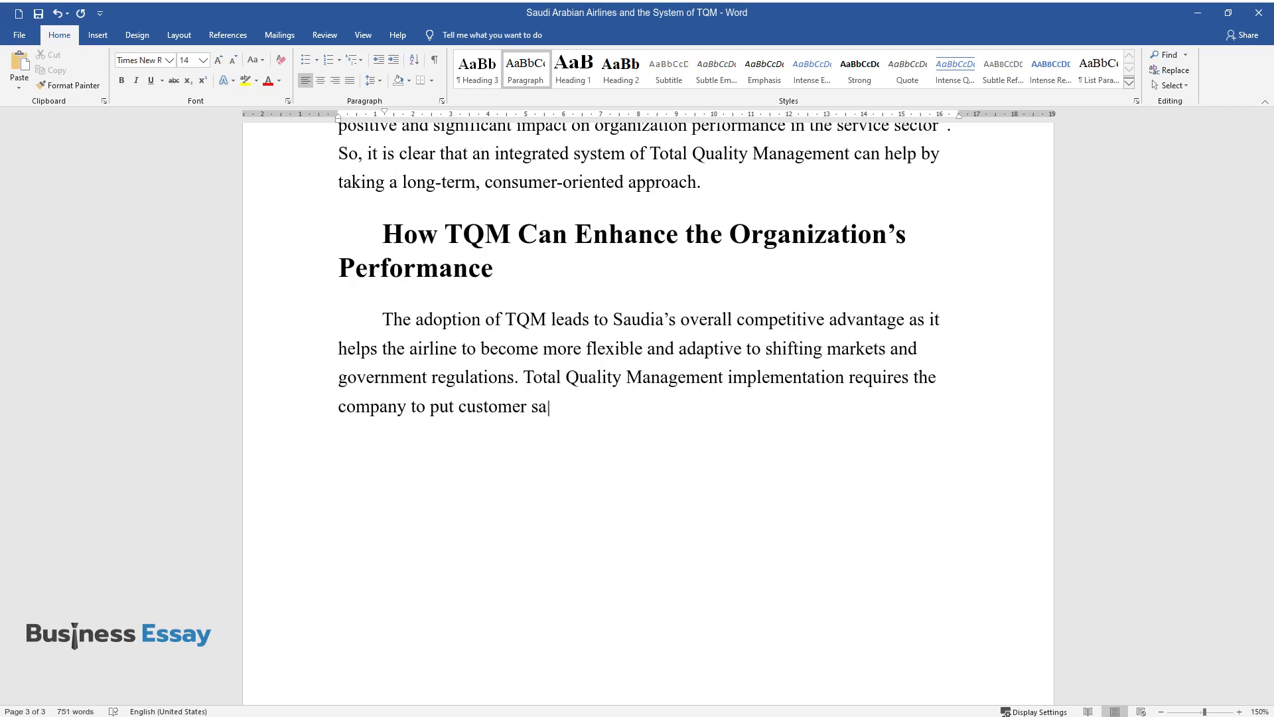
text(n first, which produces)
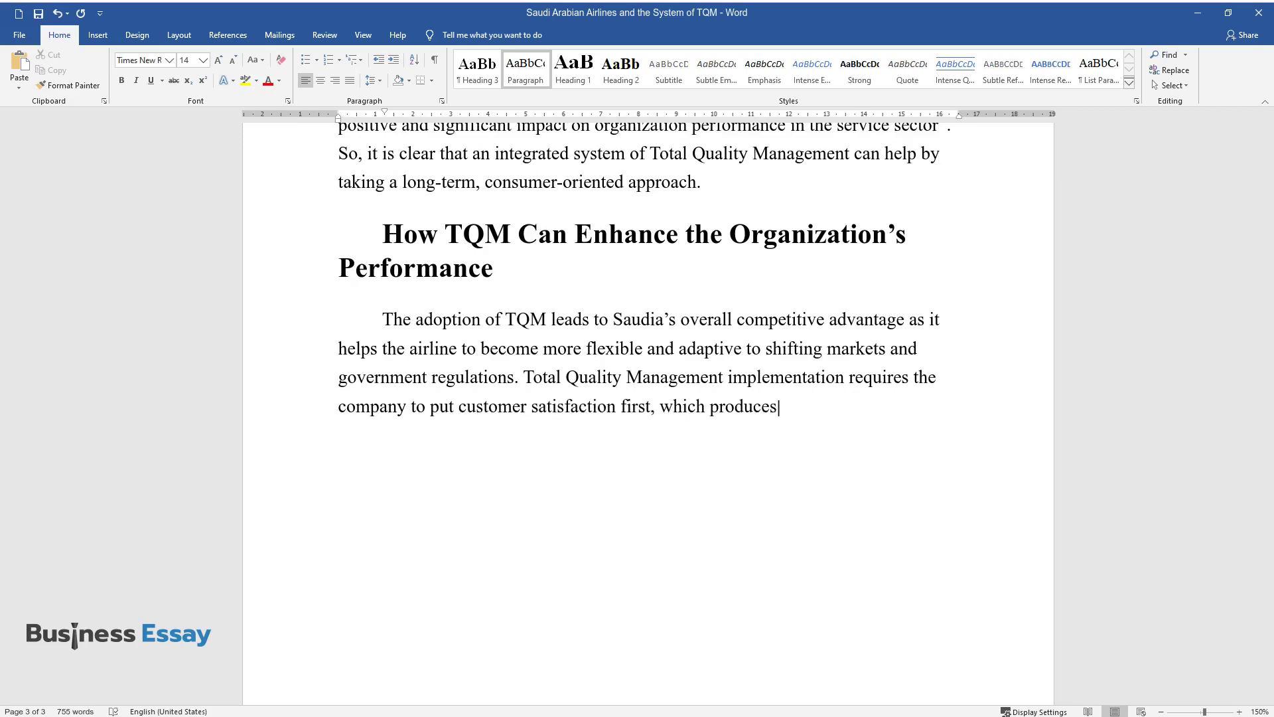
text( high levels of customer loyalty. Such an approach)
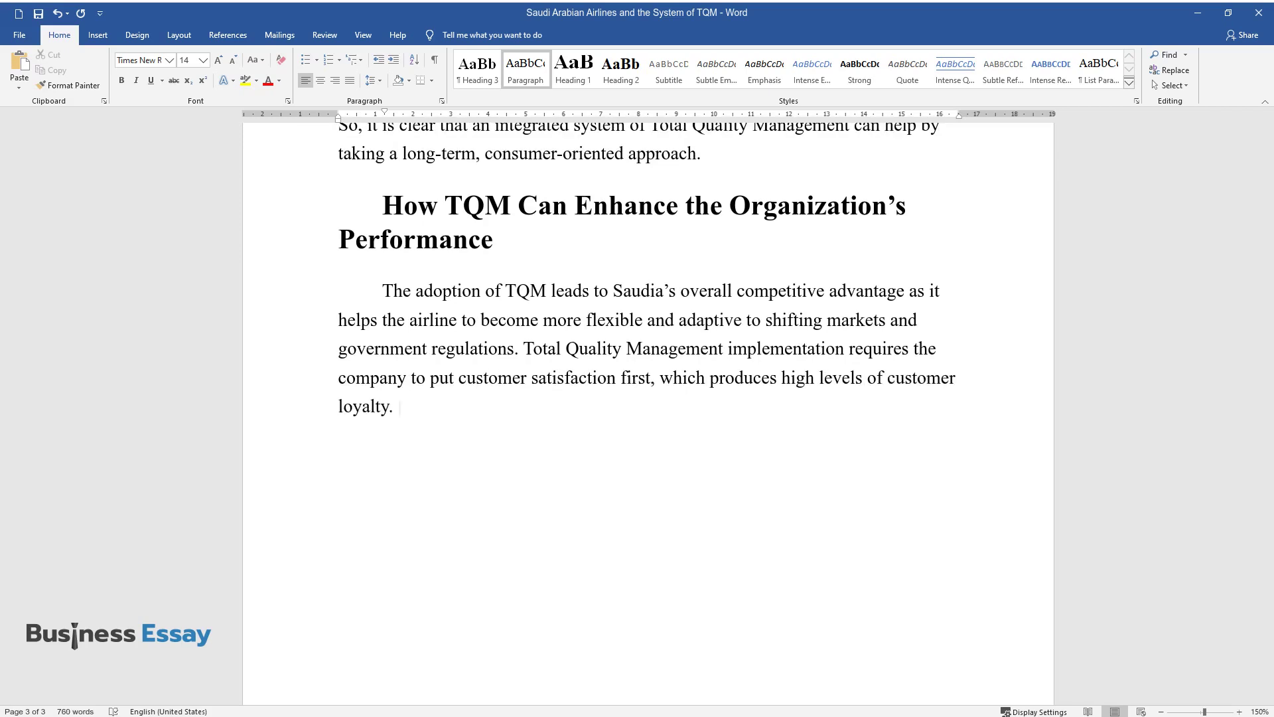
text( may also positive)
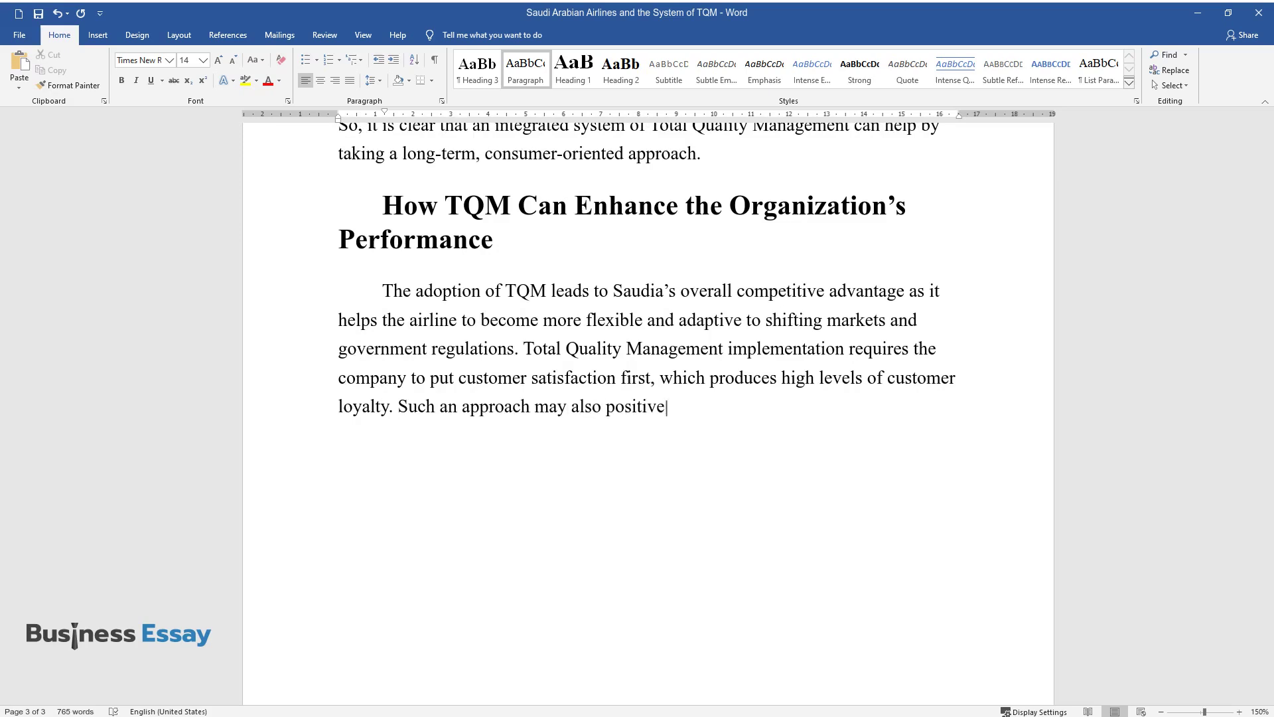
text(ly influence Saudia's public image.)
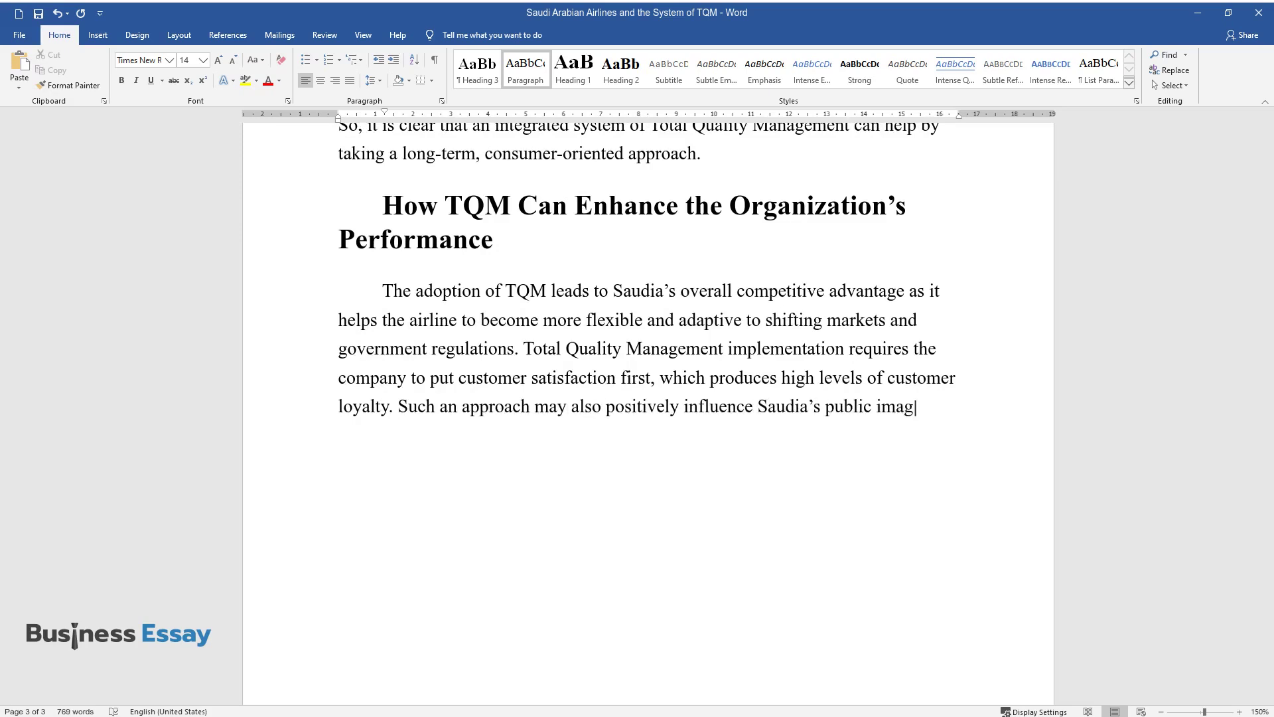
key(Return)
Step: Finish the profitability and morale paragraph with 'improve employee engagement' and start a new paragraph
text(In turn,)
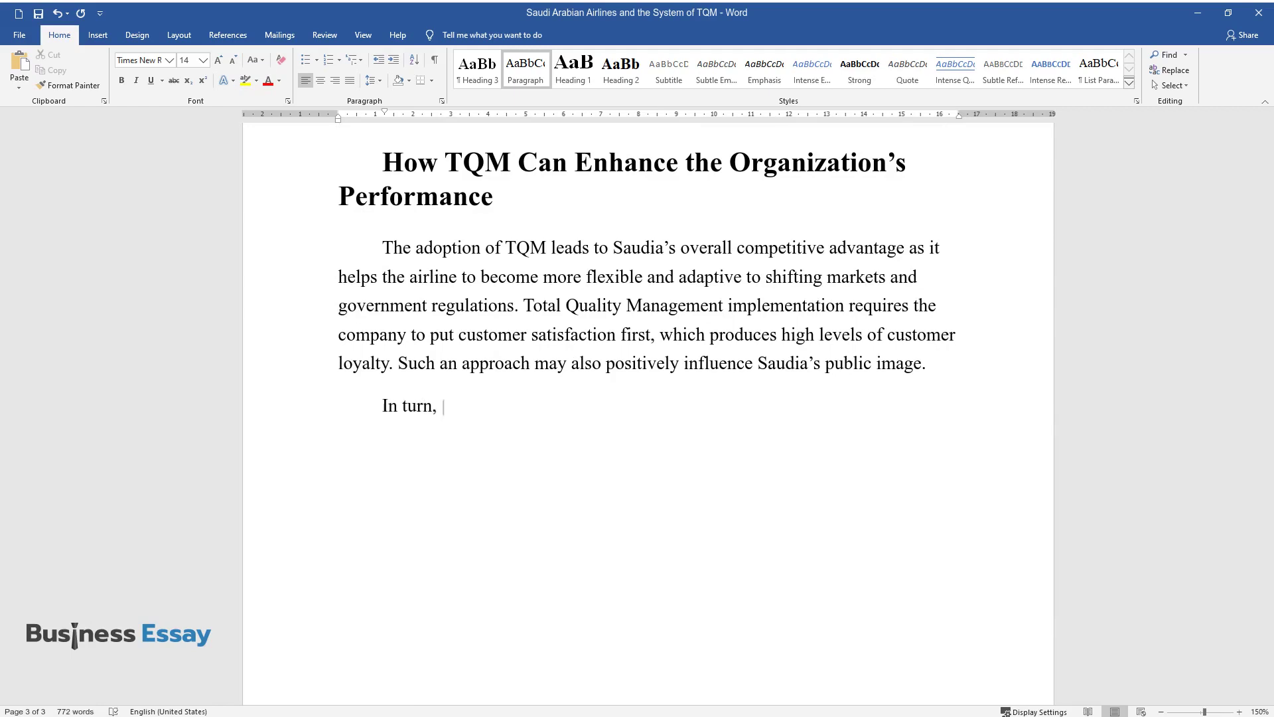
text( it can lead to increases in profi)
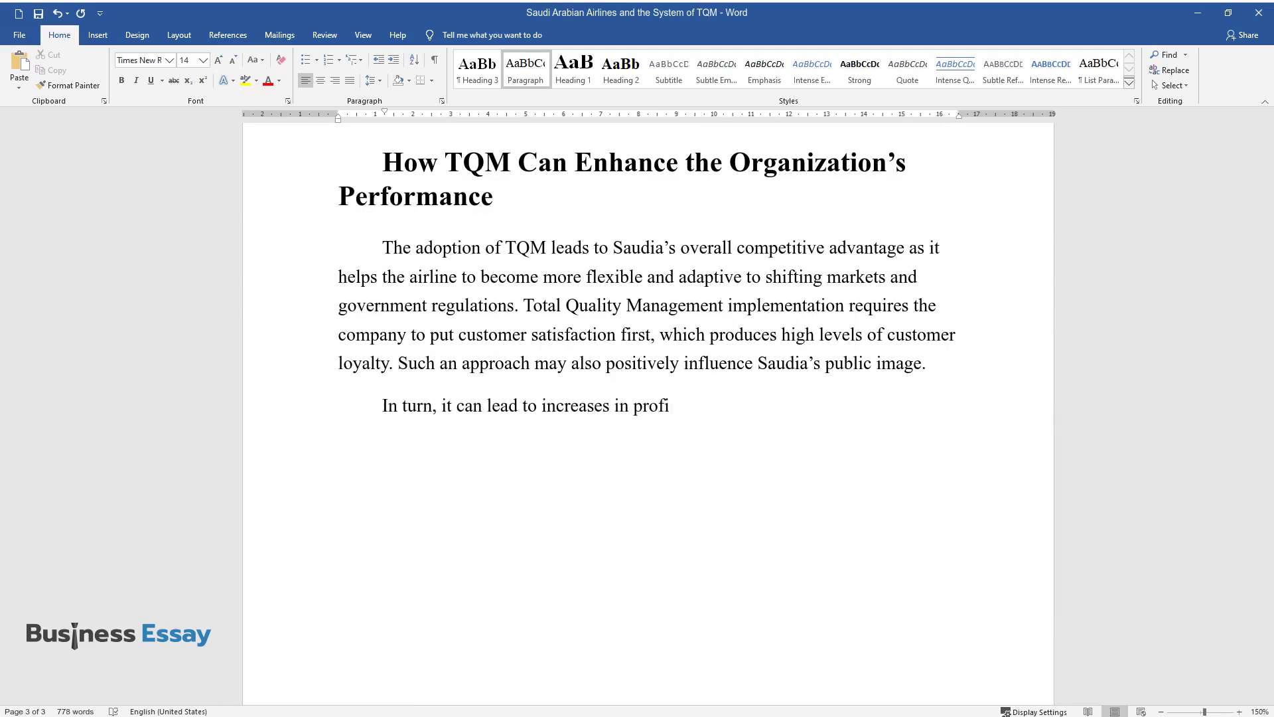
text(tability and stakeholder value of)
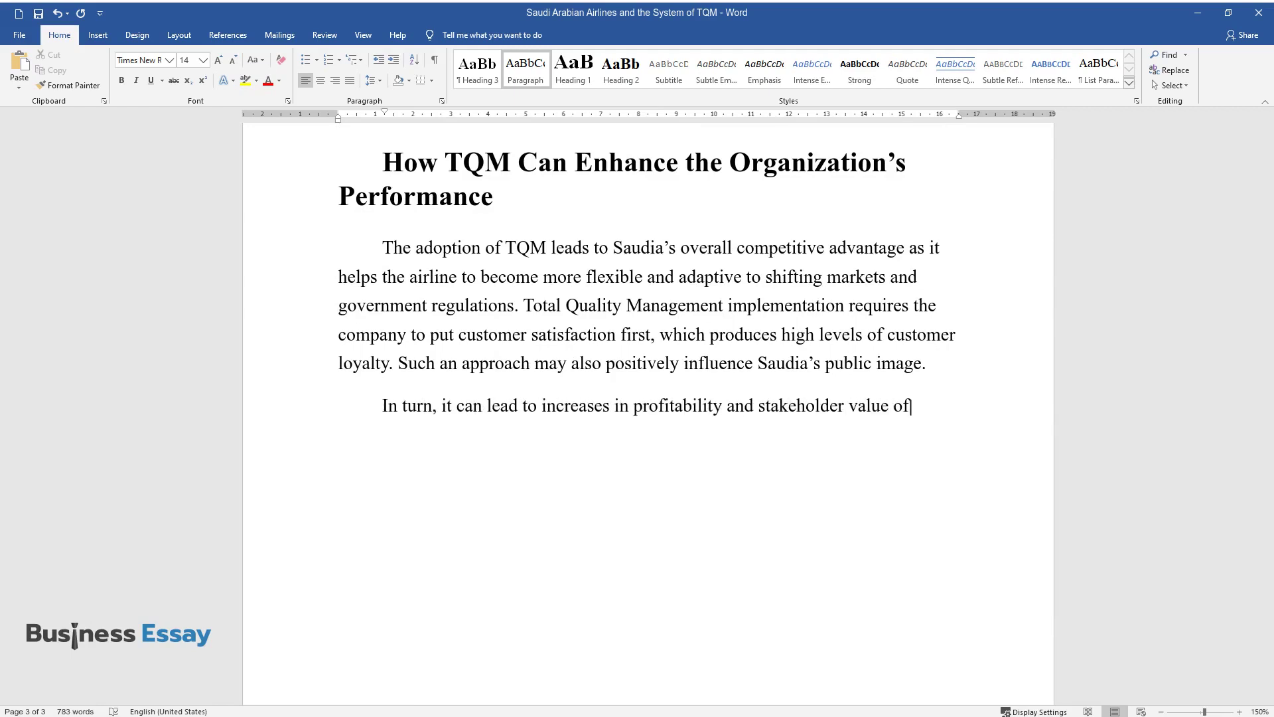
text( the organization. As for human )
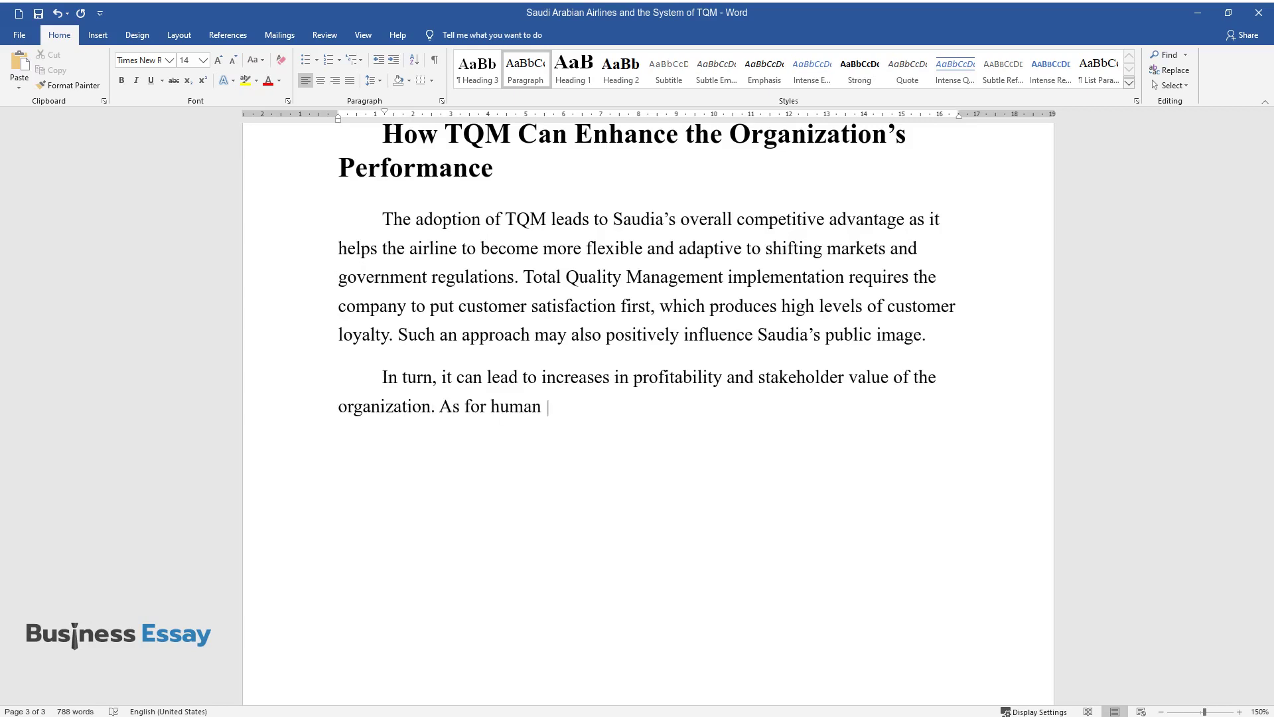
text(resources, TQM’s focus on develop)
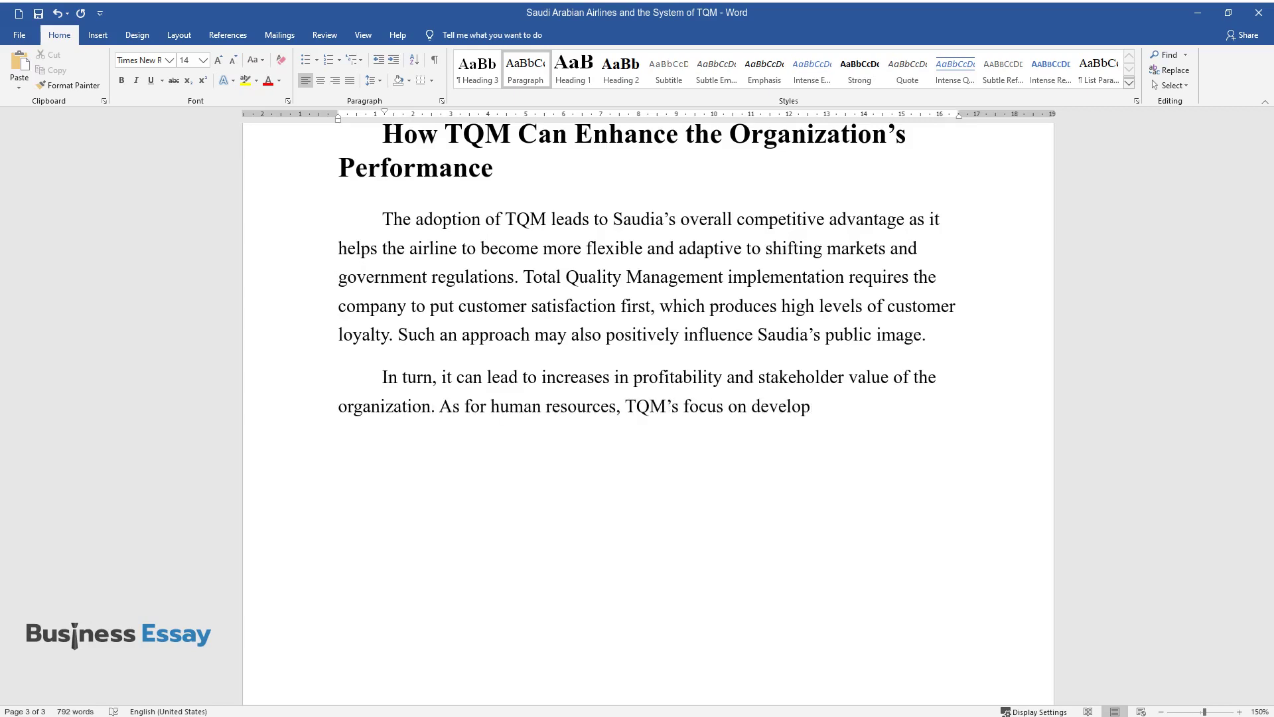
text(ing a corporate culture and inclusive com)
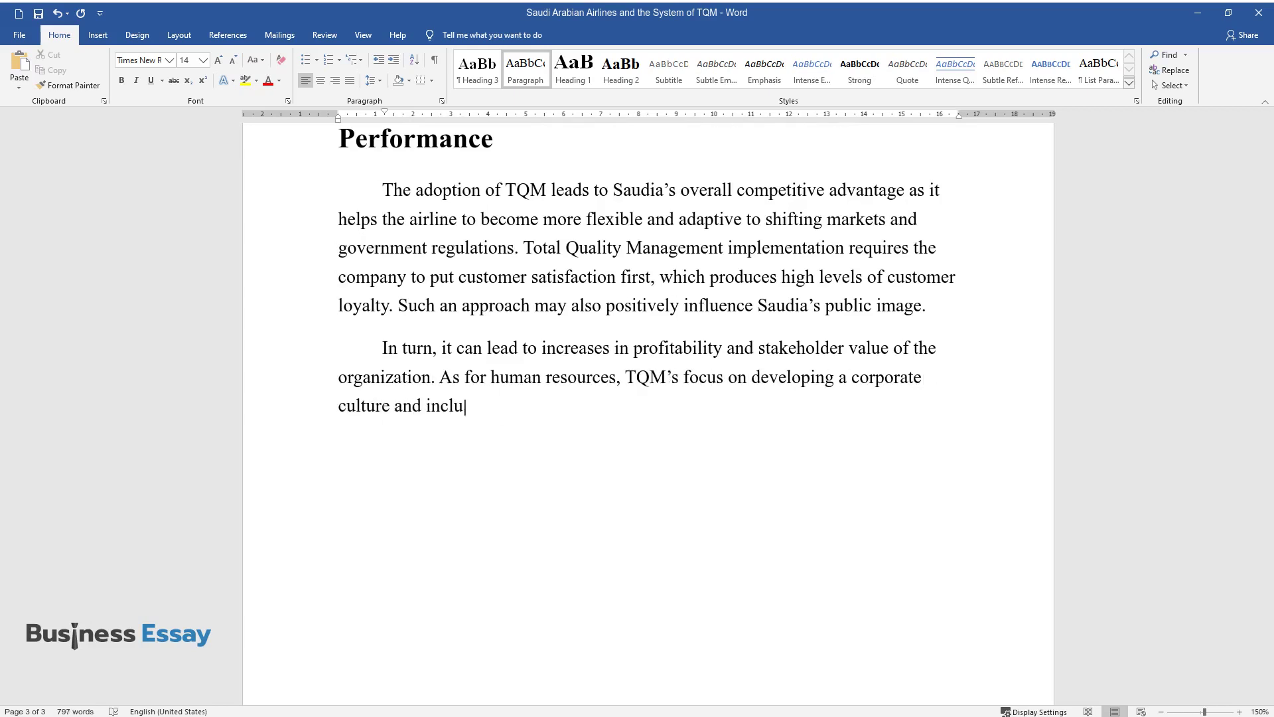
text(munication channels among)
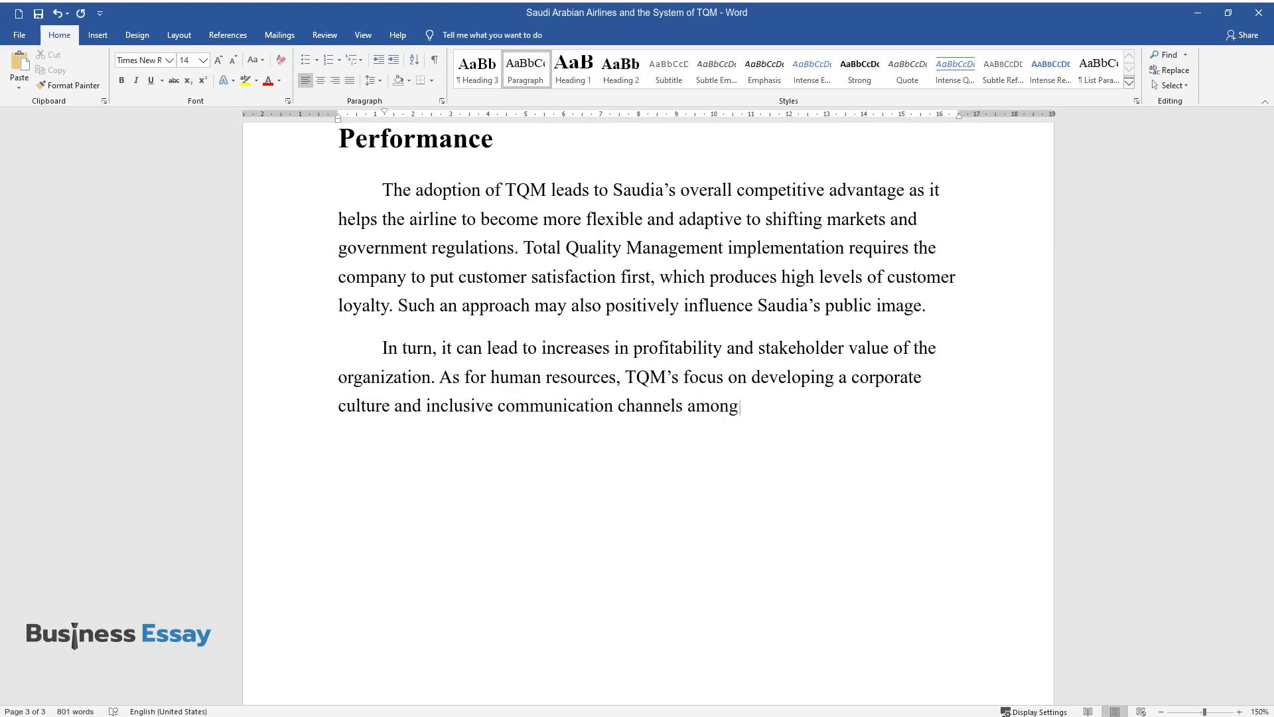
text( employees serves as a practical)
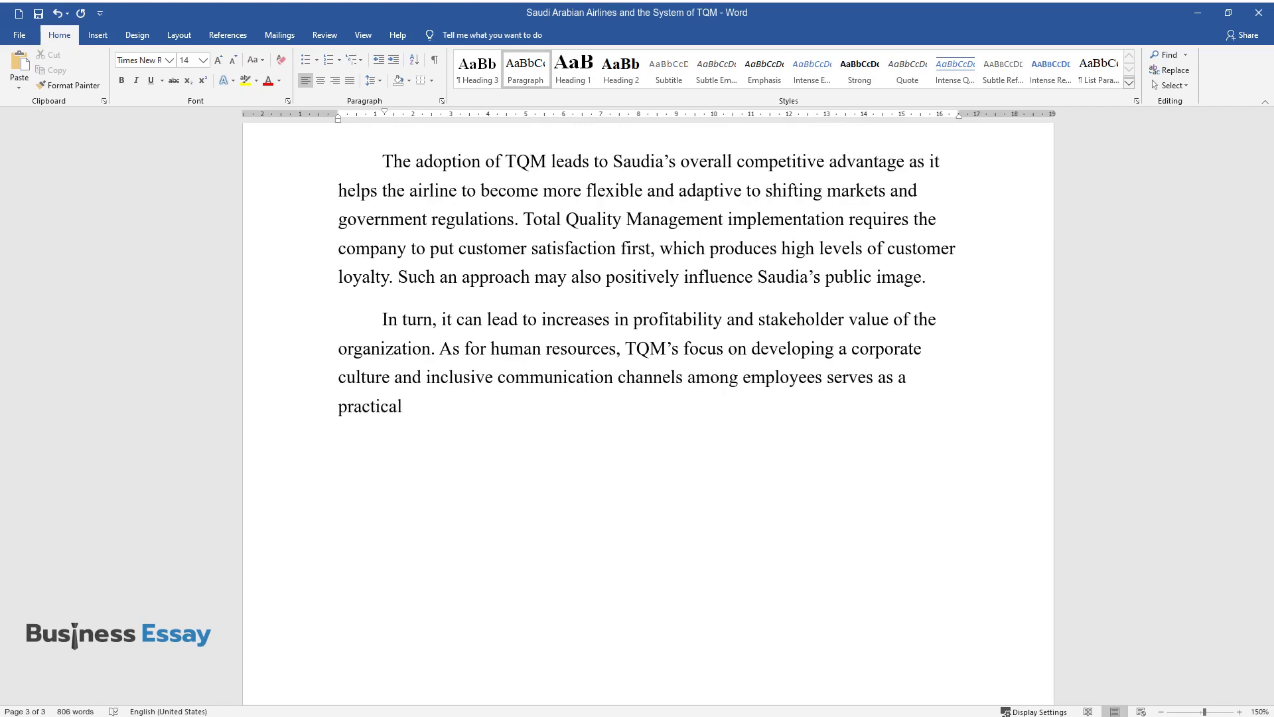
text( tool to increase their productiv)
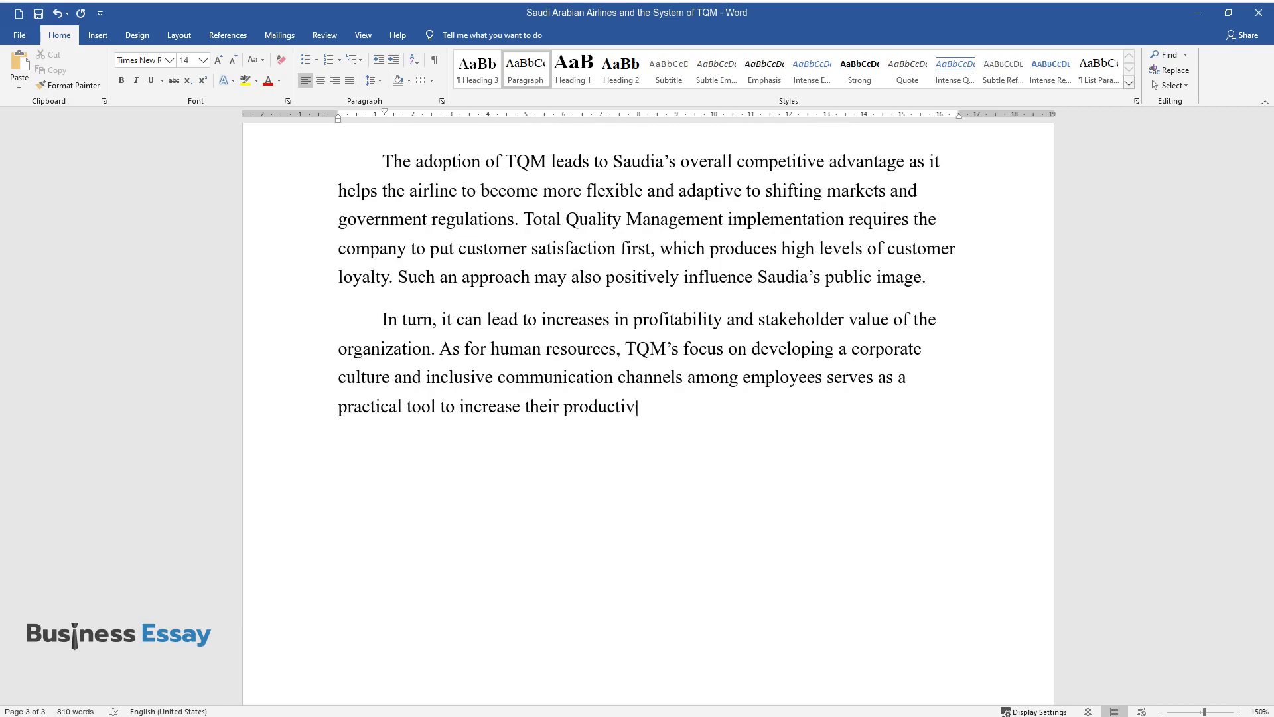
text(ity and overall employee morale. )
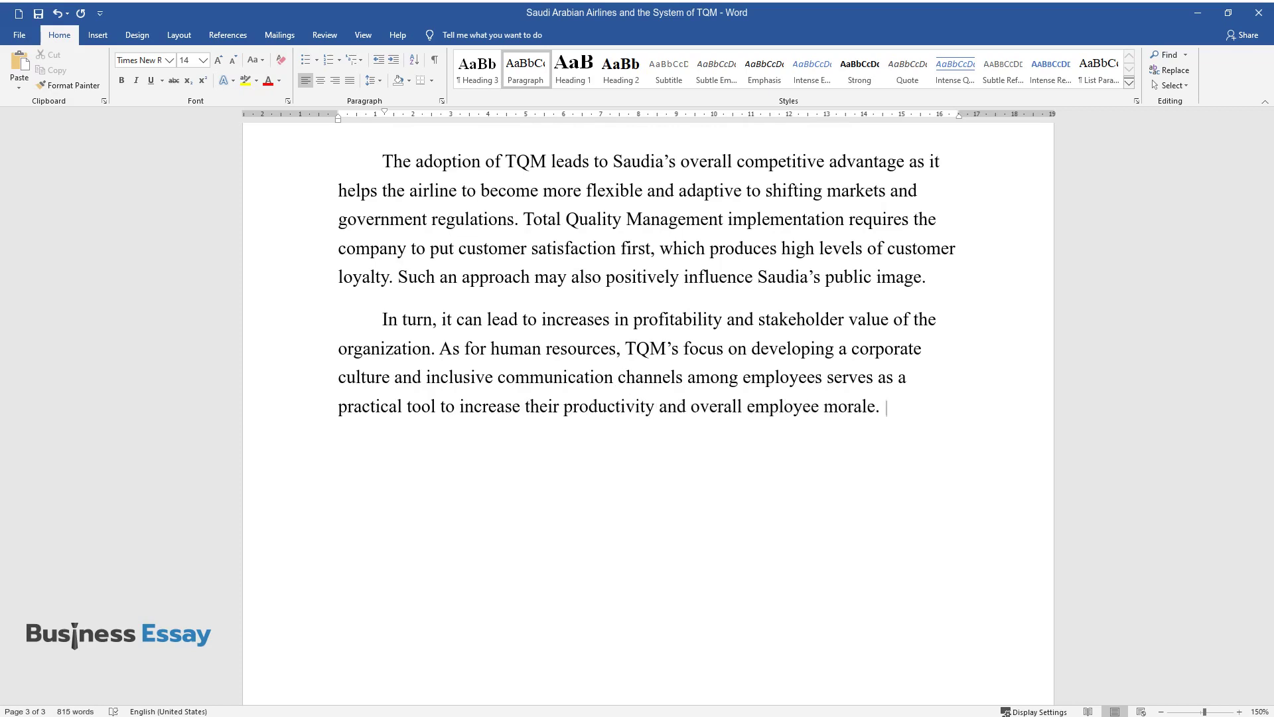
text(A customer-based performance mana)
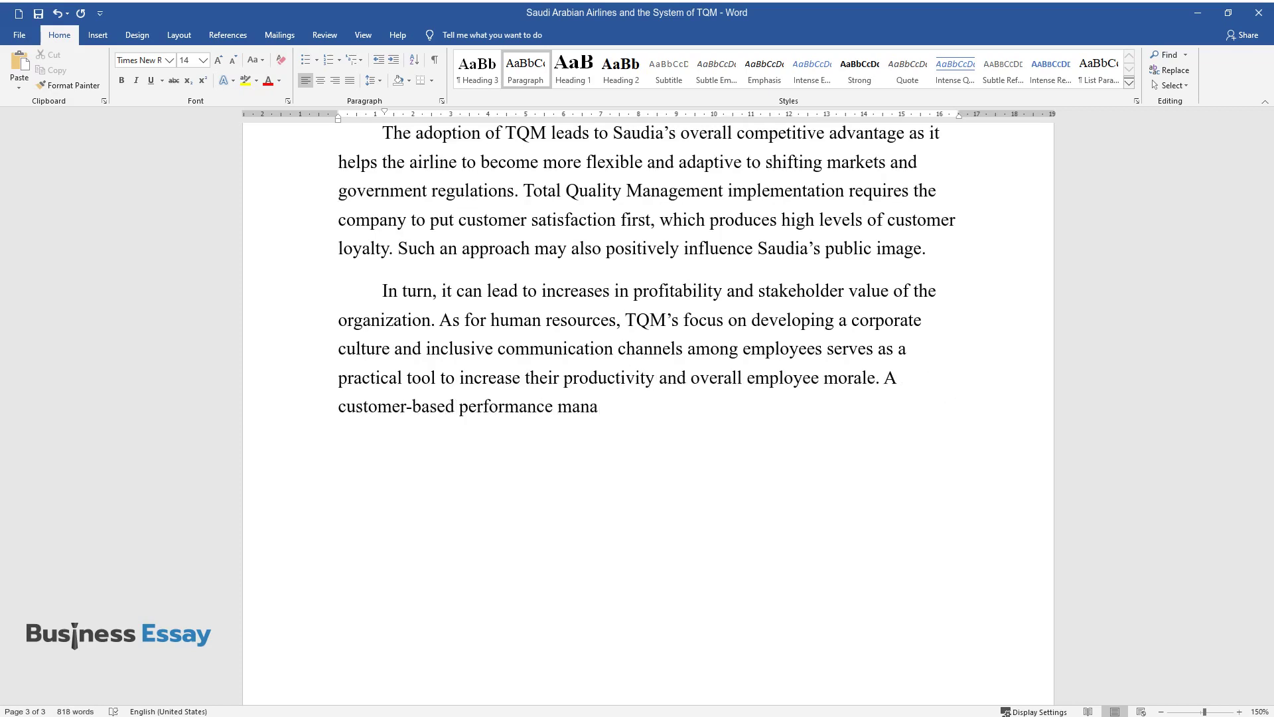
text(gement system like TQM helps mana)
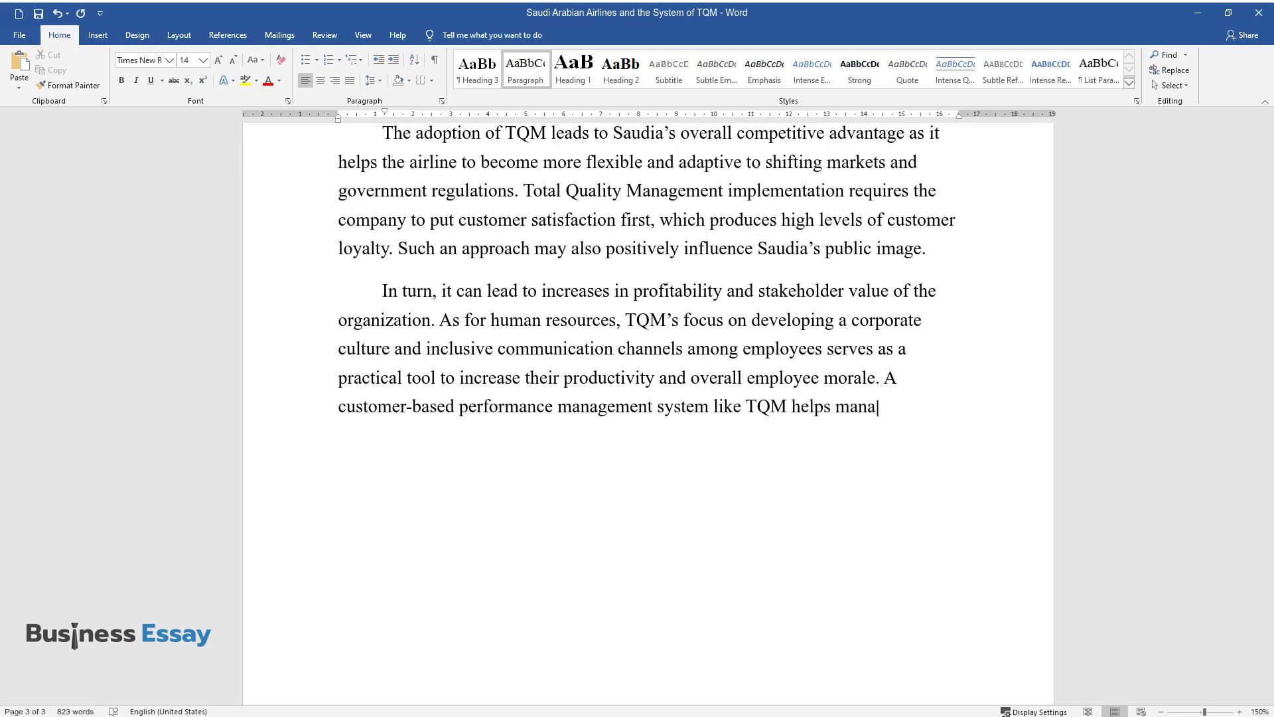
text(gers to "drive organizati)
text(onal ch)
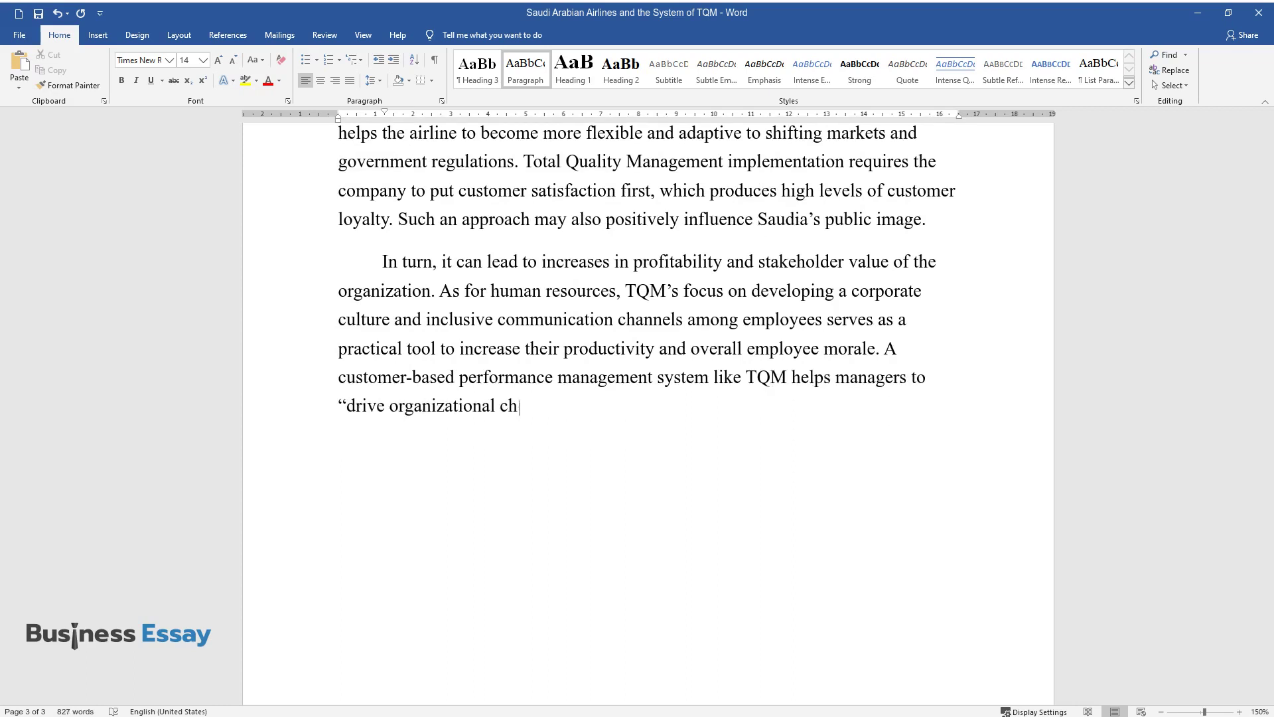
text(ange, encourage voice behavior, a)
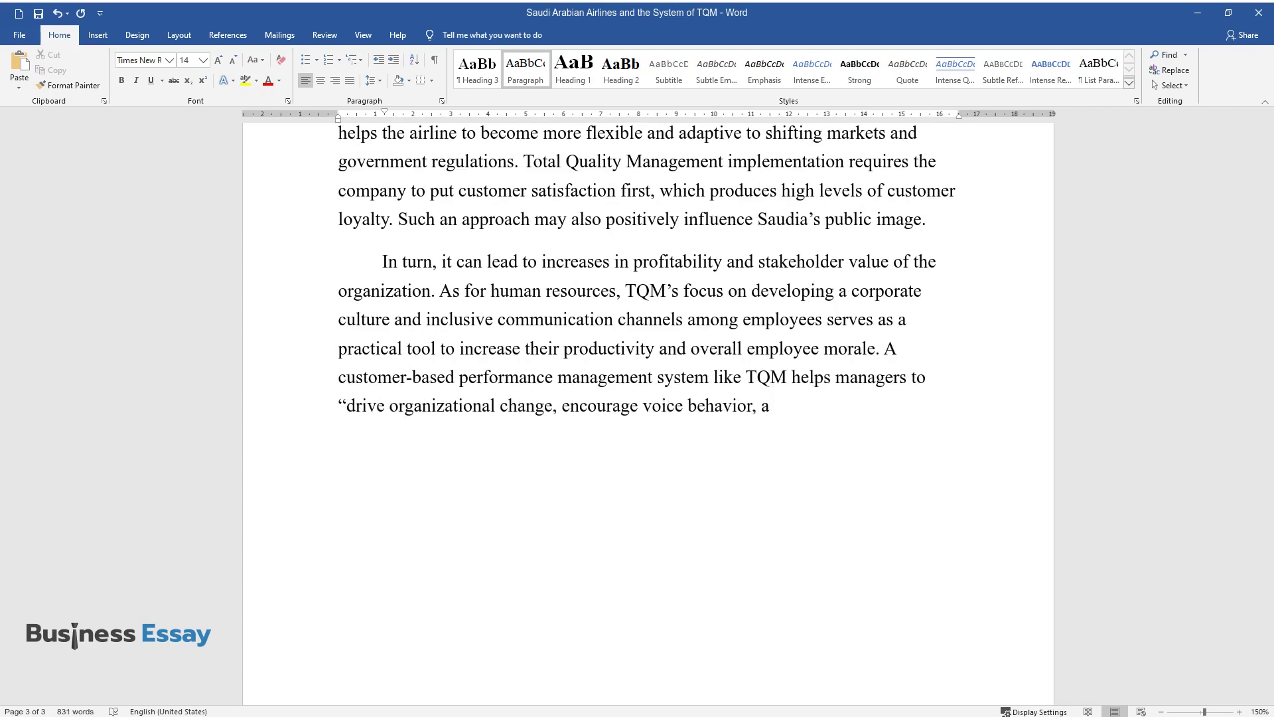
text(nd improve employee engagement".)
key(Return)
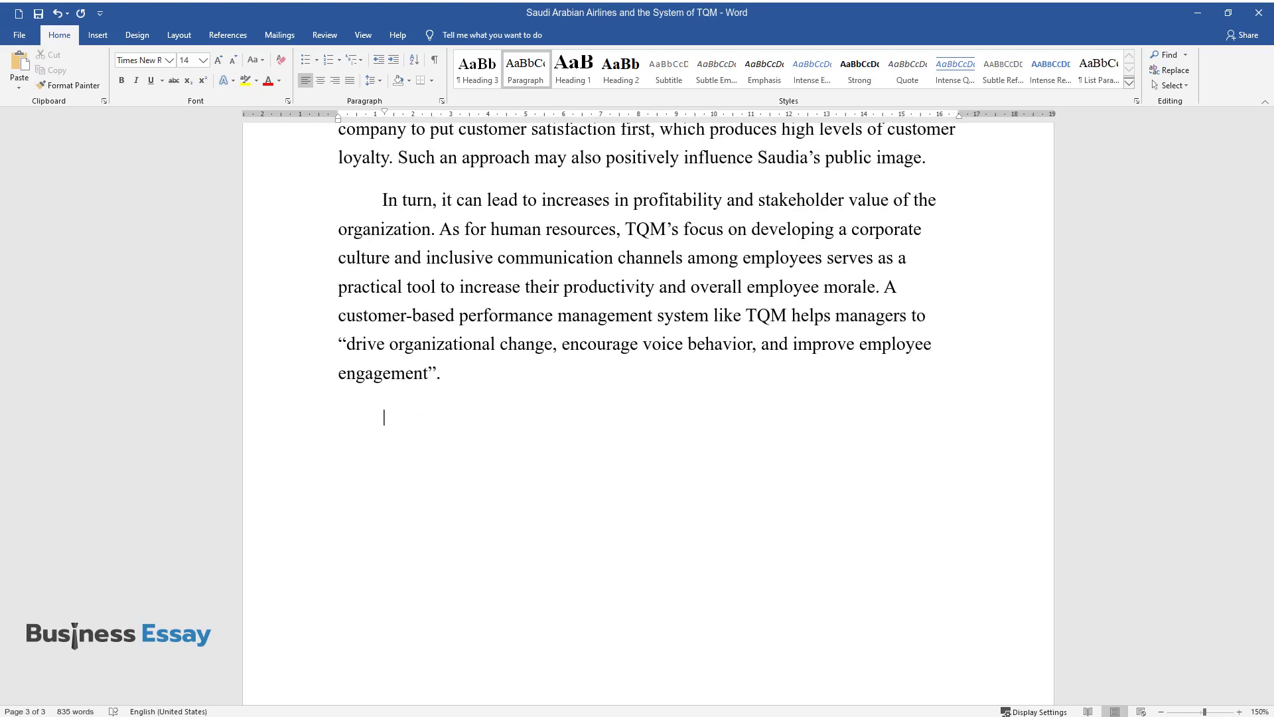
Step: Write the Saudia opportunity paragraph, ending 'Key factors that attribute to the achievement of these goals are:'
text(Saudia)
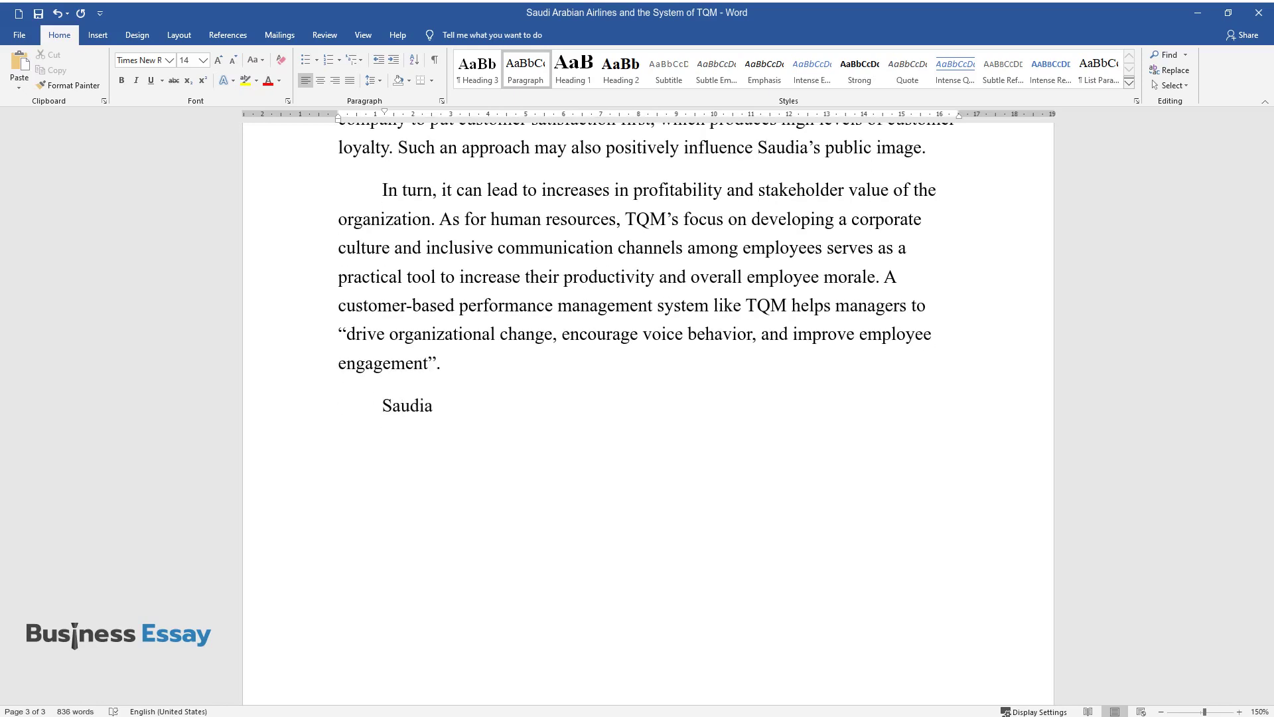
text( has an excellent opportunity to bec)
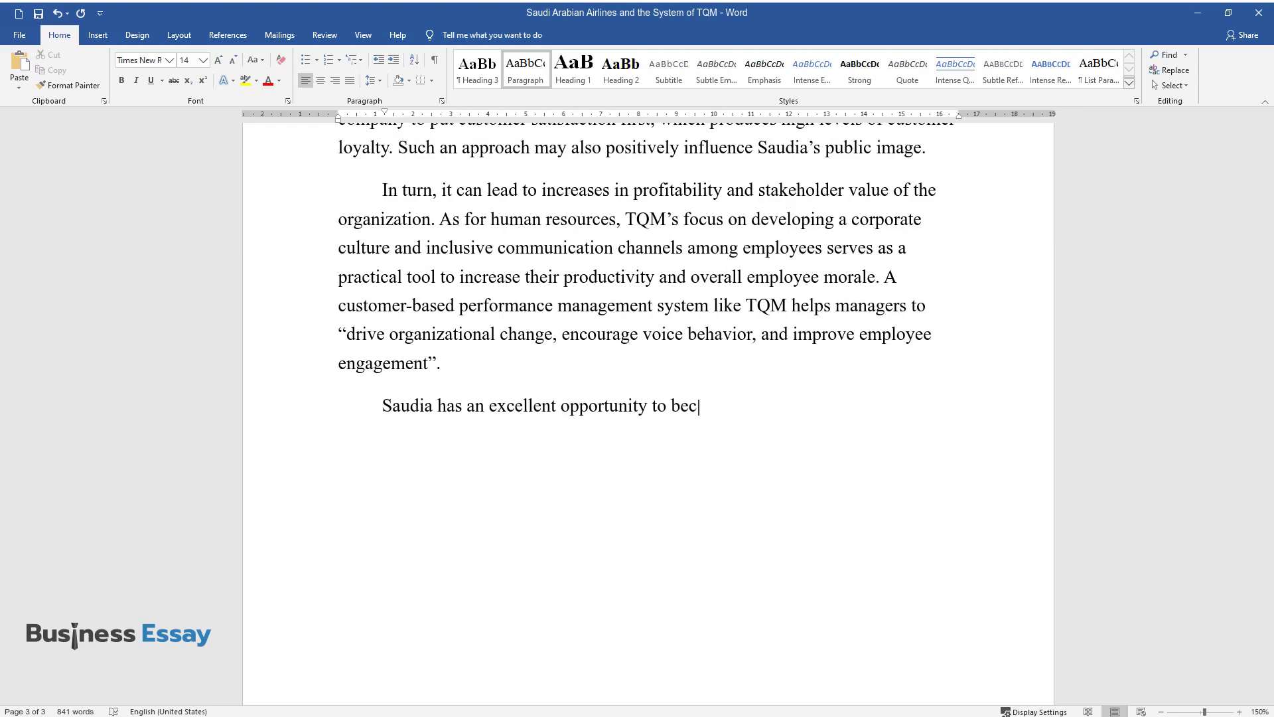
text(ome the largest airline carrier in )
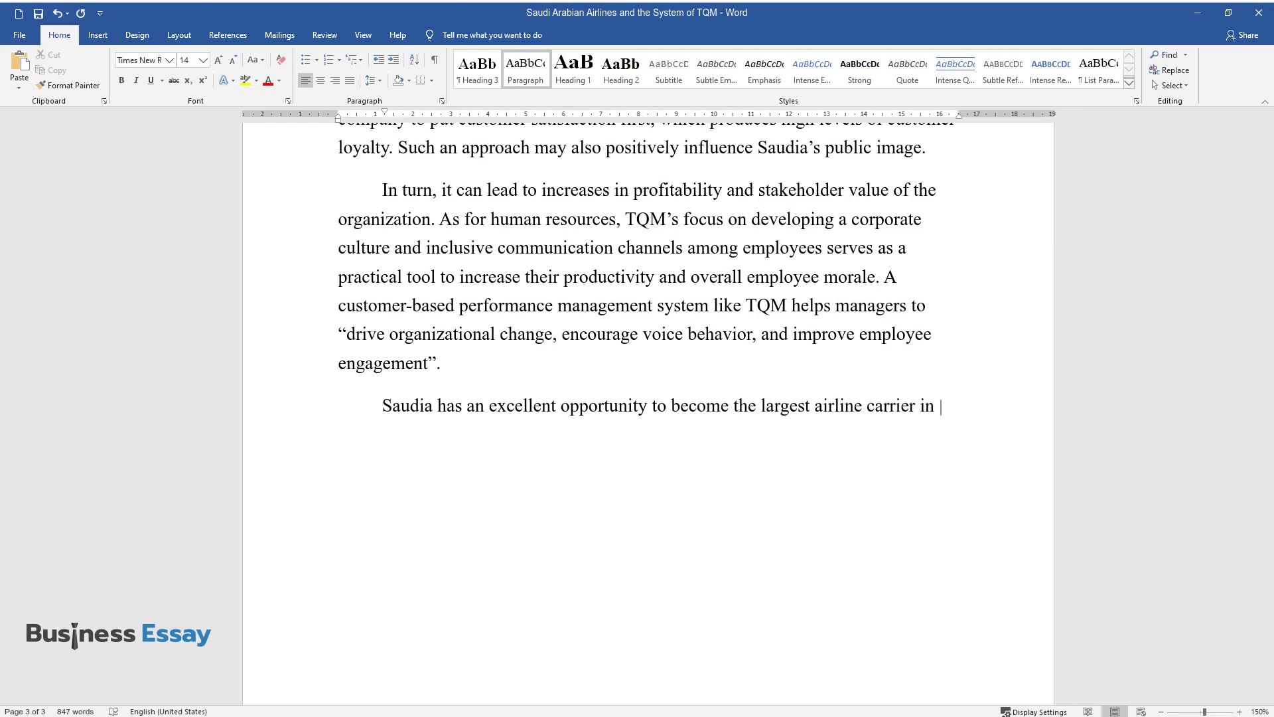
text(the Middle East by attaining foreig)
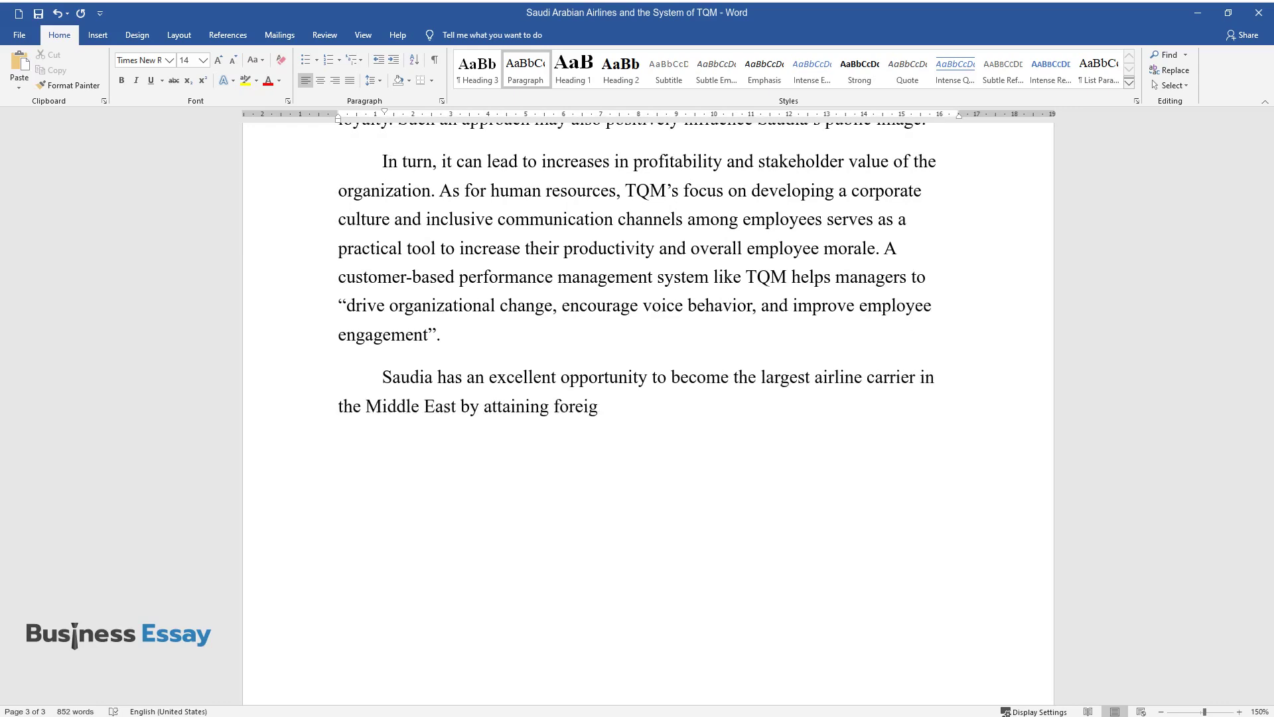
text(n capital and investments, as well )
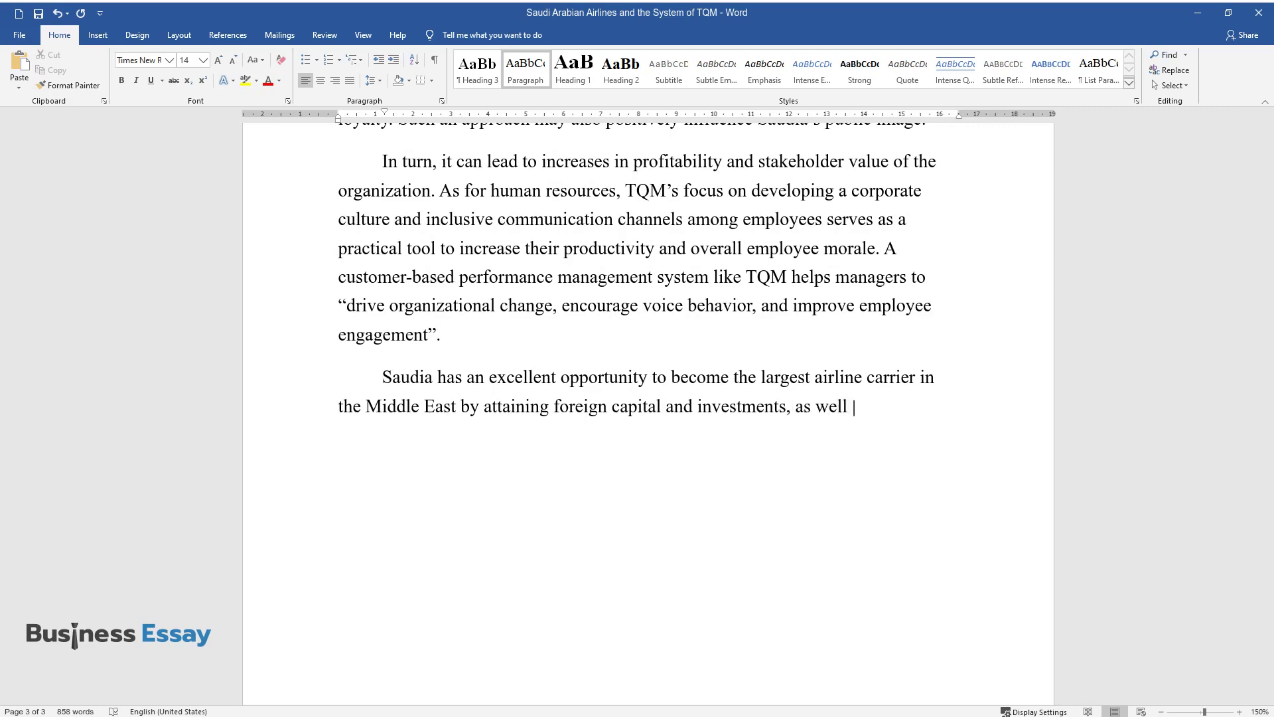
text(as creating an effective system of )
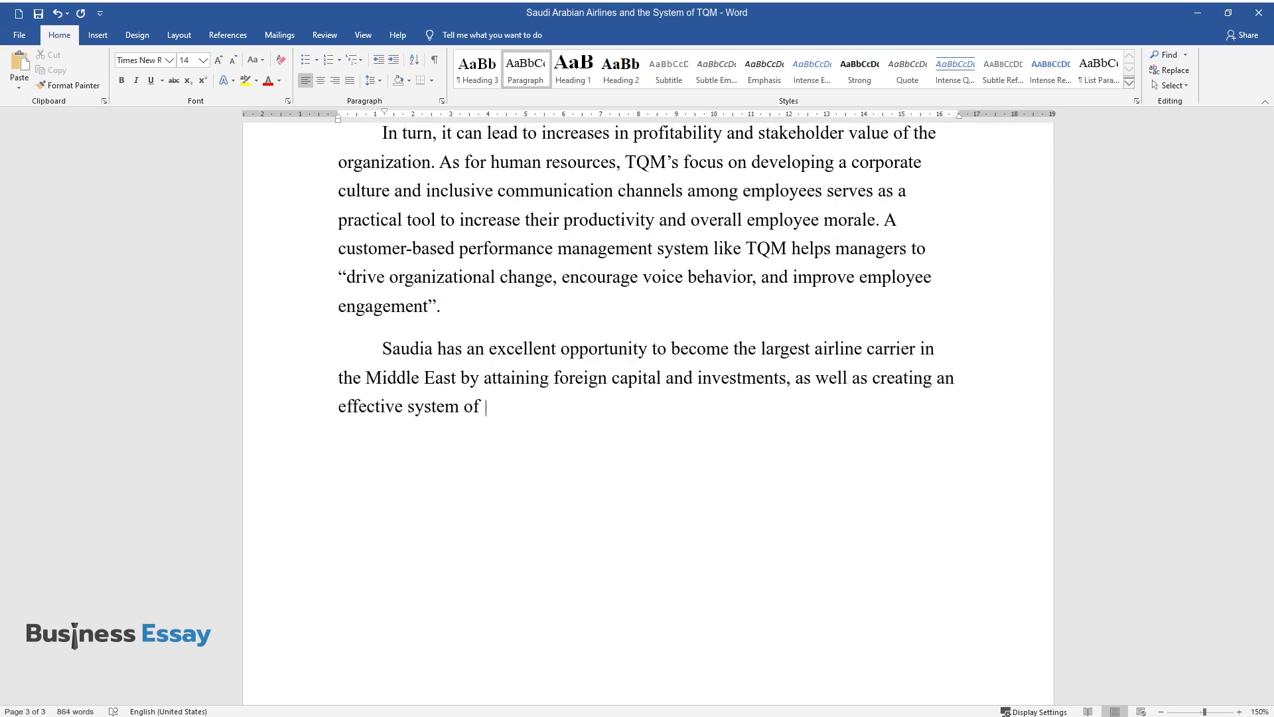
text(both inner and outer communications)
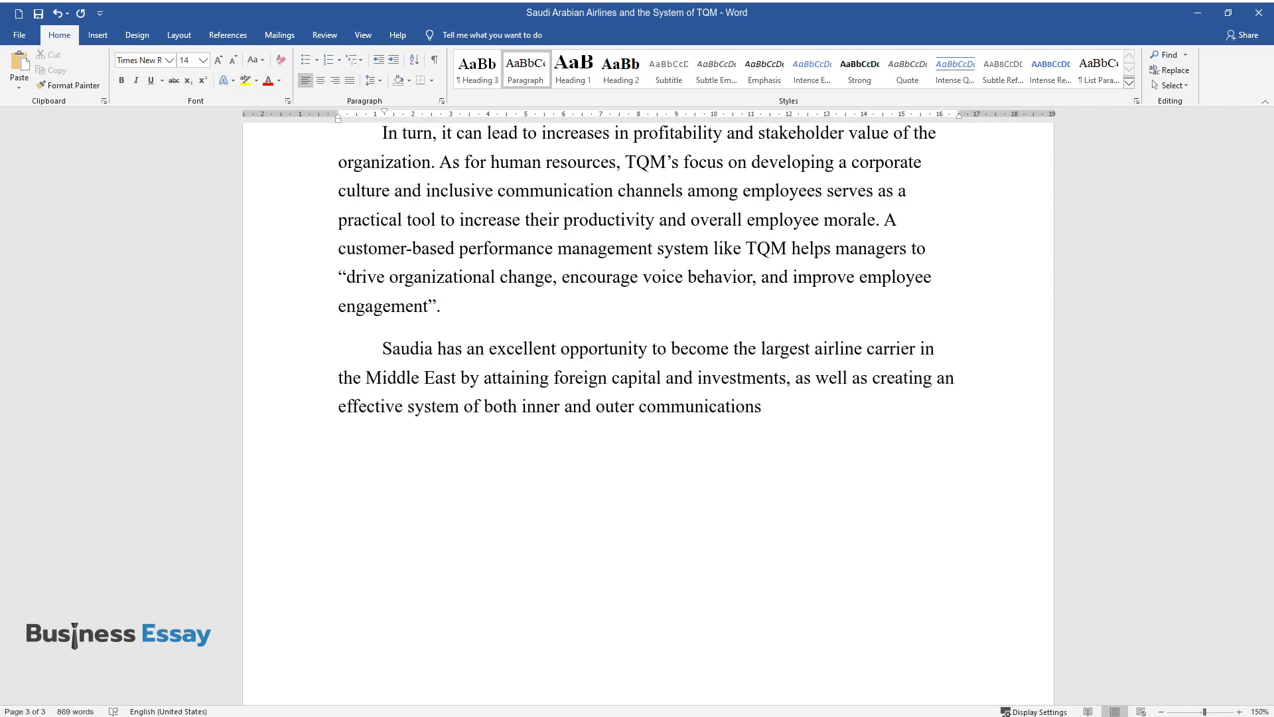
text( with the help of TQM. In the early stages of Total Q)
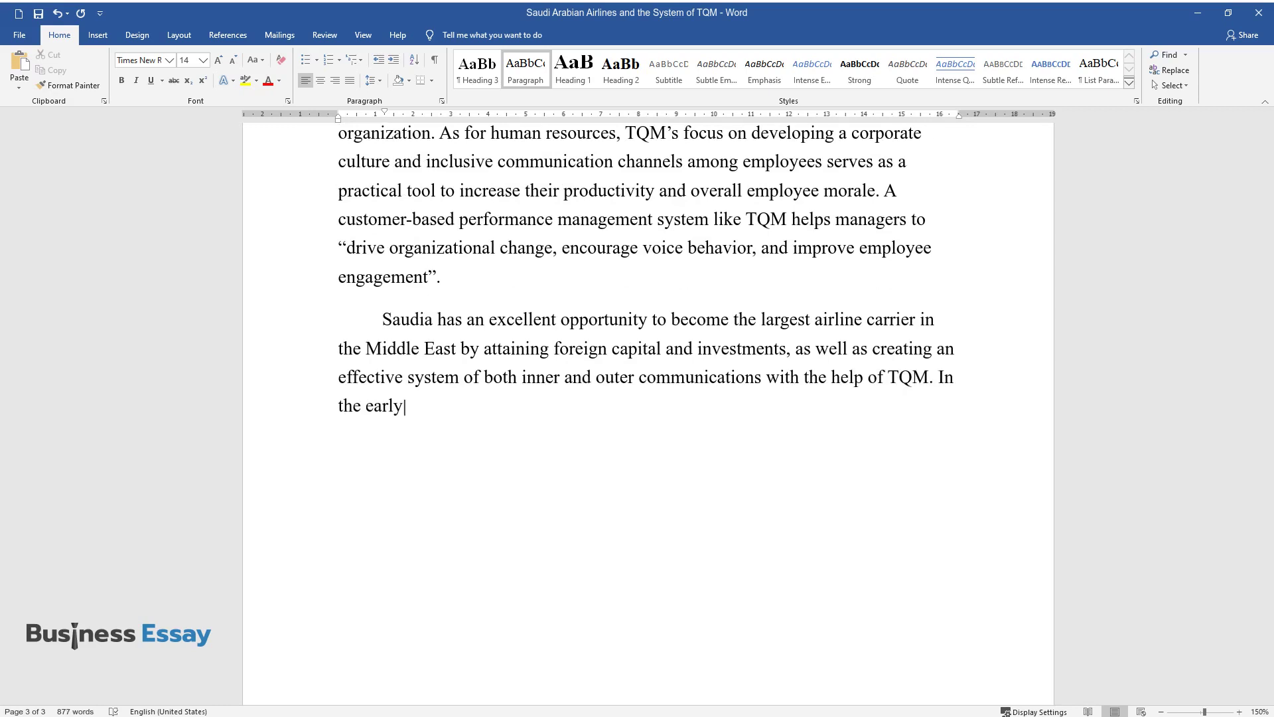
text(uality adoption, )
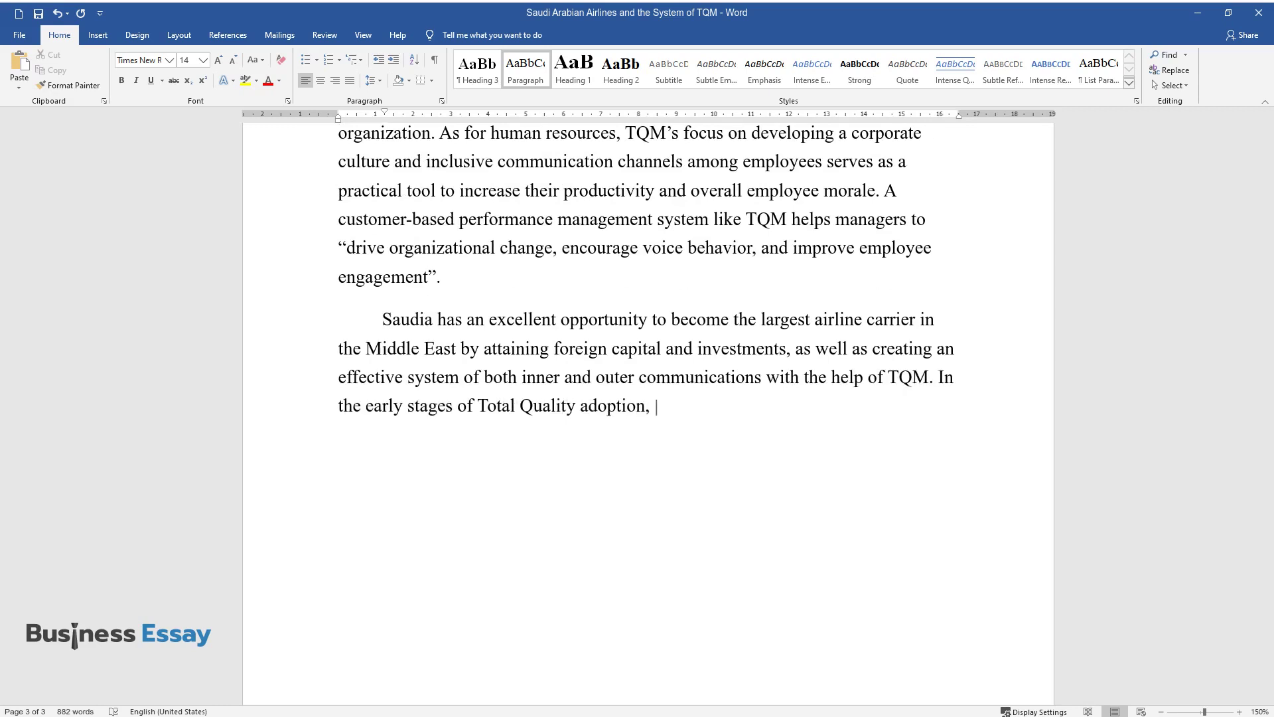
text(it is crucial to educate employees)
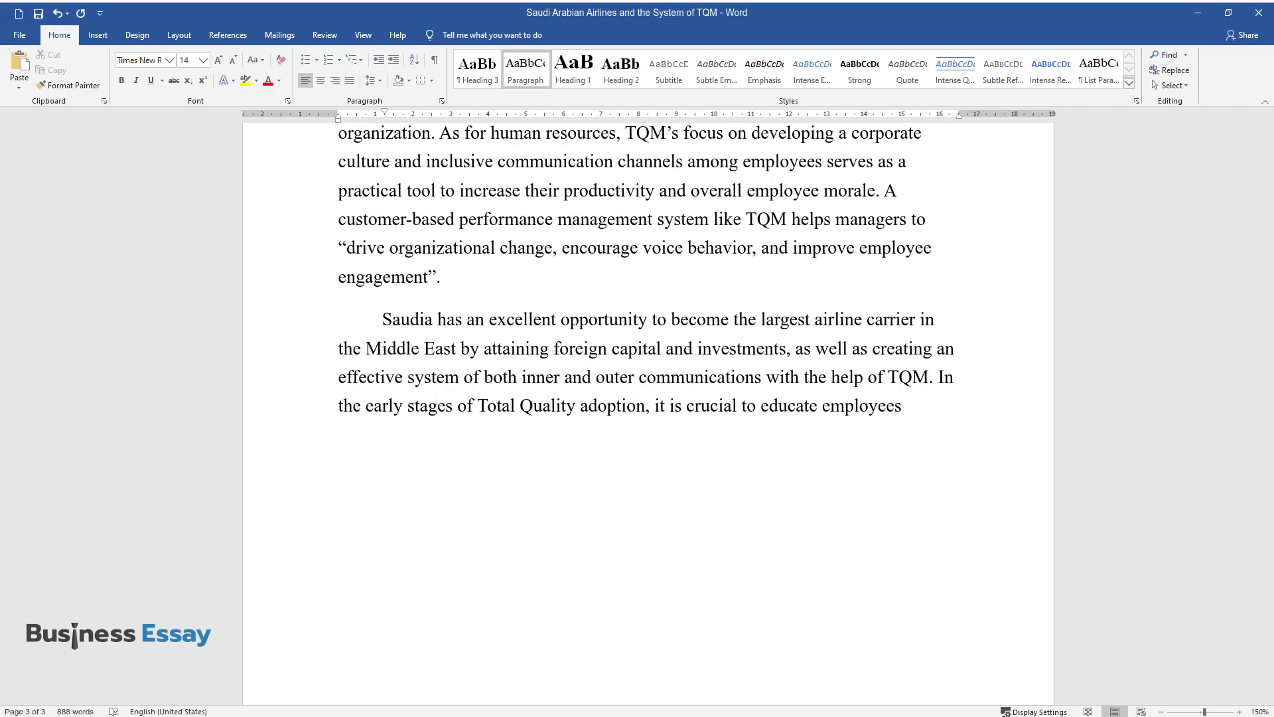
text( (especially top managers and regiona)
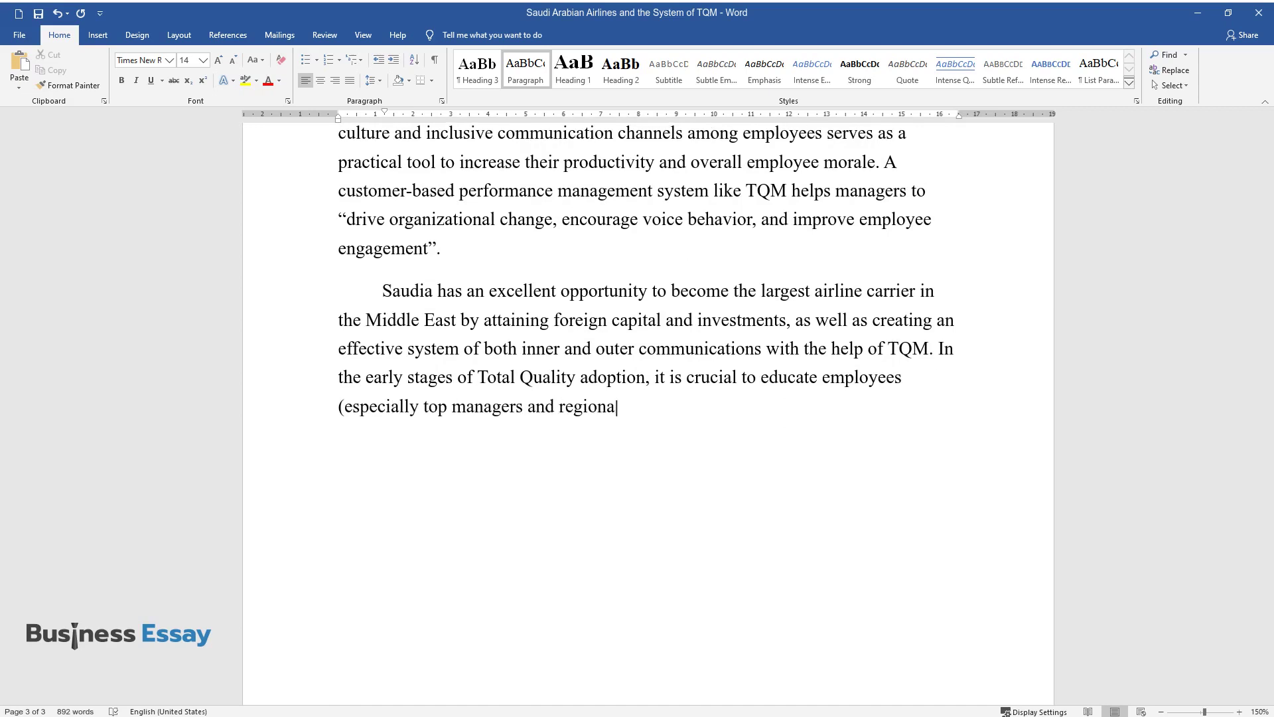
text(l representatives) on the airline's mission and core)
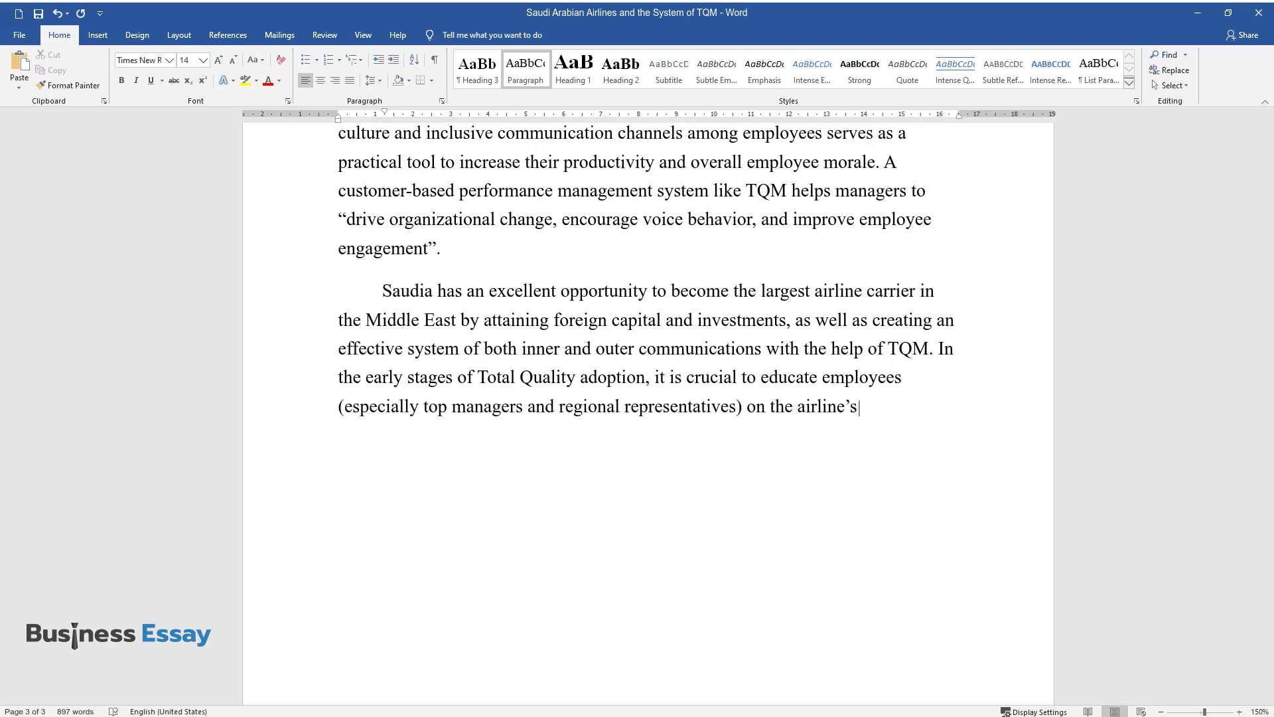
text( values. The compa)
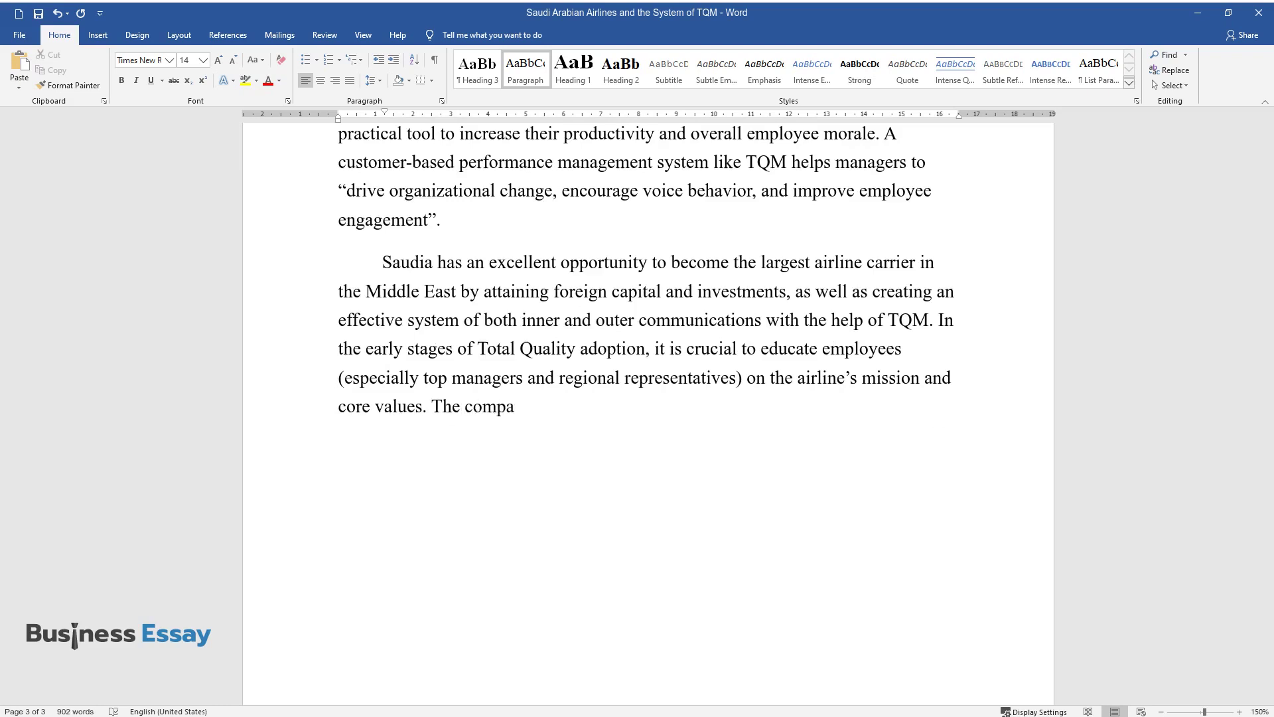
text(ny's primary goals should be an opt)
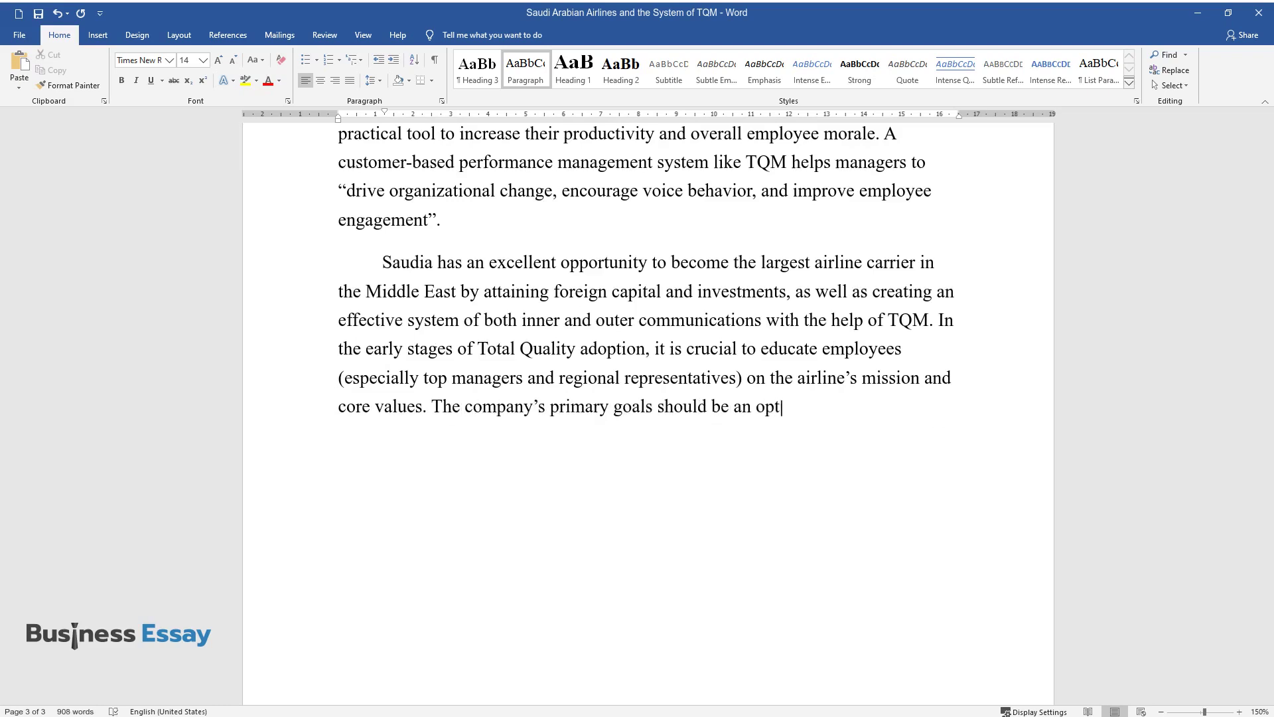
text(imization of its operations strateg)
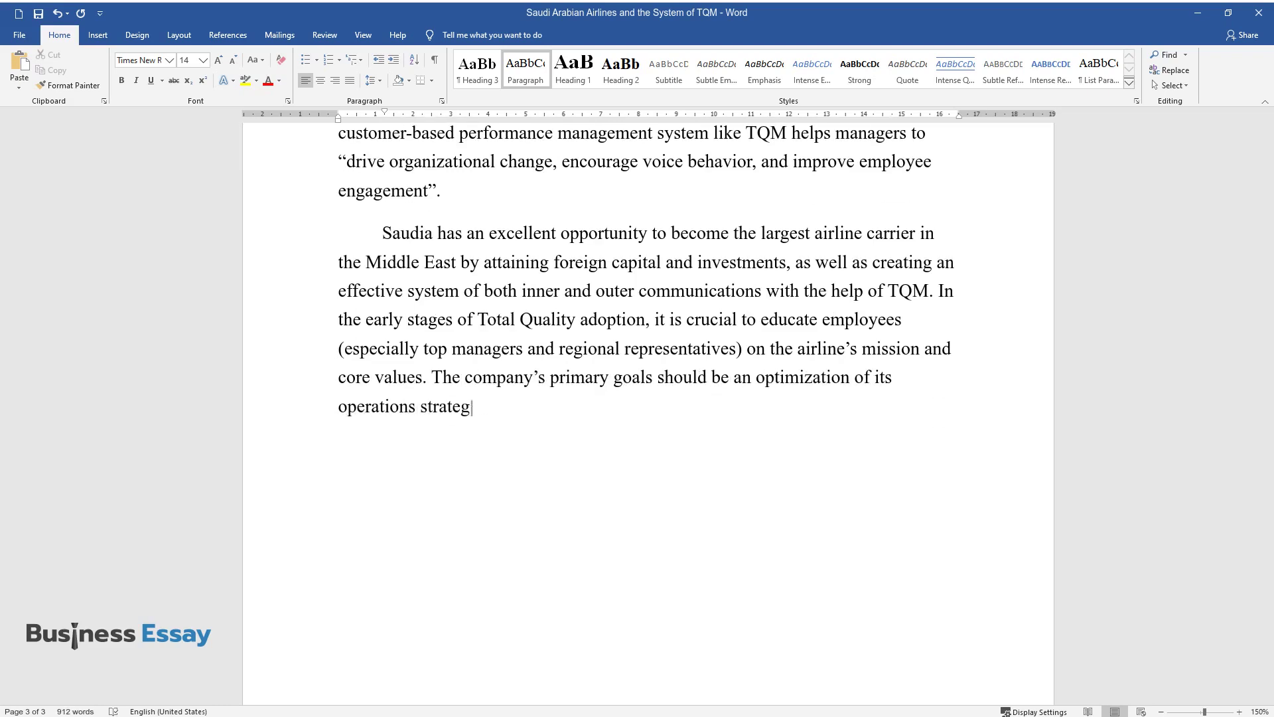
text(as well as a grad)
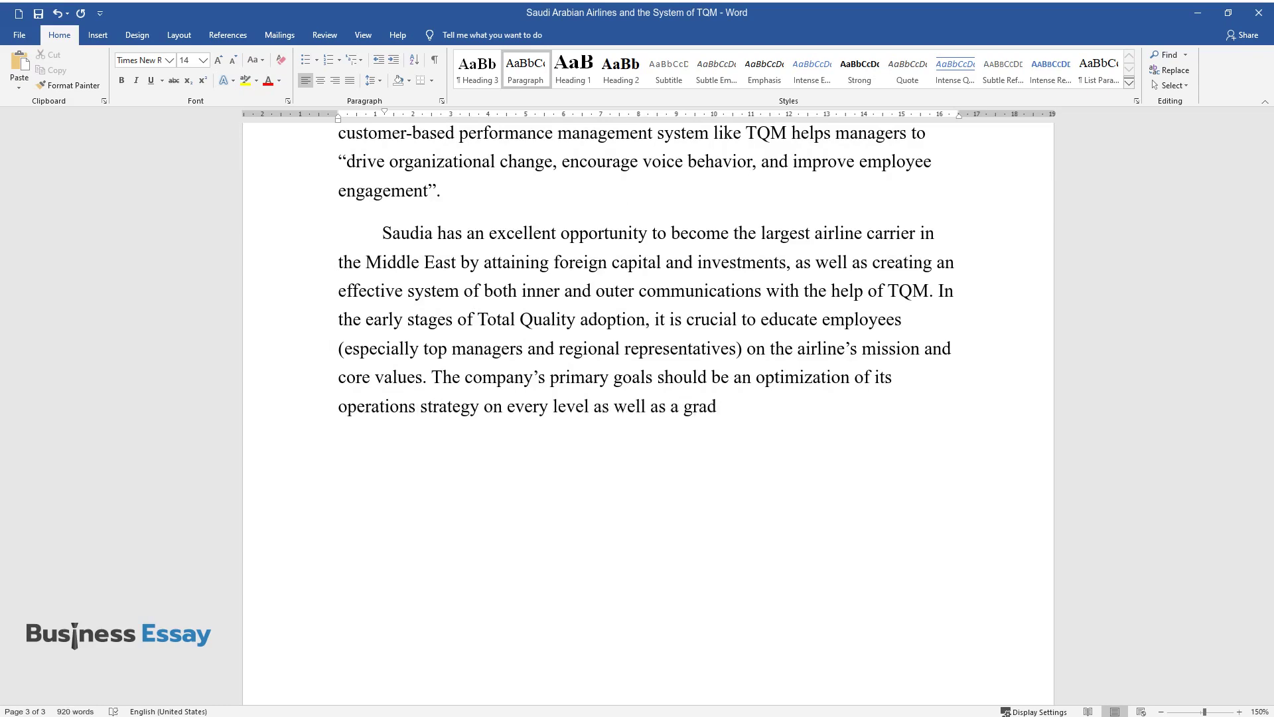
text(ual shift from a fully government-co)
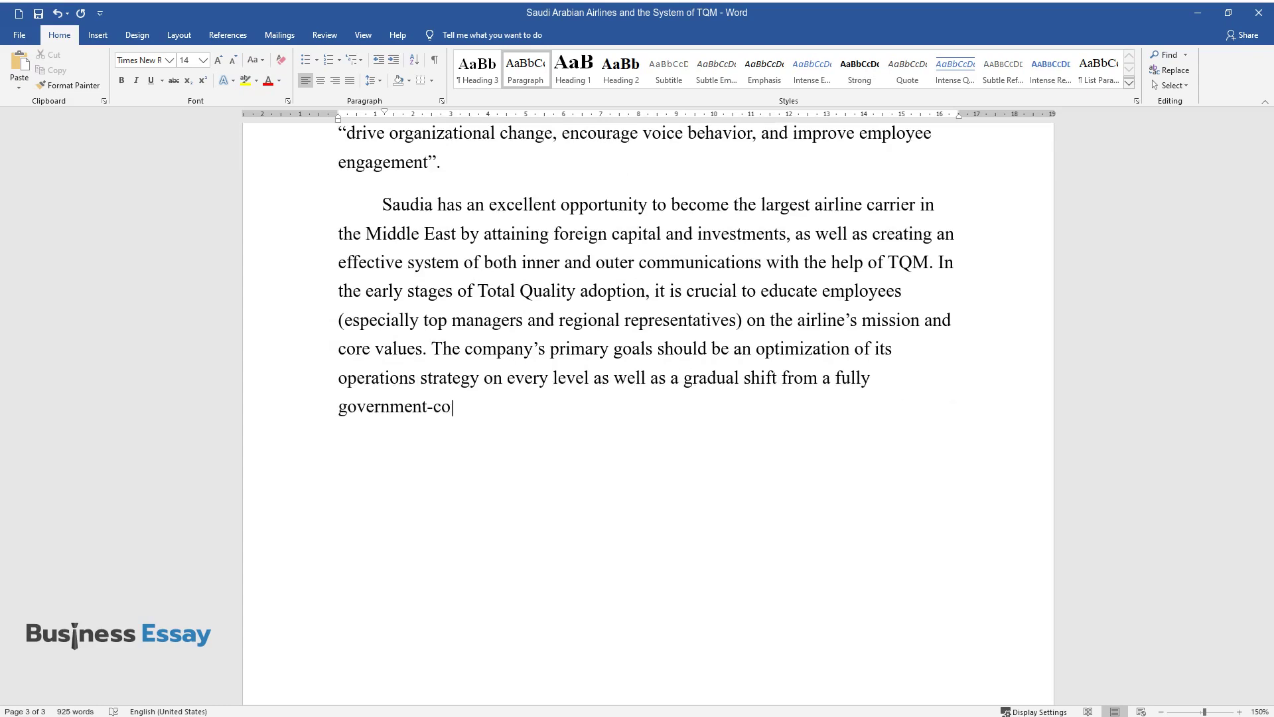
text(ntrolled agency to a more commercia)
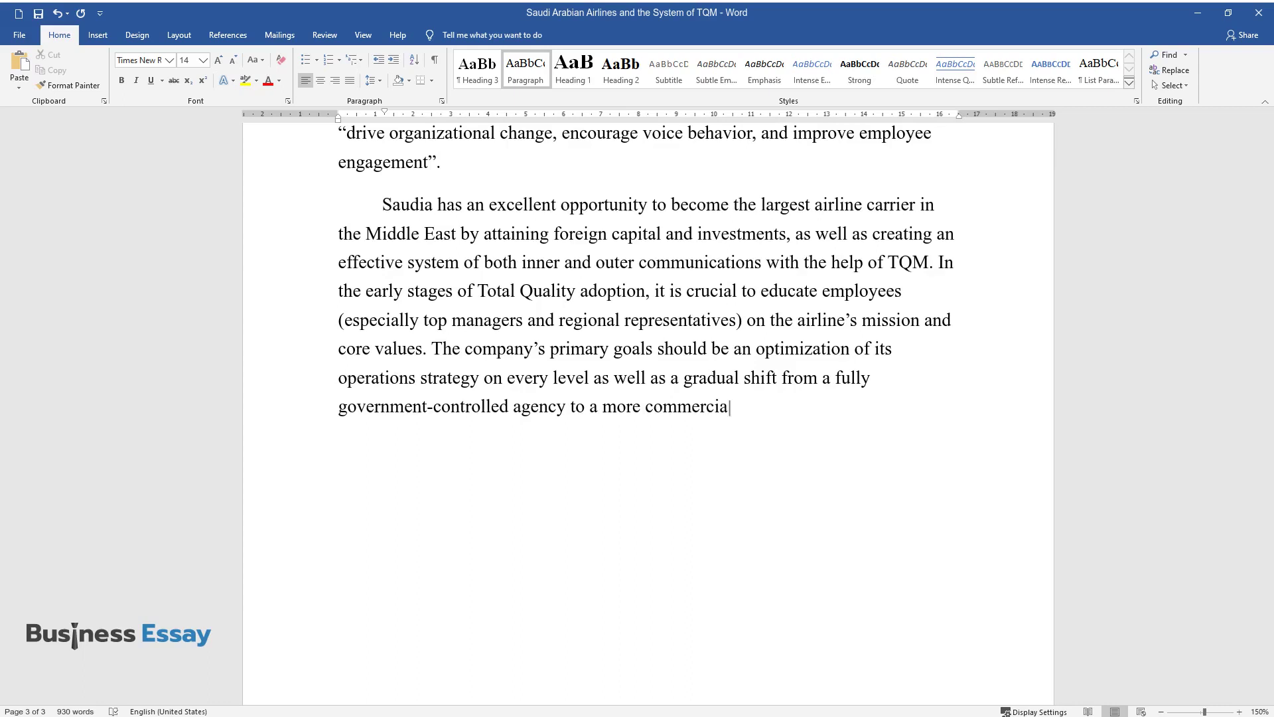
text(lized organization (mainly as a way to attract capital). Key )
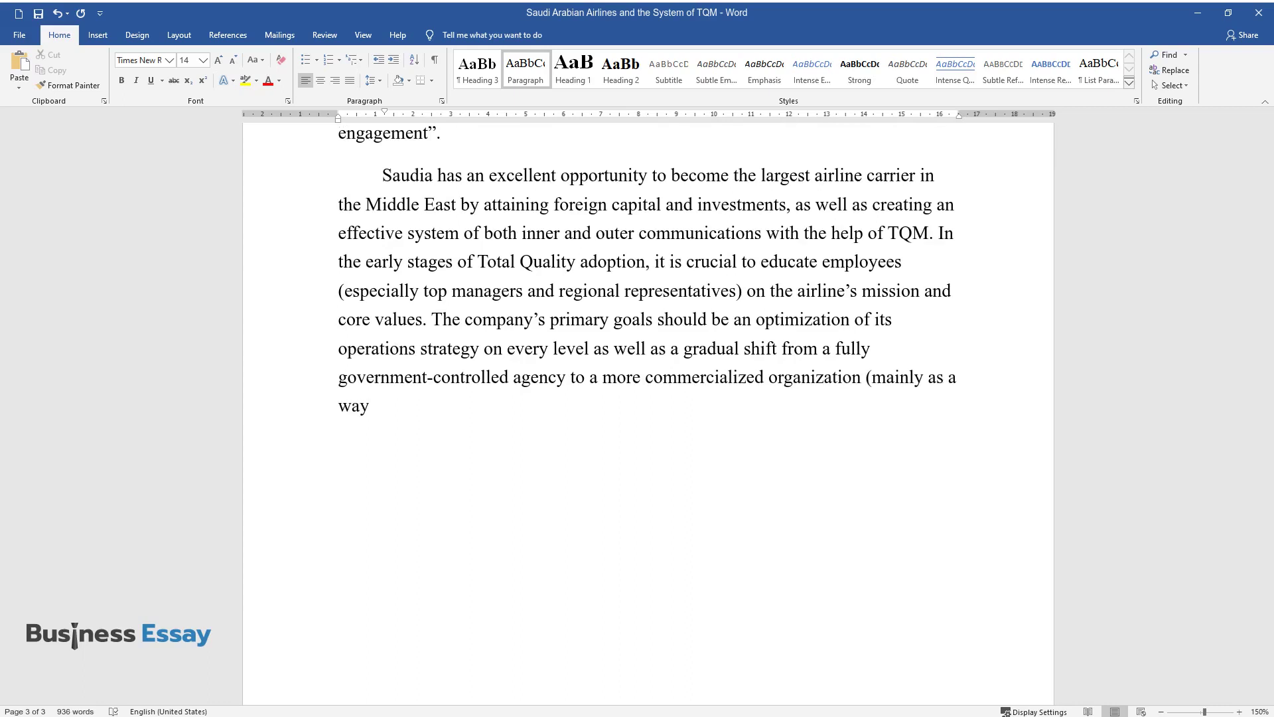
text(factors t)
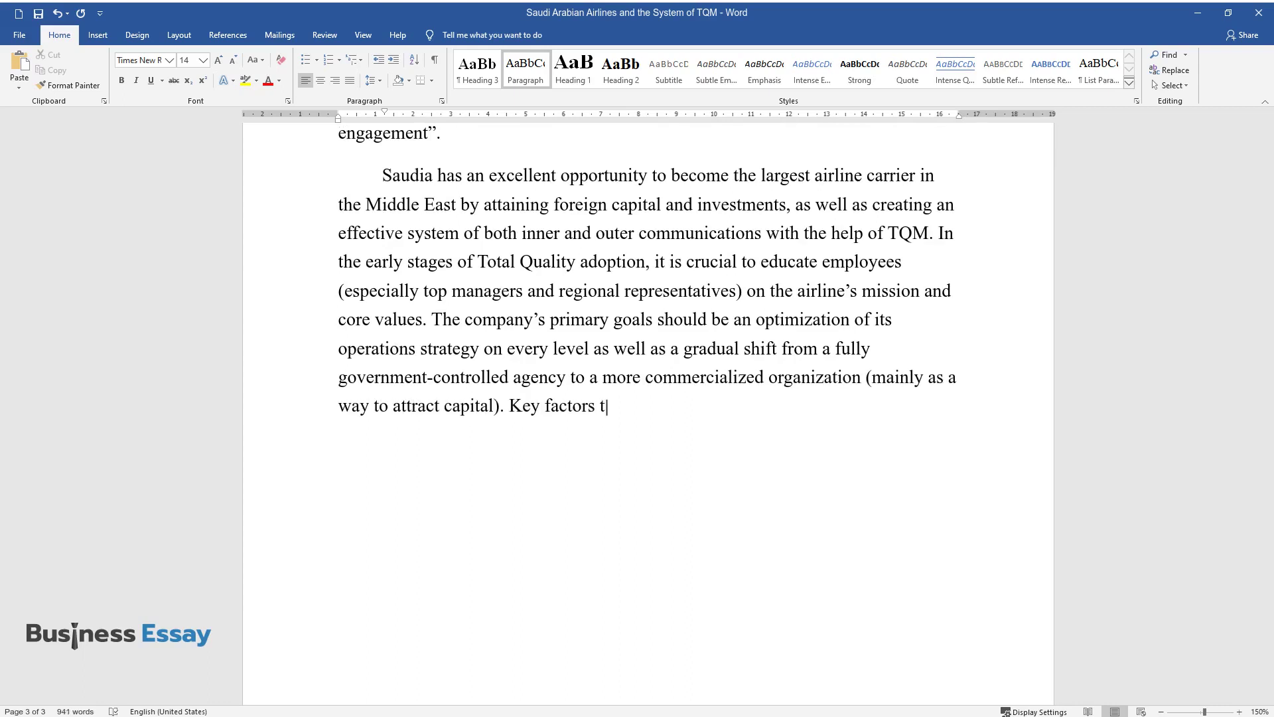
text(hat attribute to the achievement of)
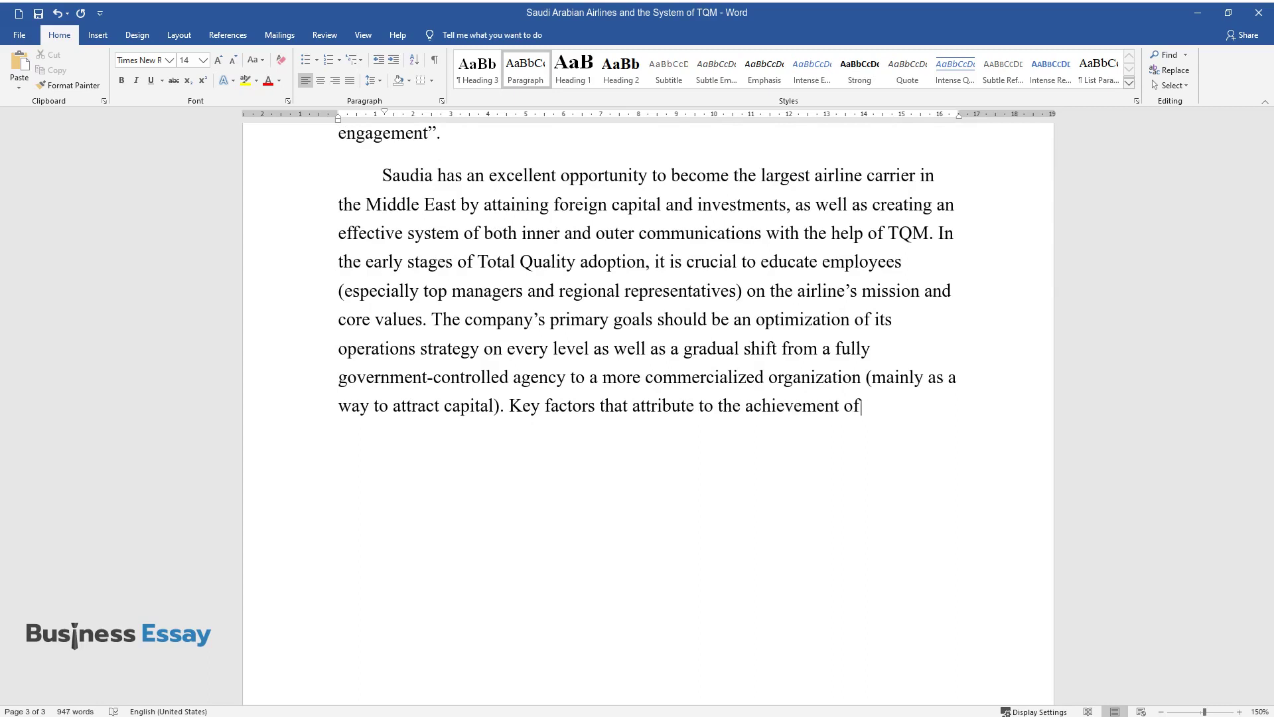
text( these goals are:)
key(Return)
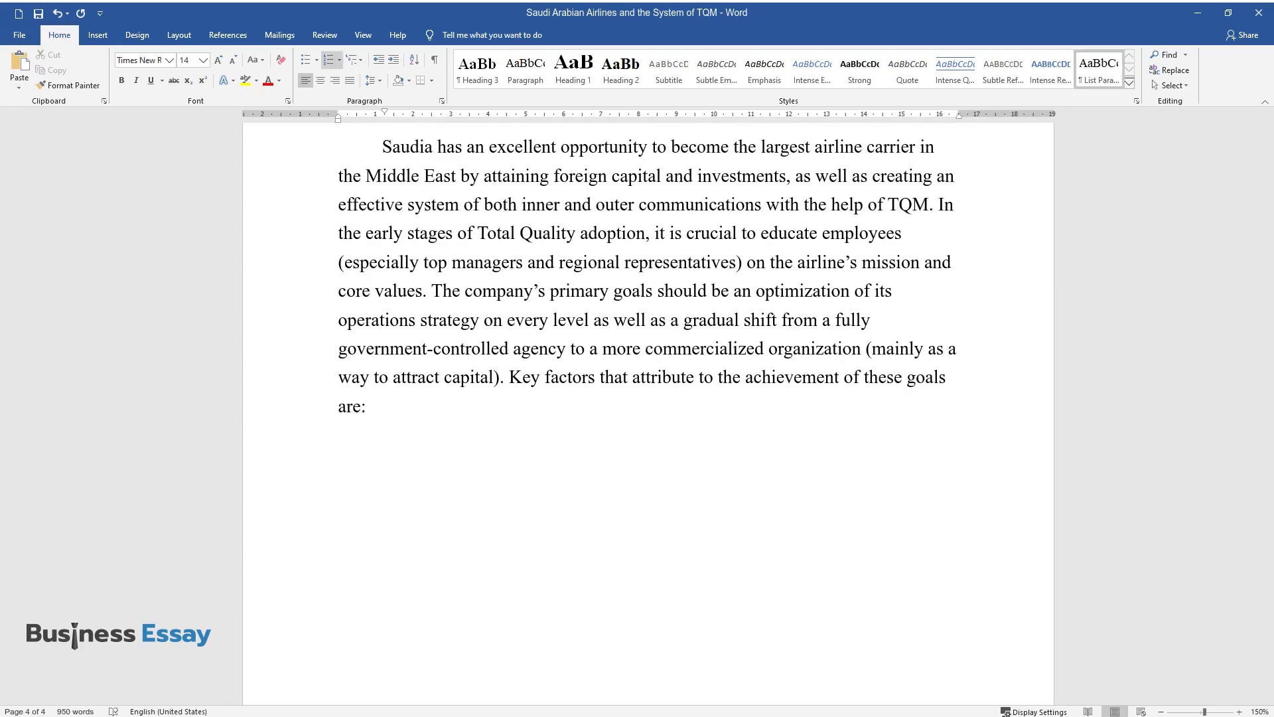
Step: Enter numbered items: cost reduction, excellent customer service, effective performance management; then begin 'It would be most beneficial…'
text(1. Continuous reduction of co)
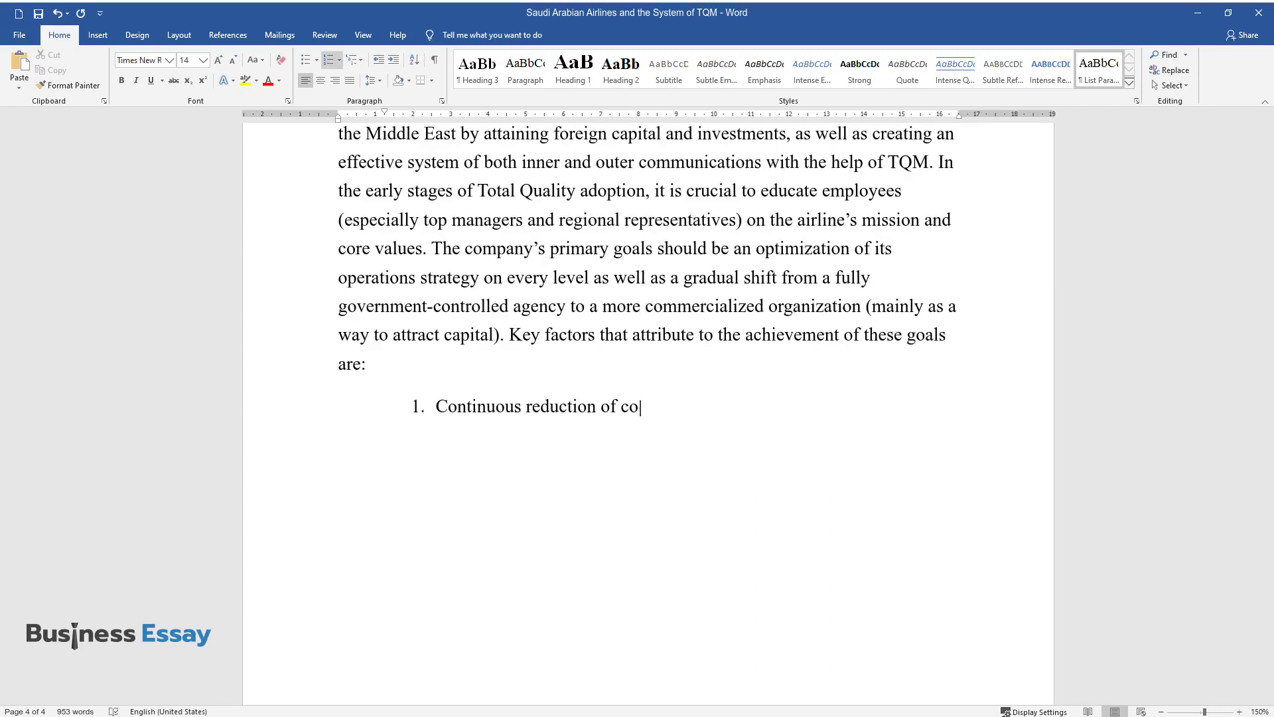
text(sts.)
key(Return)
text(Providing )
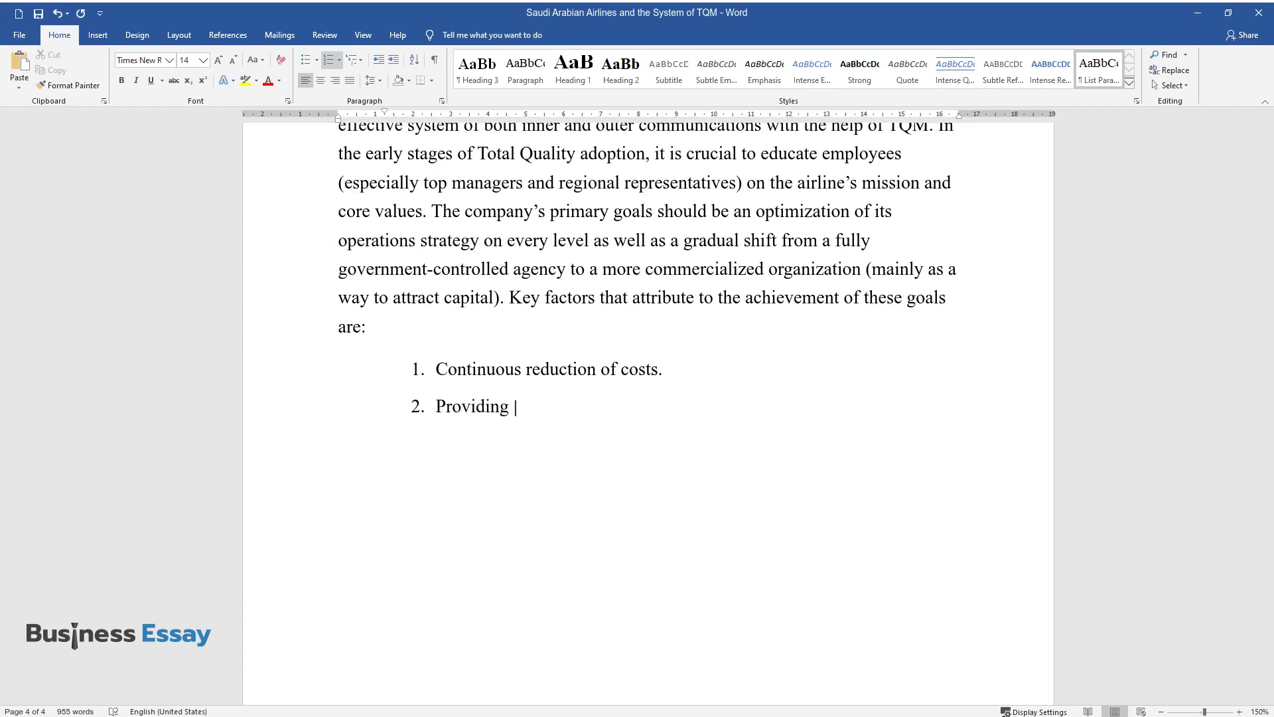
text(excellent customer se)
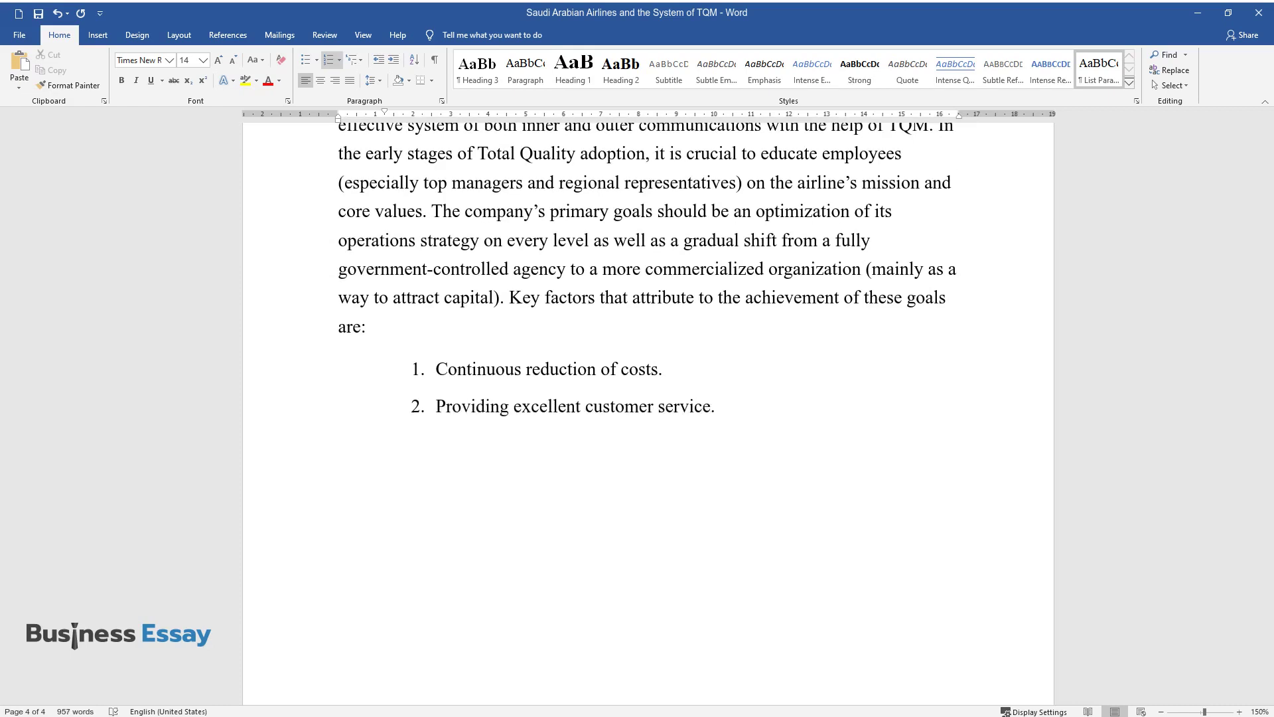
text(rvice.)
key(Return)
text(Implementing an ef)
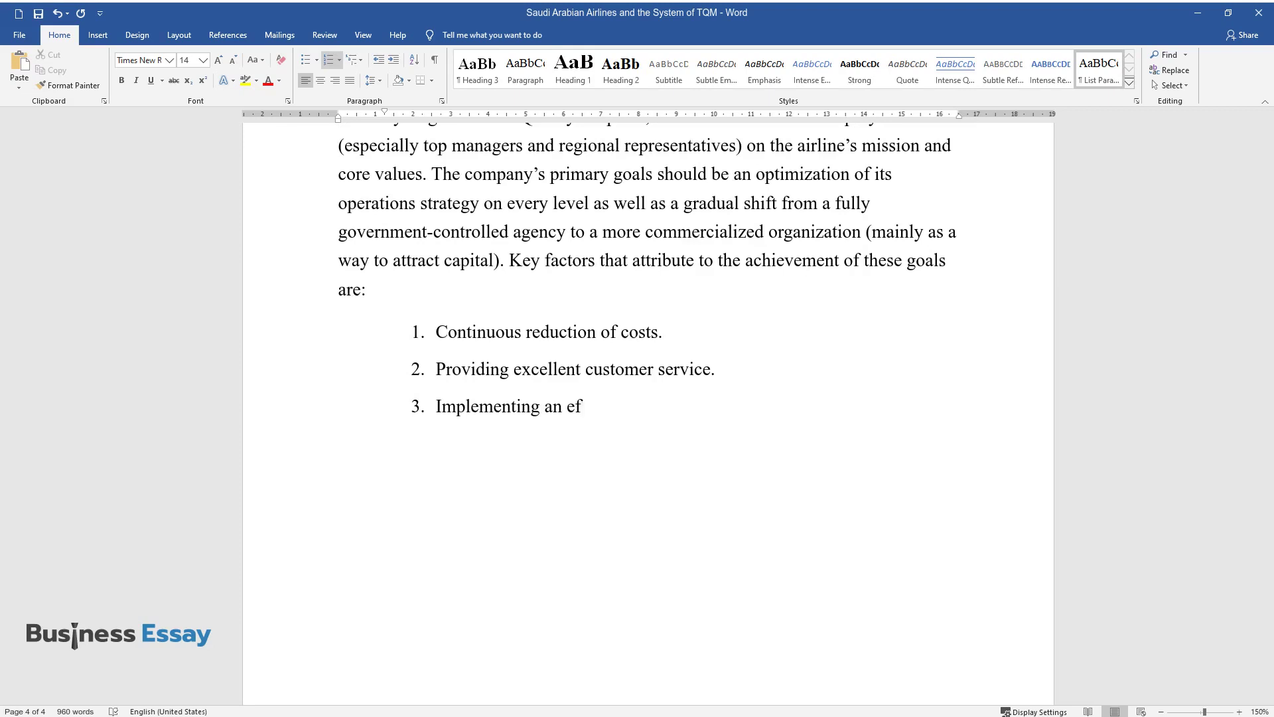
text(fective performance management system.)
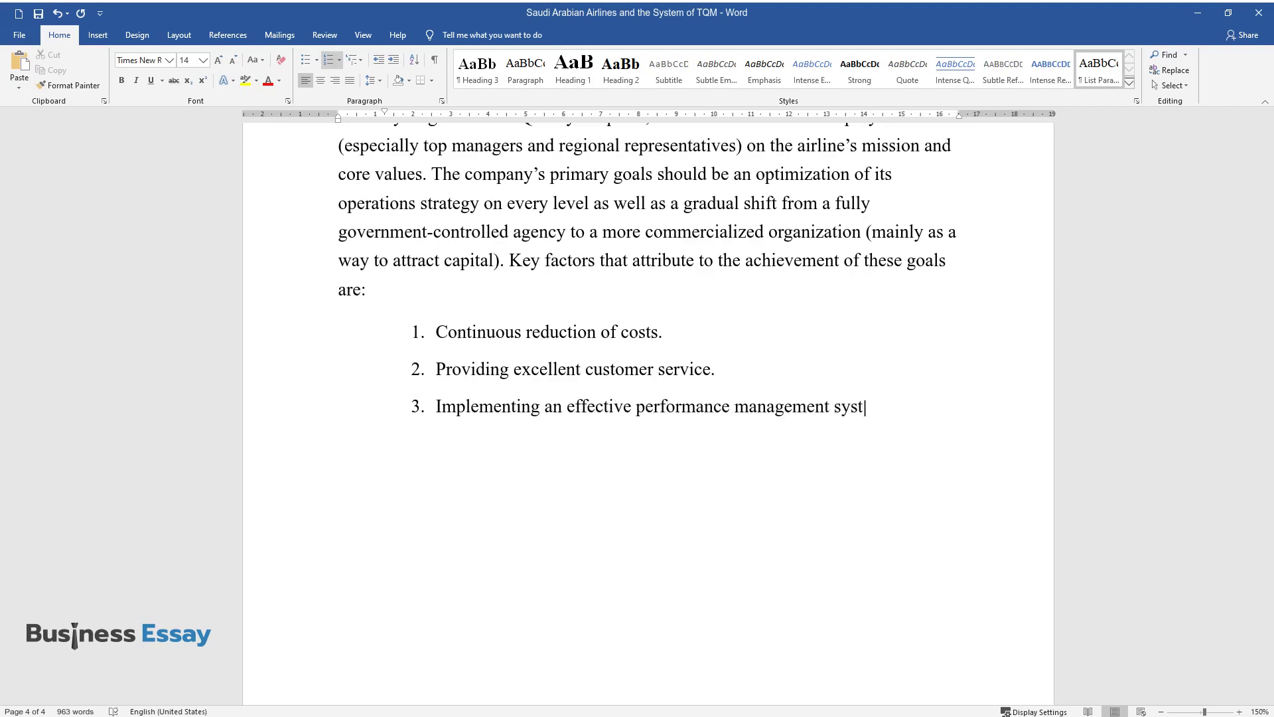
key(Return)
key(Return)
text(It would be )
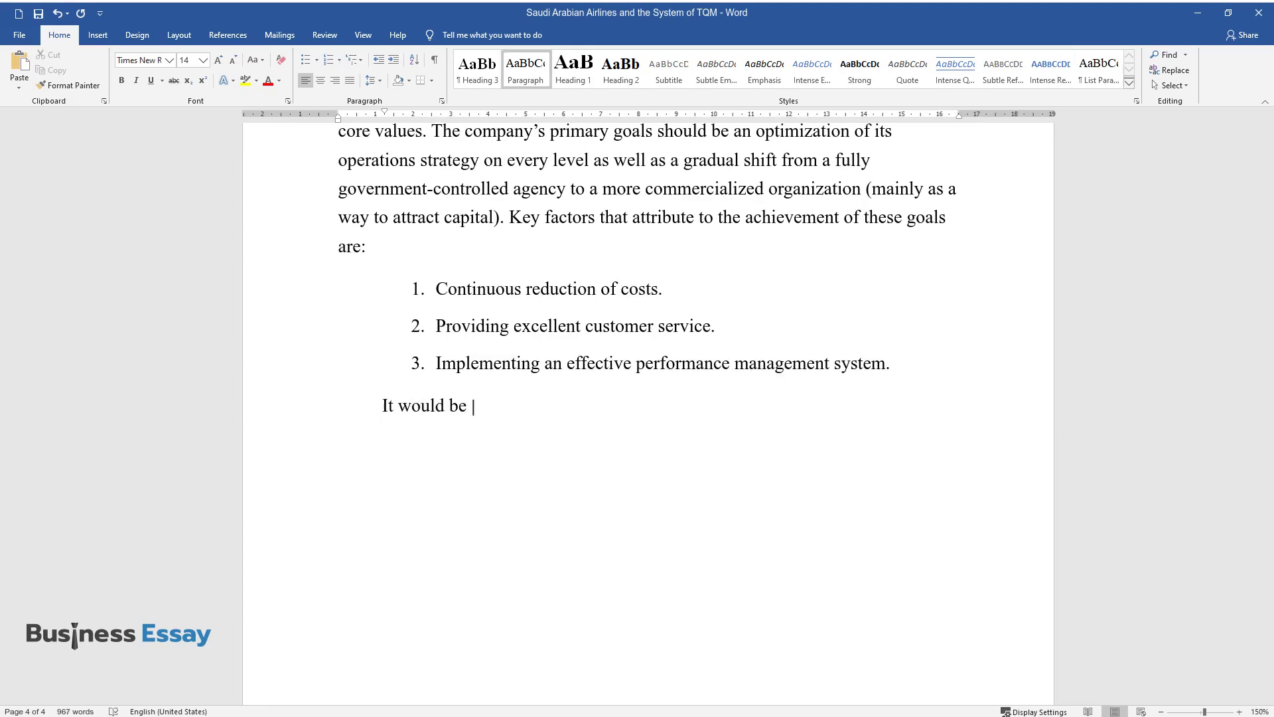
text(most beneficial for Saudia to t)
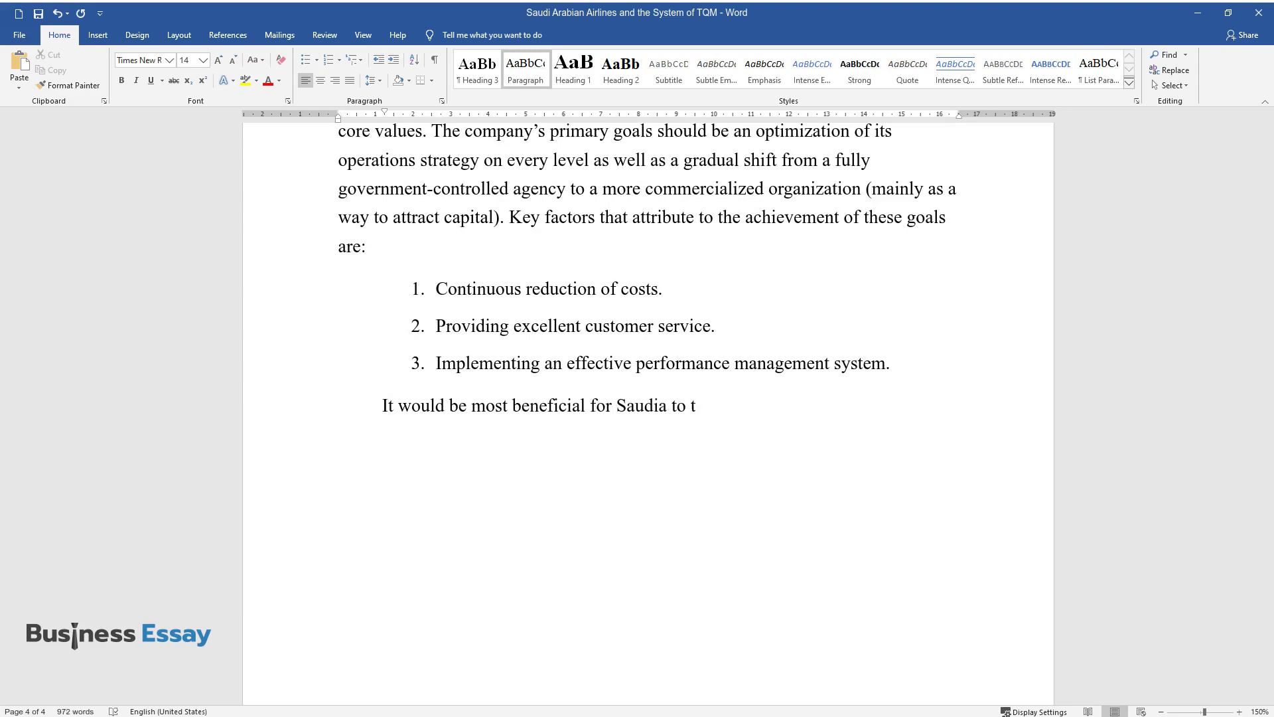
text(ake a complex approach. The comp)
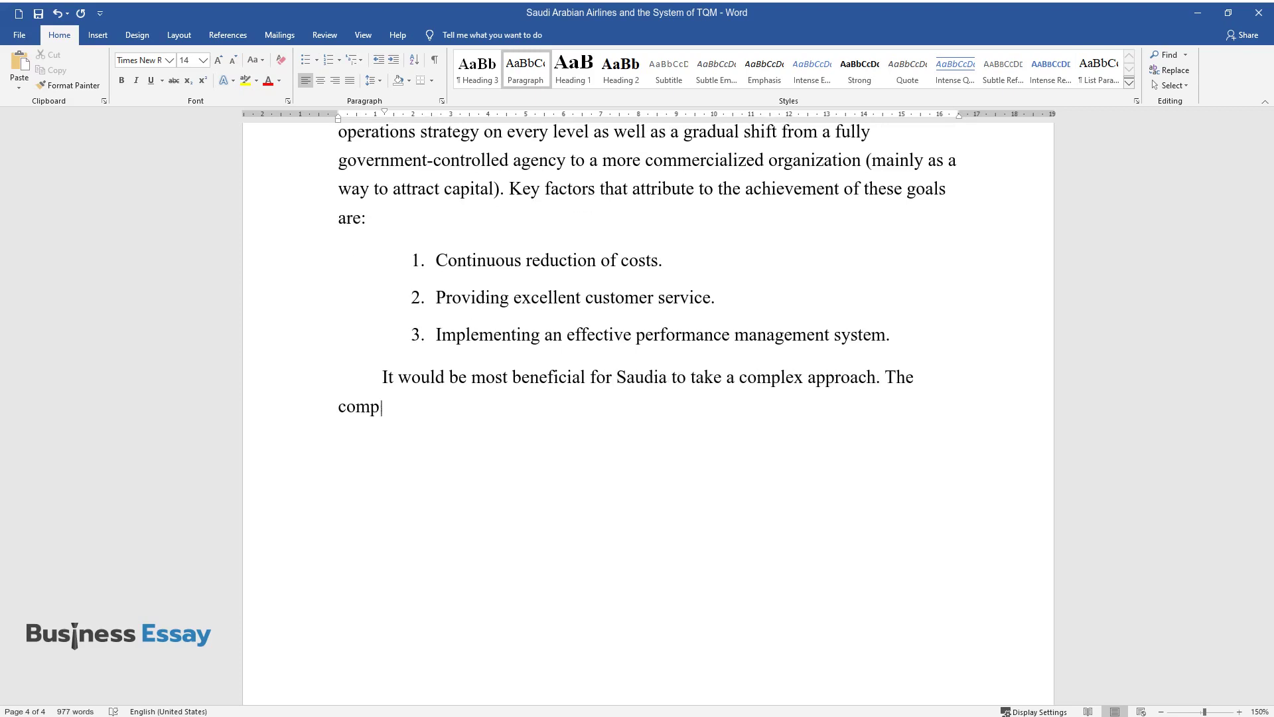
text(any needs to improve “employee q)
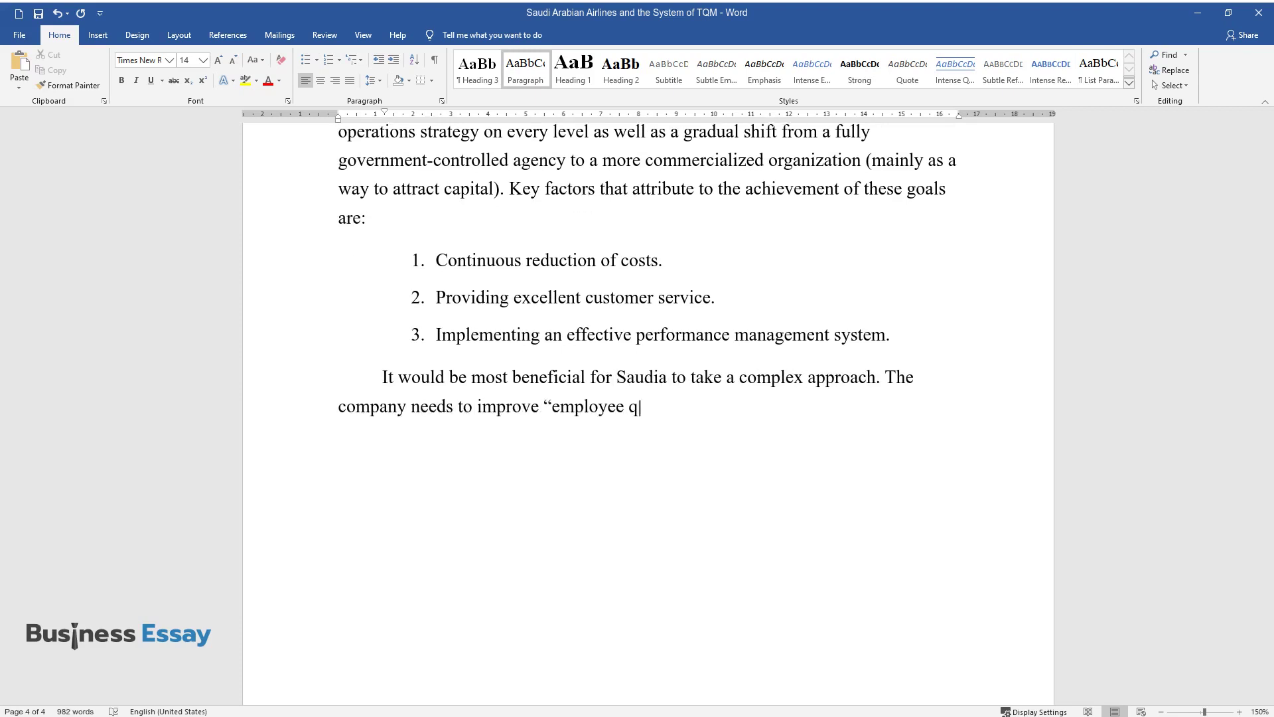
text(uality management, quality prac)
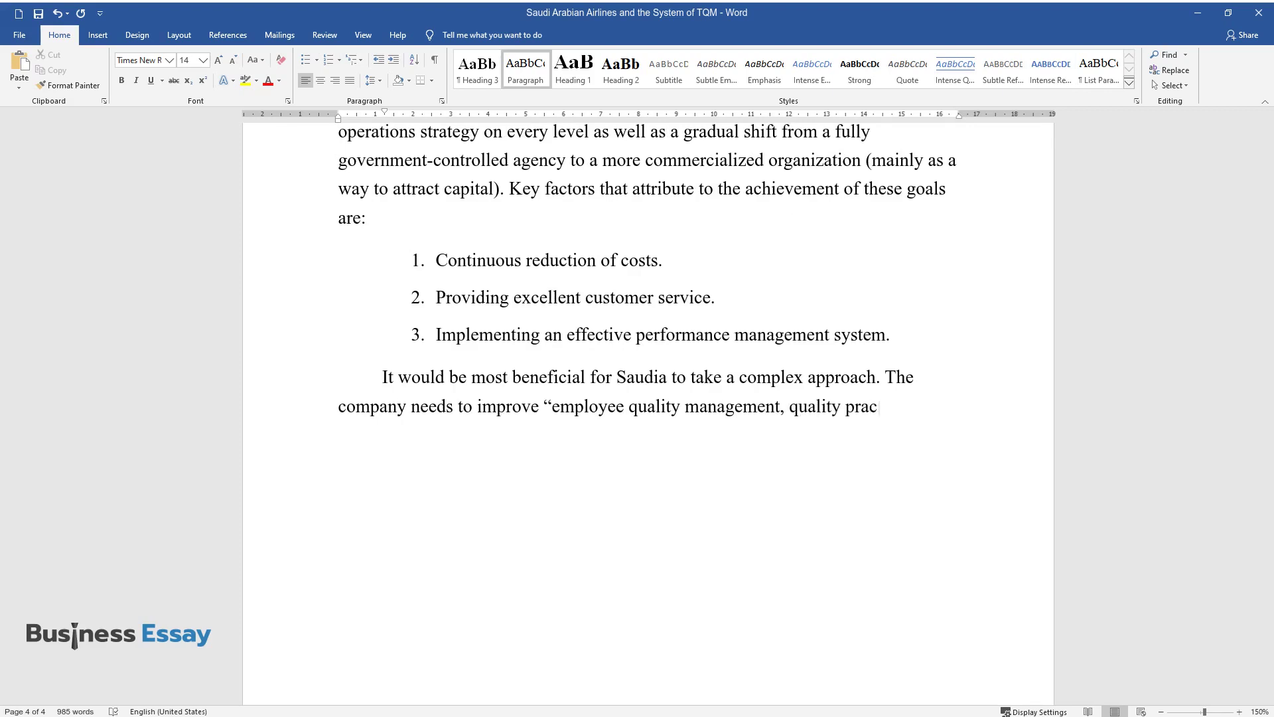
text(tices of top management, process)
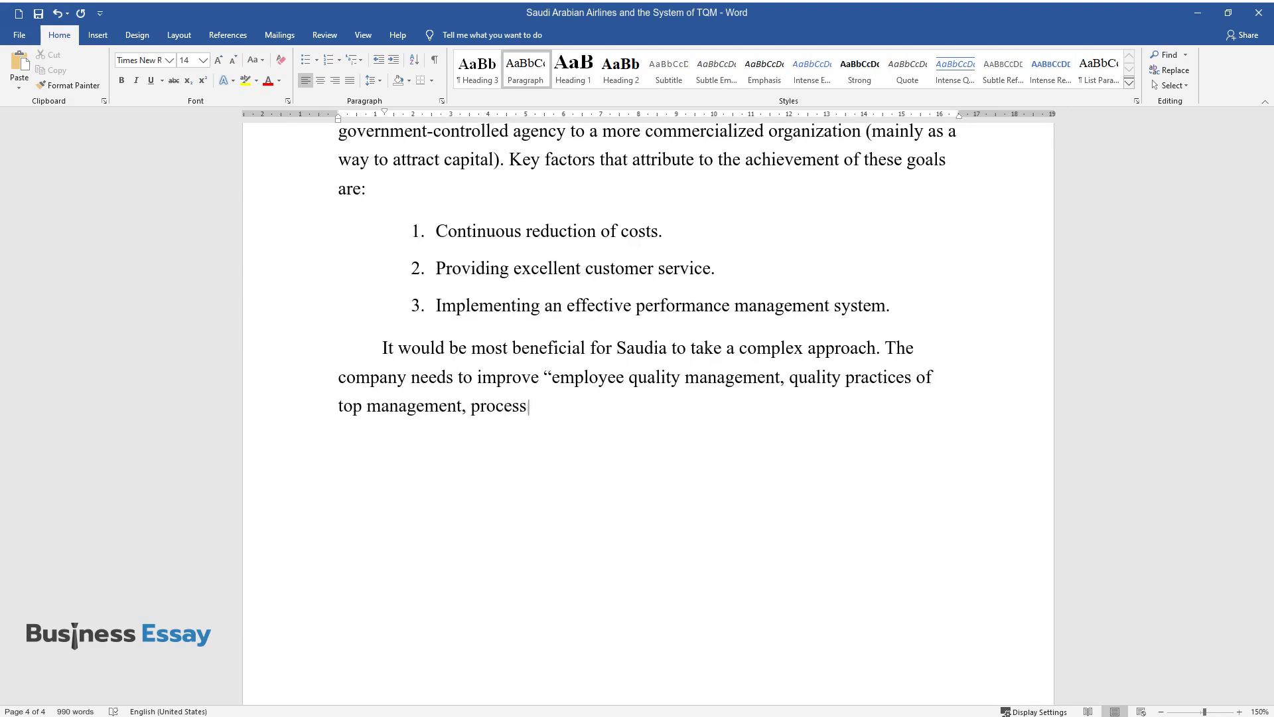
text( management, employee knowledge,)
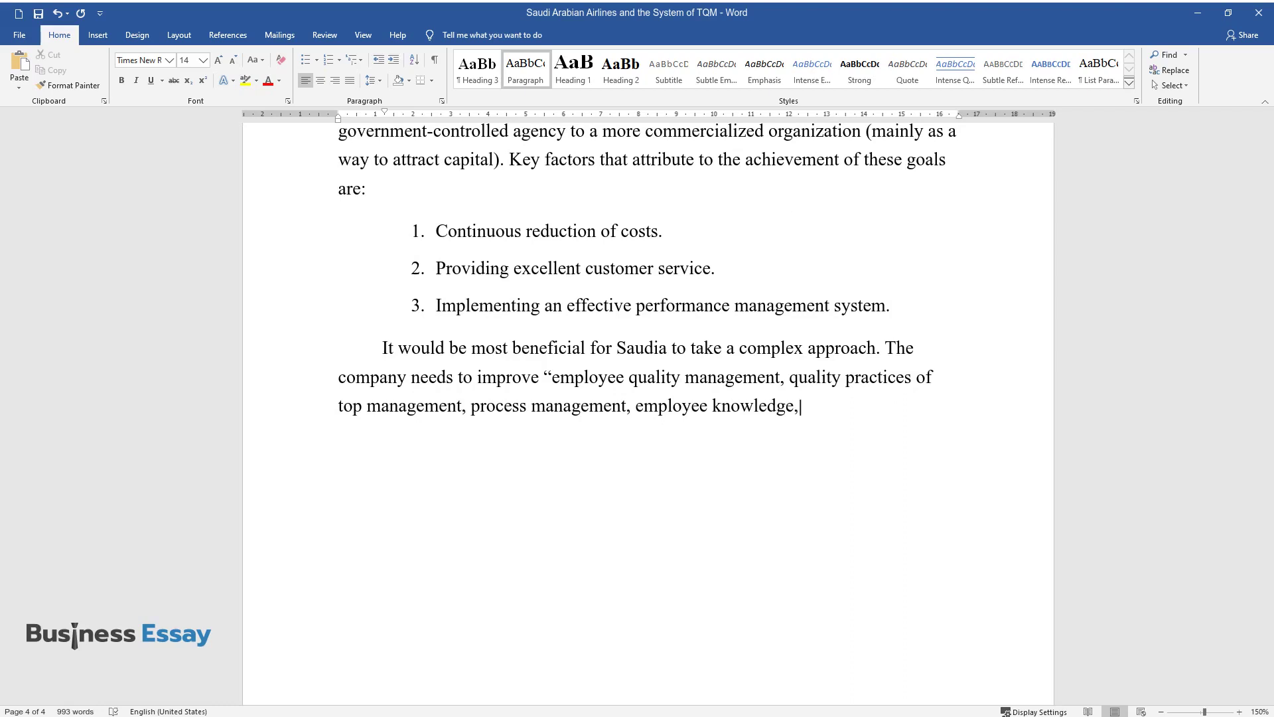
text( and education, and customer foc)
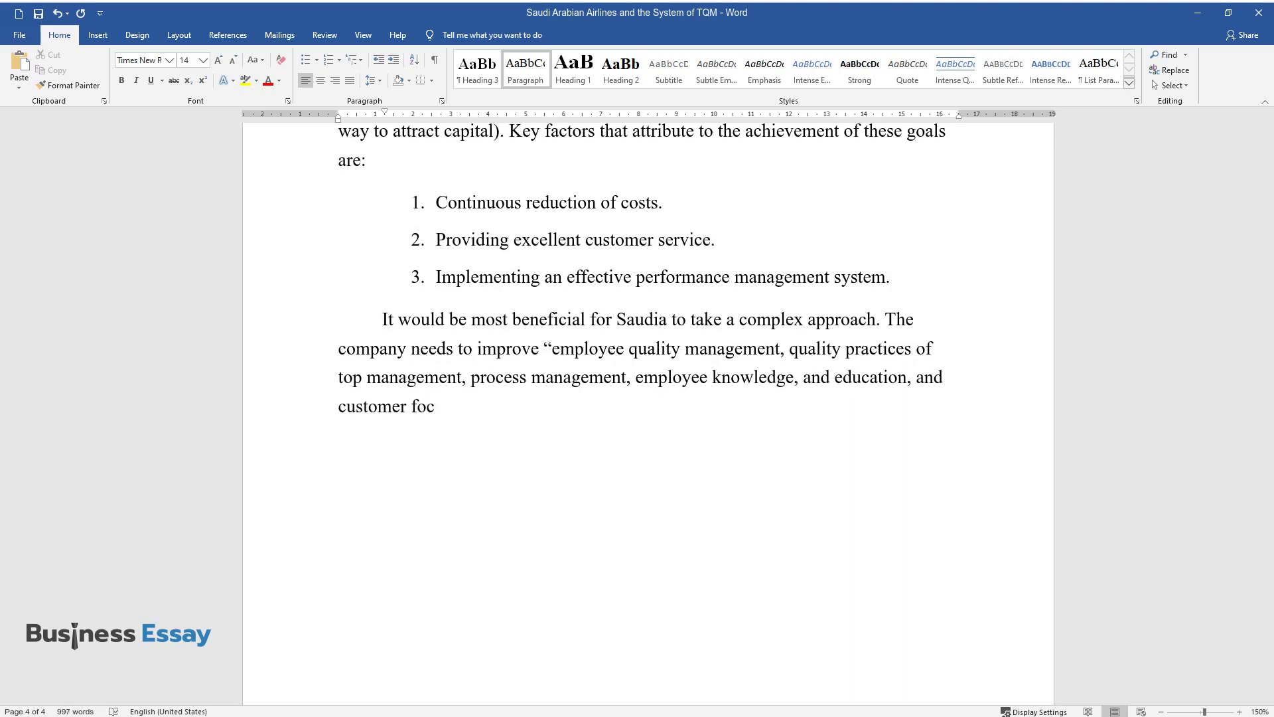
text(us”. Based on these insights, ce)
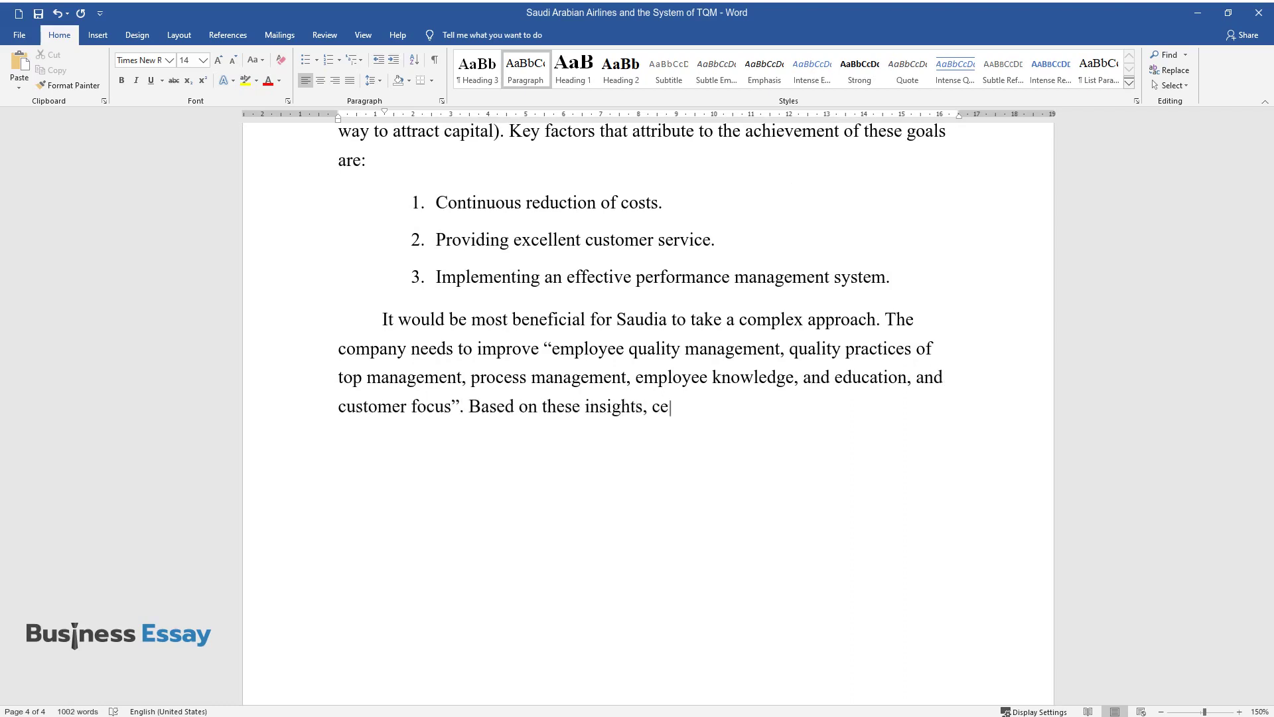
text(rtain steps for TQM implementat)
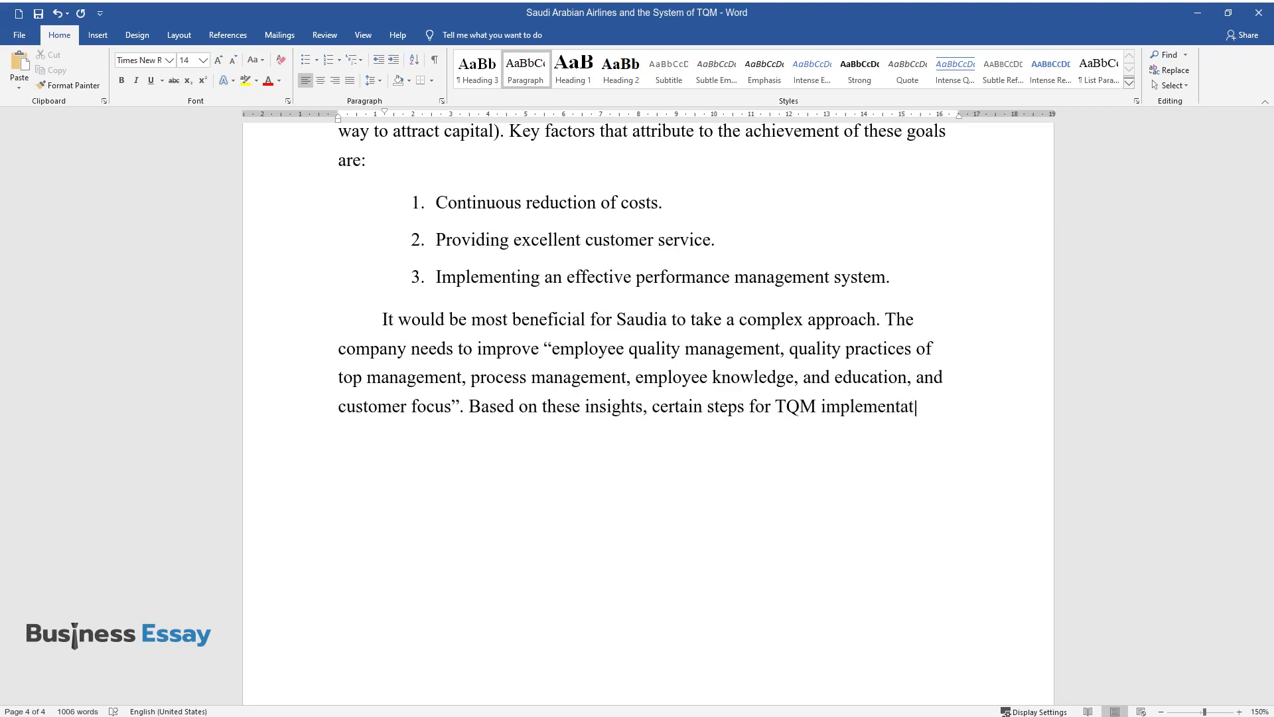
text(ion for Saudia can be taken:)
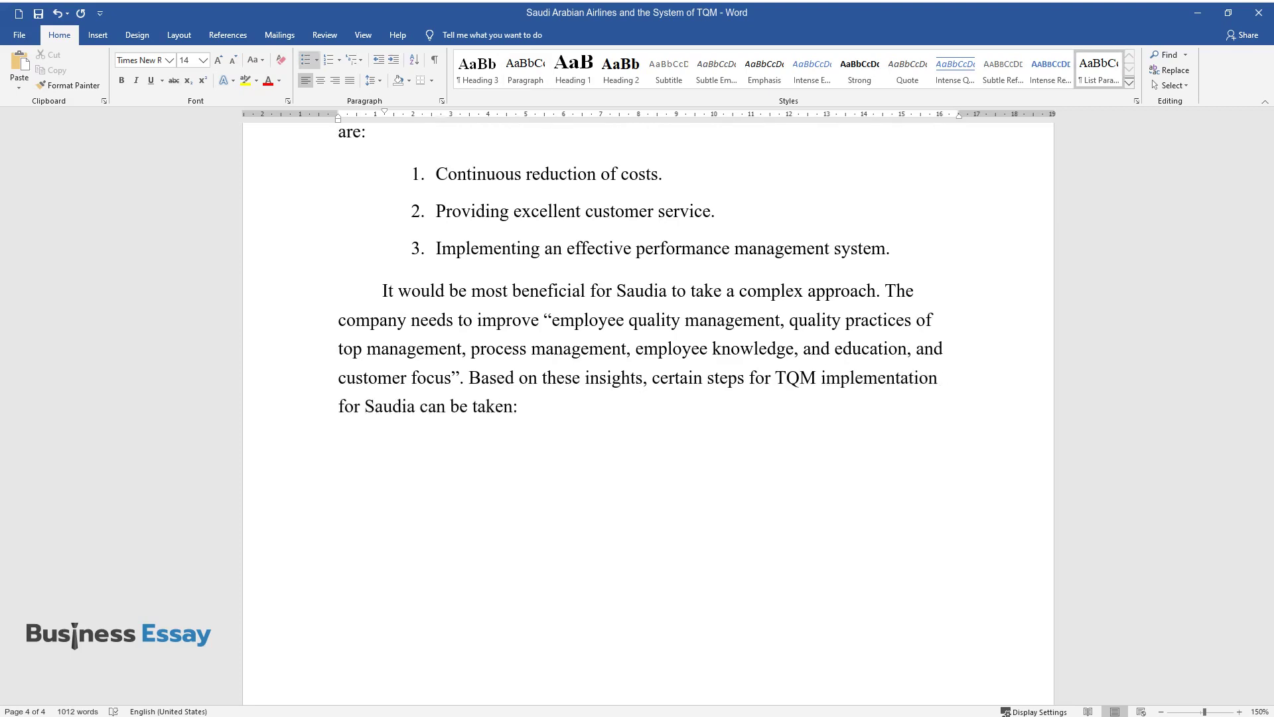
Step: End the complex-approach paragraph and start the first bullet, 'Analyze the current state of employee job satisfaction…'
key(Return)
text(Analyze the current s)
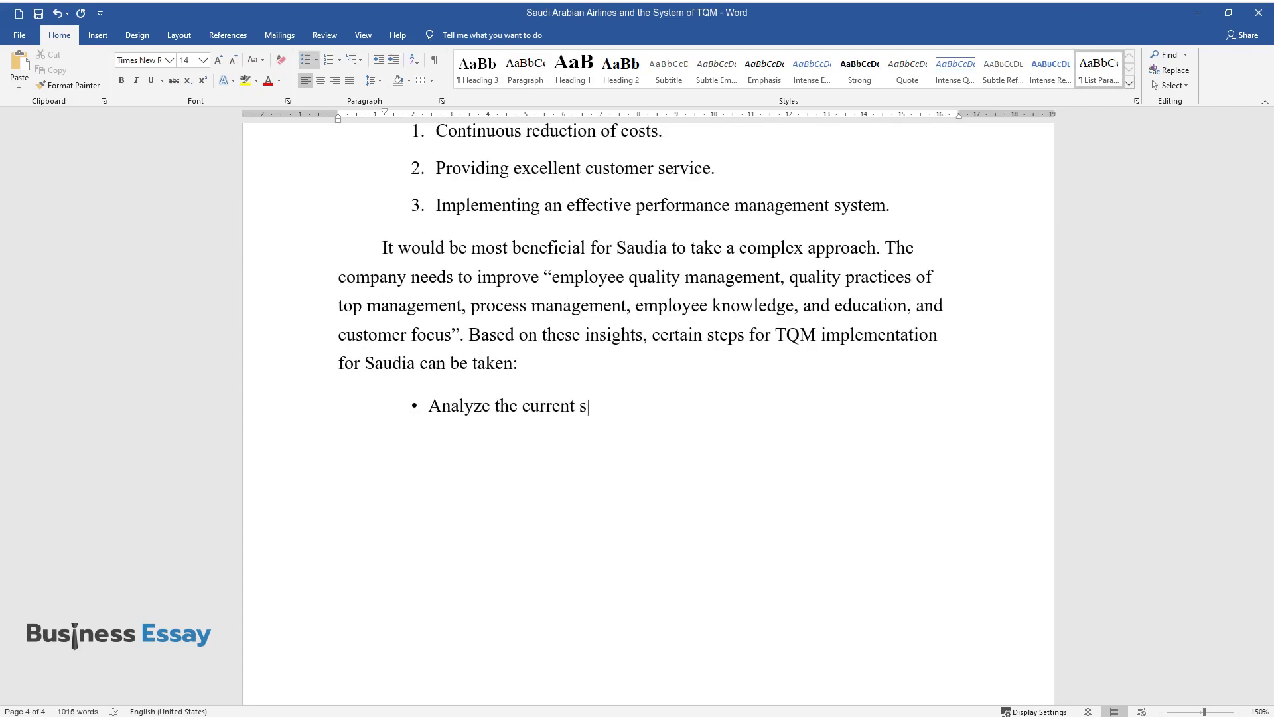
text(tate of employee job satisfaction, e)
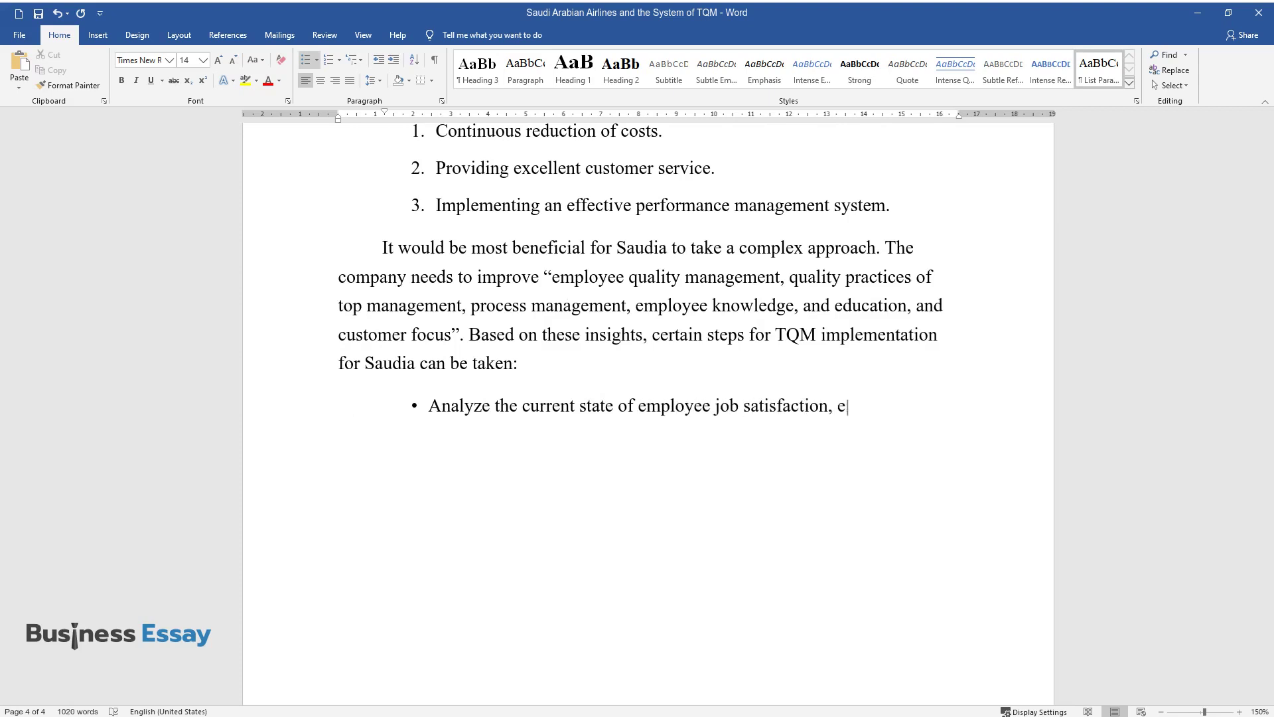
text(fficiency in communications, and the)
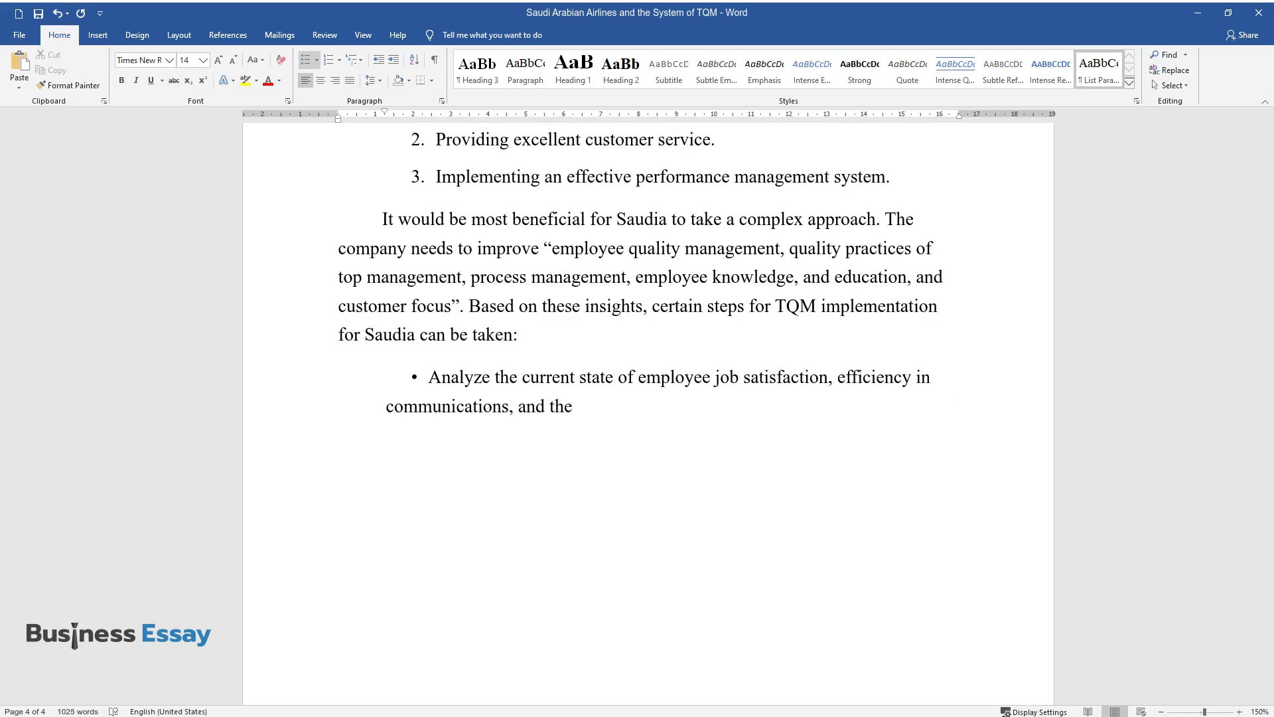
text( general attitude toward the compan)
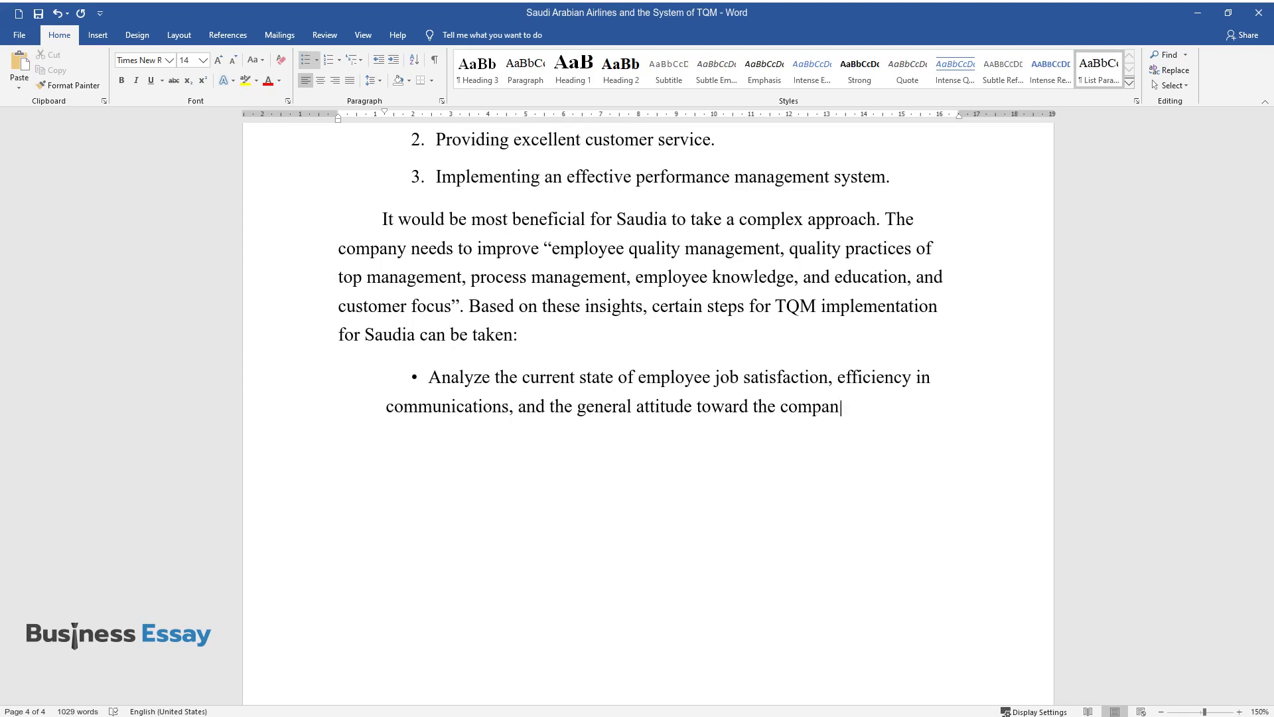
text(y's management.)
Step: Add bullets for educating staff, changing policies, and 'Review the progress and make necessary changes.', then end the list
key(Return)
text(Edu)
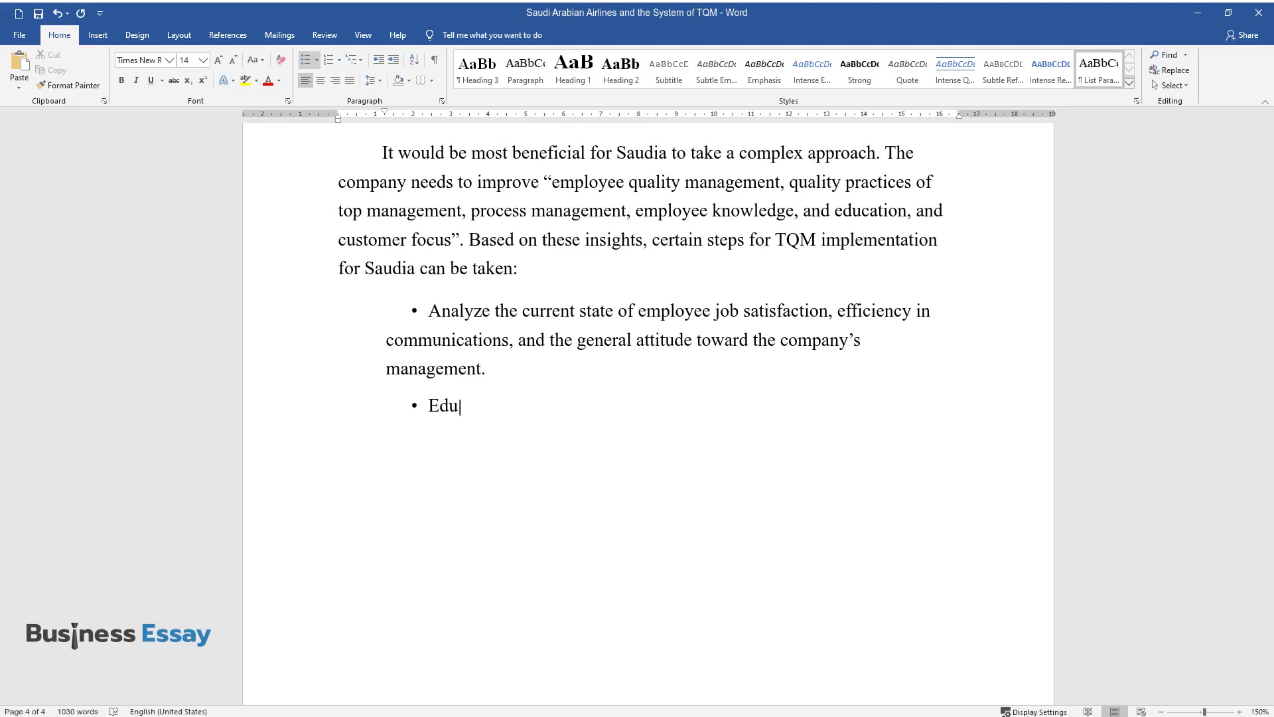
text(cate staff according to the )
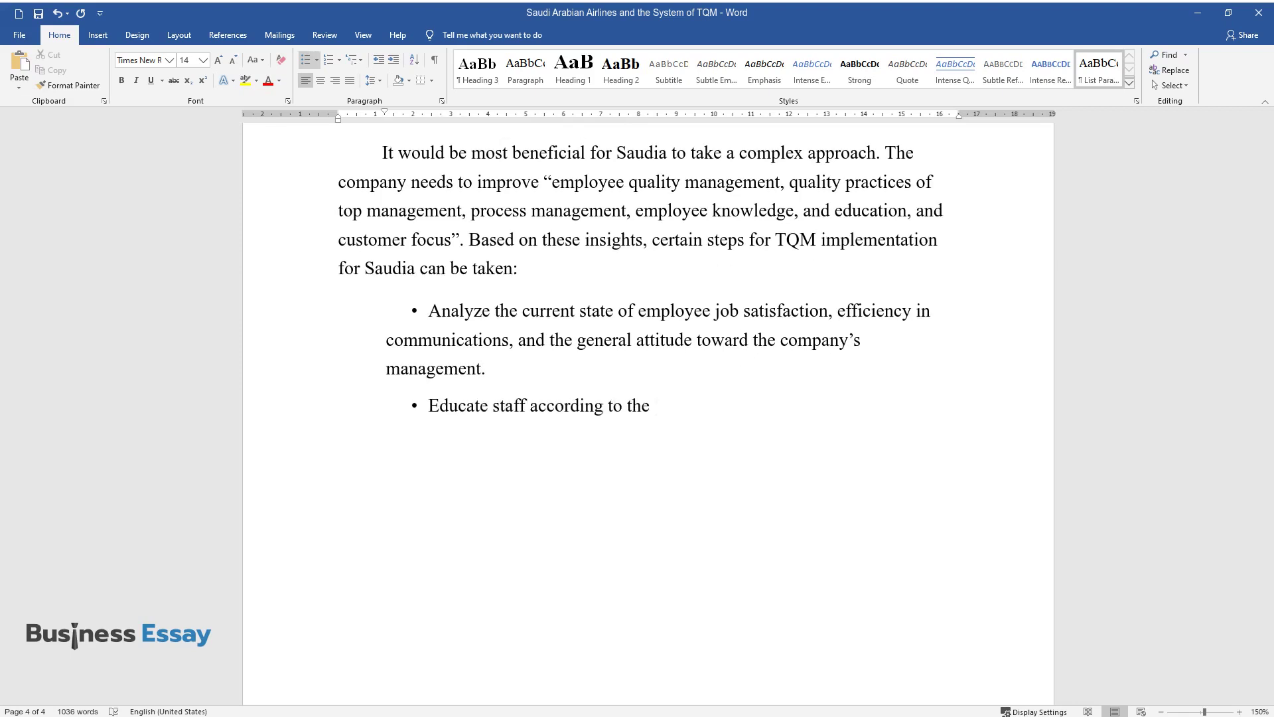
text(standards of TQM (e.g. workshops, training, a written c)
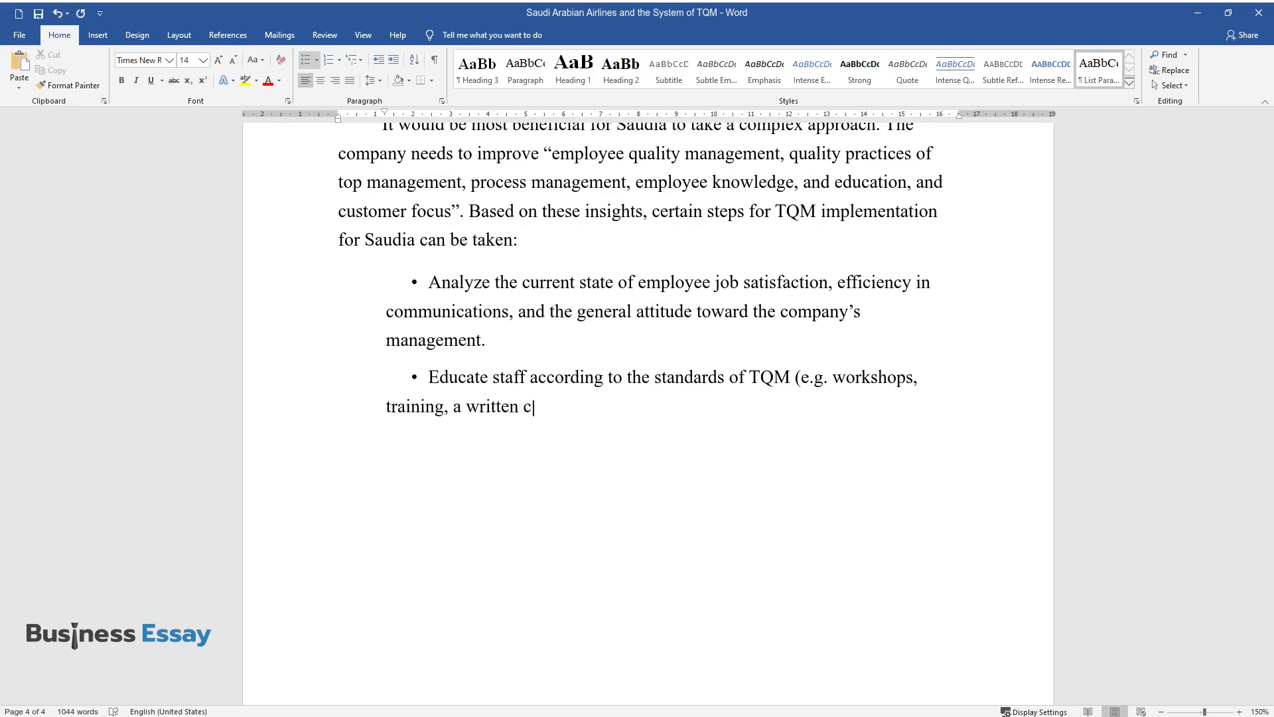
text(ode of conduct)
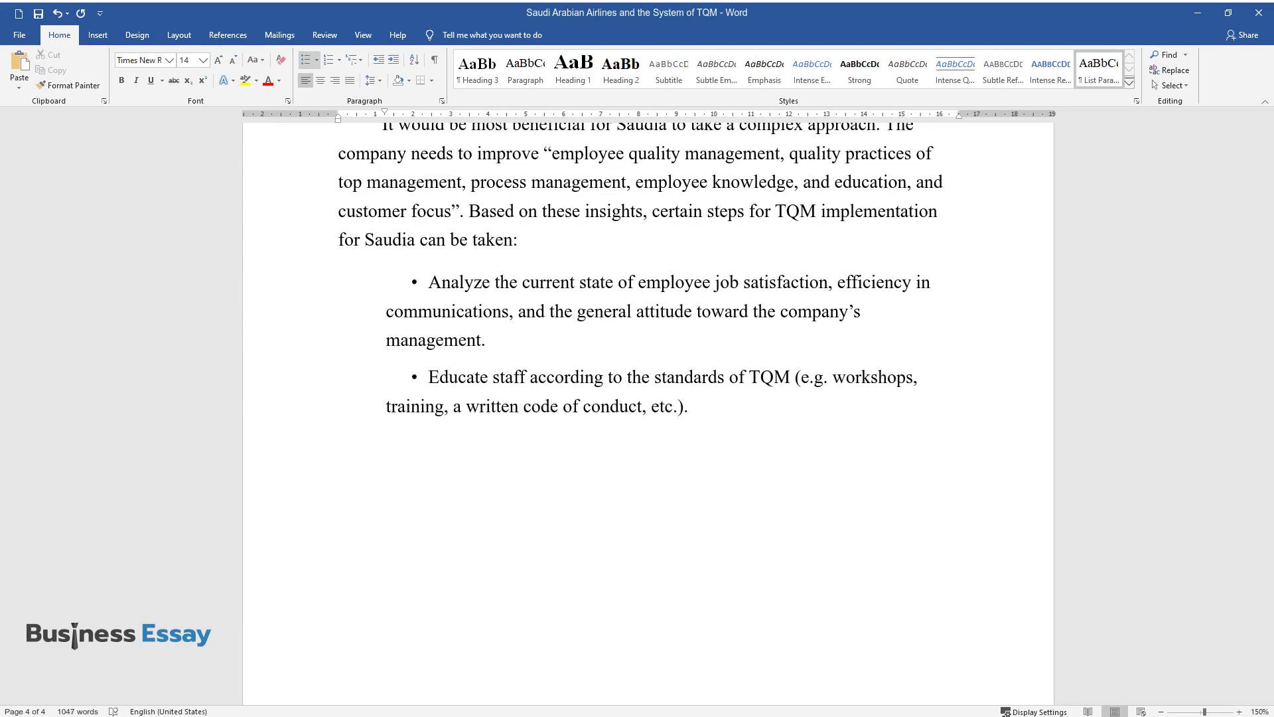
text(, etc.).)
key(Return)
text(Change policies and p)
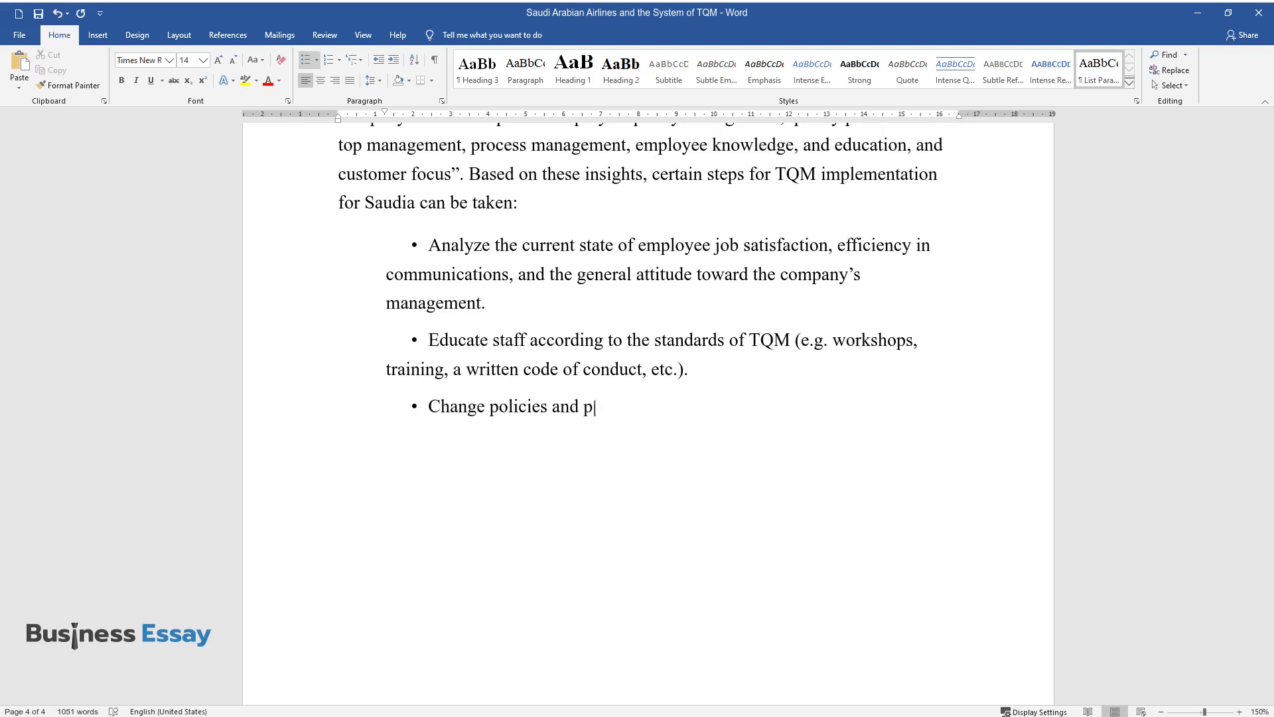
text(rocedures (so that they meet the)
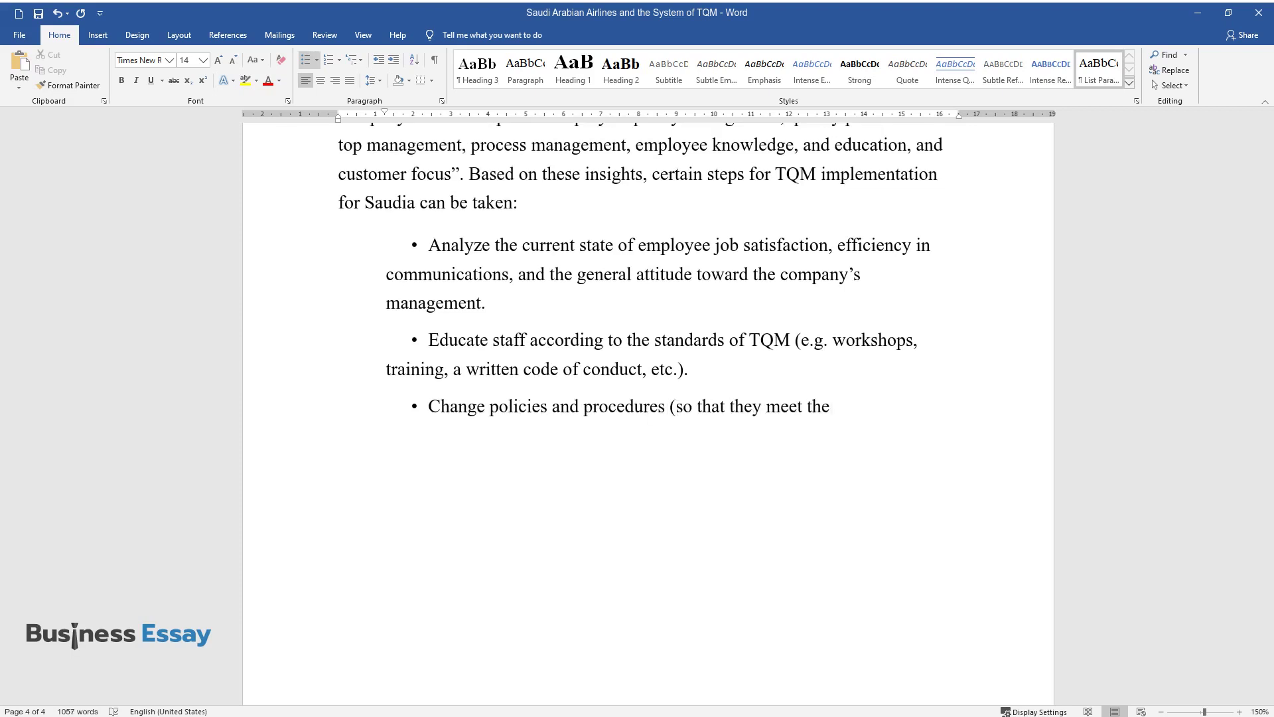
text( TQM guidelines and Saudia's go)
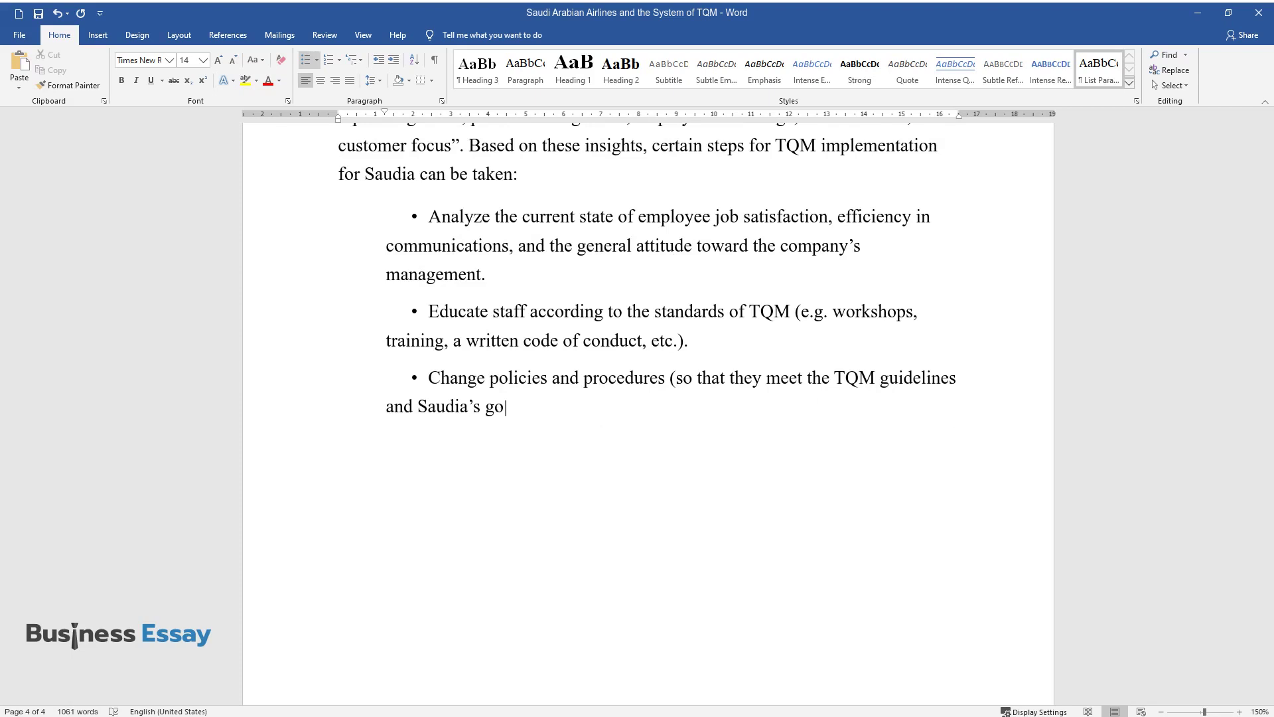
text(als mentioned above).)
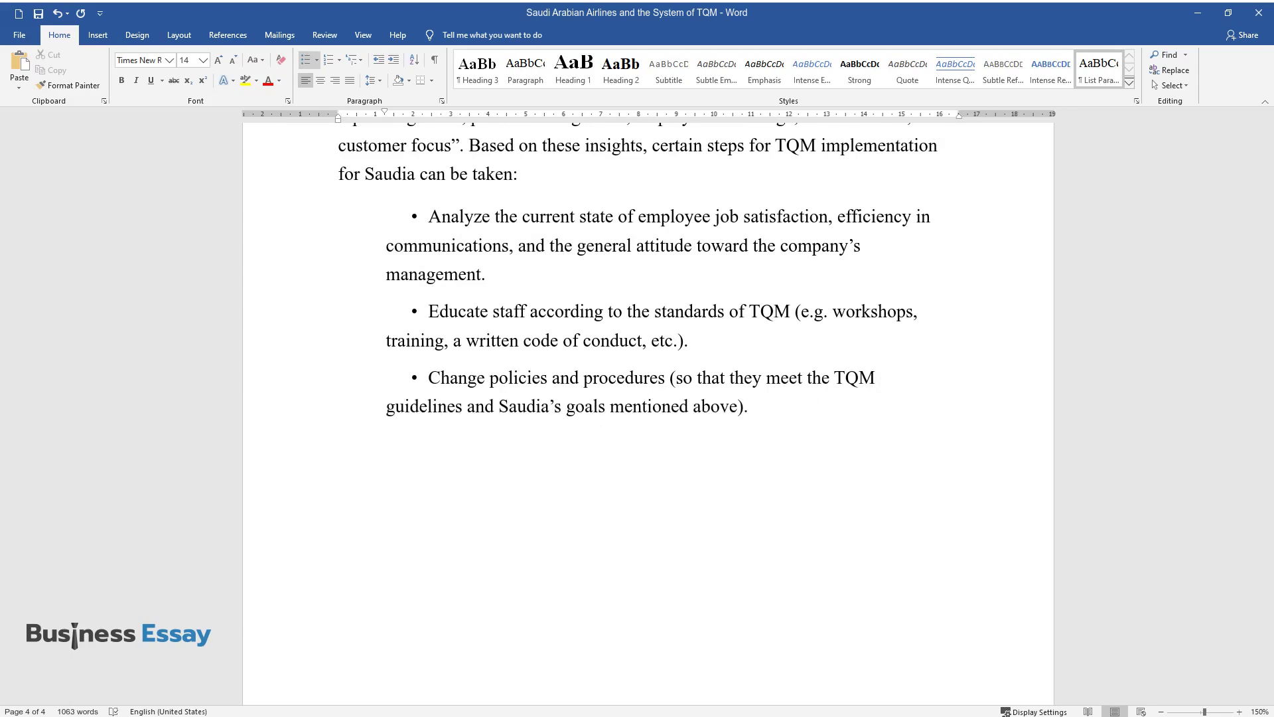
key(Return)
text(Review the progress and ma)
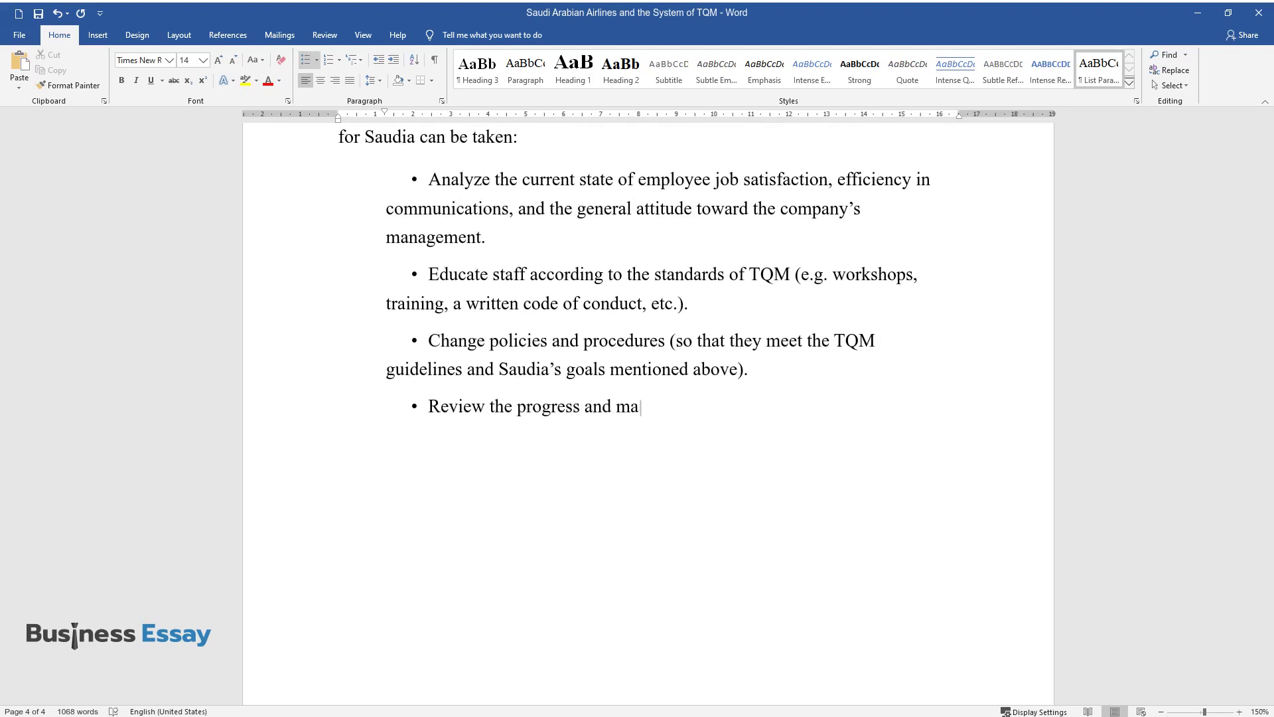
text(ke necessary changes.)
key(Return)
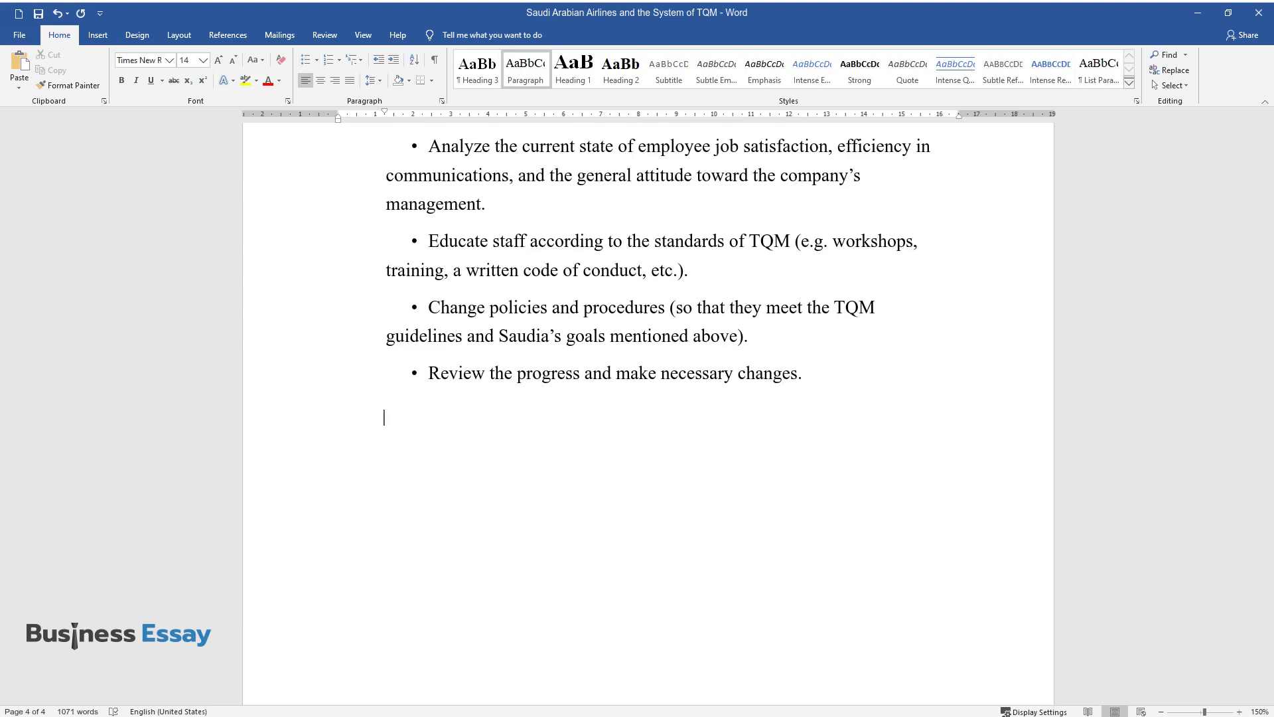
Step: Type the conclusion beginning 'In conclusion, it is safe to assume that Saudia could gain competitive advantages…'
text(In conclusion, it is sa)
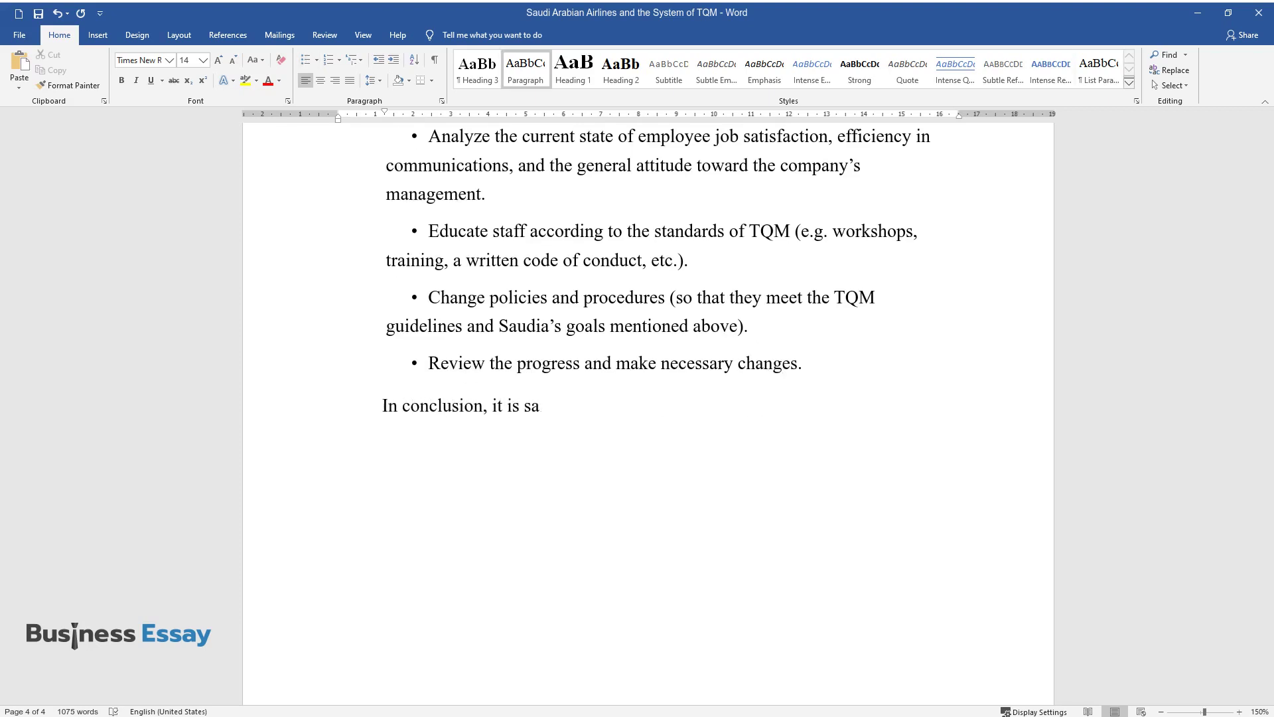
text(fe to assume that Saudia could gain c)
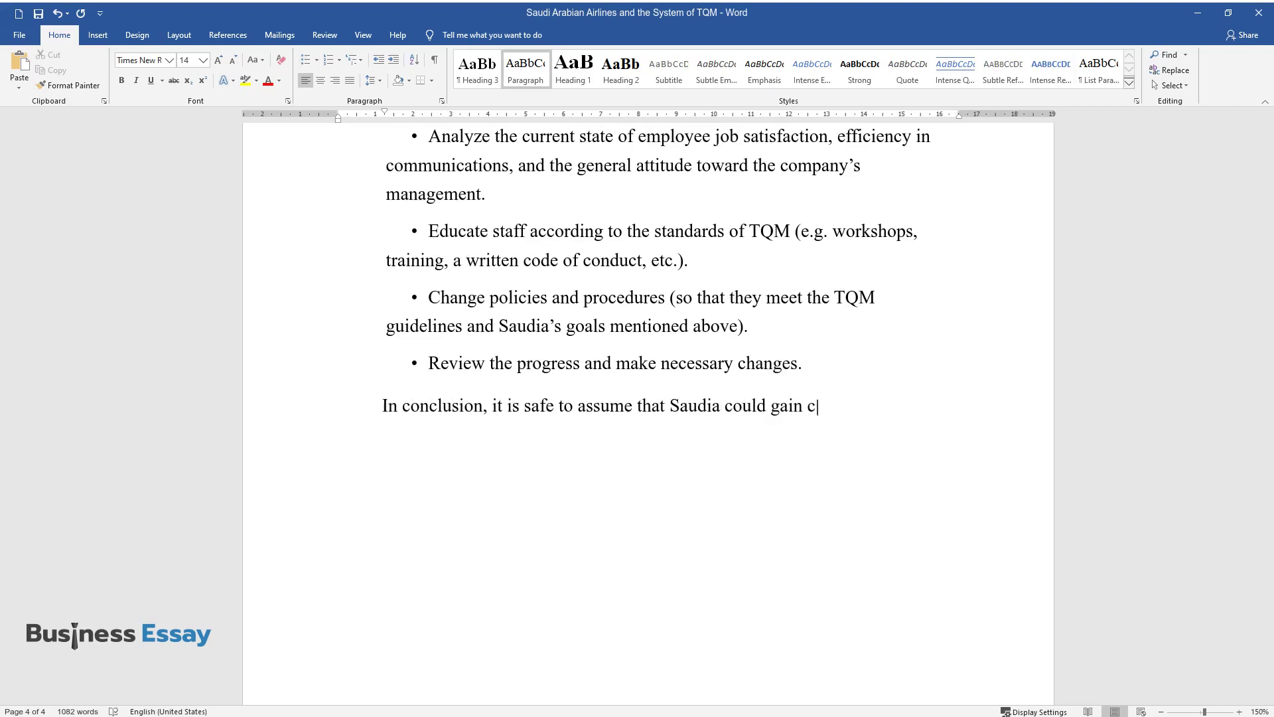
text(ompetitive advantages from an organi)
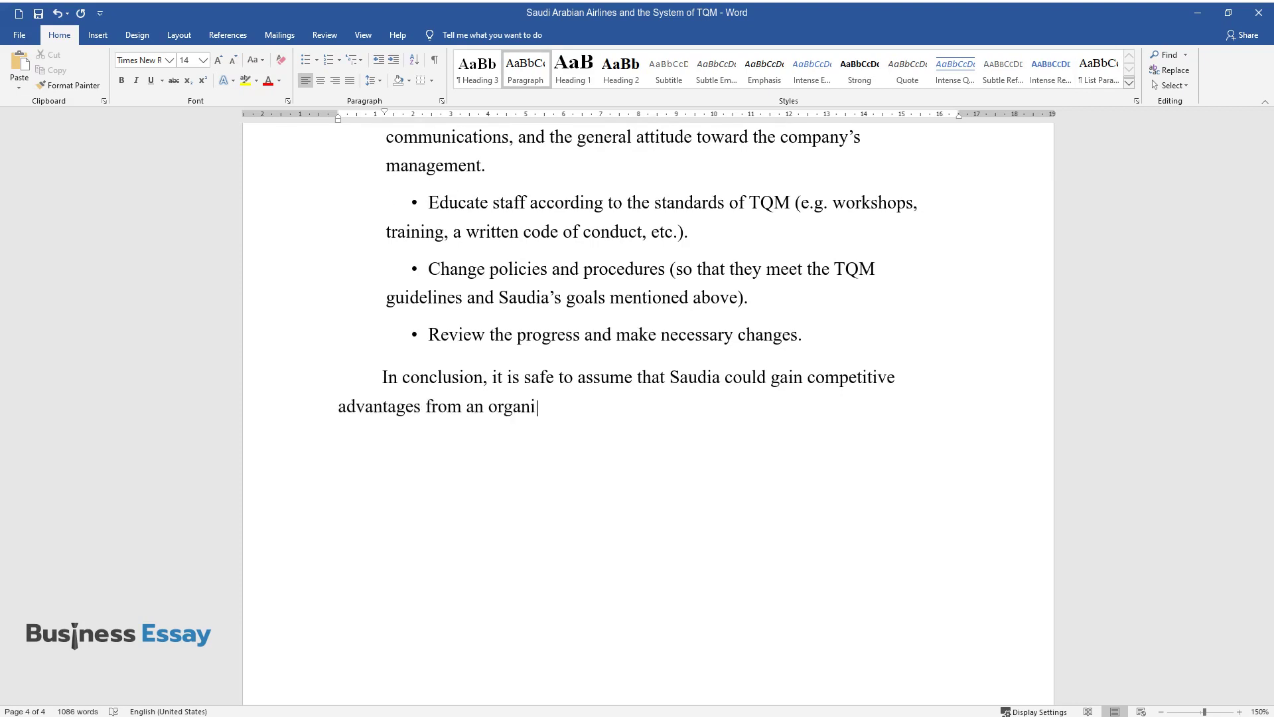
text(zational philosophy such as Total Qu)
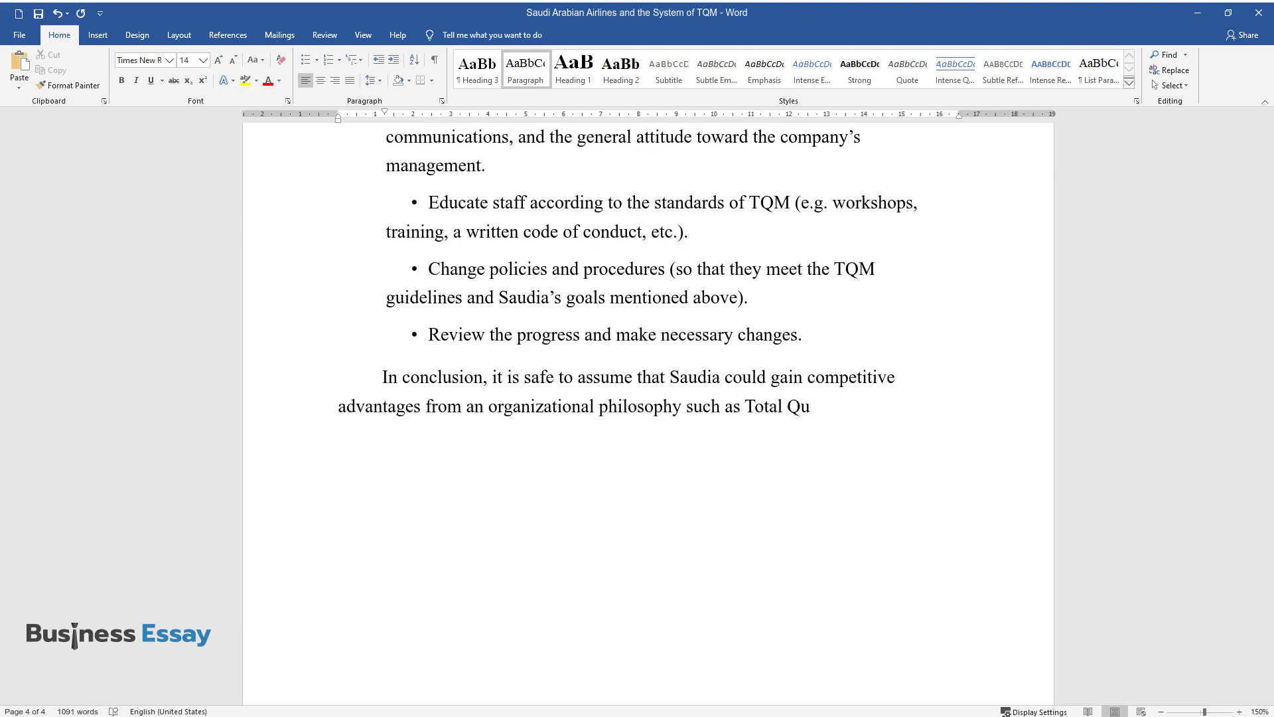
text(ality Management. By taking a method)
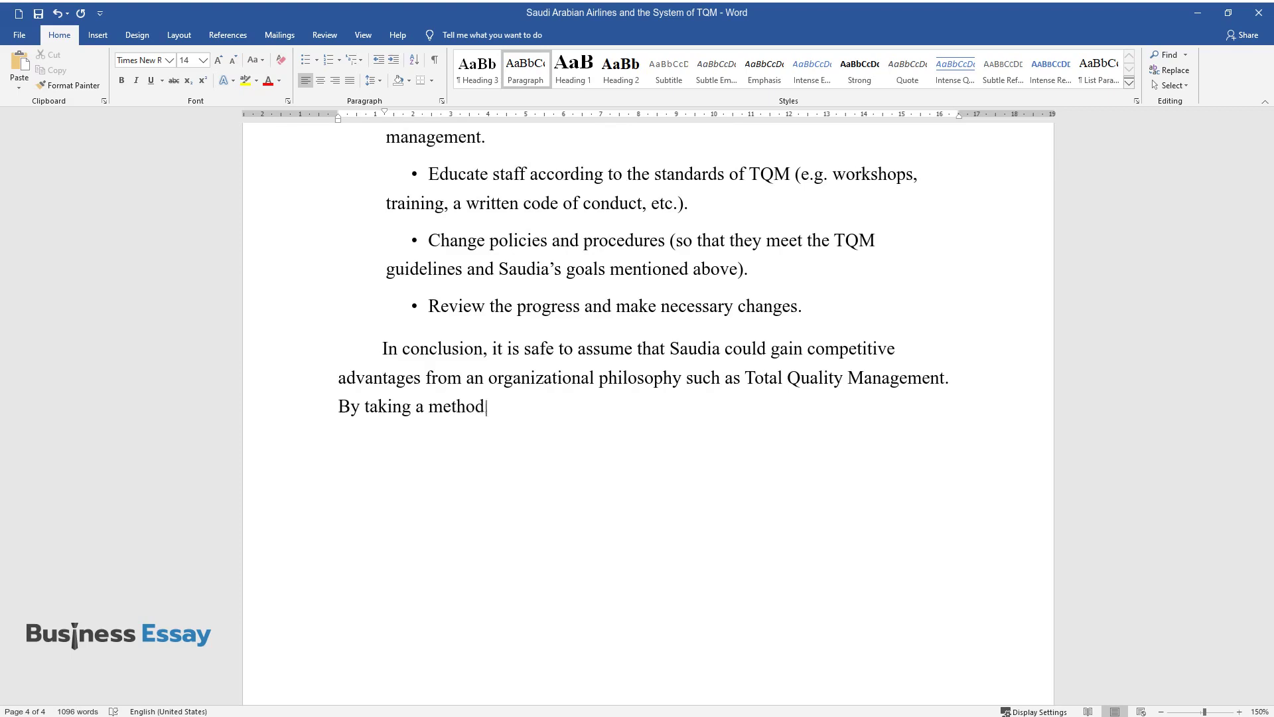
text(ical consumer-based approach, the air)
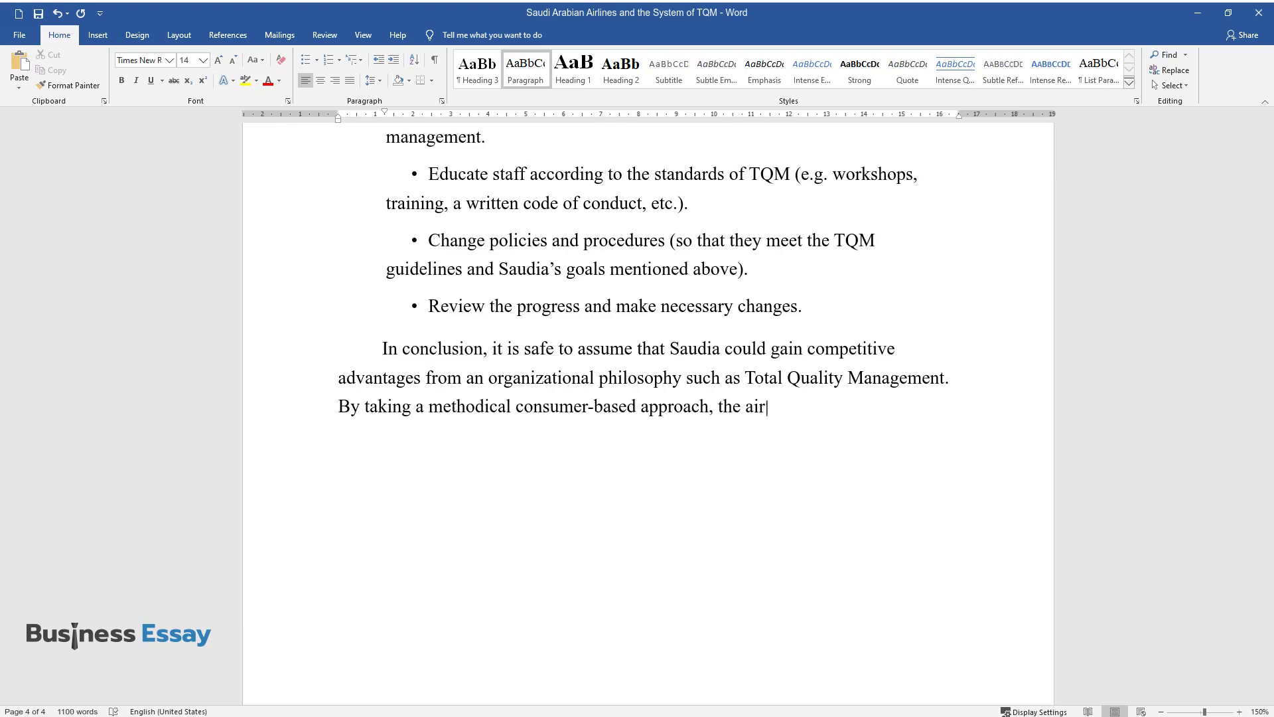
text(line might retain its leading positi)
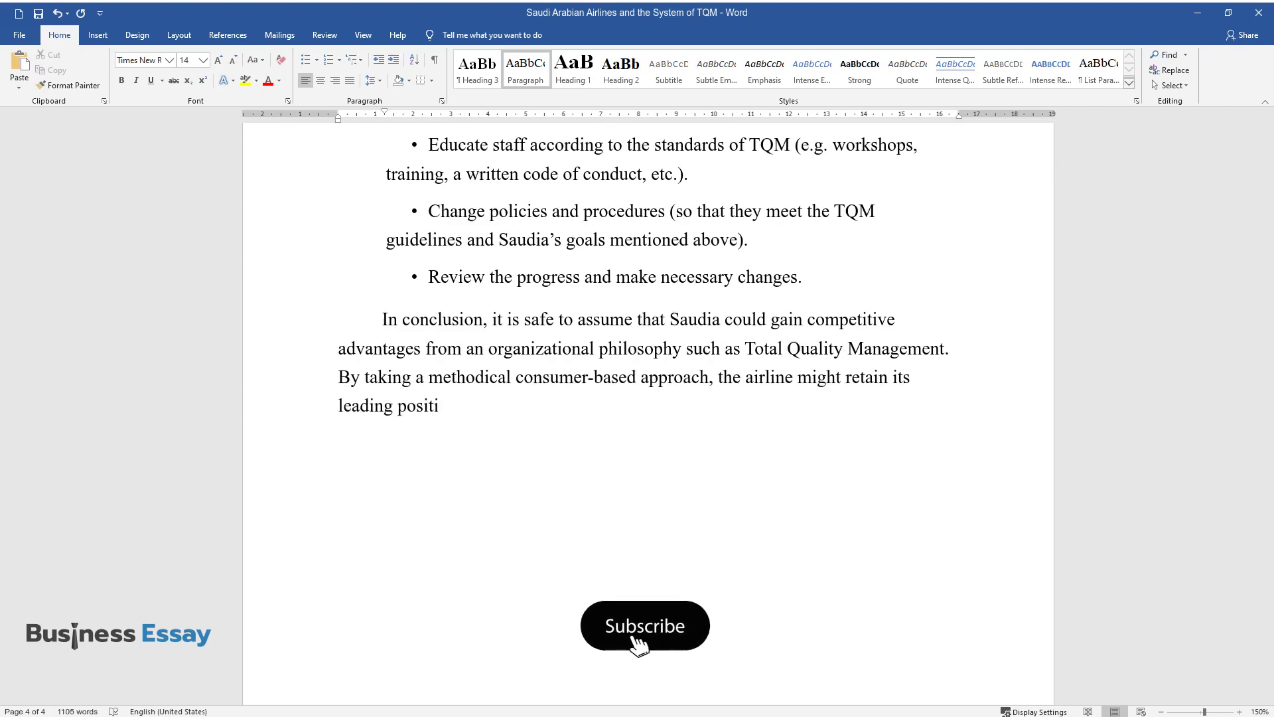
text(on in the market as well as expand it)
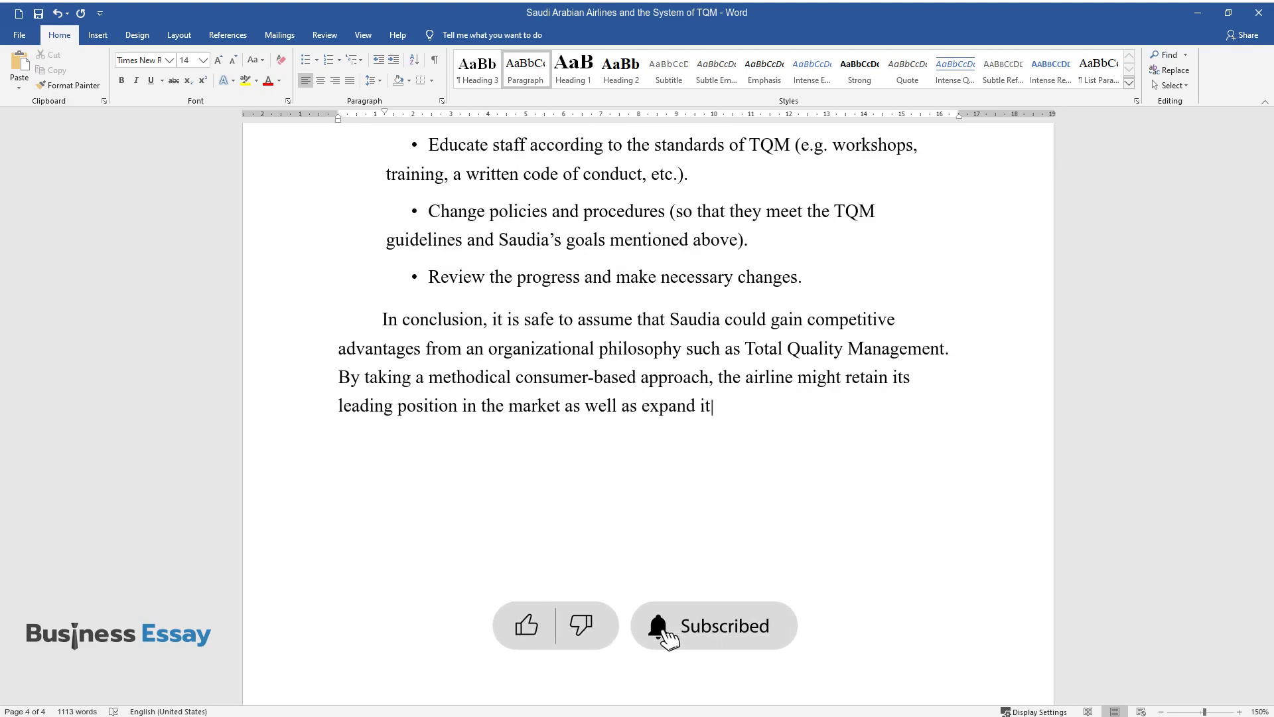
text(s reach by providing quality service)
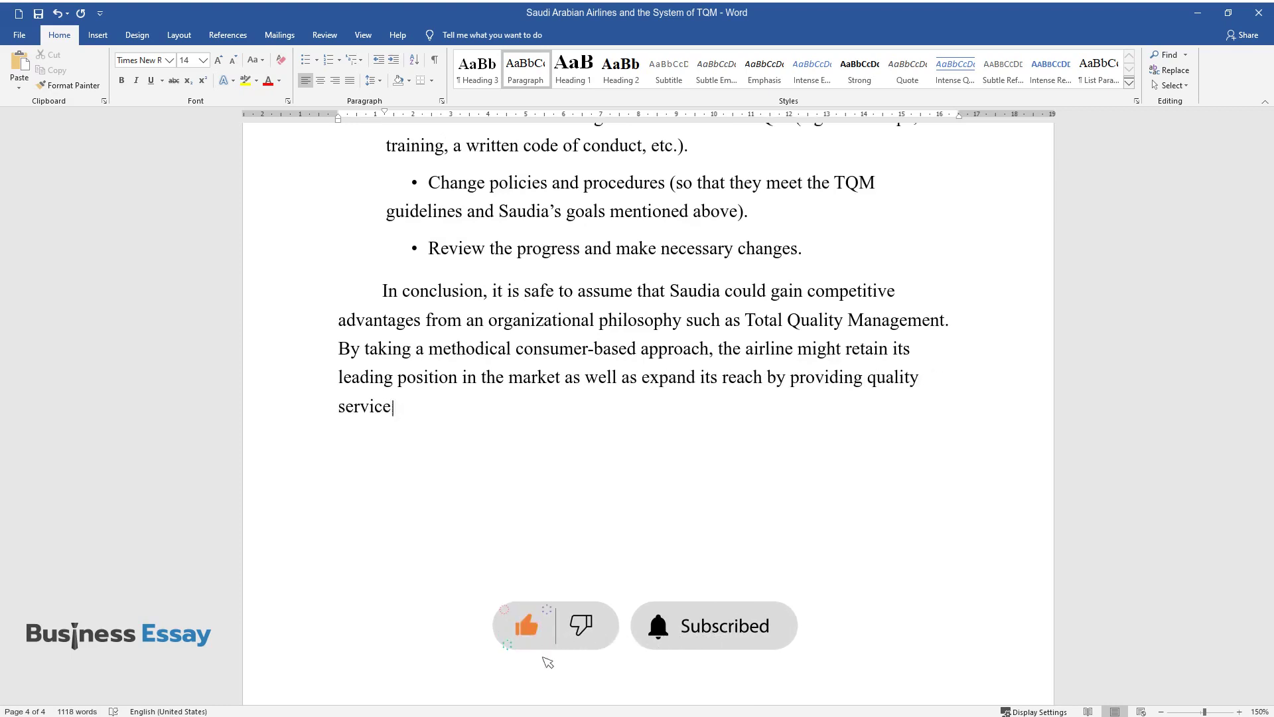